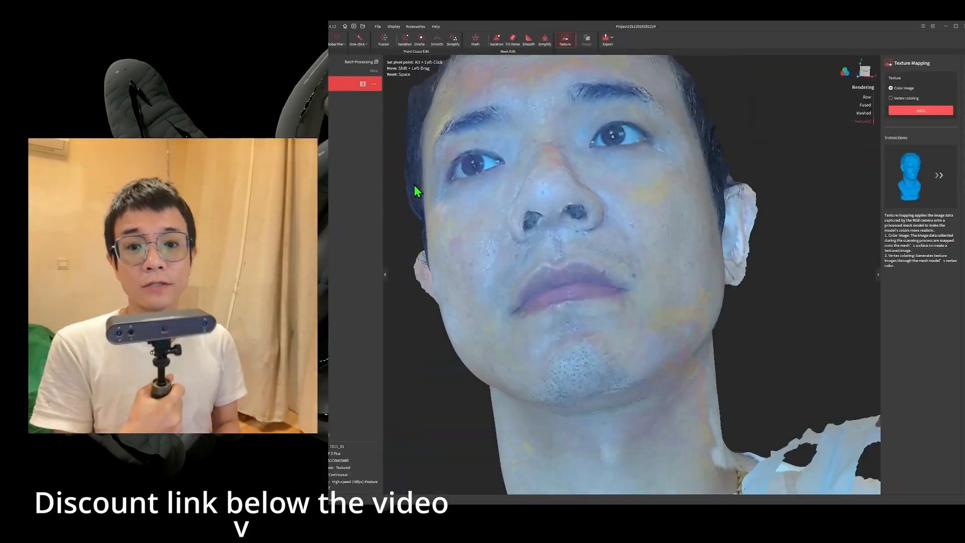
pyautogui.moveTo(416, 190); pyautogui.dragTo(631, 270)
pyautogui.scroll(-8, 623, 290)
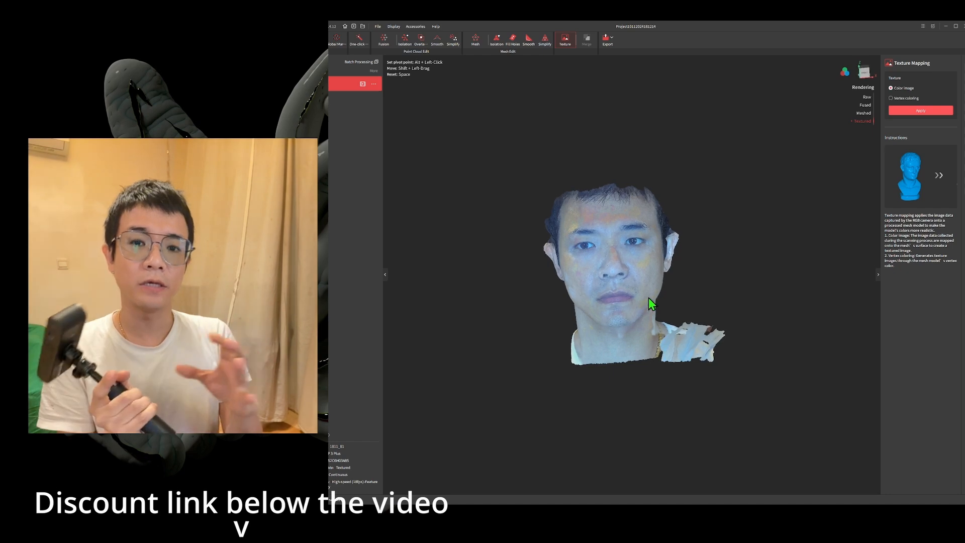
pyautogui.scroll(5, 638, 290)
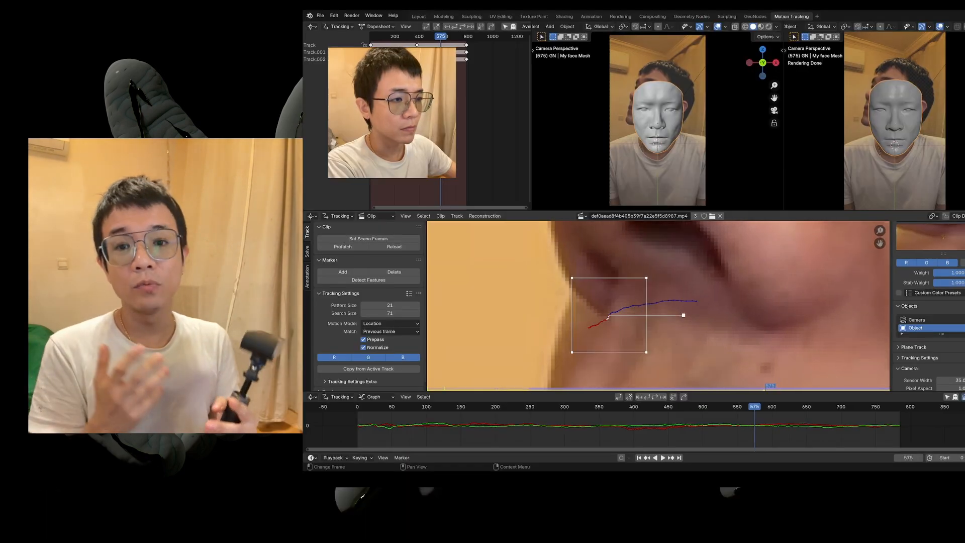
# - Reposition the tracking marker on the lips in the clip around frame 369
pyautogui.scroll(-6, 715, 336)
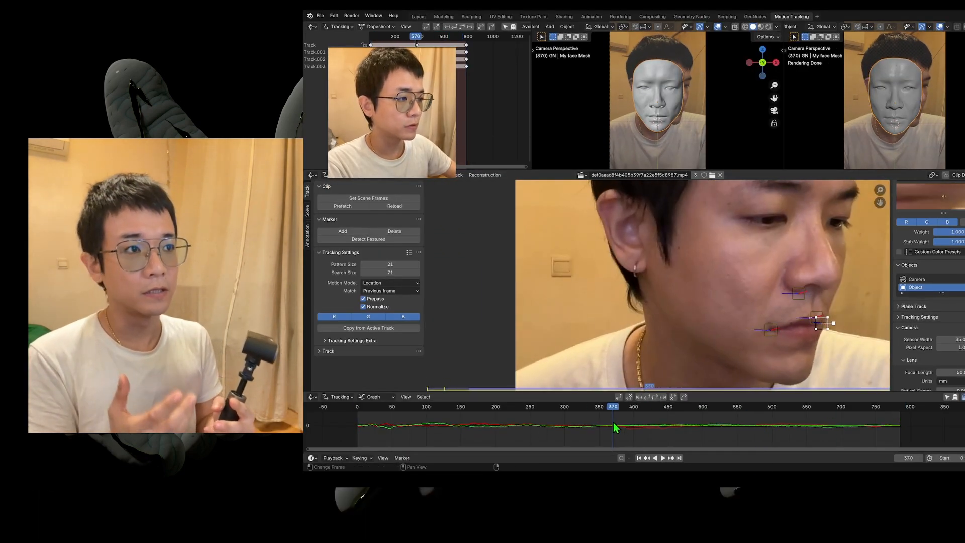
pyautogui.moveTo(613, 425); pyautogui.dragTo(734, 430)
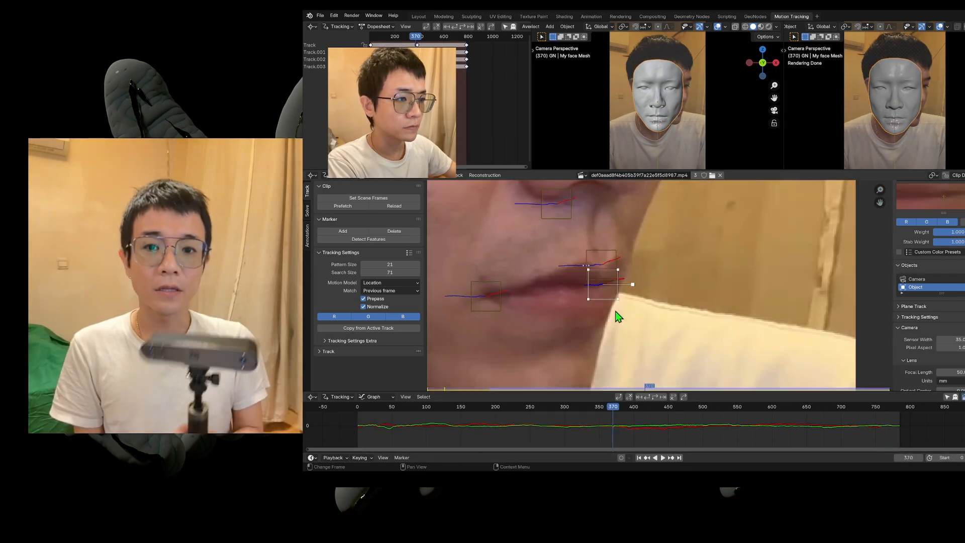
pyautogui.scroll(6, 711, 317)
pyautogui.press('g')
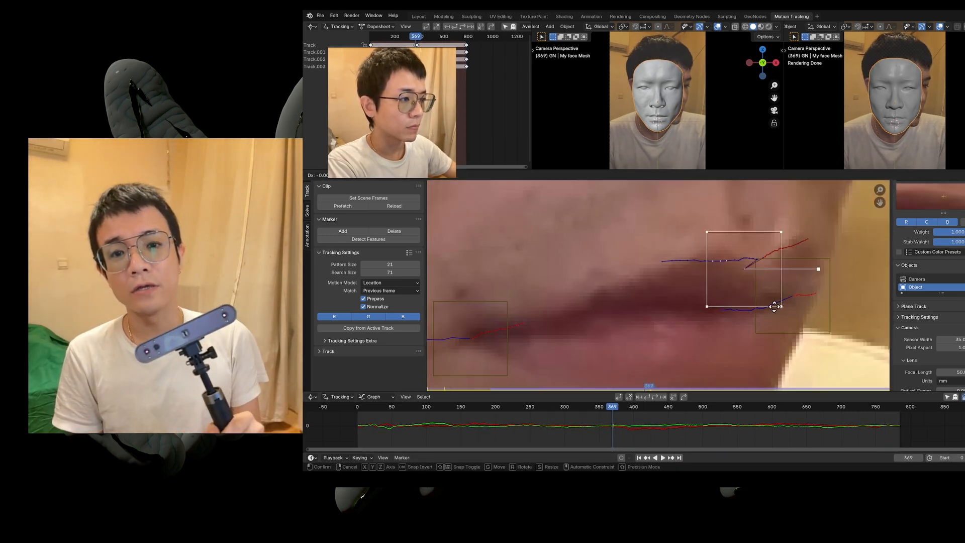
pyautogui.rightClick(774, 306)
pyautogui.press('Left')
pyautogui.moveTo(793, 295)
pyautogui.mouseDown()
pyautogui.moveTo(763, 308)
pyautogui.moveTo(780, 303)
pyautogui.mouseUp()
# - Correct the selected lip marker's track frame by frame, going back to frame 360
pyautogui.press('Left')
pyautogui.press('Left')
pyautogui.press('Left')
pyautogui.press('Left')
pyautogui.press('Left')
pyautogui.press('Left')
pyautogui.press('Left')
pyautogui.press('Left')
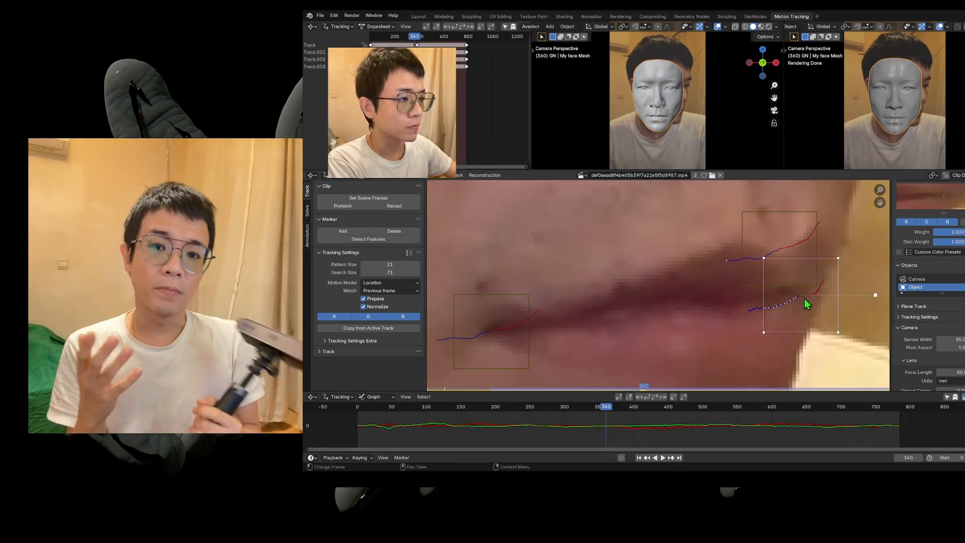
pyautogui.scroll(-6, 807, 304)
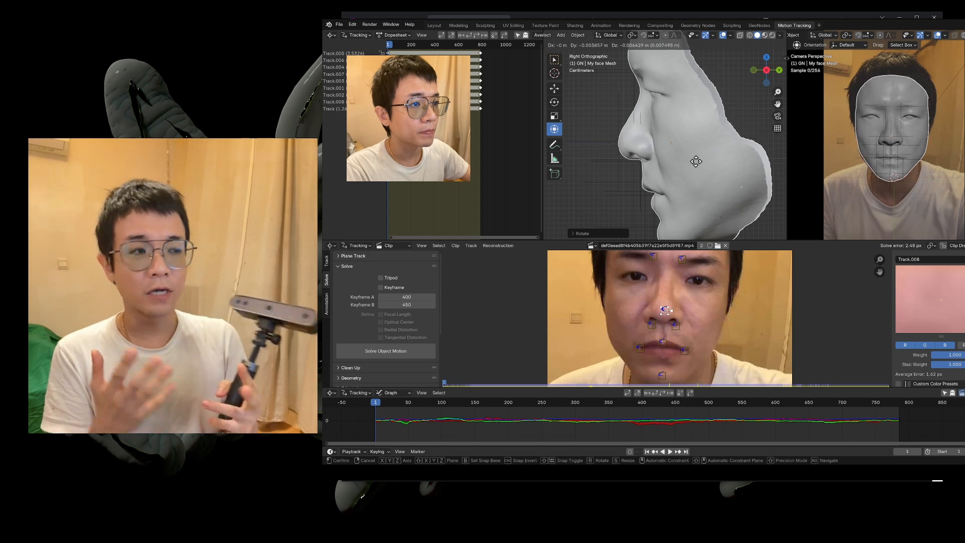
# - Move the face mesh in the right orthographic view to fit the face in the footage, and return to the camera view
pyautogui.click(696, 161)
pyautogui.scroll(-1, 696, 157)
pyautogui.moveTo(701, 144); pyautogui.dragTo(700, 135)
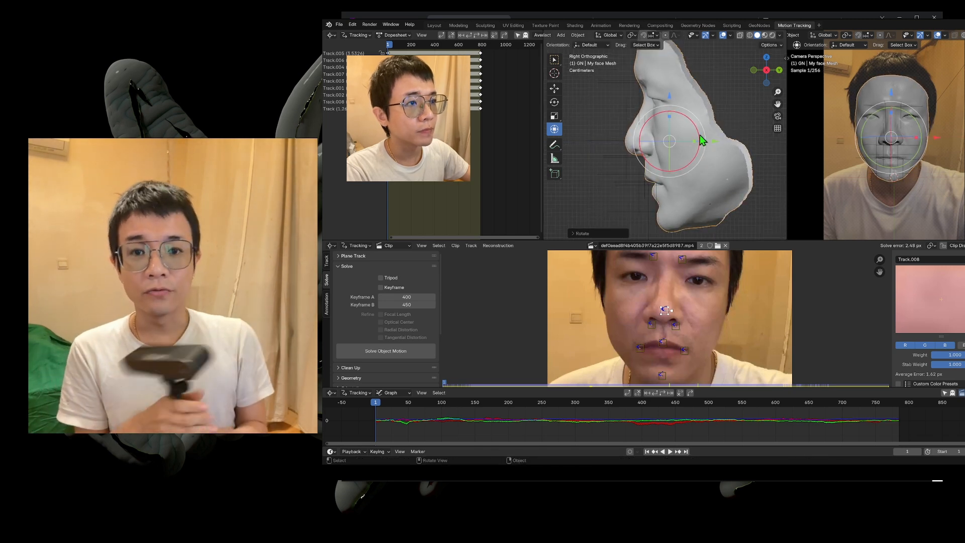
pyautogui.scroll(3, 937, 173)
pyautogui.press('g')
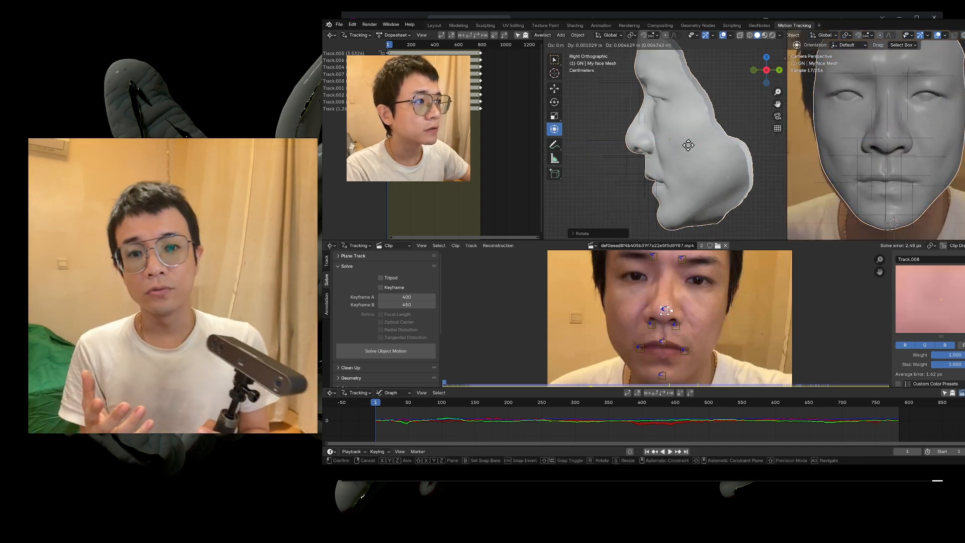
pyautogui.click(687, 145)
pyautogui.scroll(-4, 695, 173)
pyautogui.click(776, 116)
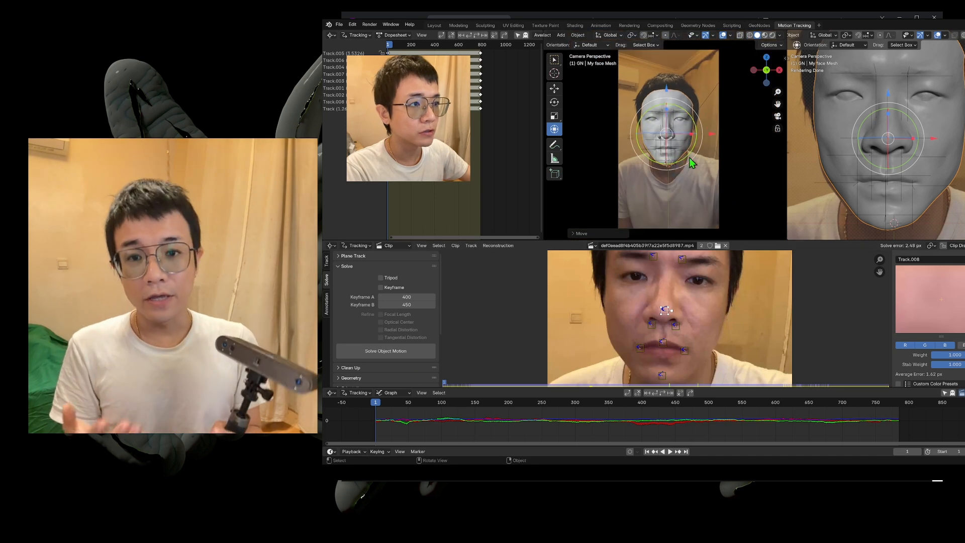
# - Play the animation and scrub to frame 516 to check how the face mesh follows the head in the footage
pyautogui.press('space')
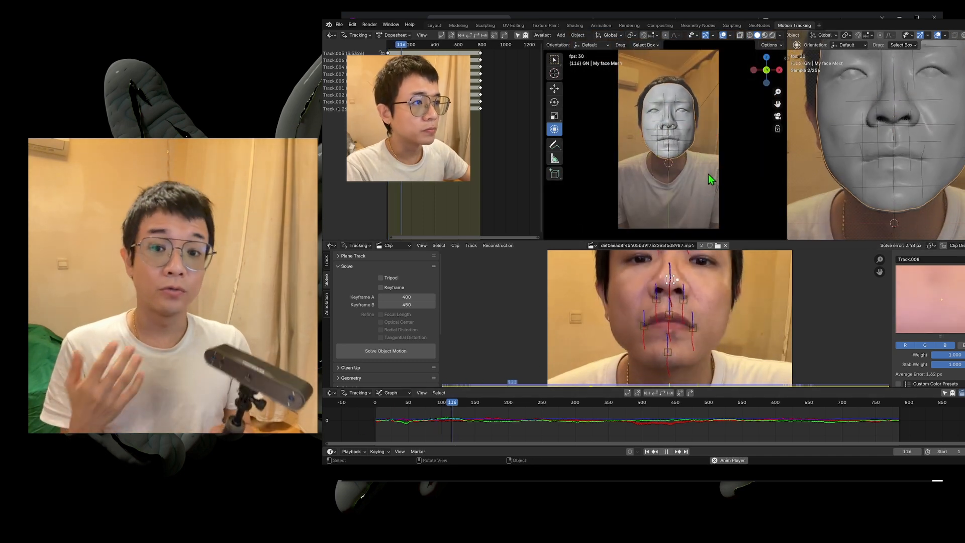
pyautogui.scroll(3, 723, 179)
pyautogui.scroll(-2, 731, 216)
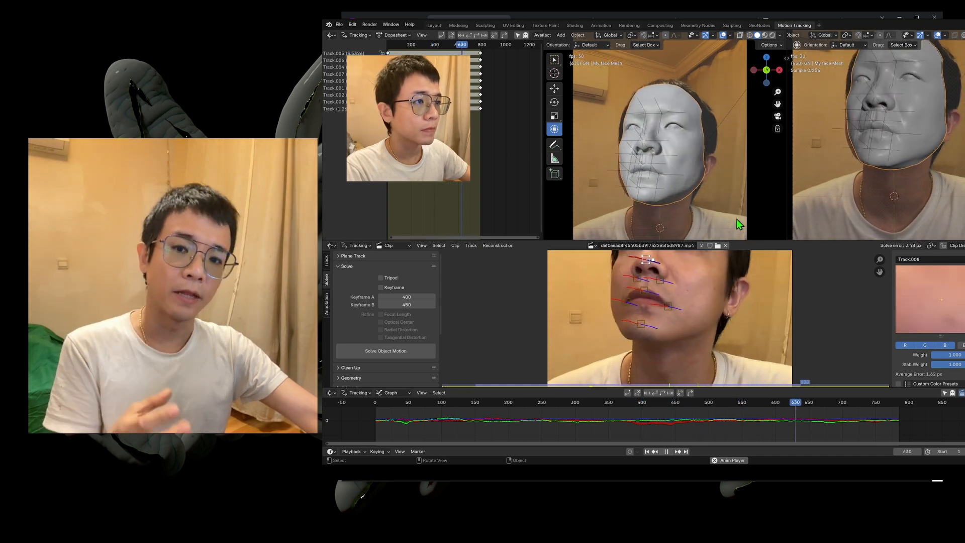
pyautogui.press('space')
pyautogui.moveTo(879, 401); pyautogui.dragTo(719, 402)
pyautogui.scroll(1, 653, 151)
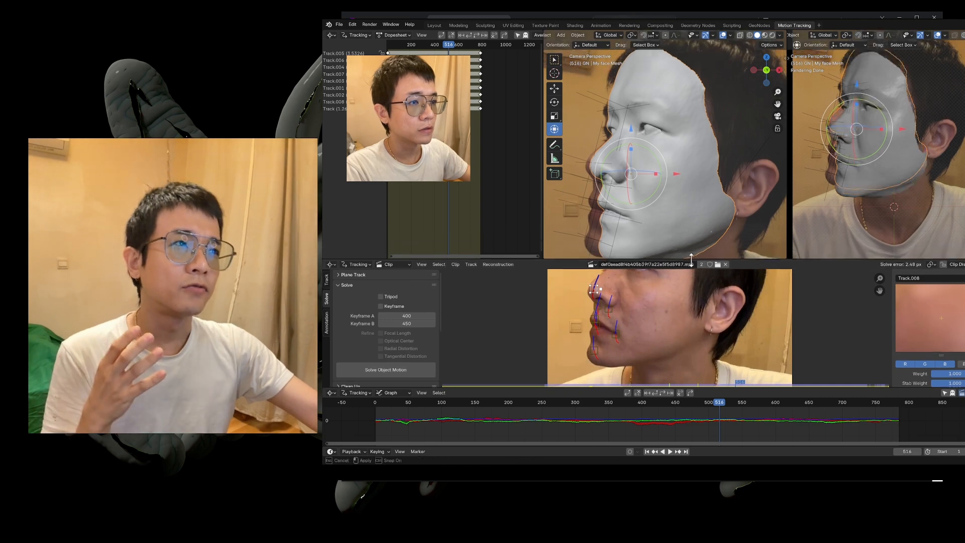
# - Switch to the browser's Headtracking with Blender video on YouTube and collapse the playlist to show its title and channel
pyautogui.click(623, 19)
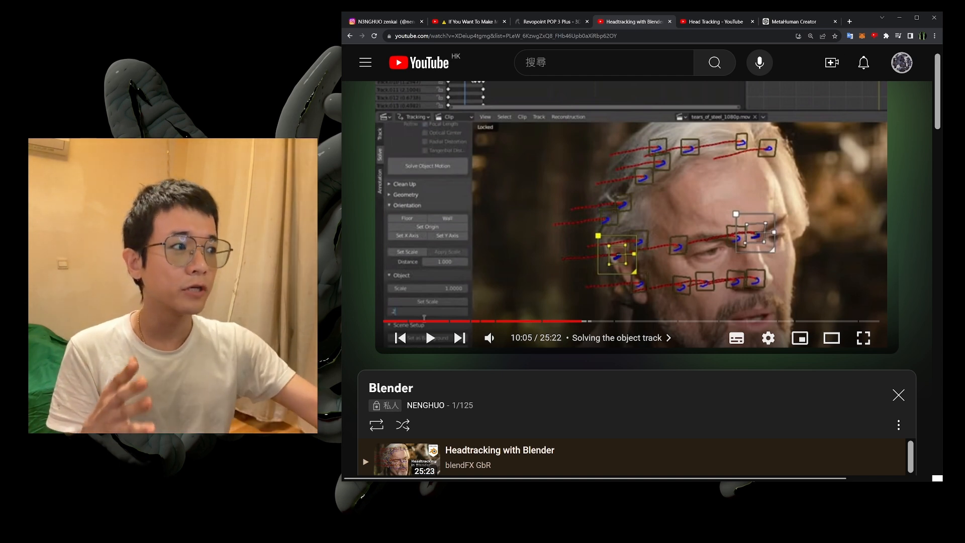
pyautogui.scroll(1, 920, 361)
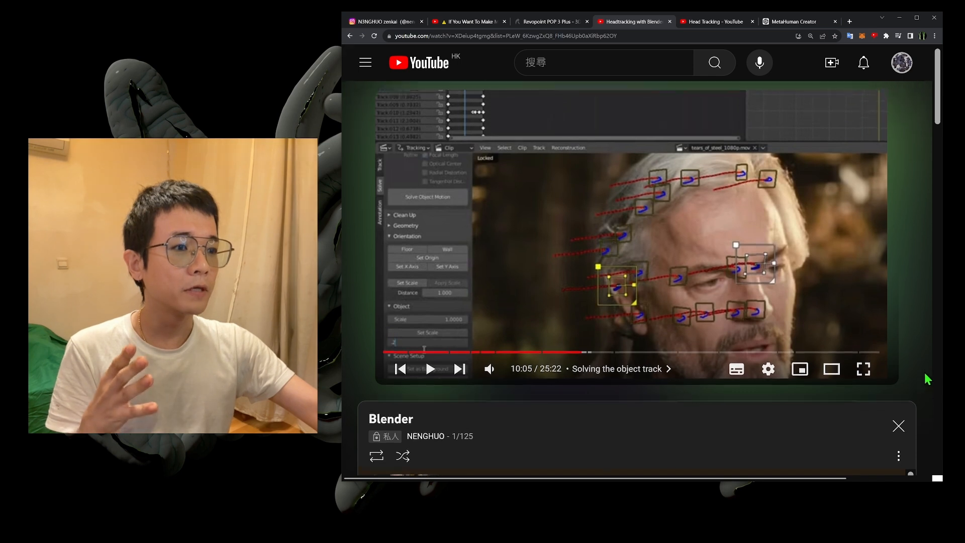
pyautogui.scroll(-4, 919, 387)
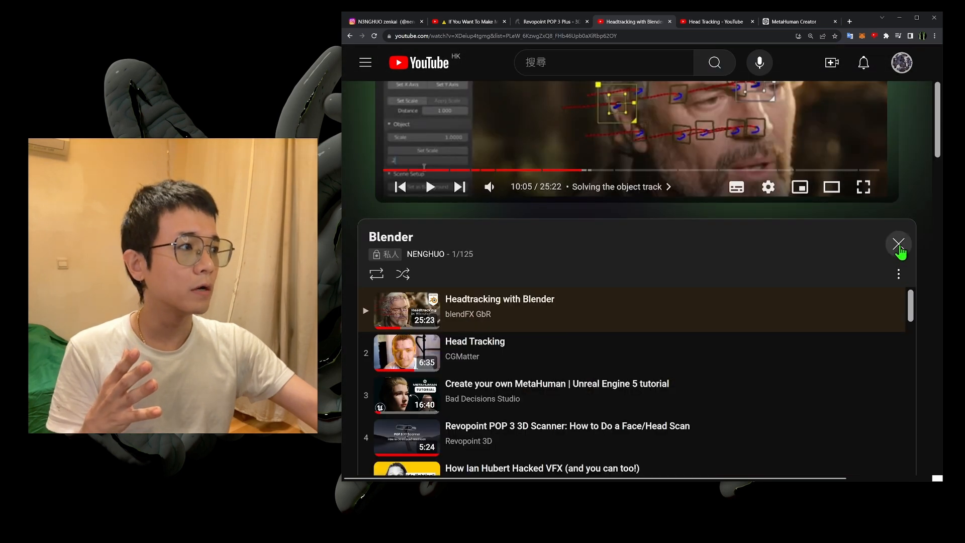
pyautogui.click(898, 245)
pyautogui.moveTo(529, 406); pyautogui.dragTo(372, 403)
pyautogui.moveTo(422, 429); pyautogui.dragTo(430, 425)
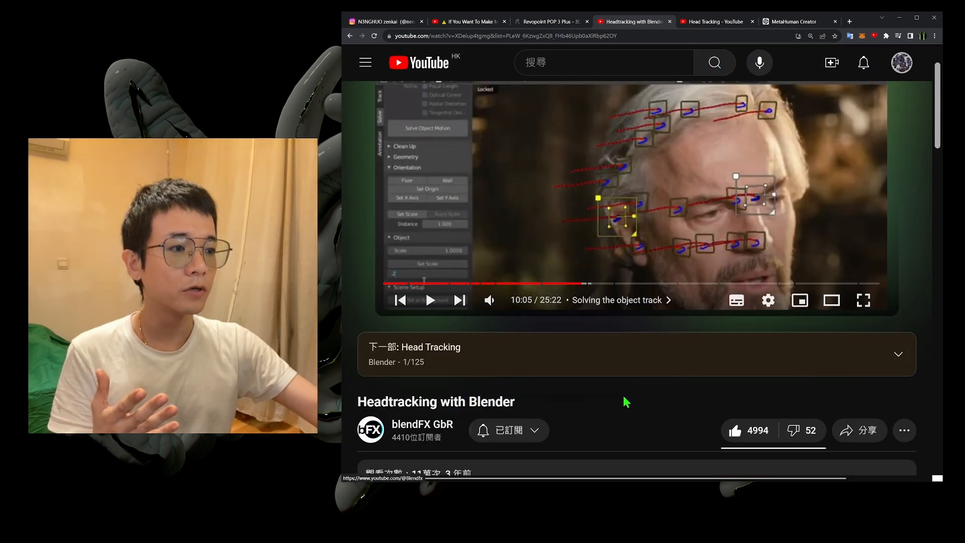
# - Bring up CGMatter's Head Tracking video on YouTube and look at its title and channel
pyautogui.click(717, 23)
pyautogui.scroll(-2, 573, 372)
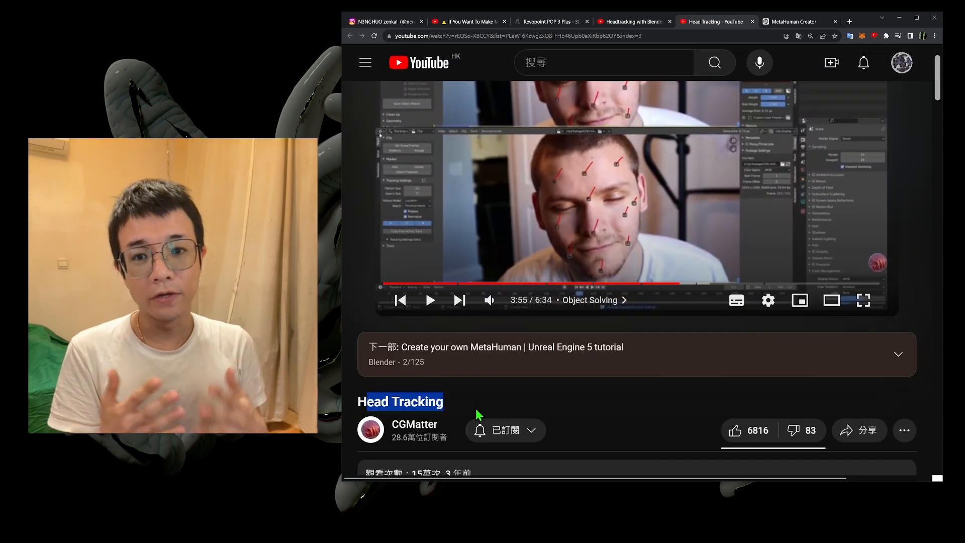
pyautogui.click(478, 414)
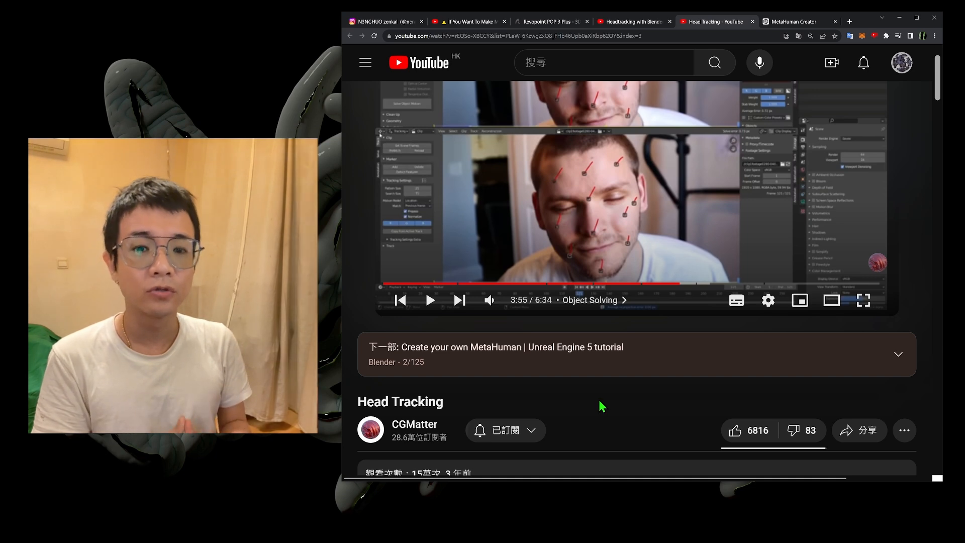
pyautogui.scroll(2, 930, 414)
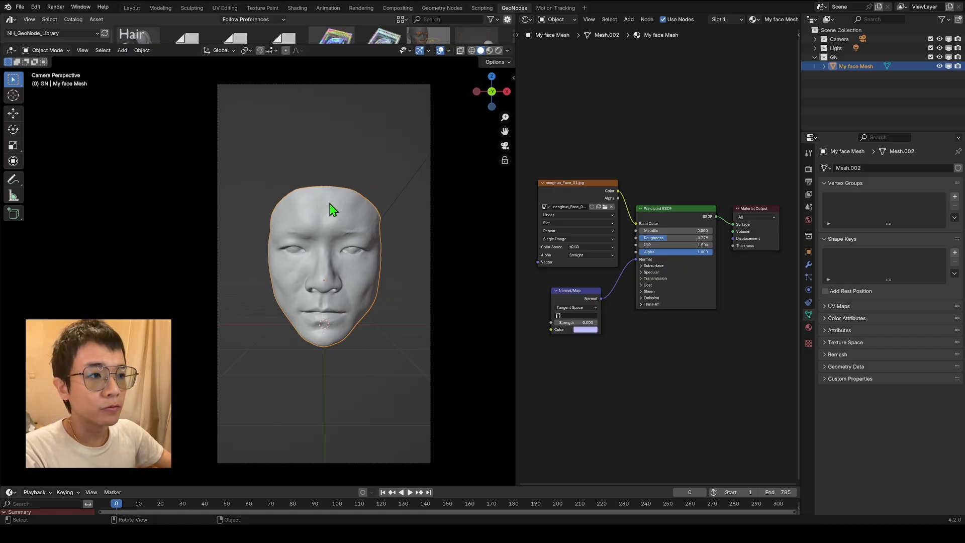
# - Disconnect the face image texture from Base Color and the normal map from Normal on the face mesh's Principled BSDF
pyautogui.moveTo(332, 208); pyautogui.dragTo(24, 253, button='middle')
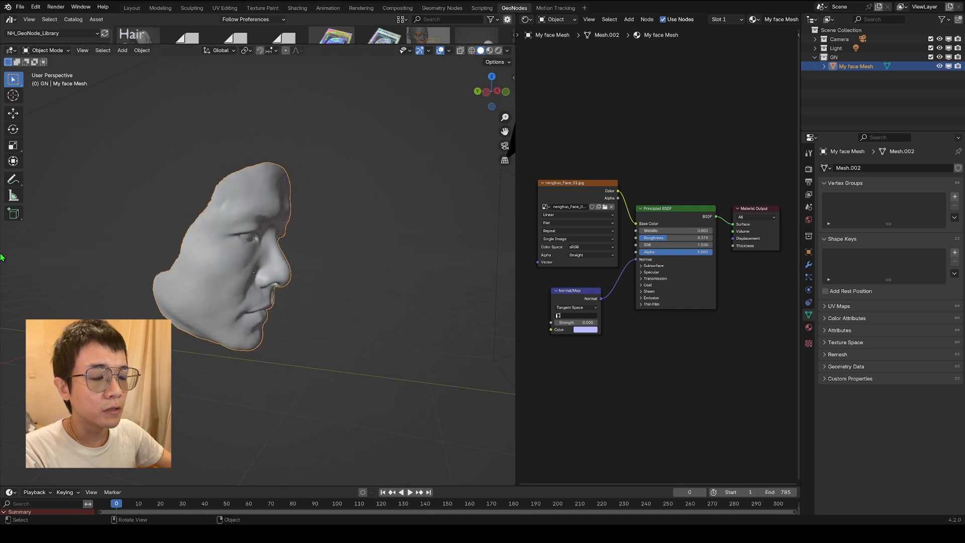
pyautogui.moveTo(346, 264); pyautogui.dragTo(248, 205, button='middle')
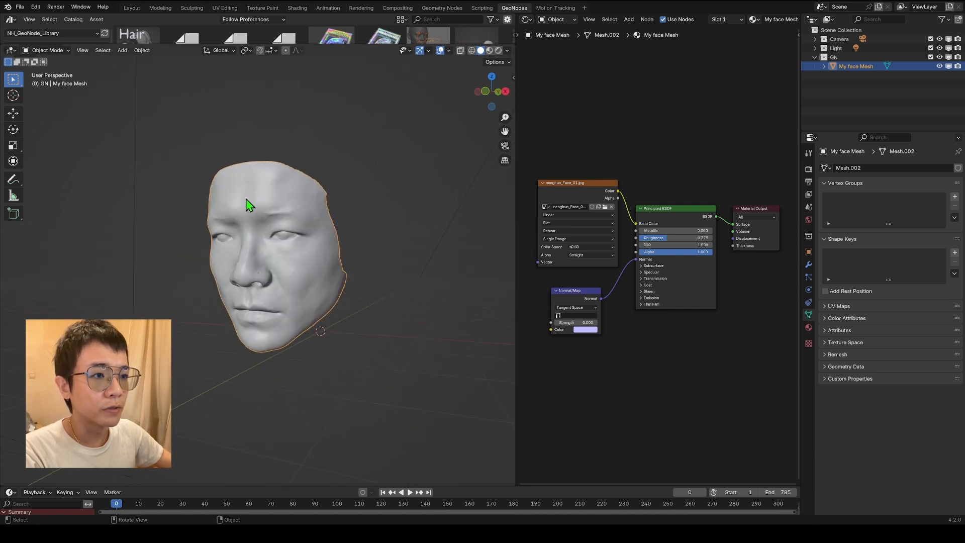
pyautogui.moveTo(260, 282); pyautogui.dragTo(209, 280, button='middle')
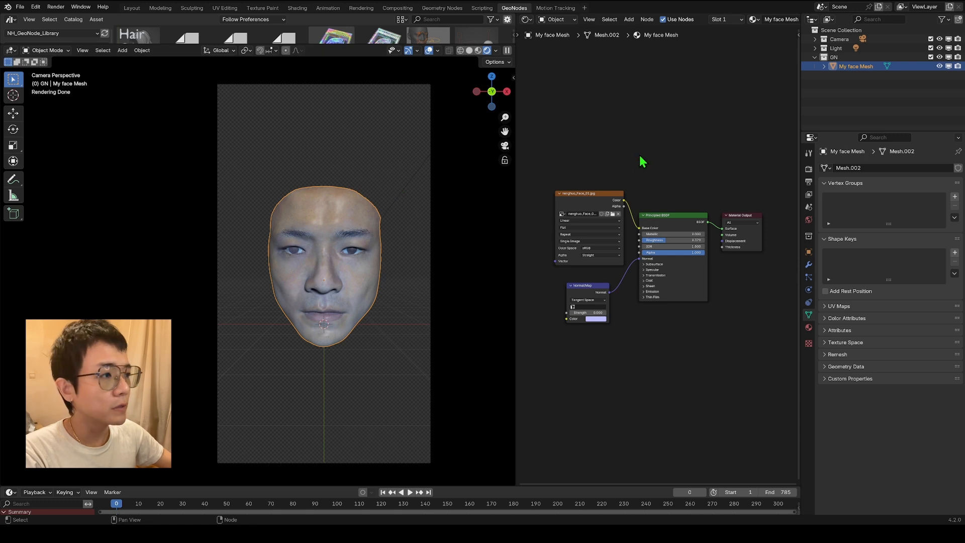
pyautogui.press('Home')
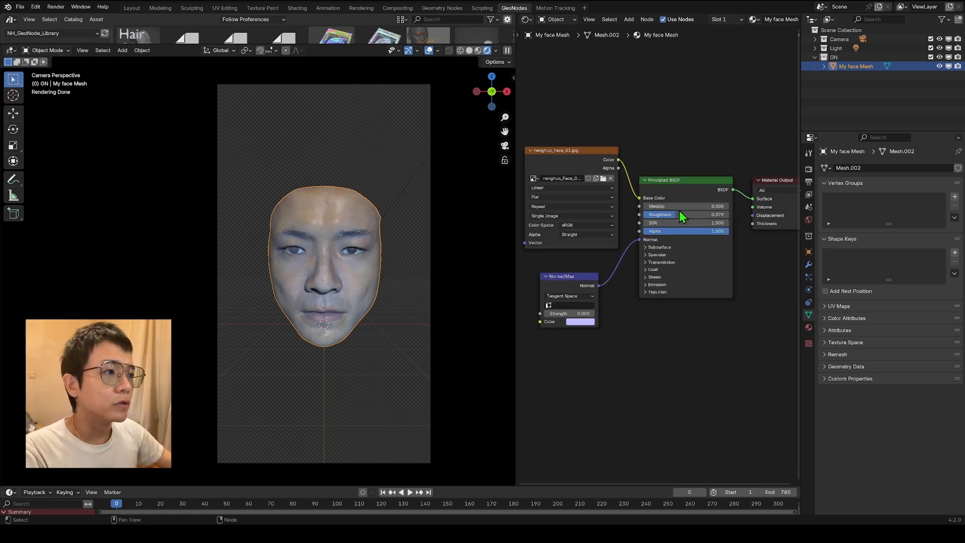
pyautogui.moveTo(641, 157); pyautogui.dragTo(632, 168, button='middle')
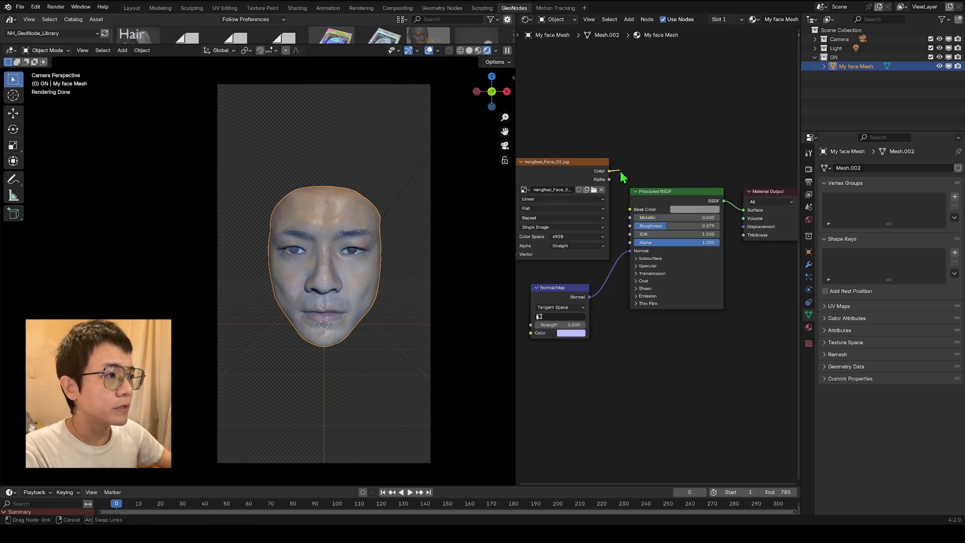
pyautogui.moveTo(622, 175); pyautogui.dragTo(637, 265)
pyautogui.moveTo(630, 251); pyautogui.dragTo(621, 267)
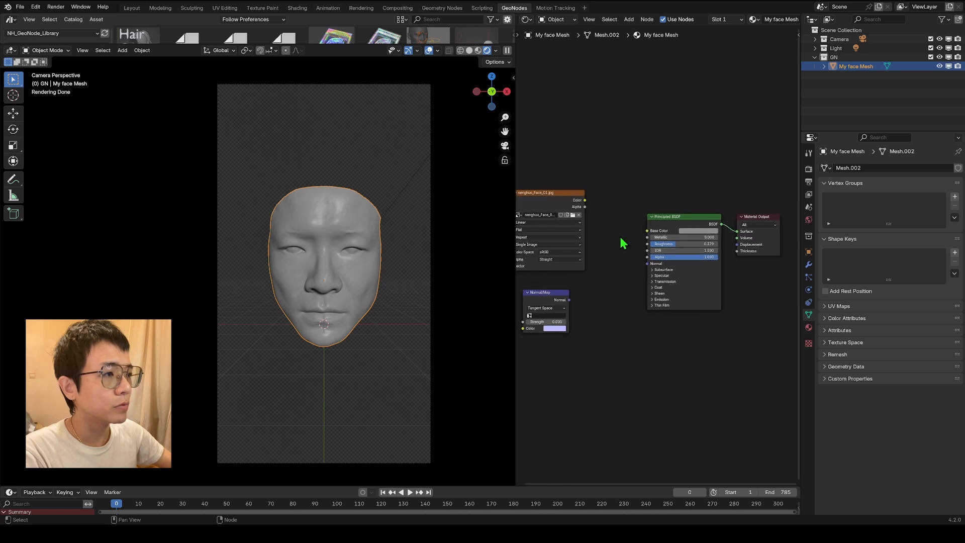
pyautogui.moveTo(622, 243); pyautogui.dragTo(674, 222, button='middle')
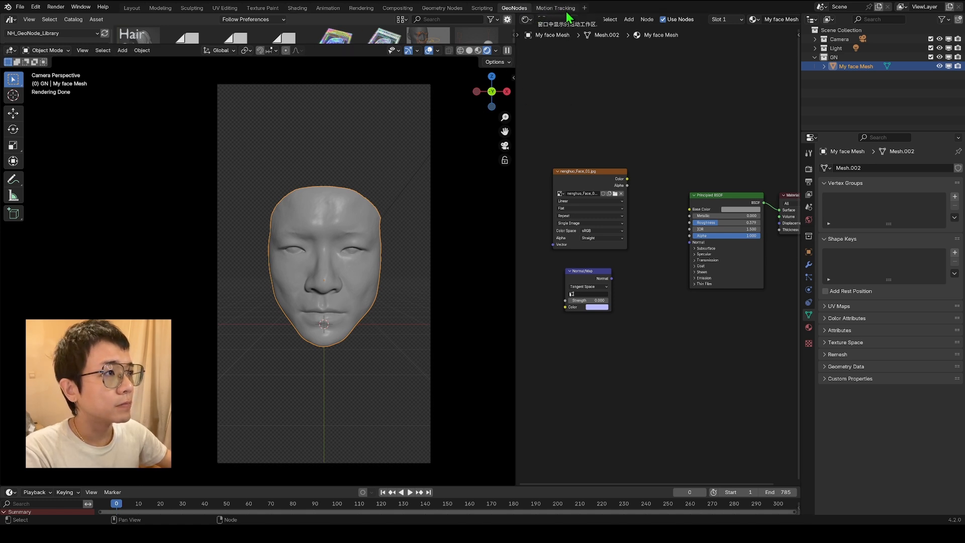
# - Switch to the Motion Tracking workspace, load the face video MP4 into the clip editor, and enlarge the clip area
pyautogui.click(585, 8)
pyautogui.moveTo(558, 51)
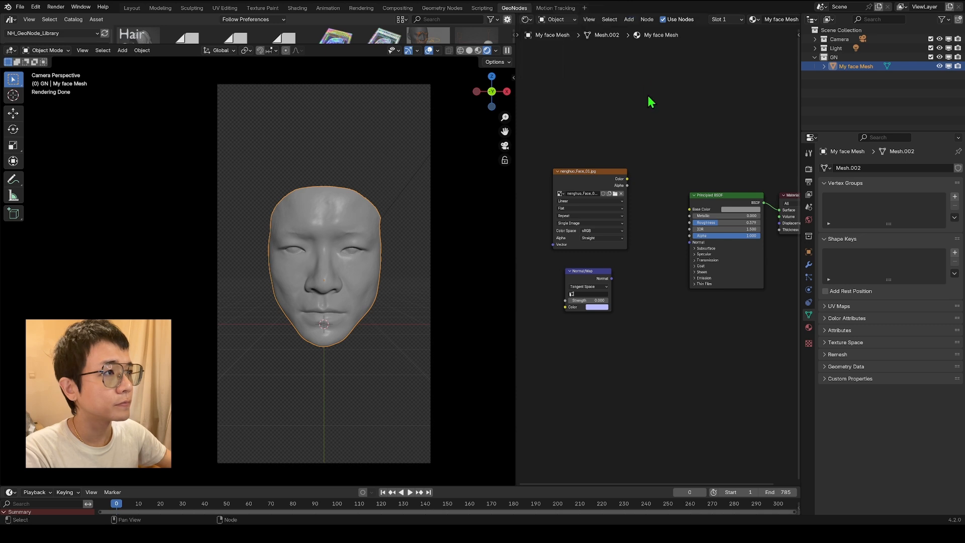
pyautogui.click(556, 9)
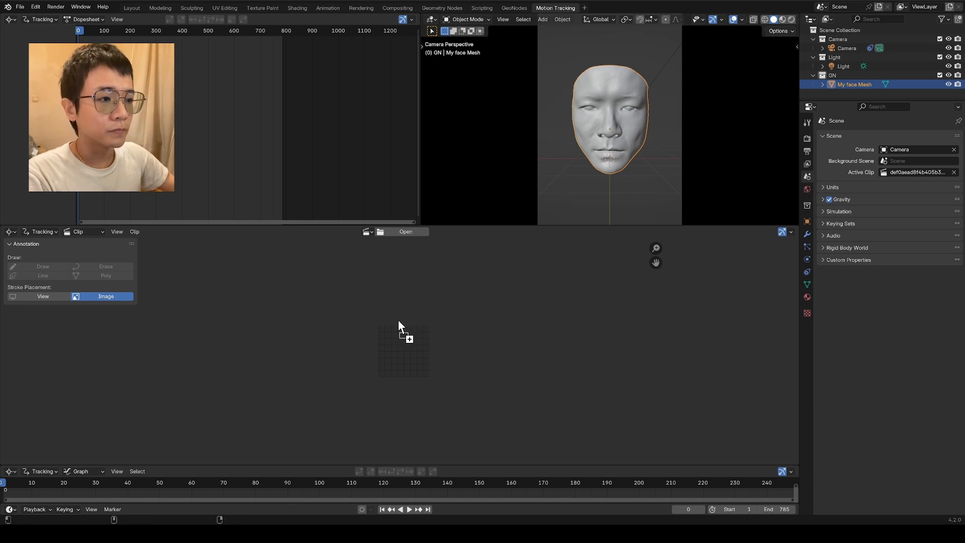
pyautogui.moveTo(405, 306); pyautogui.dragTo(408, 311)
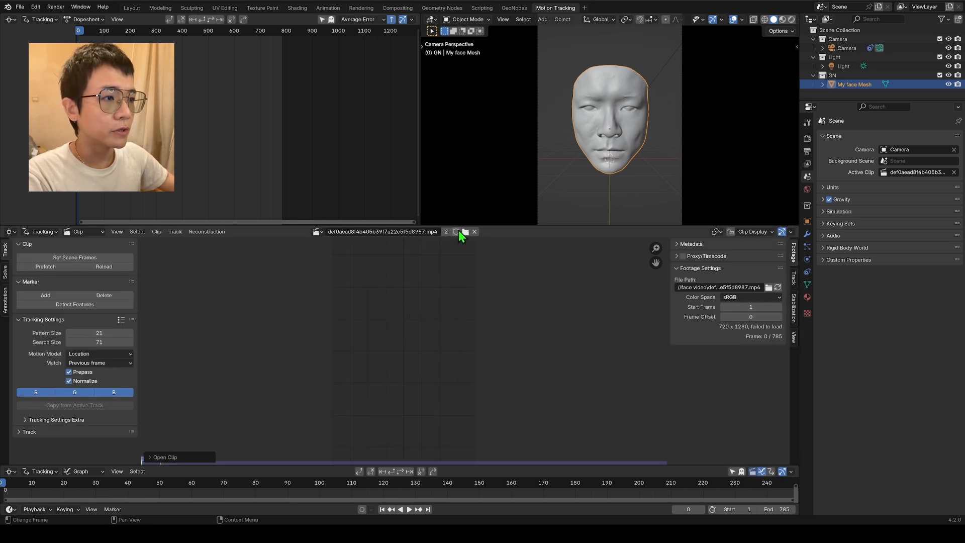
pyautogui.moveTo(461, 225); pyautogui.dragTo(461, 180)
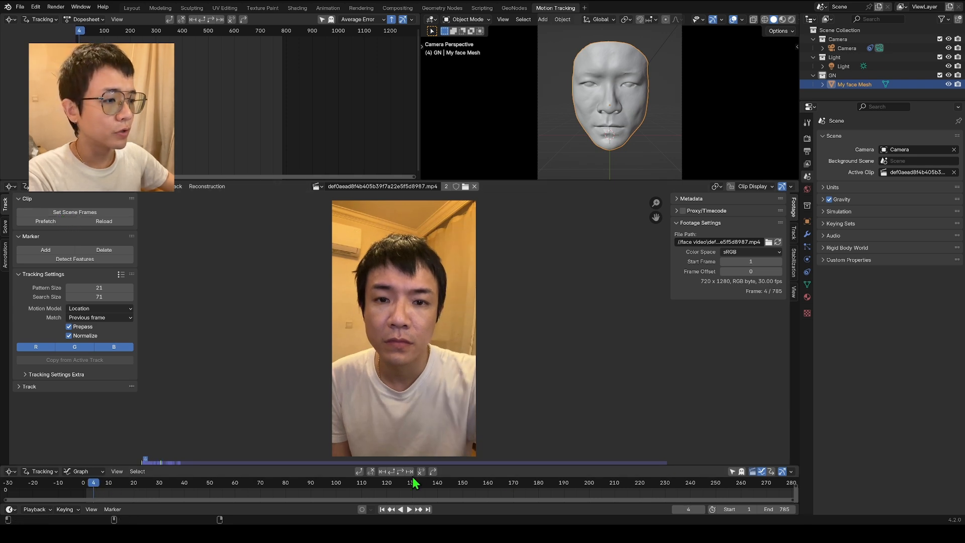
# - Prefetch the clip's frames into the cache and scrub to frame 9
pyautogui.scroll(-8, 413, 482)
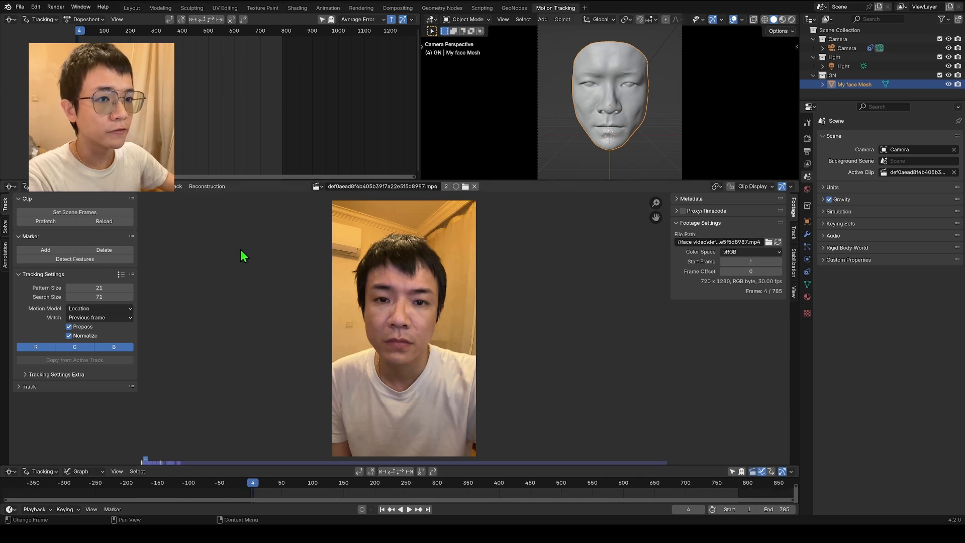
pyautogui.click(45, 224)
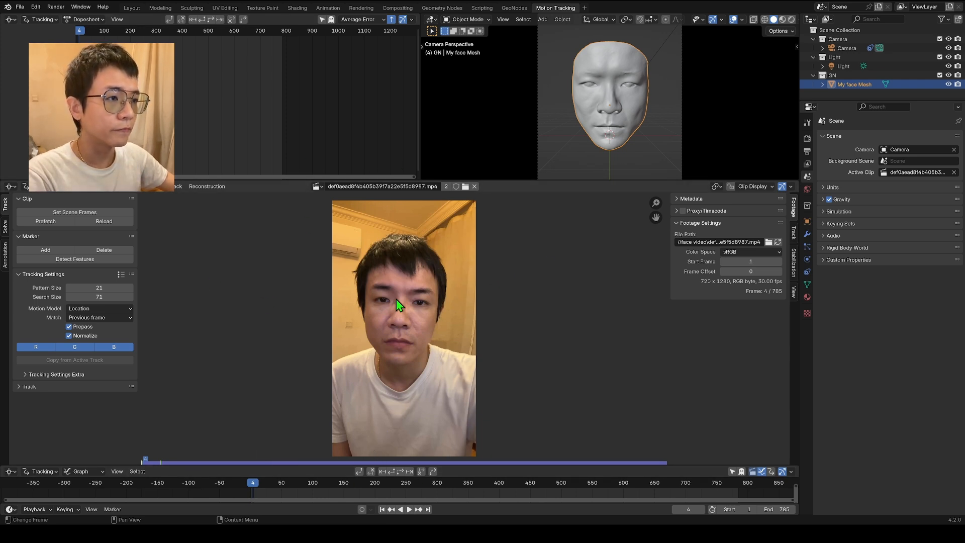
pyautogui.moveTo(255, 486)
pyautogui.mouseDown()
pyautogui.moveTo(564, 500)
pyautogui.moveTo(256, 495)
pyautogui.mouseUp()
# - Open the scene's output settings to check the resolution, frame rate and frame range
pyautogui.click(808, 139)
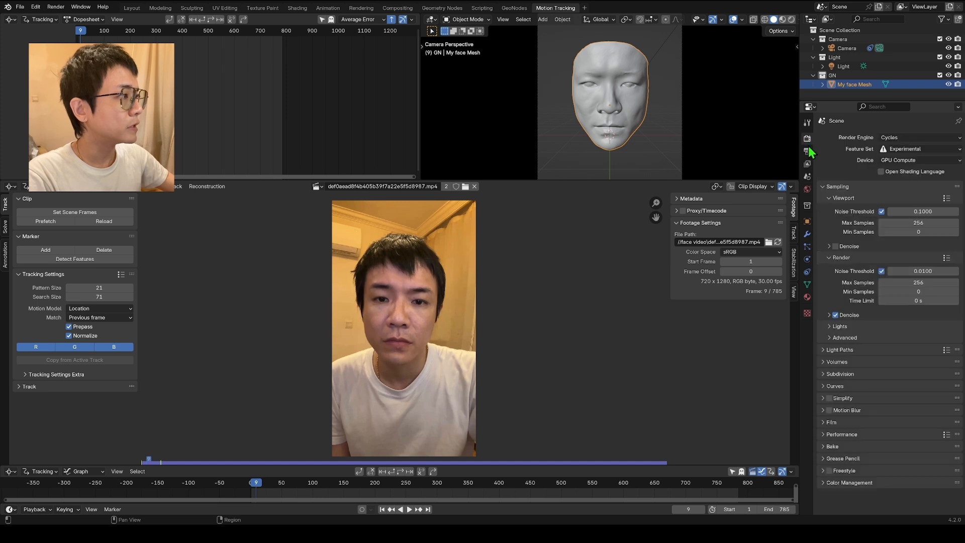
pyautogui.click(806, 152)
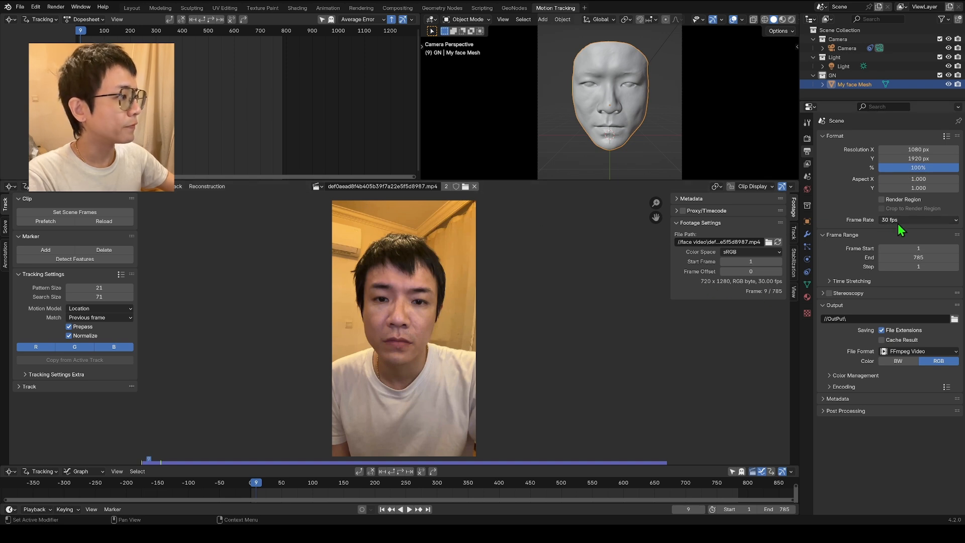
# - Check the view transform in the render settings' Color Management and compare it with the face clip's colours
pyautogui.click(807, 139)
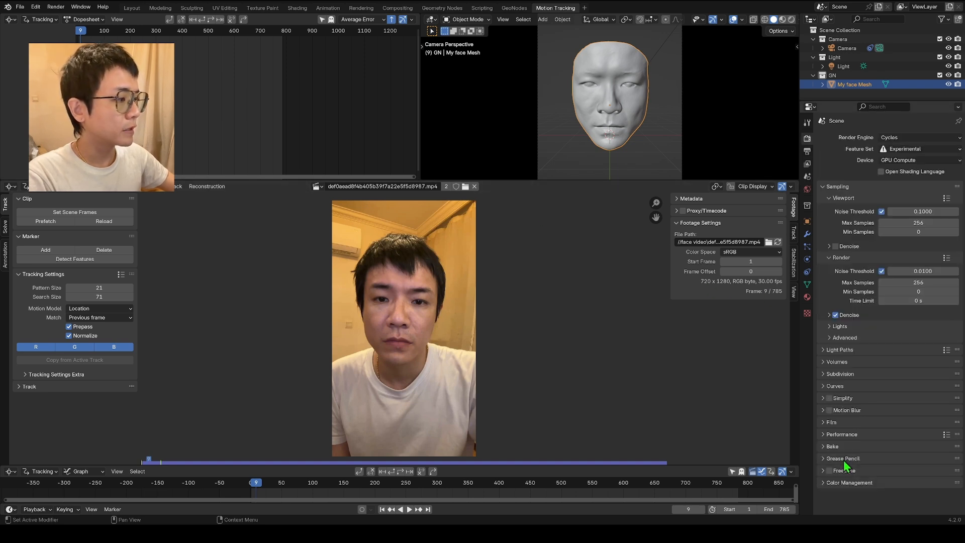
pyautogui.click(824, 484)
pyautogui.scroll(-4, 854, 478)
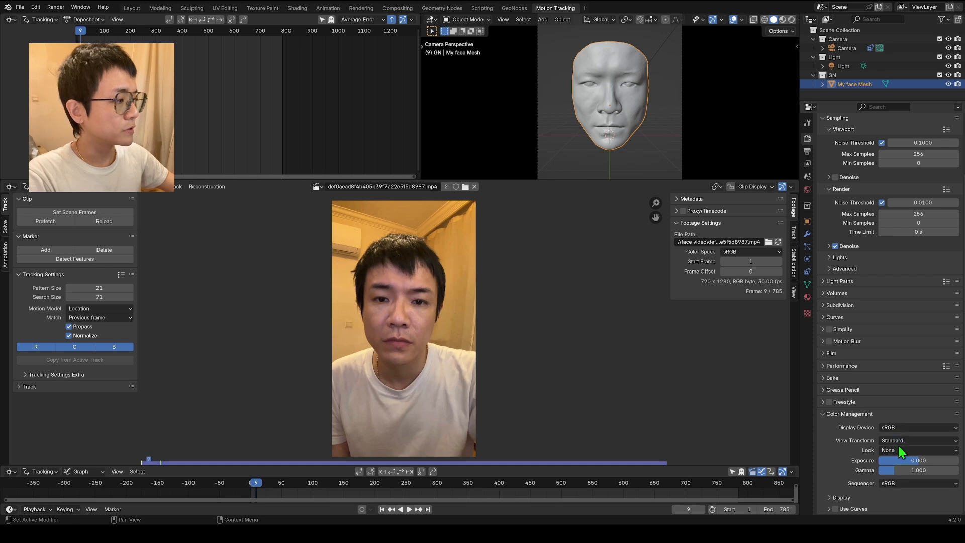
pyautogui.click(899, 443)
pyautogui.moveTo(447, 334); pyautogui.dragTo(461, 337, button='middle')
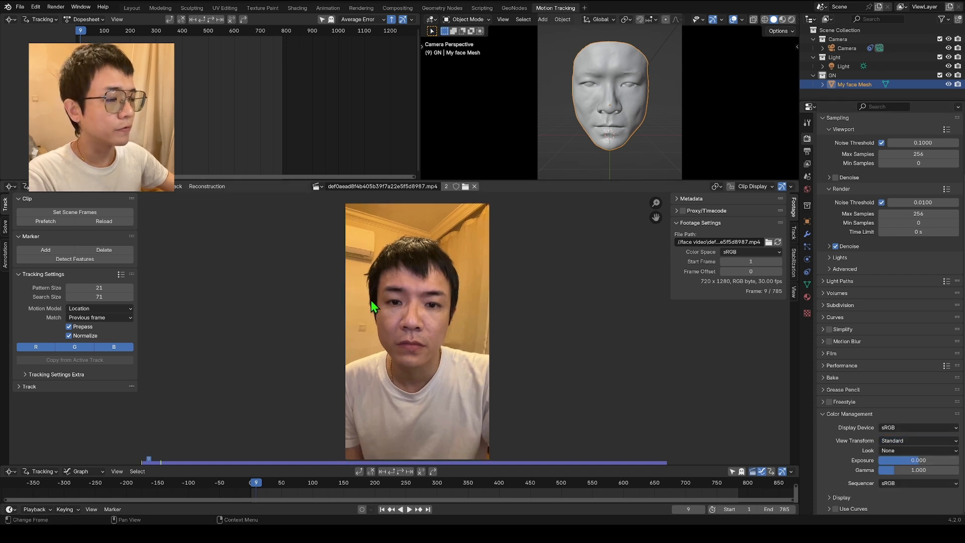
pyautogui.scroll(2, 372, 305)
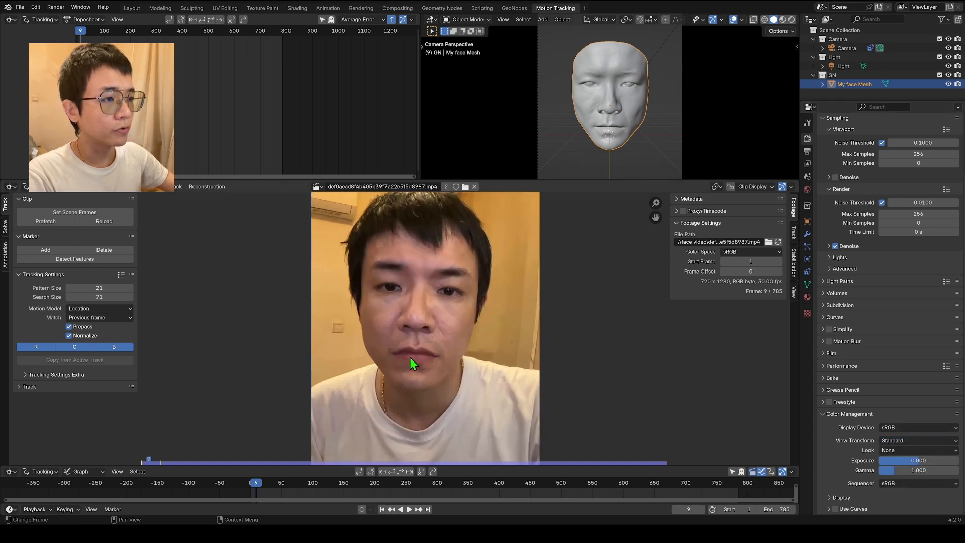
pyautogui.scroll(-2, 411, 362)
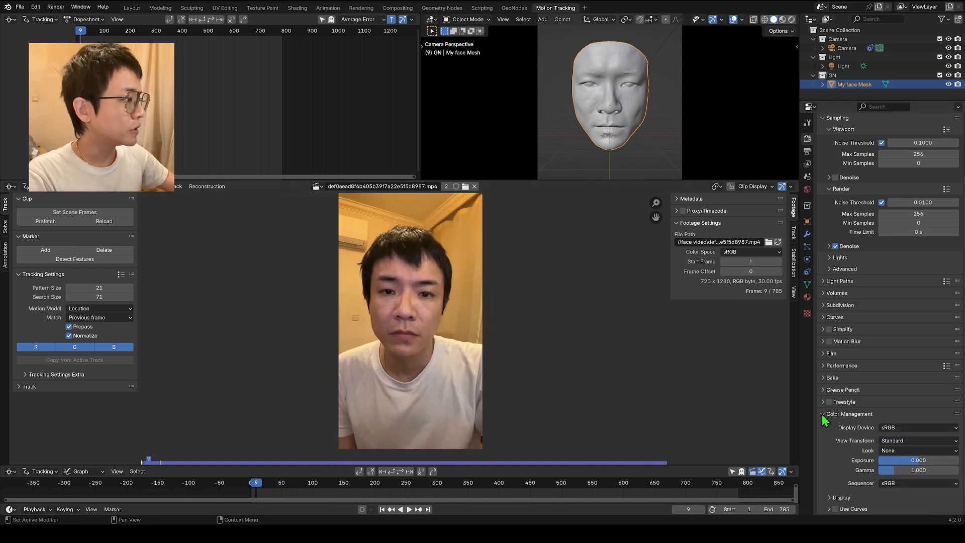
pyautogui.click(823, 414)
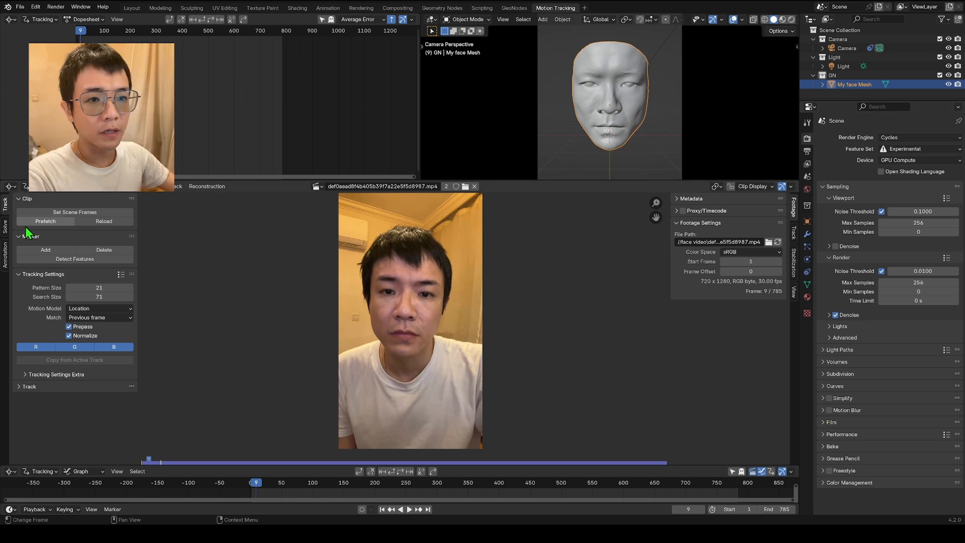
# - Set the face clip as the scene camera's background image and enlarge the 3D viewport
pyautogui.click(5, 229)
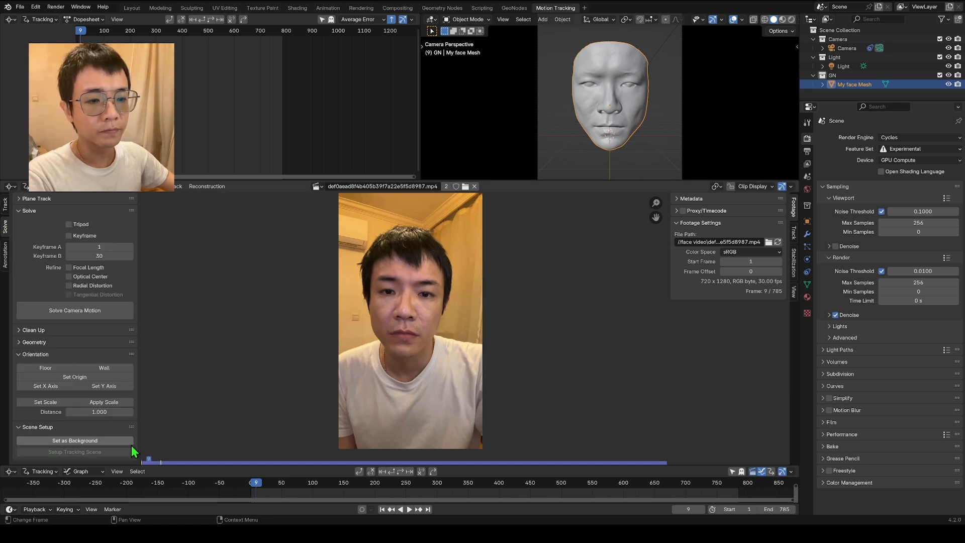
pyautogui.click(74, 441)
pyautogui.scroll(-1, 592, 125)
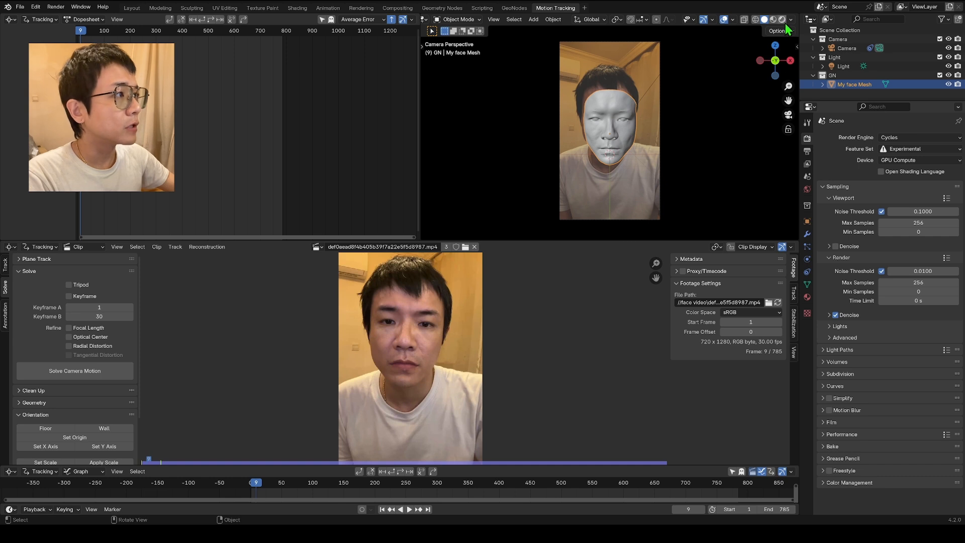
# - Switch the 3D viewport to rendered shading, inspect the face mesh from an angle, and return to the camera view
pyautogui.click(782, 19)
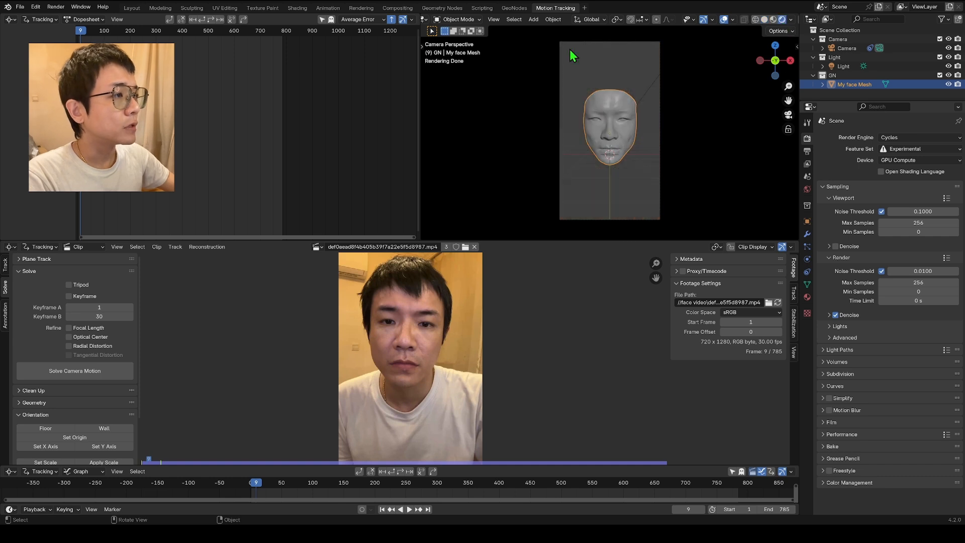
pyautogui.moveTo(592, 109); pyautogui.dragTo(681, 129, button='middle')
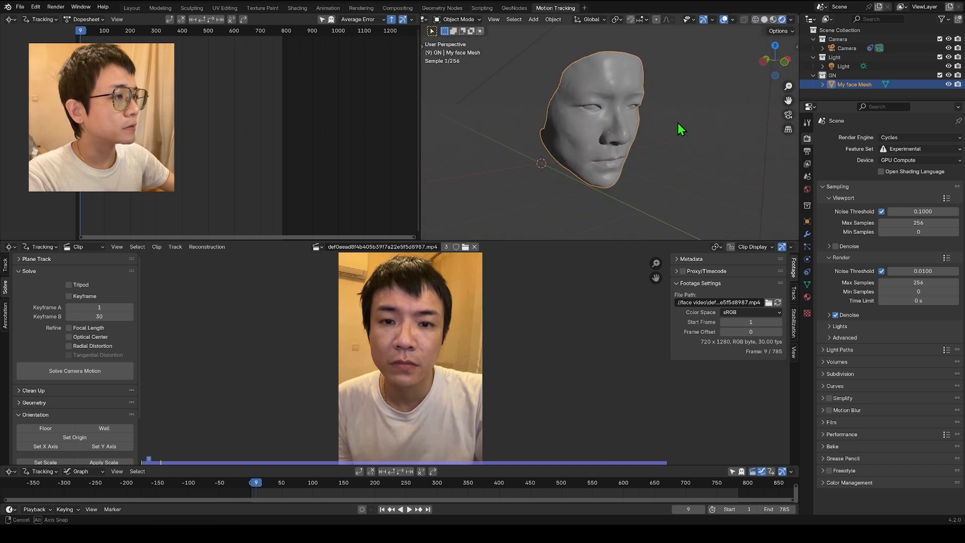
pyautogui.press('KP_0')
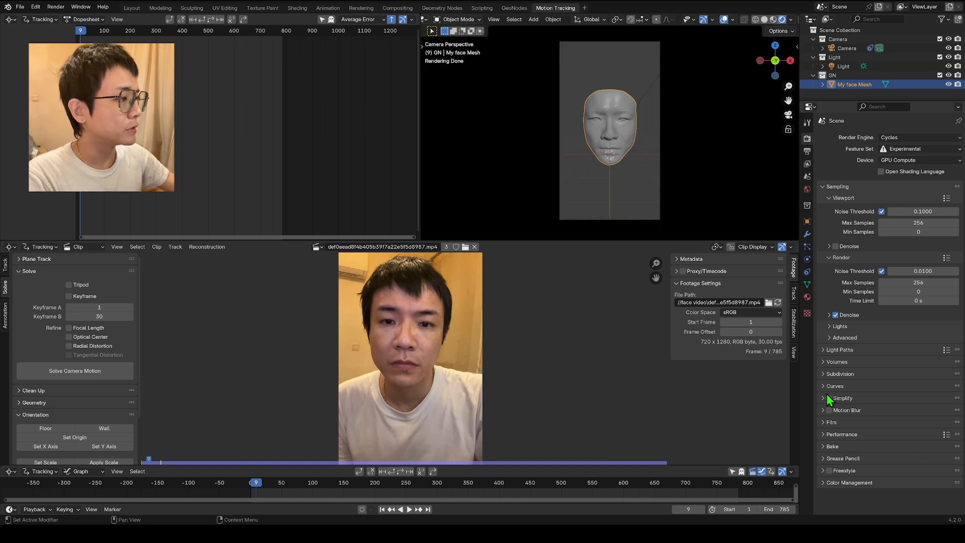
# - Enable Transparent in the render's Film settings so the background footage shows behind the rendered face mesh
pyautogui.click(831, 423)
pyautogui.scroll(-3, 854, 420)
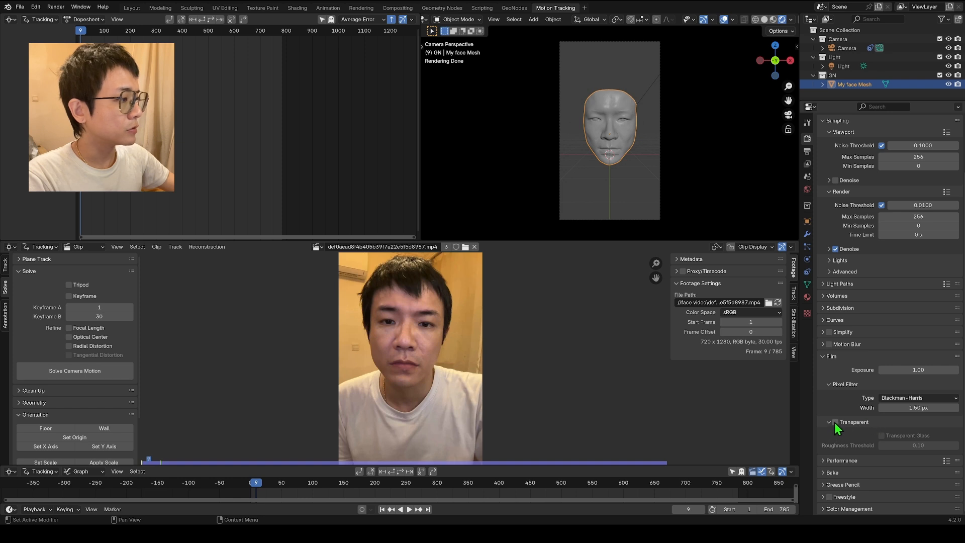
pyautogui.moveTo(588, 241); pyautogui.dragTo(586, 254)
pyautogui.scroll(2, 572, 199)
pyautogui.scroll(-2, 573, 150)
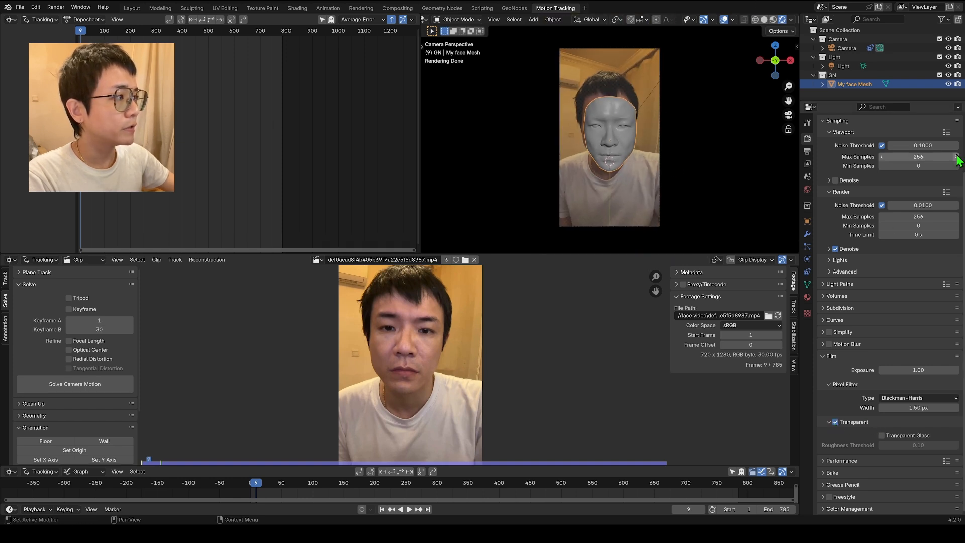
pyautogui.scroll(3, 896, 249)
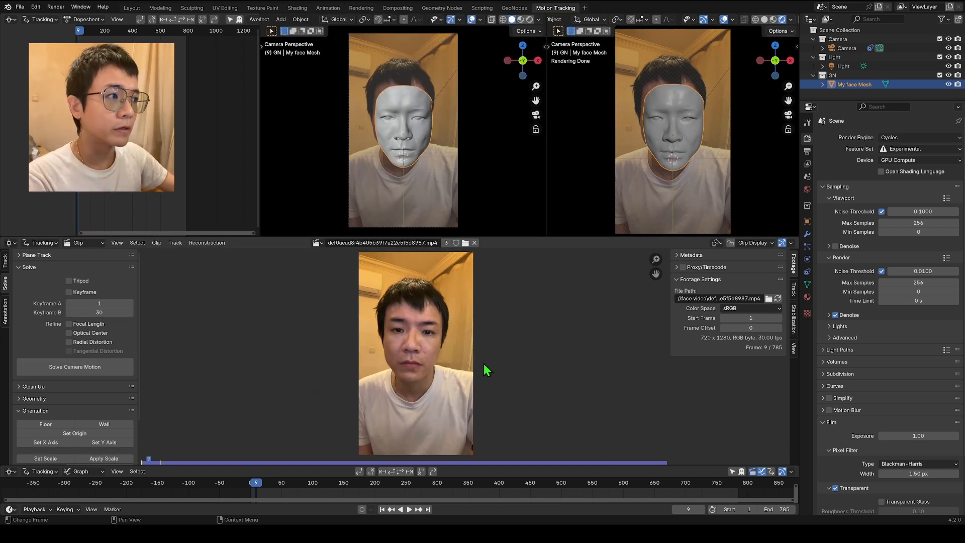
# - Show the clip's tracking objects list and the tracking camera's sensor and lens settings
pyautogui.click(680, 279)
pyautogui.click(794, 290)
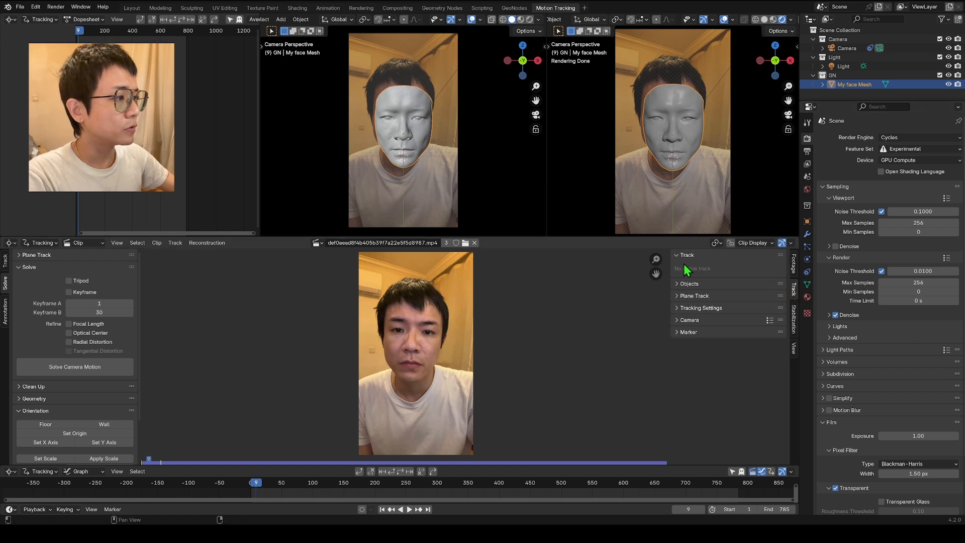
pyautogui.click(675, 286)
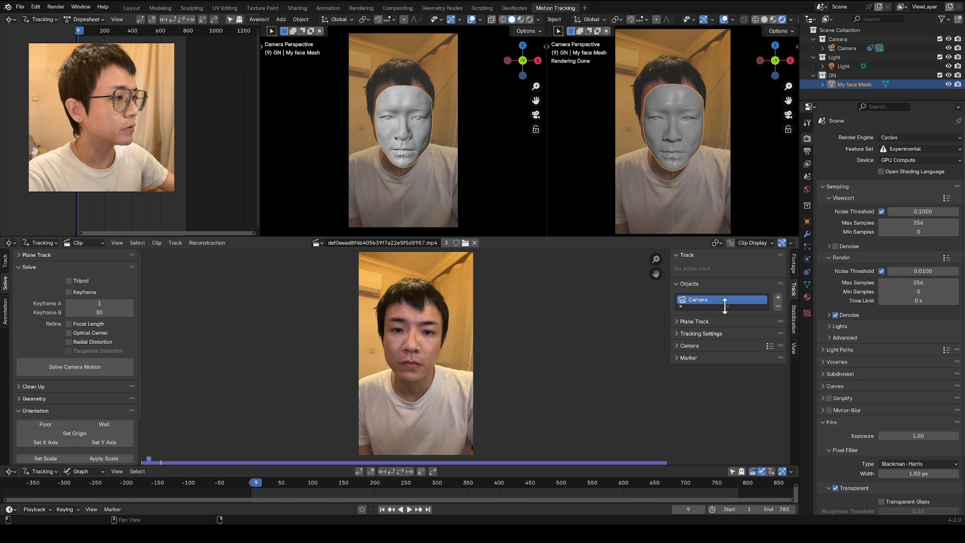
pyautogui.click(690, 346)
pyautogui.scroll(-1, 690, 375)
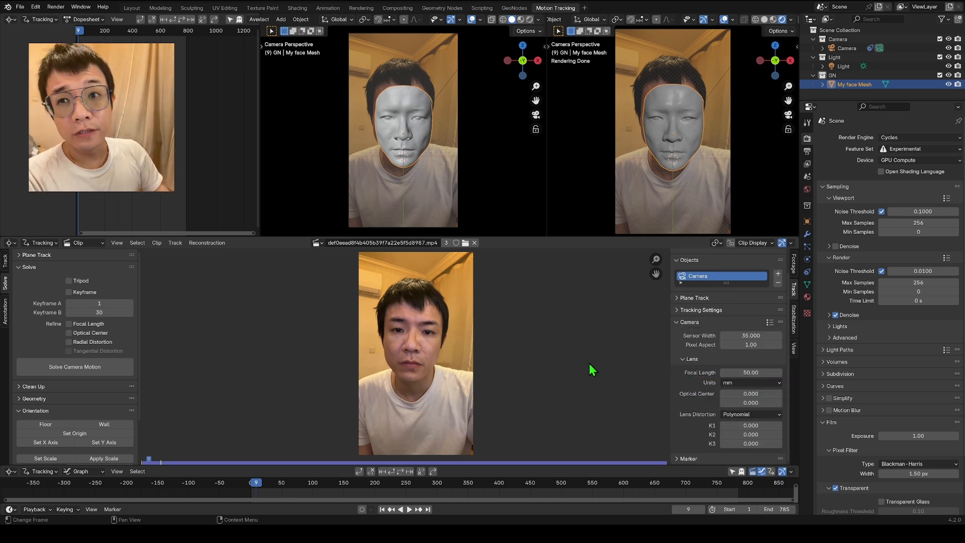
# - Try a focal length of 35 mm for the tracking camera, and restore it to 50 mm
pyautogui.click(747, 372)
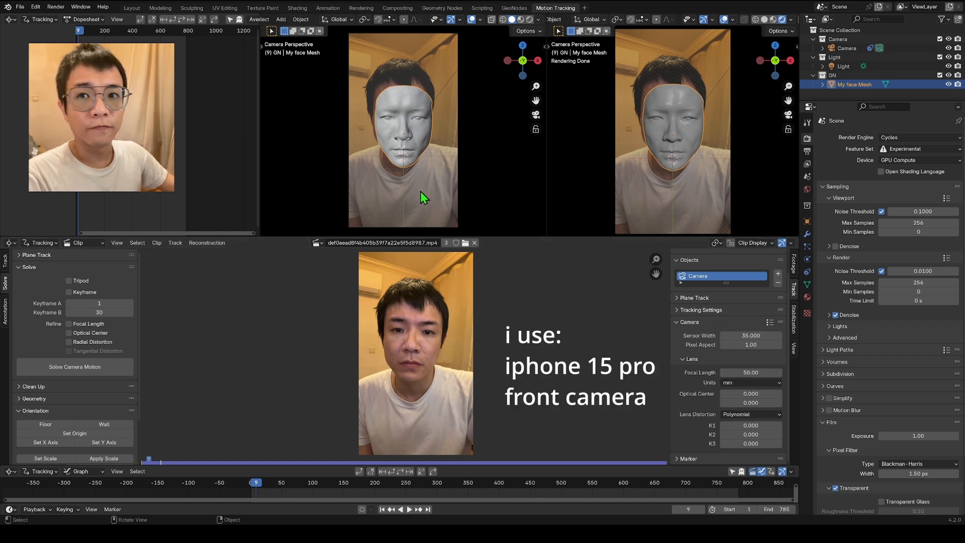
pyautogui.click(751, 373)
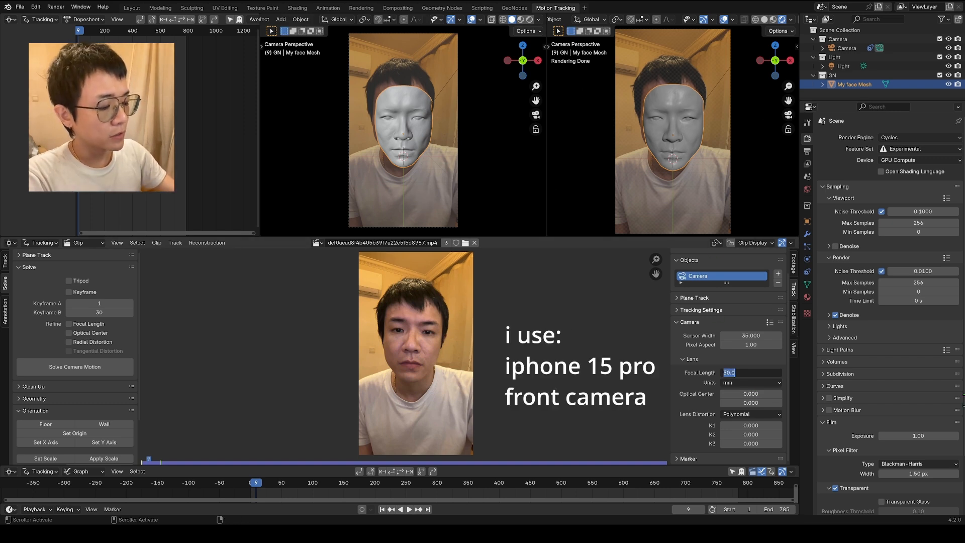
pyautogui.write('35')
pyautogui.press('Return')
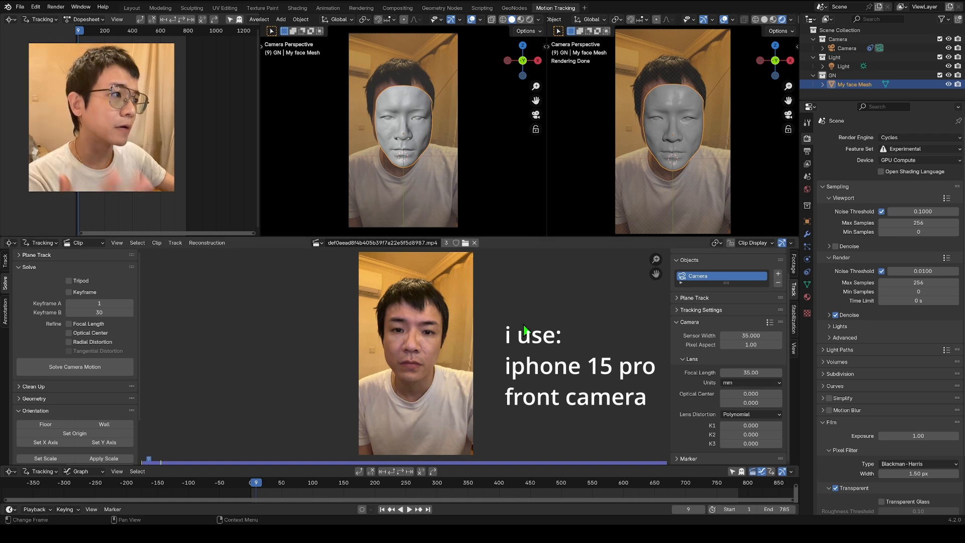
pyautogui.click(750, 372)
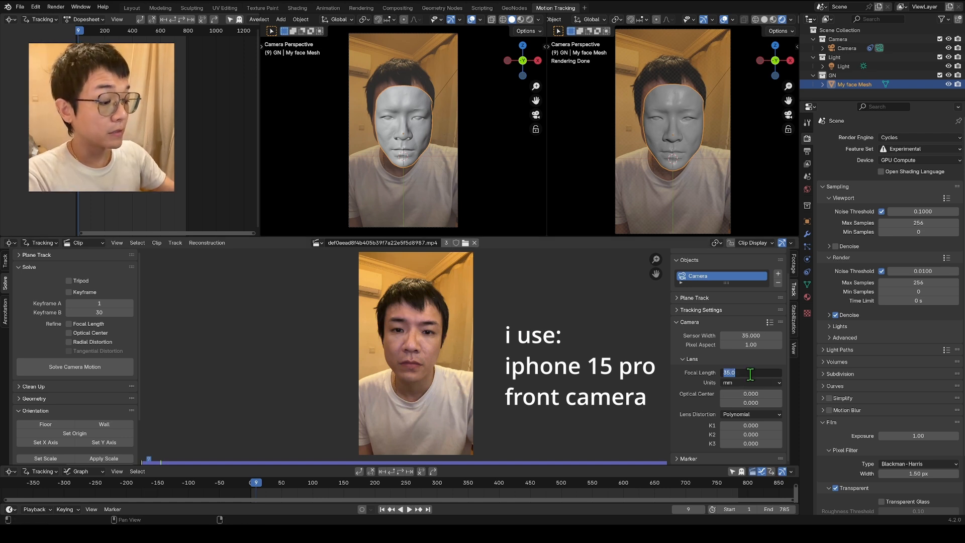
pyautogui.press('Return')
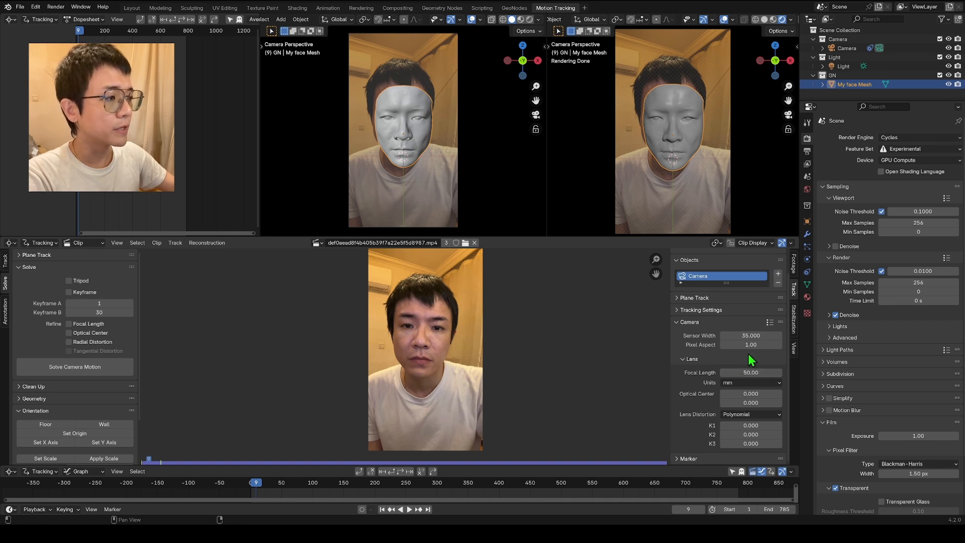
# - Add a new tracking object alongside Camera in the clip's objects list
pyautogui.click(778, 274)
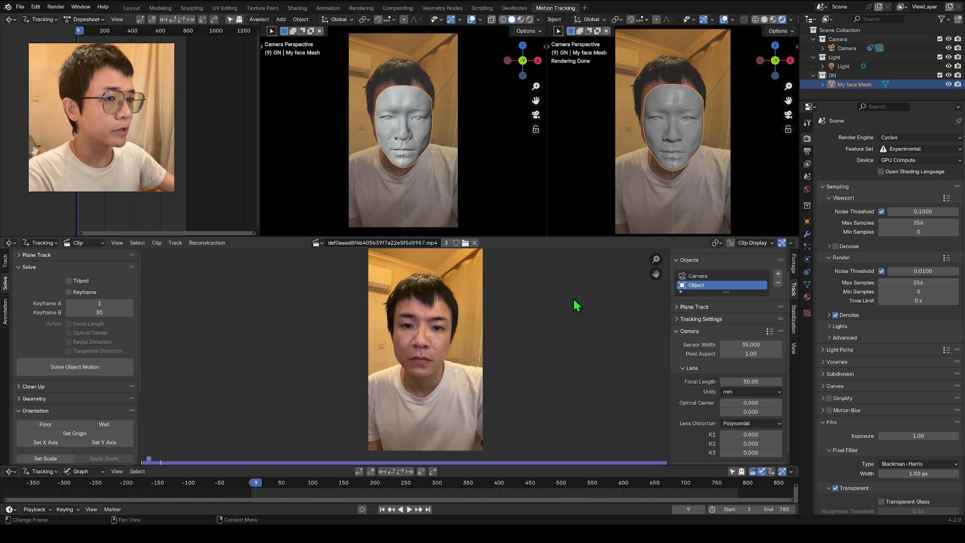
pyautogui.moveTo(428, 342); pyautogui.dragTo(425, 344, button='middle')
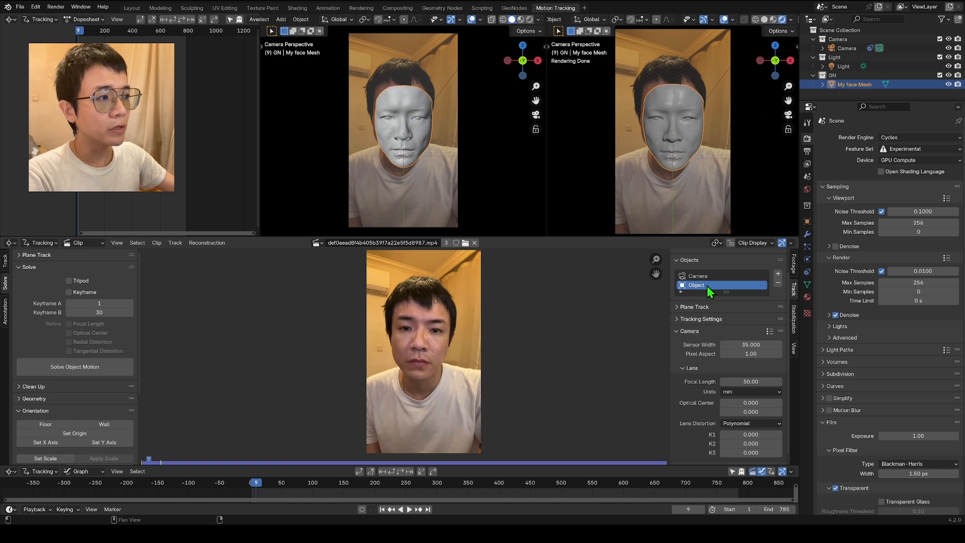
# - Set the tracking motion model to Location and the match to Previous frame
pyautogui.click(5, 260)
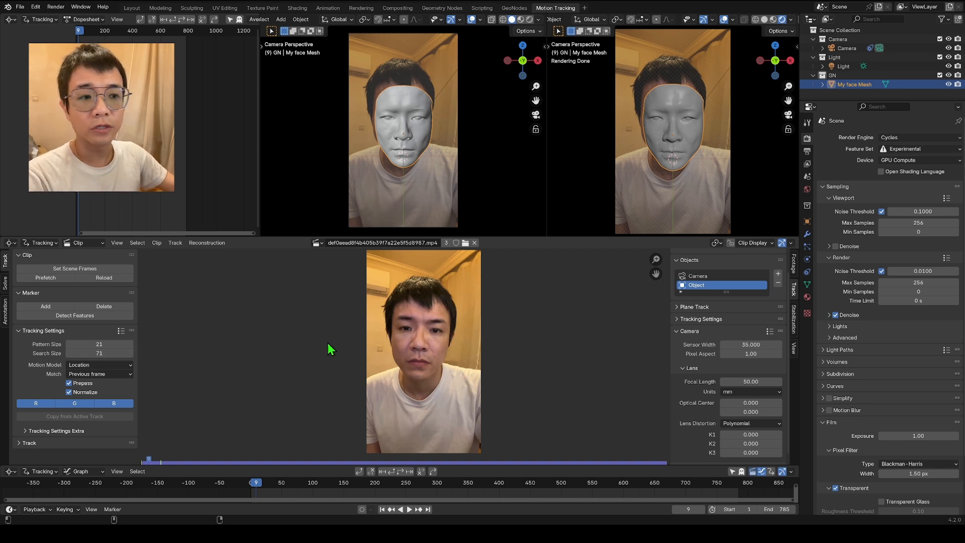
pyautogui.click(100, 365)
pyautogui.click(85, 425)
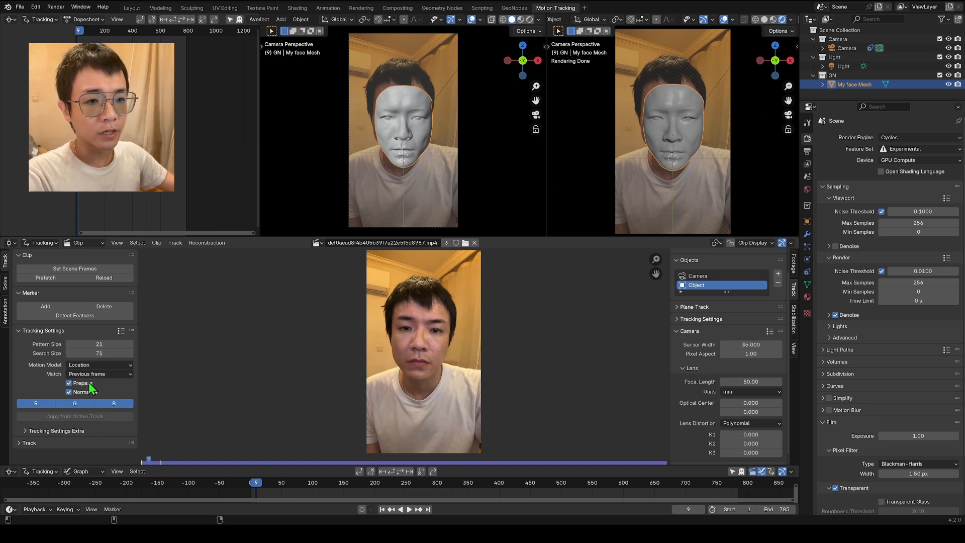
pyautogui.click(91, 374)
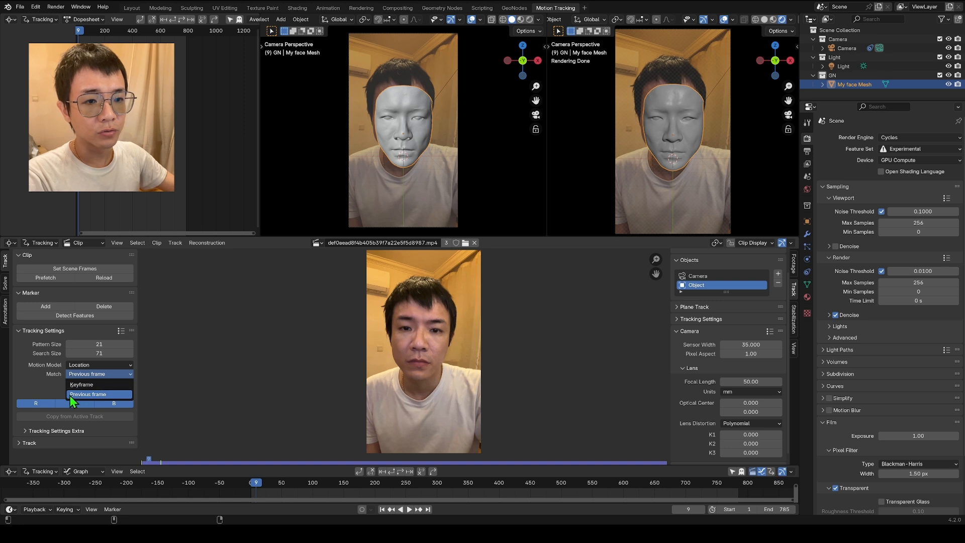
pyautogui.click(91, 395)
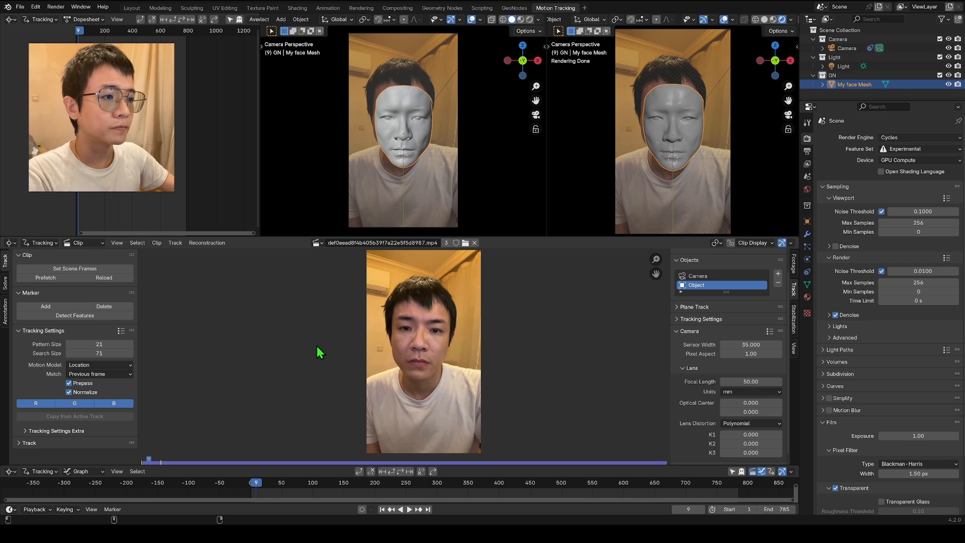
# - Add a tracking marker just above the upper lip of the face at frame 9
pyautogui.moveTo(316, 347); pyautogui.dragTo(324, 334, button='middle')
pyautogui.moveTo(282, 359); pyautogui.dragTo(271, 377, button='middle')
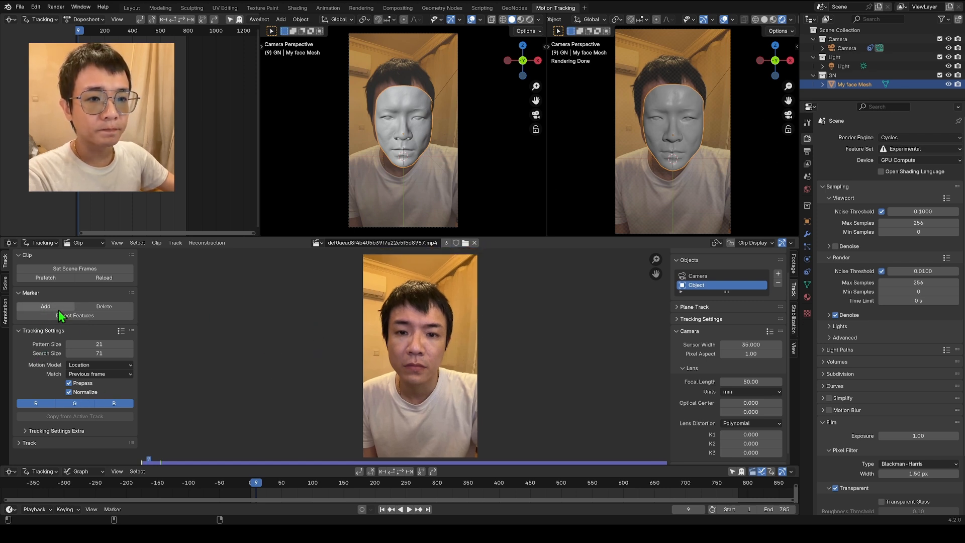
pyautogui.scroll(-1, 485, 382)
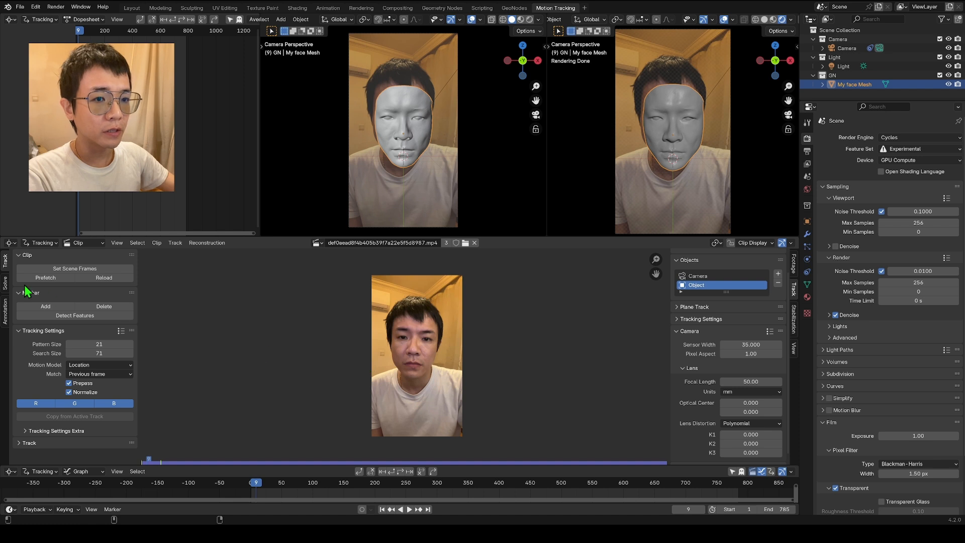
pyautogui.click(44, 306)
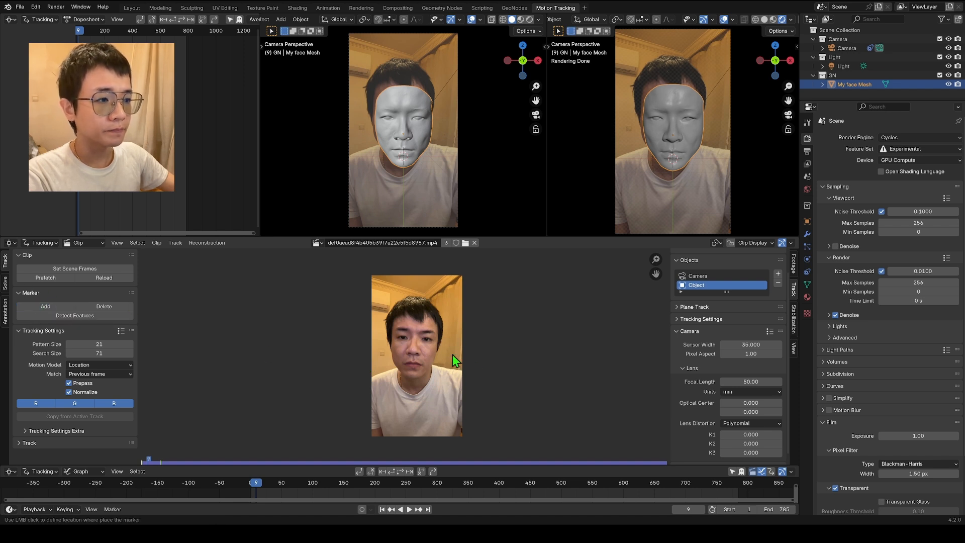
pyautogui.click(412, 361)
# - Move the marker down onto the centre edge of the upper lip and bring the whole clip back into view
pyautogui.scroll(6, 418, 366)
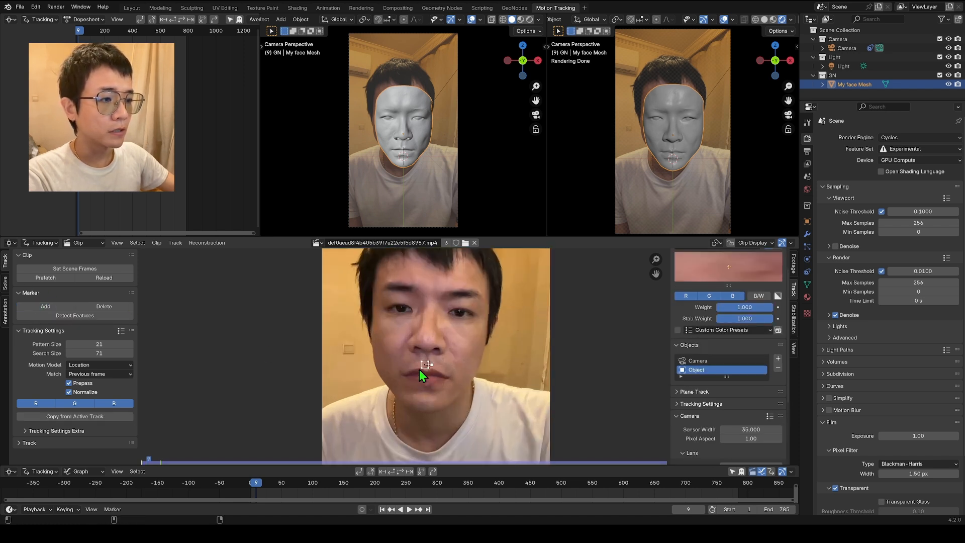
pyautogui.moveTo(424, 374); pyautogui.dragTo(437, 384, button='middle')
pyautogui.scroll(4, 426, 377)
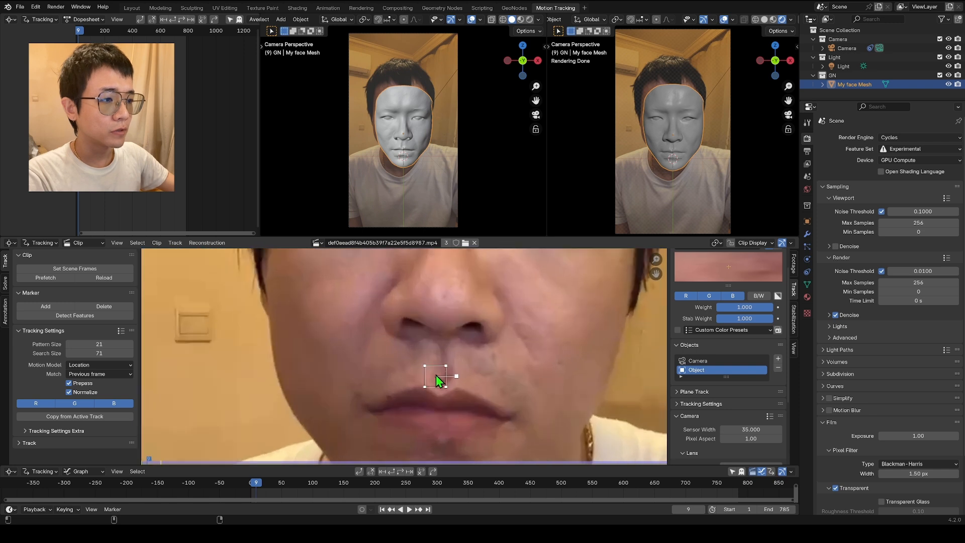
pyautogui.moveTo(436, 375); pyautogui.dragTo(440, 393)
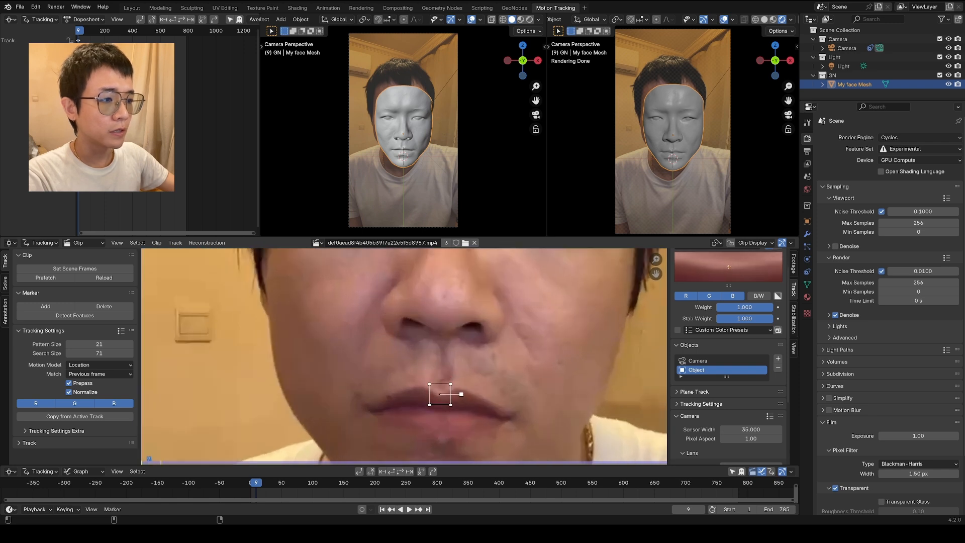
pyautogui.scroll(-8, 474, 377)
pyautogui.moveTo(465, 237); pyautogui.dragTo(464, 235)
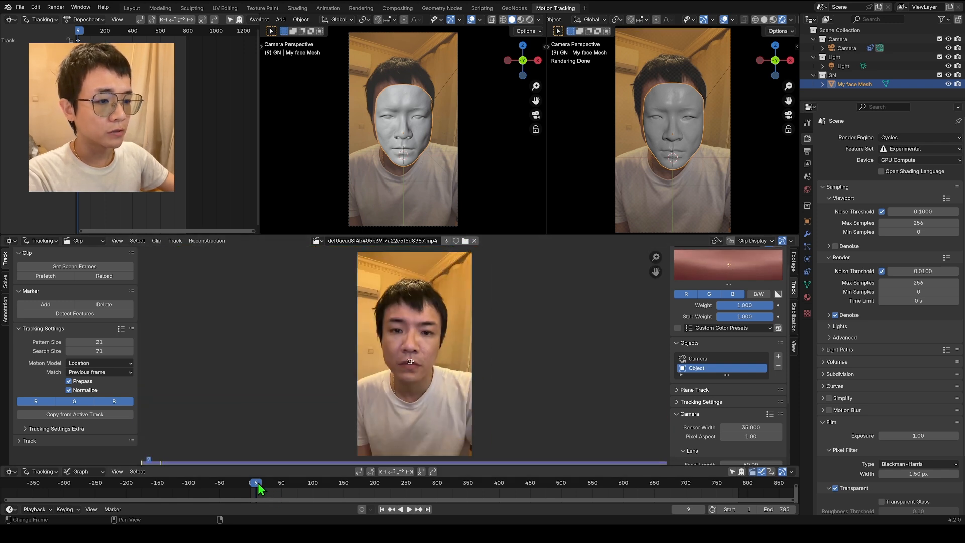
# - Track the upper-lip marker forward from frame 1 to the end of the clip and enlarge the graph area
pyautogui.moveTo(259, 487); pyautogui.dragTo(252, 488)
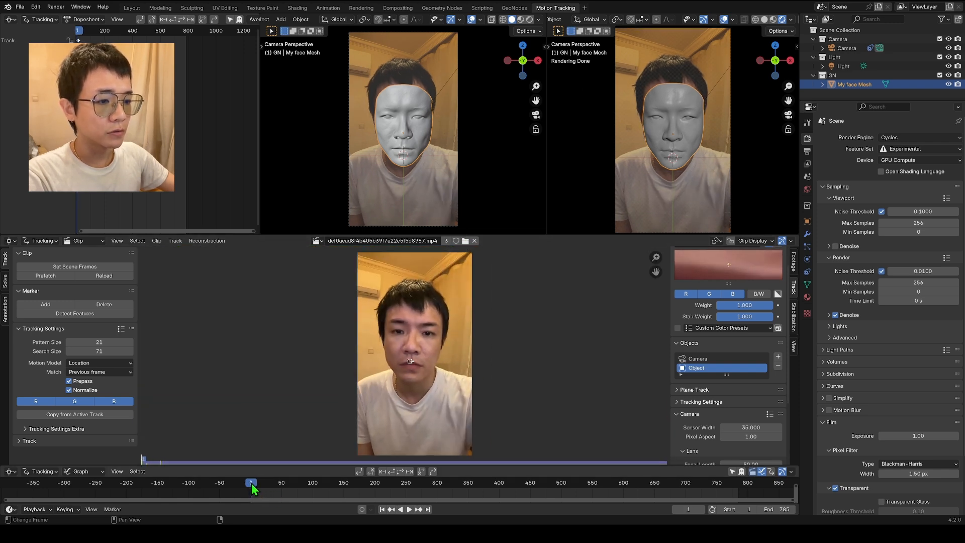
pyautogui.click(401, 471)
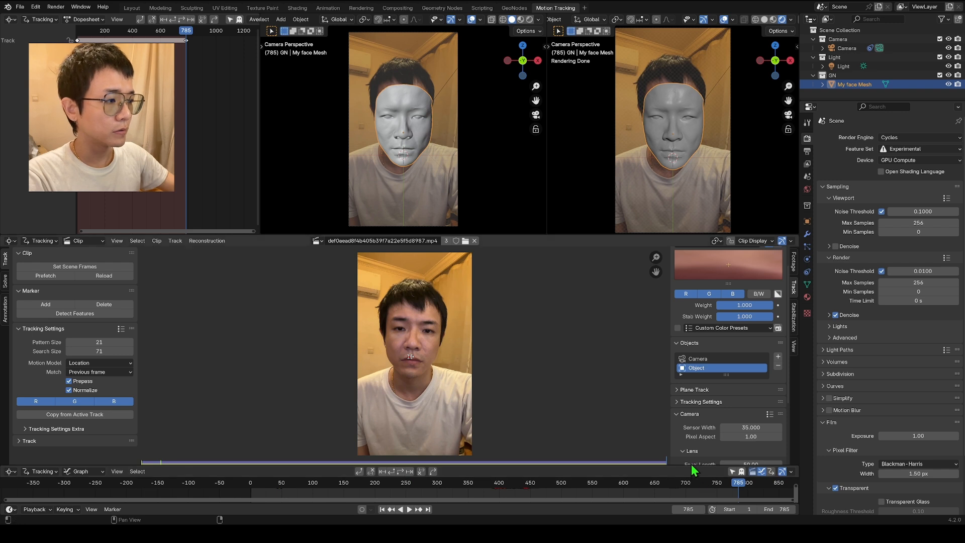
pyautogui.moveTo(685, 465); pyautogui.dragTo(686, 433)
pyautogui.moveTo(738, 463)
pyautogui.mouseDown()
pyautogui.moveTo(273, 455)
pyautogui.moveTo(736, 457)
pyautogui.mouseUp()
pyautogui.click(237, 468)
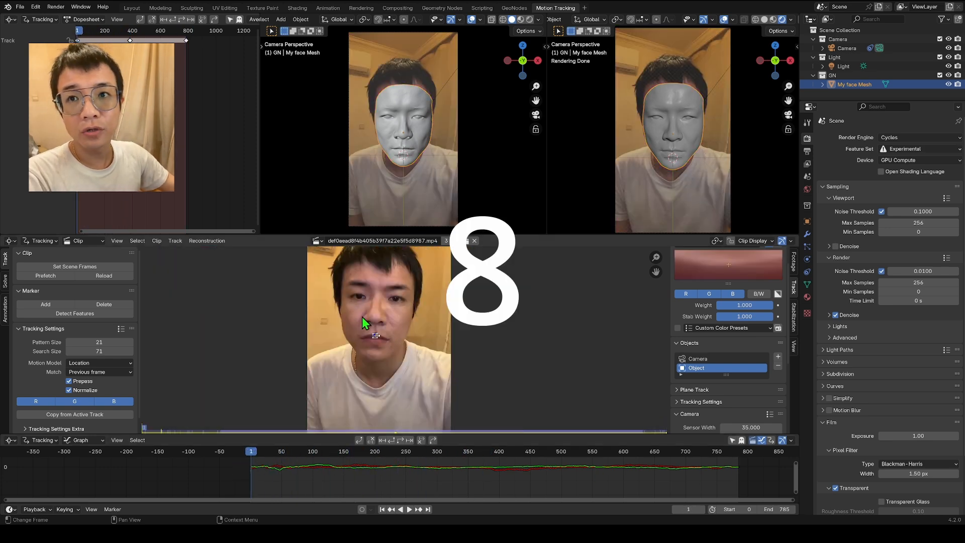
# - Add a second tracking marker on the image-left corner of the mouth and track it forward from frame 0 to the clip's end
pyautogui.moveTo(421, 235); pyautogui.dragTo(421, 229)
pyautogui.scroll(2, 412, 354)
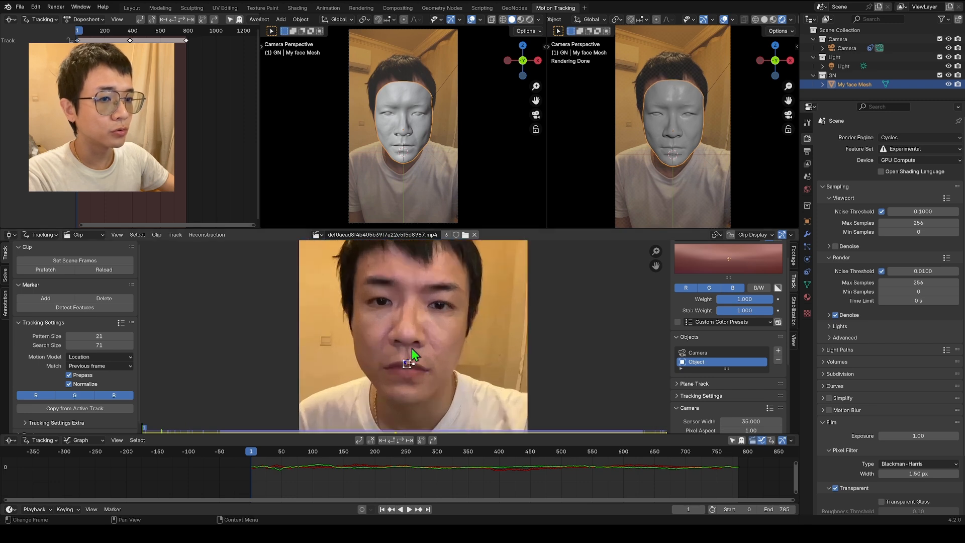
pyautogui.scroll(2, 390, 355)
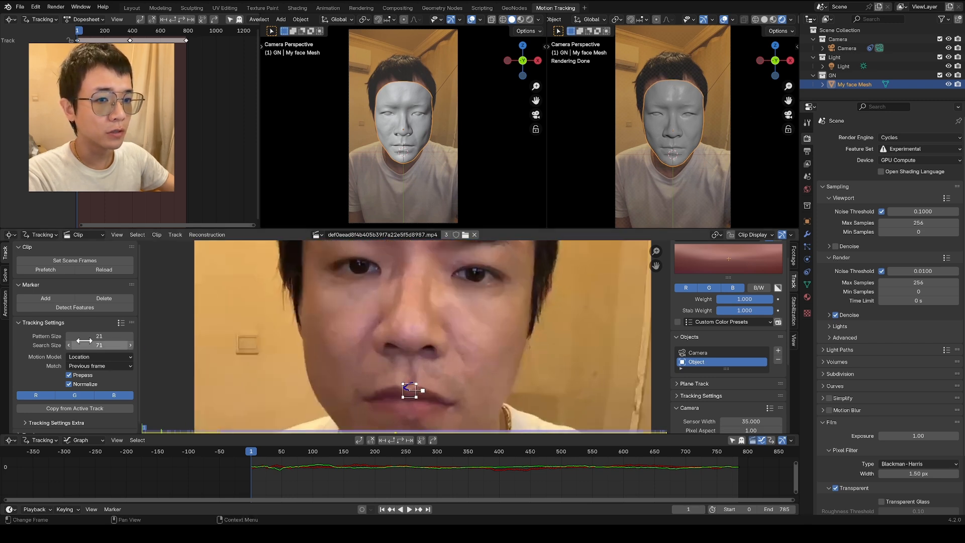
pyautogui.click(39, 297)
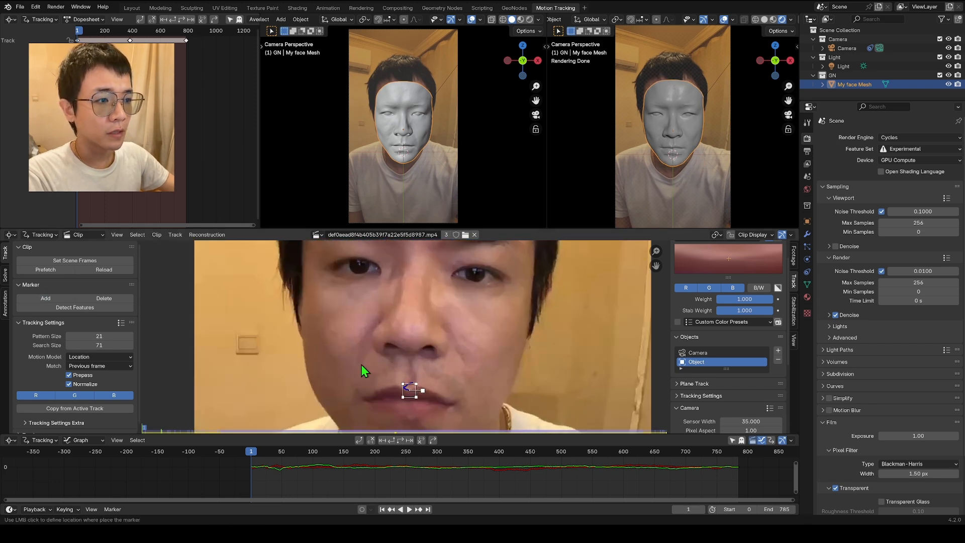
pyautogui.click(368, 401)
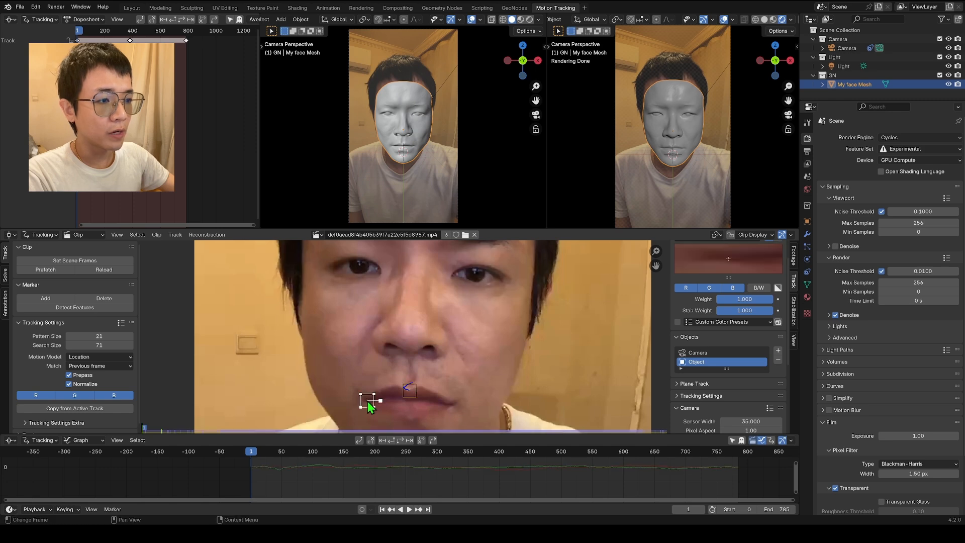
pyautogui.press('Left')
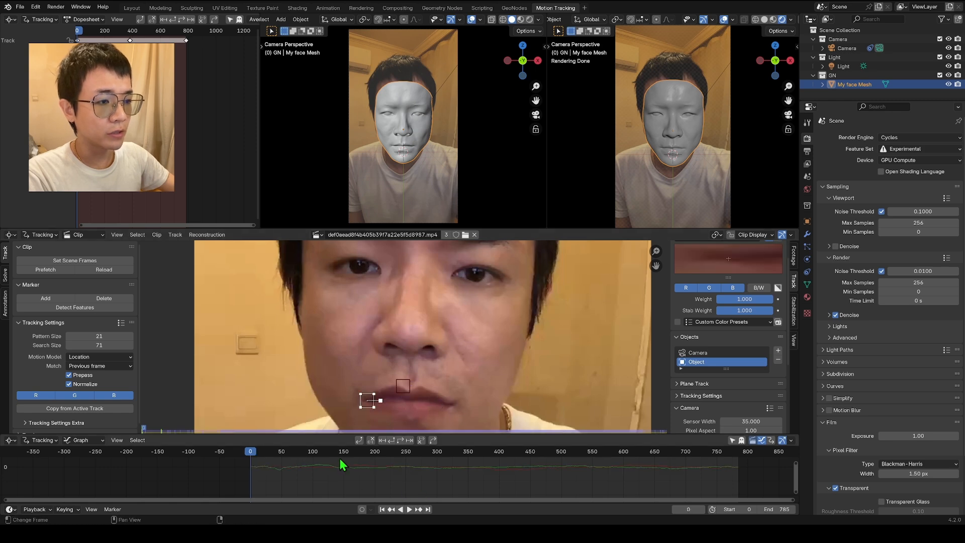
pyautogui.click(401, 441)
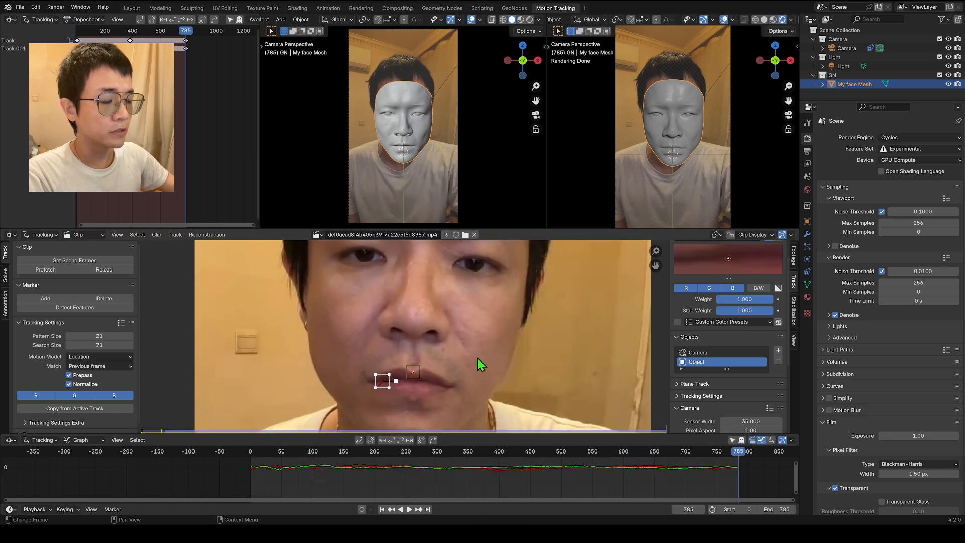
# - Find the frame where the mouth-corner marker has drifted and set the scene's start frame to 570
pyautogui.moveTo(736, 460); pyautogui.dragTo(606, 481)
pyautogui.scroll(4, 320, 389)
pyautogui.click(736, 509)
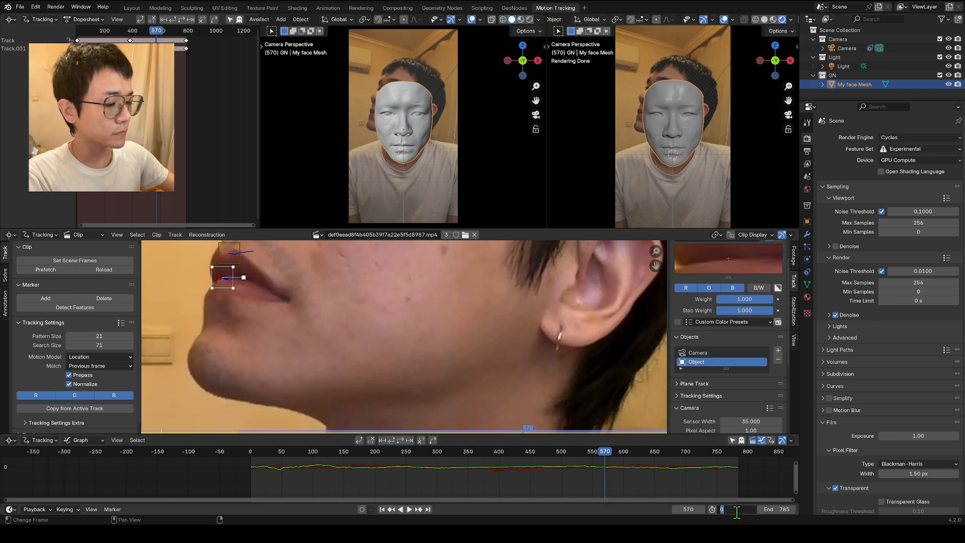
pyautogui.write('3')
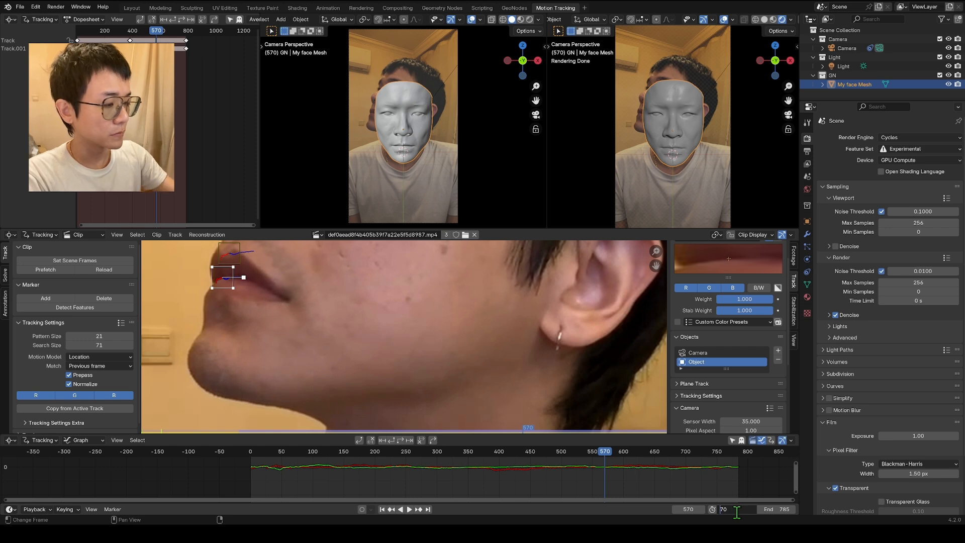
pyautogui.press('Return')
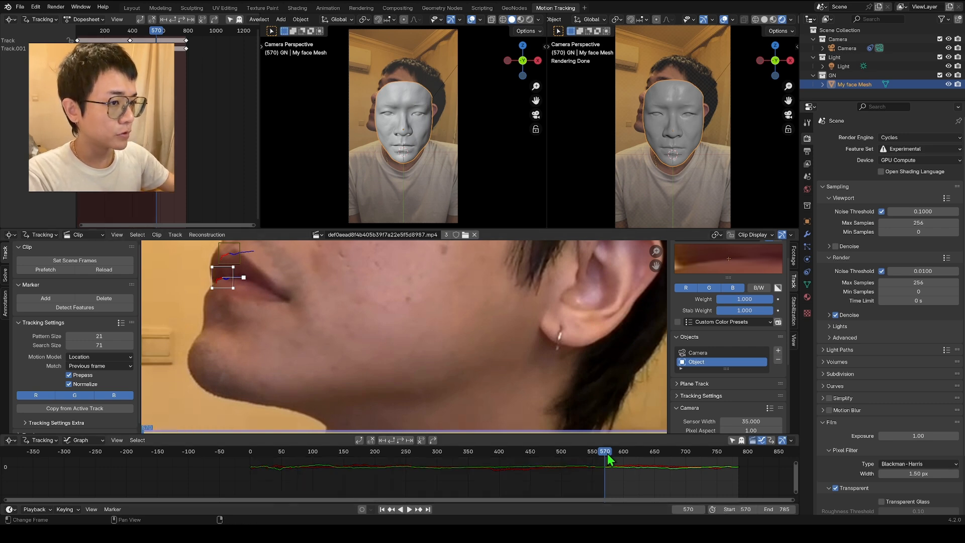
# - At frame 785, move the drifted marker outward onto the corner of the mouth
pyautogui.moveTo(608, 452); pyautogui.dragTo(740, 467)
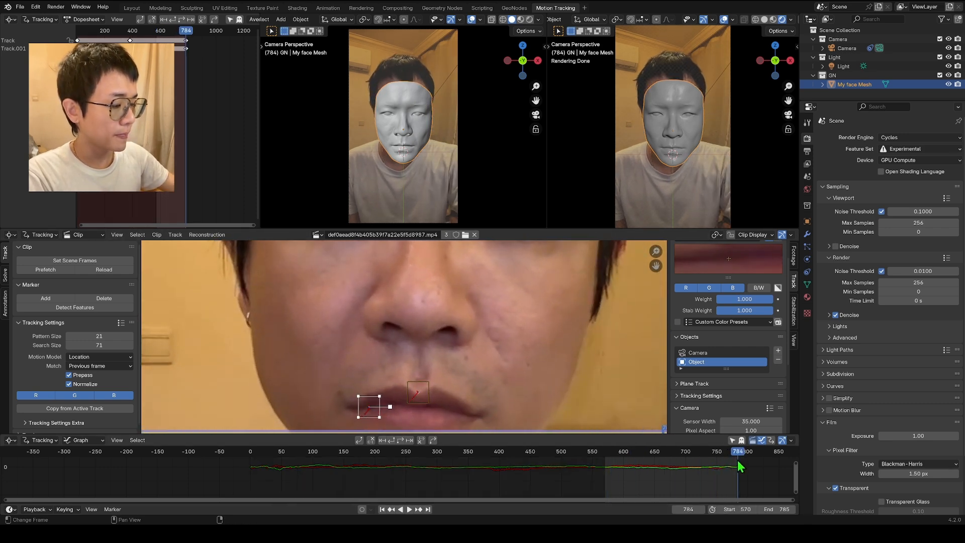
pyautogui.press('Right')
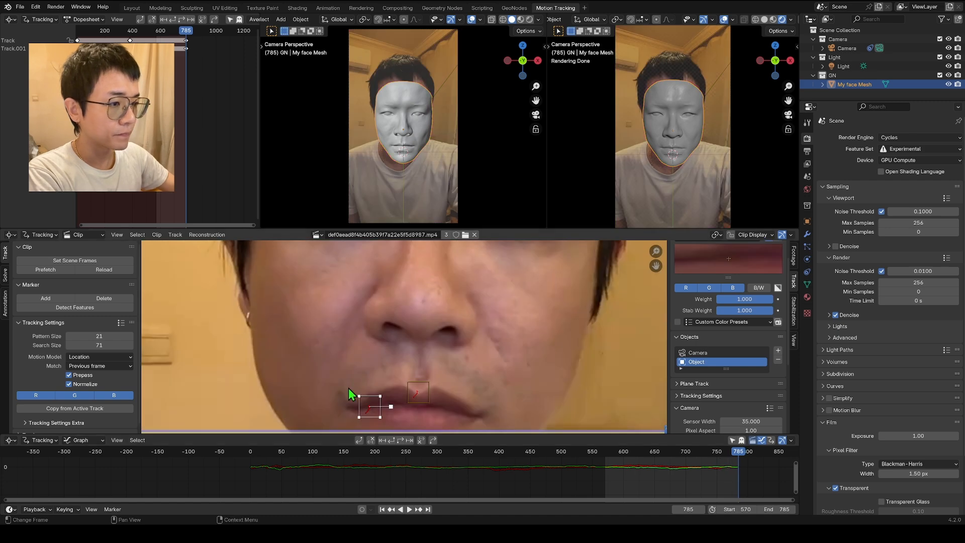
pyautogui.moveTo(372, 415); pyautogui.dragTo(353, 416)
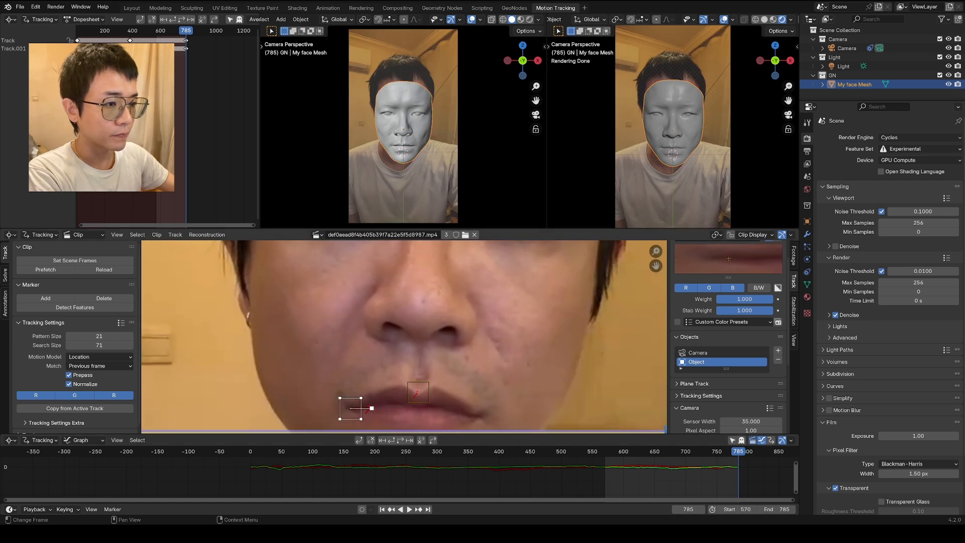
# - Track the mouth-corner marker backwards to frame 570 and reset the scene's start frame to 0
pyautogui.click(394, 442)
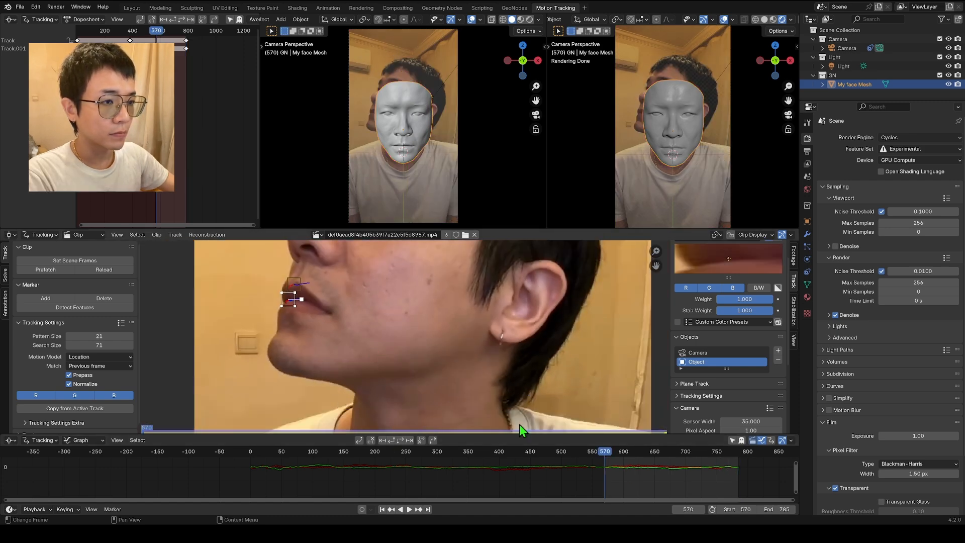
pyautogui.write('0')
pyautogui.press('Return')
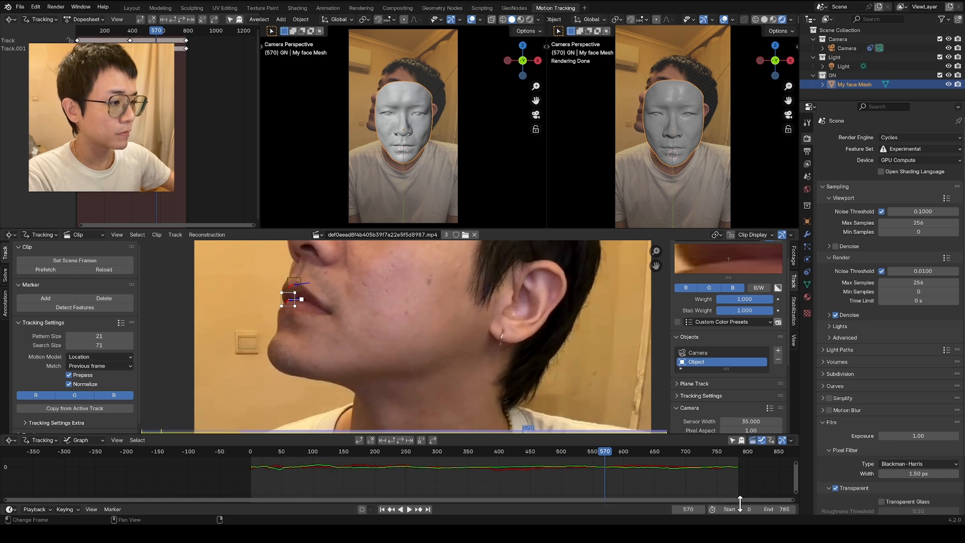
# - Examine frame by frame, between frames 568 and 571, how the forward and backward tracks of the mouth-corner marker meet
pyautogui.moveTo(600, 455)
pyautogui.mouseDown()
pyautogui.moveTo(661, 468)
pyautogui.moveTo(623, 475)
pyautogui.moveTo(673, 482)
pyautogui.moveTo(605, 477)
pyautogui.mouseUp()
pyautogui.scroll(5, 605, 477)
pyautogui.moveTo(622, 478); pyautogui.dragTo(548, 481, button='middle')
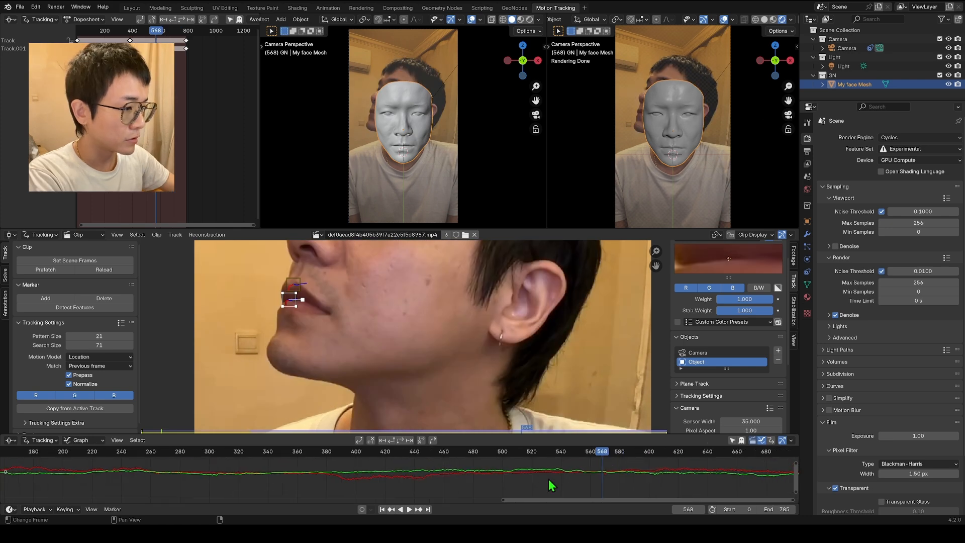
pyautogui.scroll(3, 563, 481)
pyautogui.press('Right')
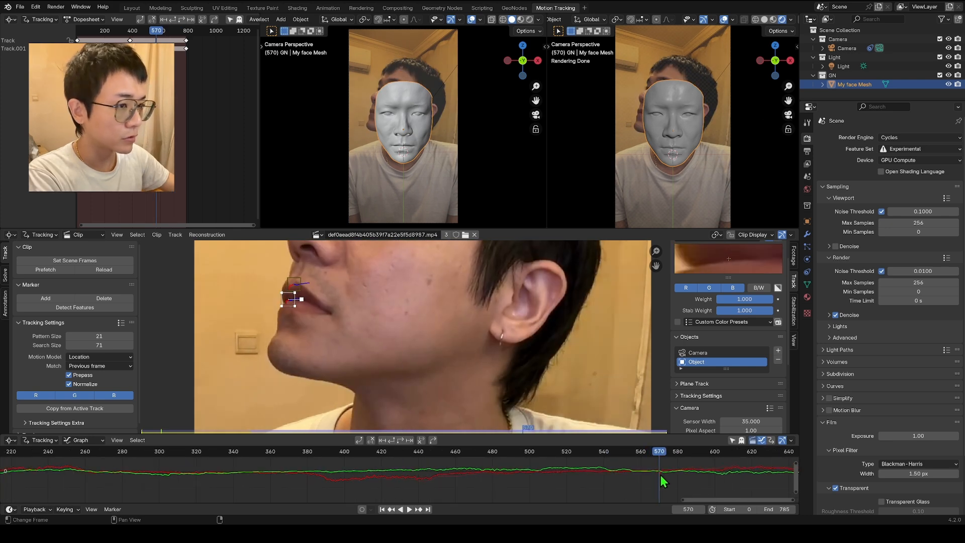
pyautogui.press('Left')
pyautogui.scroll(8, 300, 330)
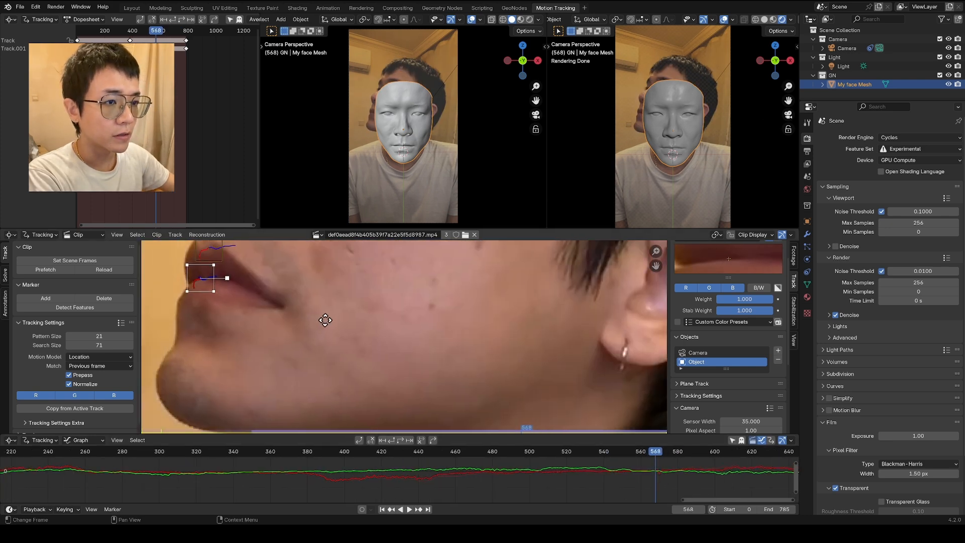
pyautogui.scroll(2, 300, 329)
pyautogui.moveTo(369, 325); pyautogui.dragTo(450, 348, button='middle')
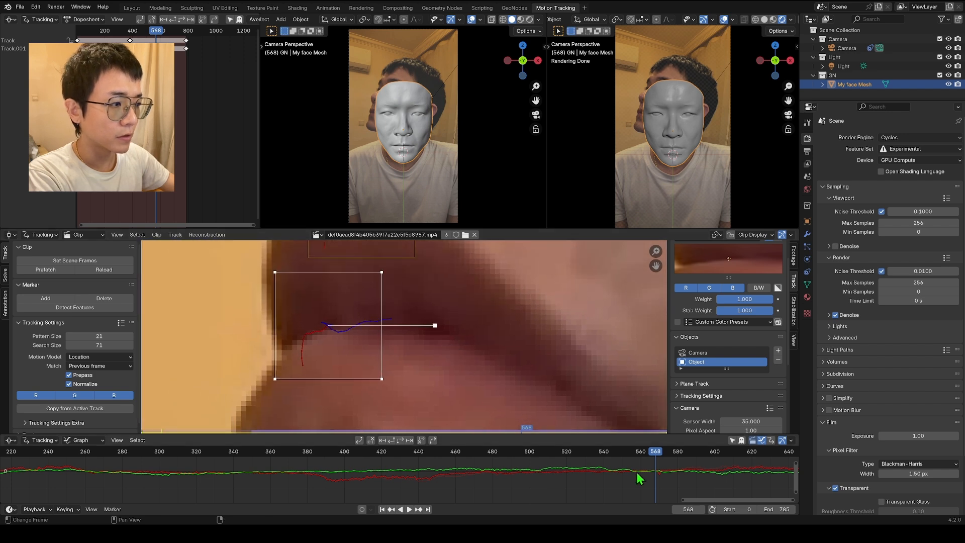
pyautogui.press('Right')
pyautogui.press('Right')
pyautogui.press('Left')
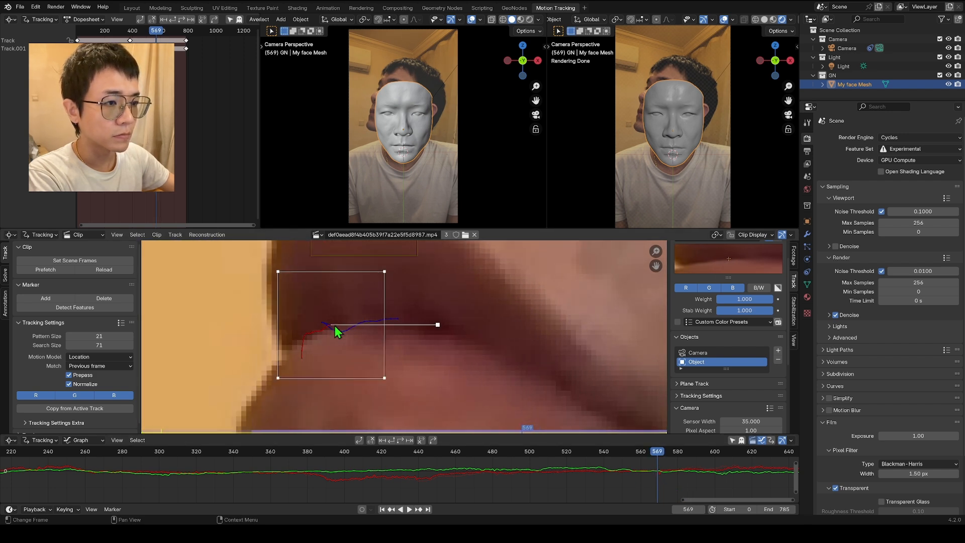
pyautogui.press('Right')
pyautogui.press('Right')
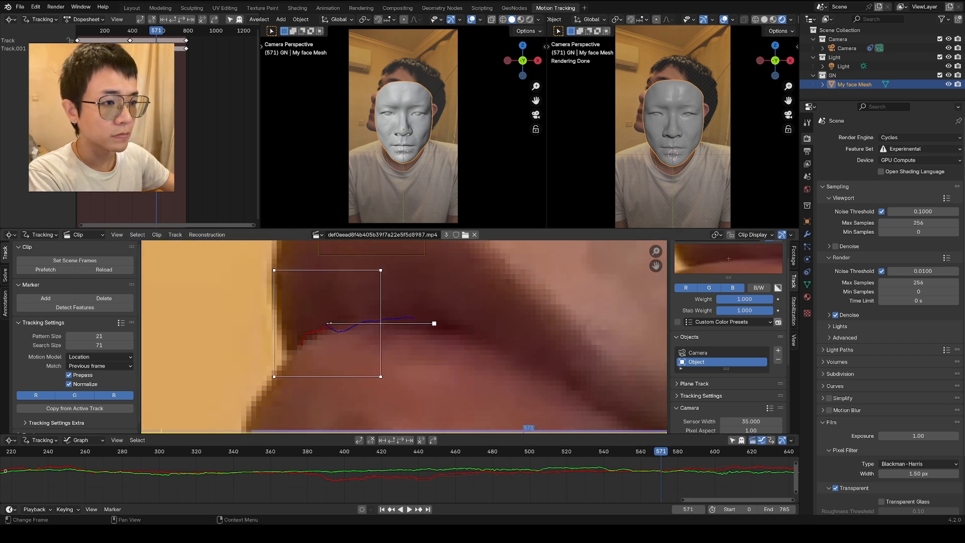
pyautogui.press('Left')
pyautogui.press('Left')
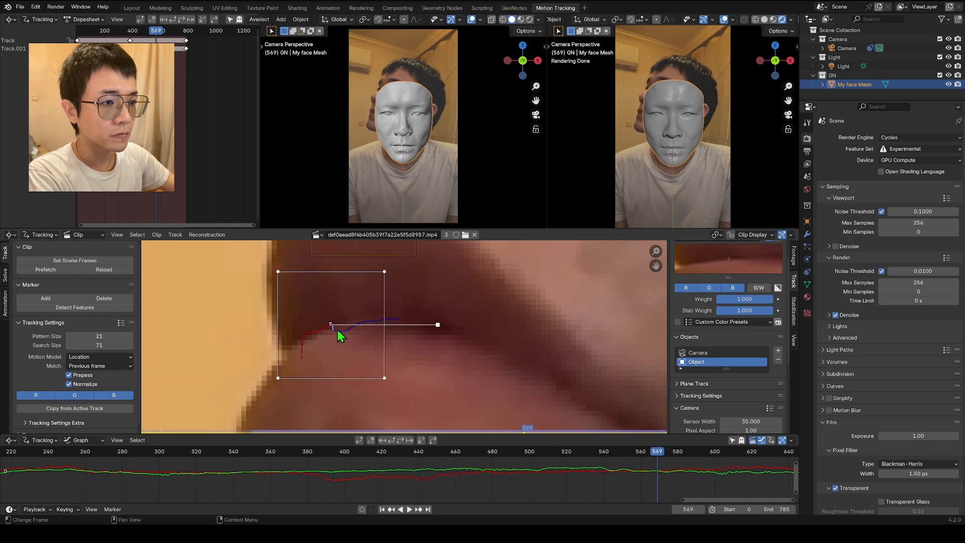
pyautogui.press('Right')
pyautogui.press('Right')
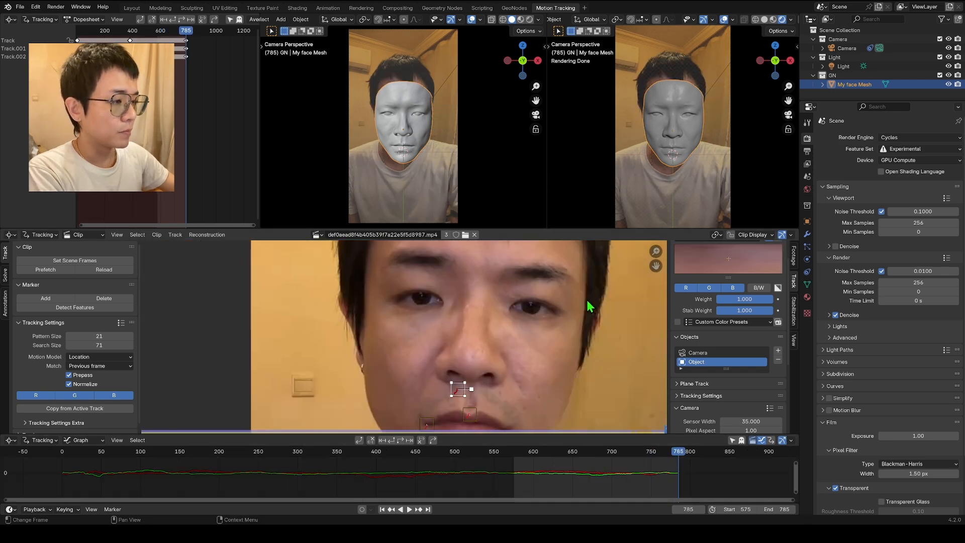
# - At frame 785, move the marker below the nose up to the underside of the image-left nostril and track it backwards to frame 575
pyautogui.press('Right')
pyautogui.press('Left')
pyautogui.moveTo(545, 357); pyautogui.dragTo(541, 327, button='middle')
pyautogui.scroll(4, 498, 358)
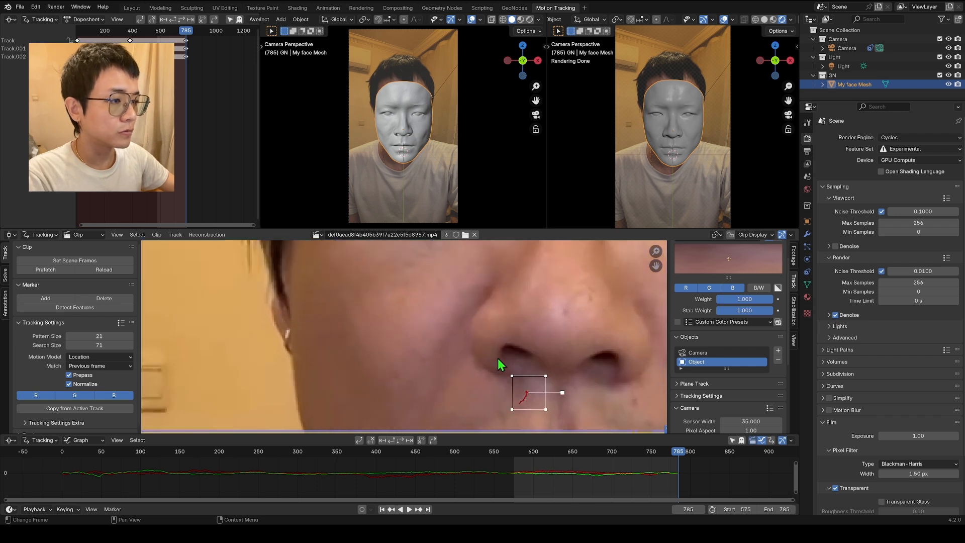
pyautogui.moveTo(553, 400); pyautogui.dragTo(528, 370, button='middle')
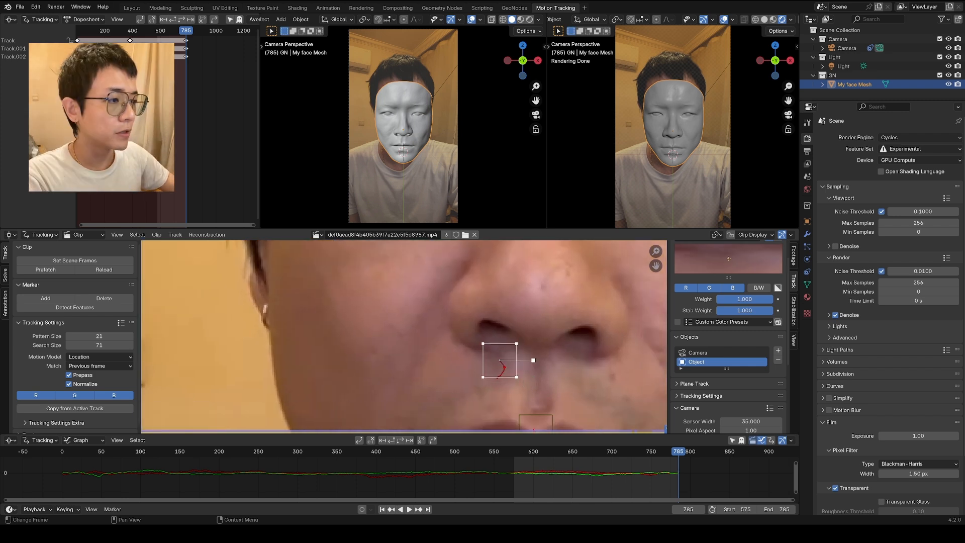
pyautogui.moveTo(500, 360); pyautogui.dragTo(487, 352)
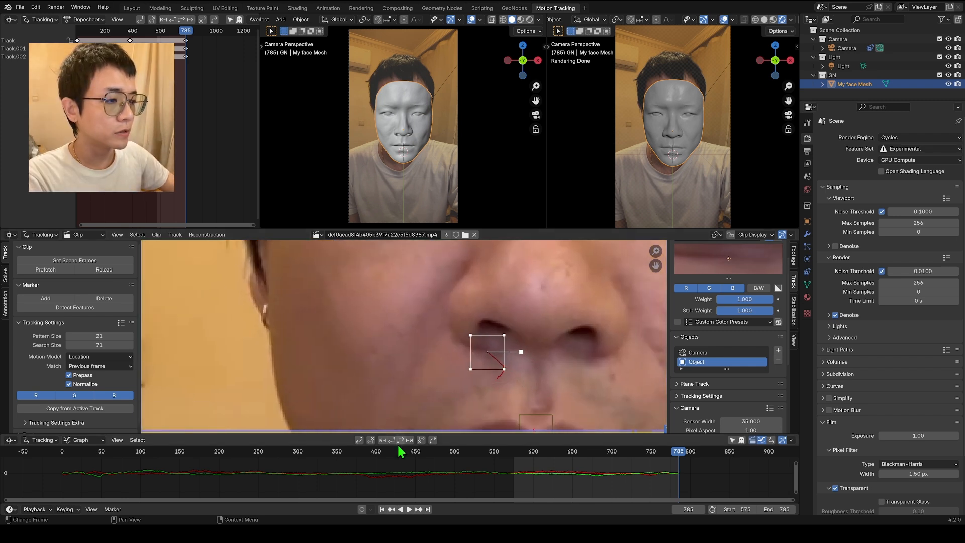
pyautogui.scroll(-3, 459, 371)
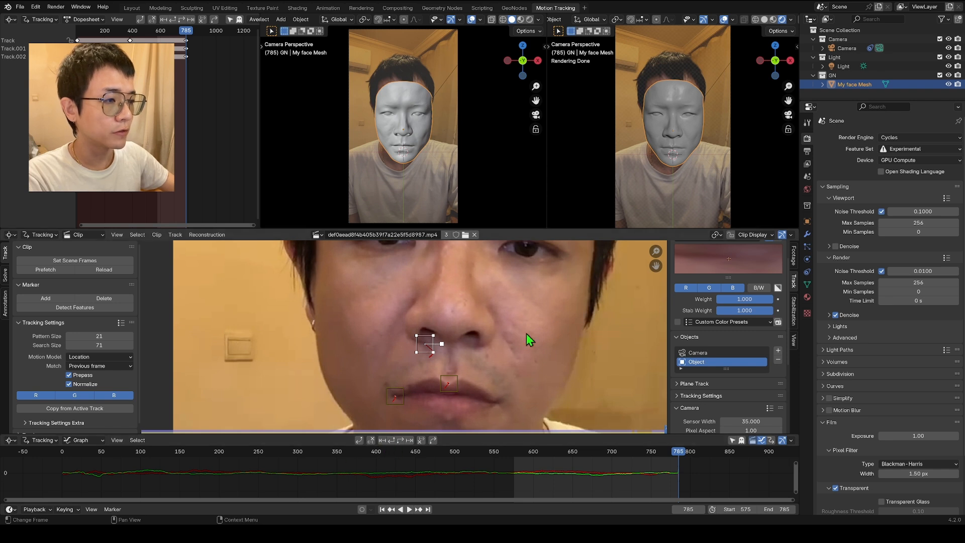
pyautogui.hotkey('shift', 'Left')
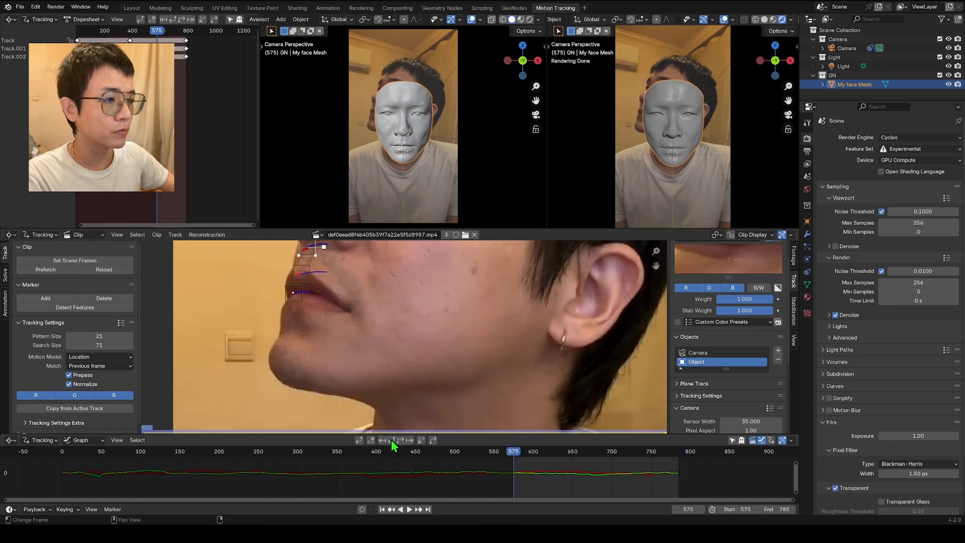
# - Examine the nostril marker frame by frame around frame 575 where its forward and backward tracks meet
pyautogui.scroll(5, 363, 351)
pyautogui.moveTo(327, 275)
pyautogui.mouseDown(button='middle')
pyautogui.moveTo(362, 352)
pyautogui.moveTo(424, 371)
pyautogui.mouseUp(button='middle')
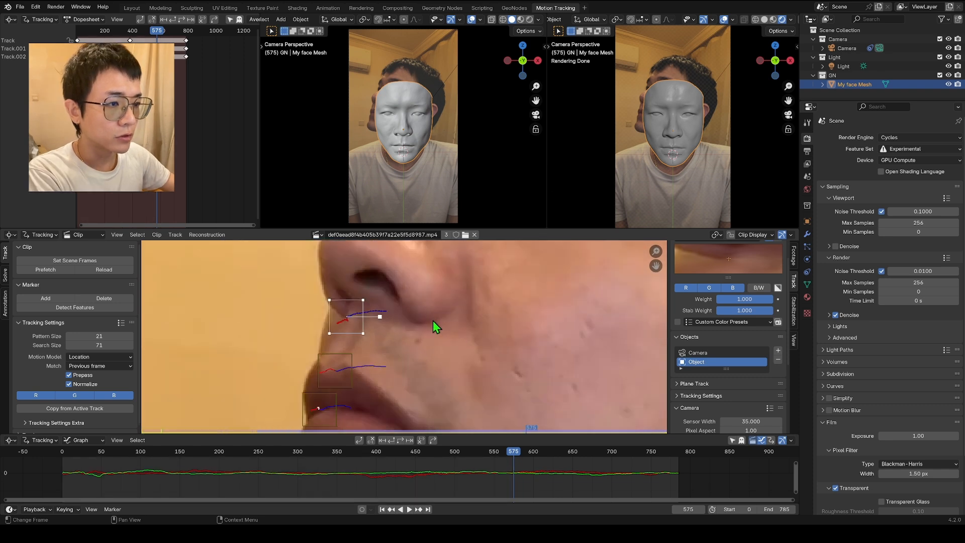
pyautogui.press('Right')
pyautogui.press('Left')
pyautogui.press('Left')
pyautogui.scroll(4, 379, 332)
pyautogui.moveTo(352, 309)
pyautogui.mouseDown(button='middle')
pyautogui.moveTo(312, 301)
pyautogui.moveTo(402, 360)
pyautogui.mouseUp(button='middle')
pyautogui.press('Right')
pyautogui.press('Right')
pyautogui.press('Right')
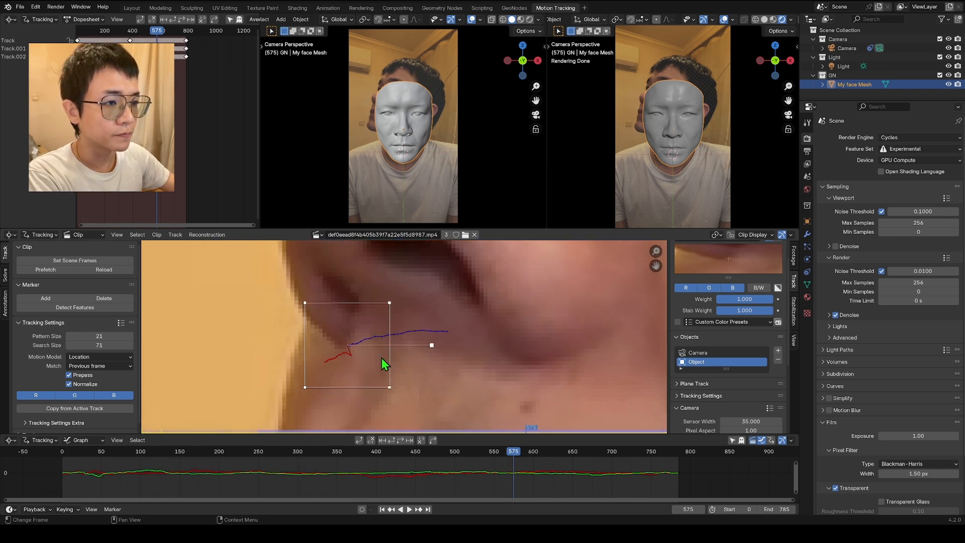
pyautogui.press('Left')
pyautogui.press('Left')
pyautogui.press('Left')
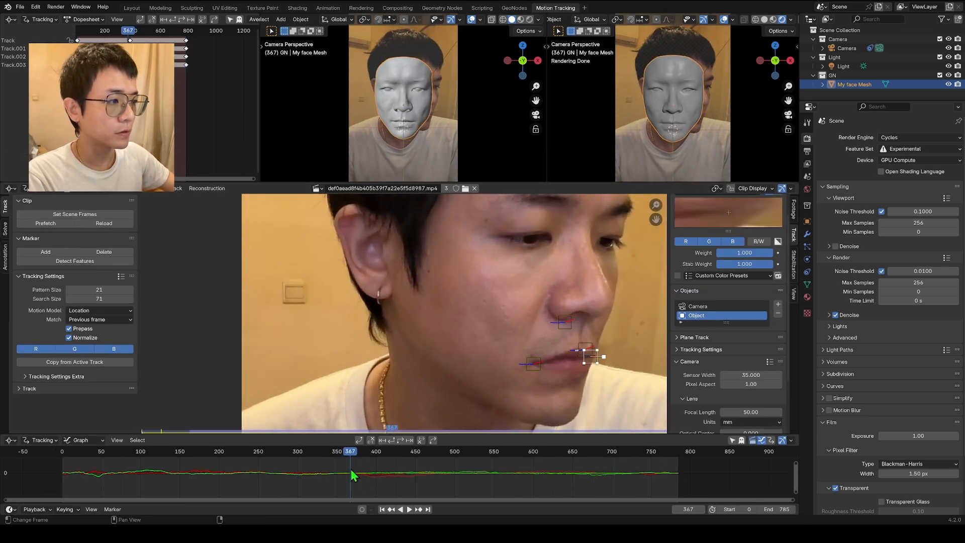
# - At frame 369, move the image-right mouth-corner marker back onto the lip corner and check it across the neighbouring frames
pyautogui.moveTo(351, 473)
pyautogui.mouseDown()
pyautogui.moveTo(679, 472)
pyautogui.moveTo(352, 471)
pyautogui.mouseUp()
pyautogui.scroll(5, 357, 349)
pyautogui.hotkey('ctrl', 't')
pyautogui.hotkey('ctrl', 'z')
pyautogui.scroll(4, 538, 338)
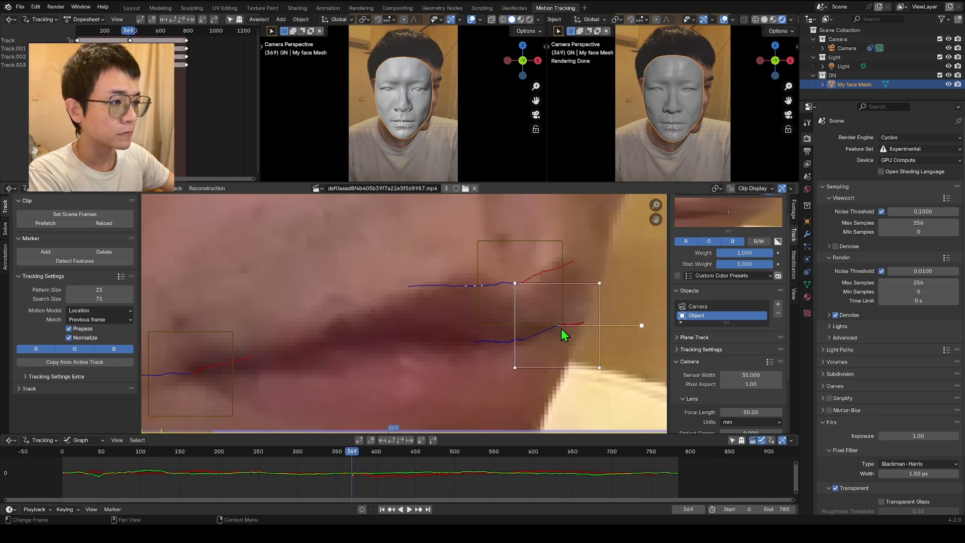
pyautogui.moveTo(559, 330); pyautogui.dragTo(529, 341)
pyautogui.press('Left')
pyautogui.press('Left')
pyautogui.press('Left')
pyautogui.press('Left')
pyautogui.press('Left')
pyautogui.press('Left')
pyautogui.press('Left')
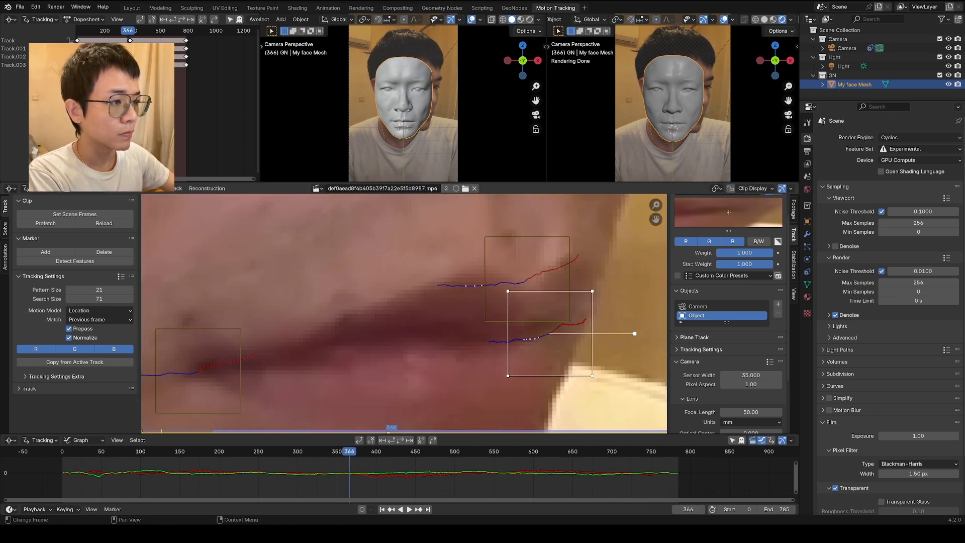
pyautogui.moveTo(347, 459); pyautogui.dragTo(374, 460)
# - Add a marker under the image-right nostril at frame 1 and track it forward to frame 785
pyautogui.scroll(-11, 482, 379)
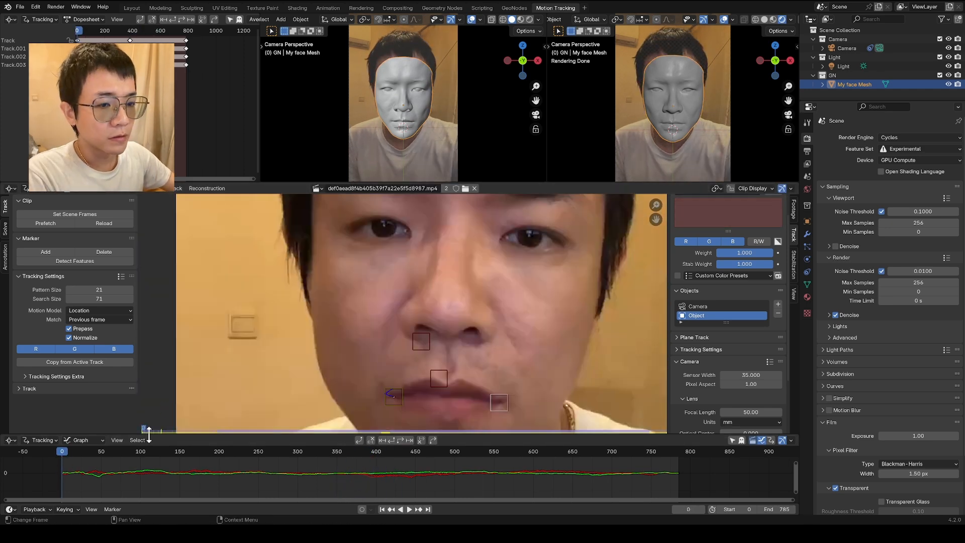
pyautogui.hotkey('ctrl', 'z')
pyautogui.click(45, 252)
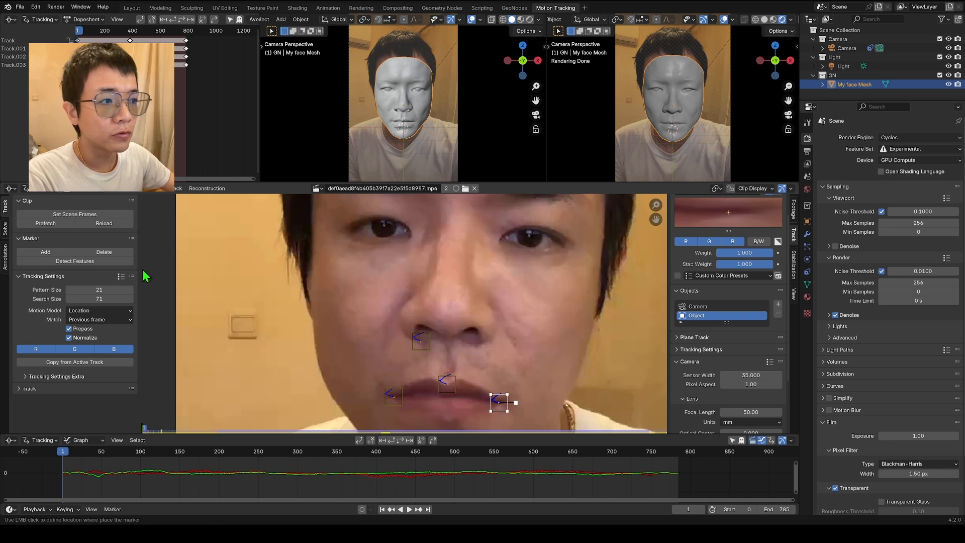
pyautogui.click(473, 346)
pyautogui.hotkey('ctrl', 't')
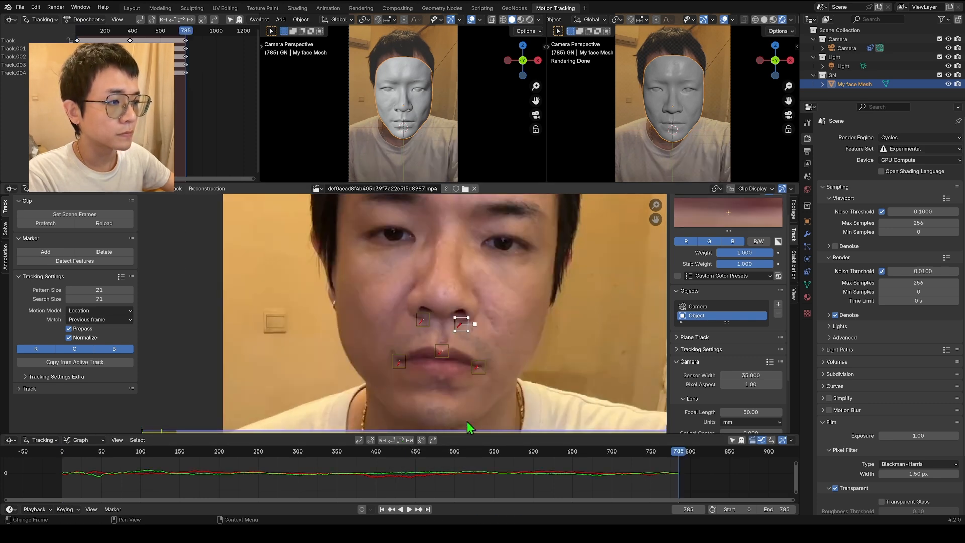
pyautogui.moveTo(578, 472); pyautogui.dragTo(679, 499)
# - Add a marker at the inner end of the image-left eyebrow at frame 1, track it forward and check its path
pyautogui.scroll(-2, 482, 301)
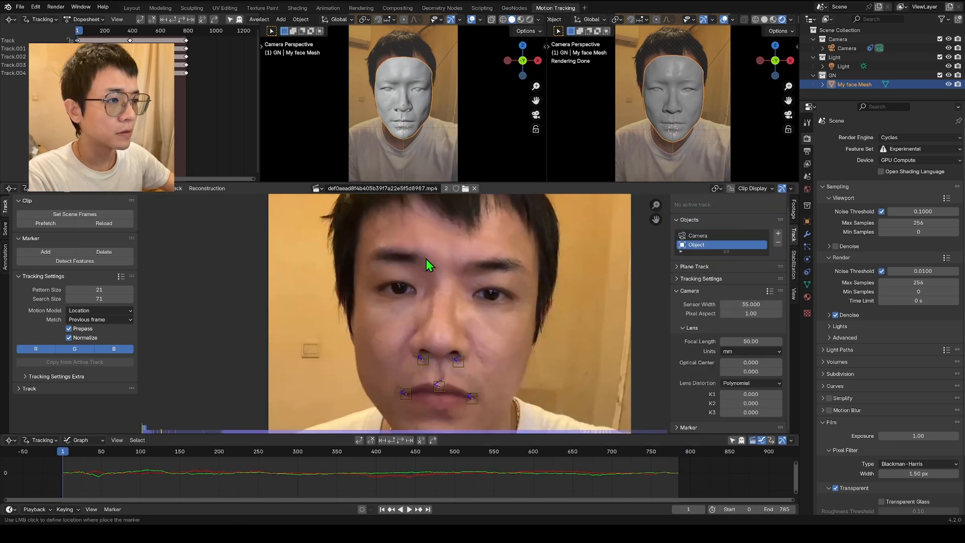
pyautogui.click(426, 258)
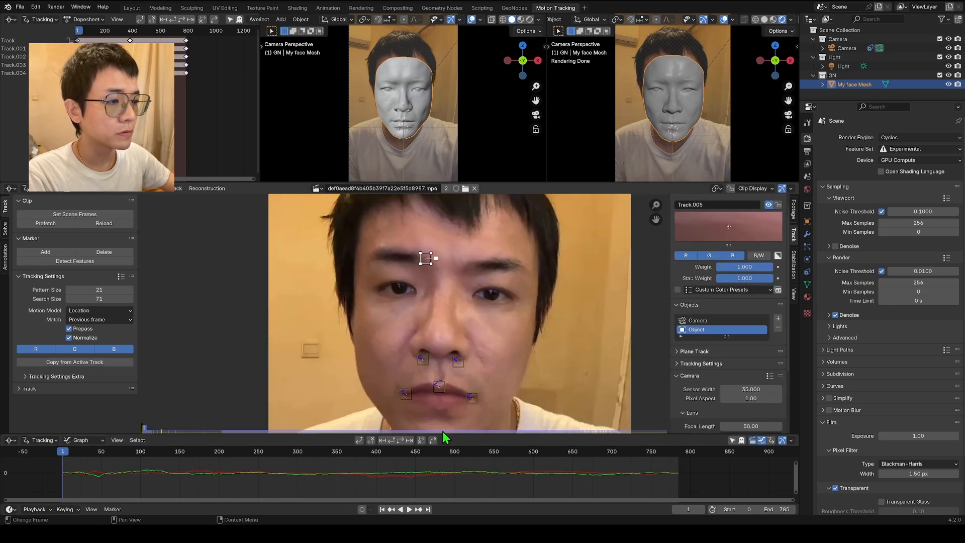
pyautogui.click(400, 441)
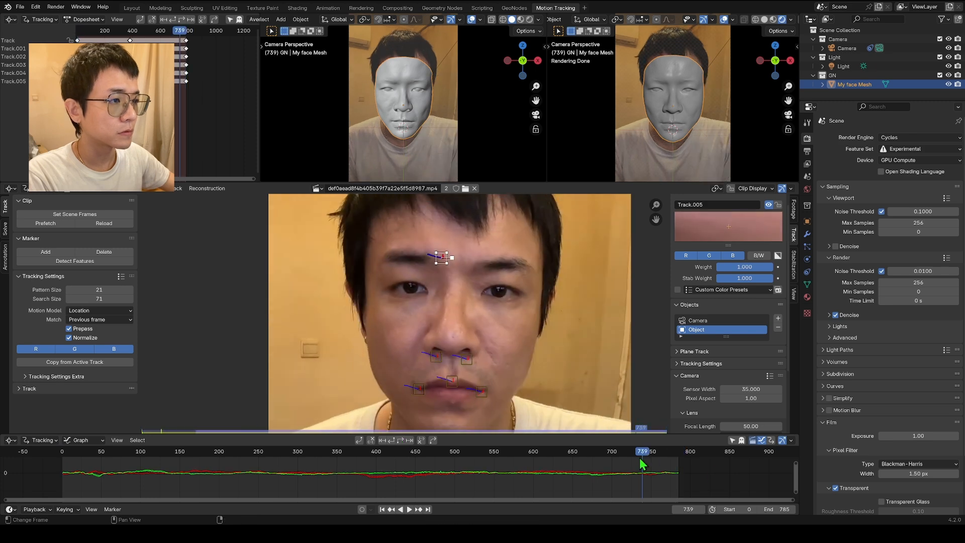
pyautogui.moveTo(640, 458); pyautogui.dragTo(61, 456)
# - Add a marker at the inner end of the image-right eyebrow, track it forward and check it back to frame 0
pyautogui.click(46, 252)
pyautogui.click(468, 263)
pyautogui.scroll(2, 475, 281)
pyautogui.scroll(-2, 477, 287)
pyautogui.hotkey('ctrl', 't')
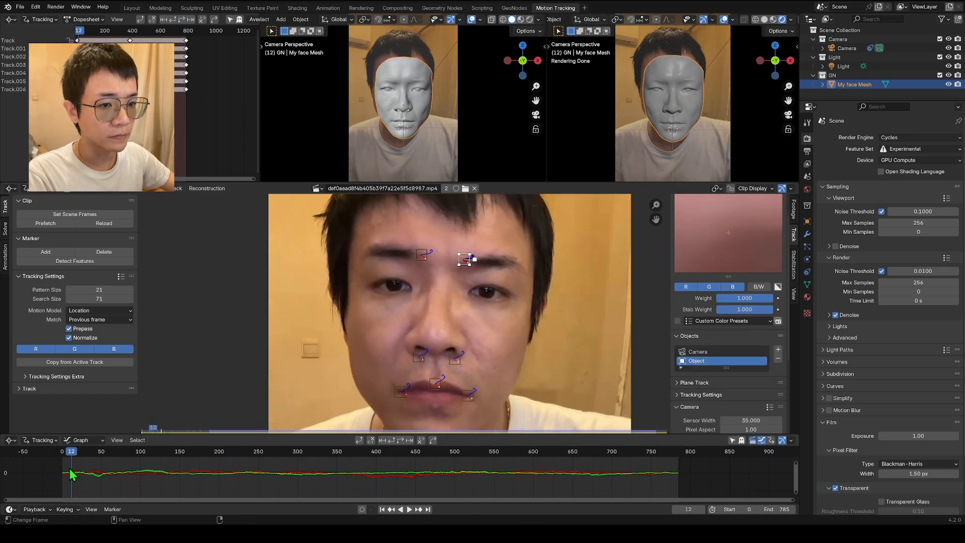
pyautogui.moveTo(475, 491); pyautogui.dragTo(60, 470)
pyautogui.scroll(-1, 418, 286)
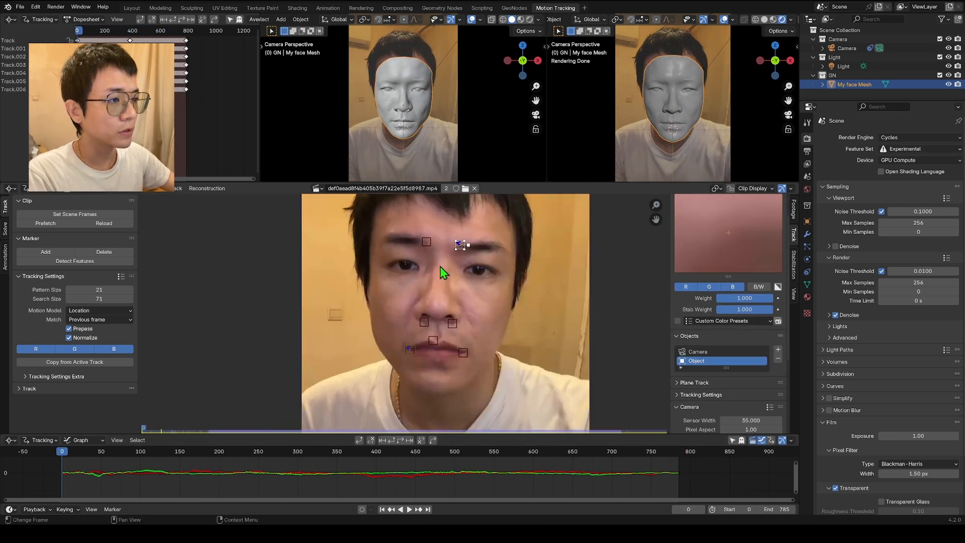
# - Try to track a new forehead marker forward from the start of the clip and scrub through the frames to check it
pyautogui.moveTo(446, 350); pyautogui.dragTo(449, 362, button='middle')
pyautogui.click(48, 253)
pyautogui.click(445, 231)
pyautogui.click(401, 441)
pyautogui.moveTo(641, 460); pyautogui.dragTo(571, 460)
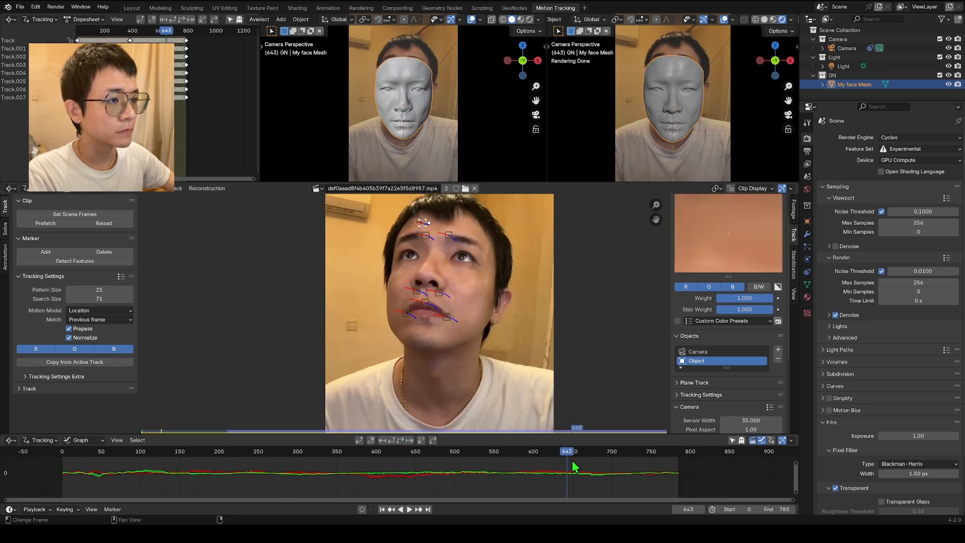
pyautogui.scroll(4, 430, 236)
pyautogui.moveTo(434, 466)
pyautogui.mouseDown()
pyautogui.moveTo(399, 467)
pyautogui.moveTo(674, 485)
pyautogui.mouseUp()
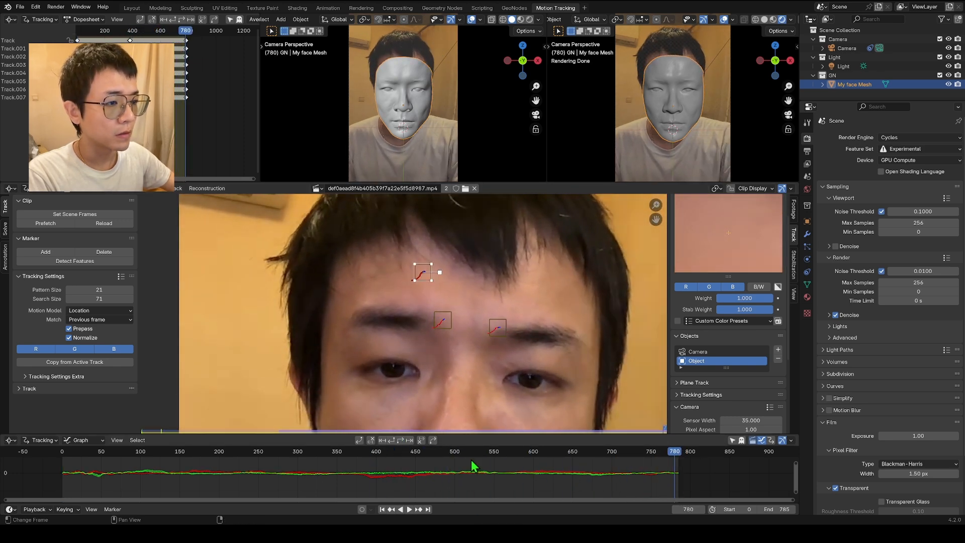
pyautogui.moveTo(474, 465); pyautogui.dragTo(416, 465)
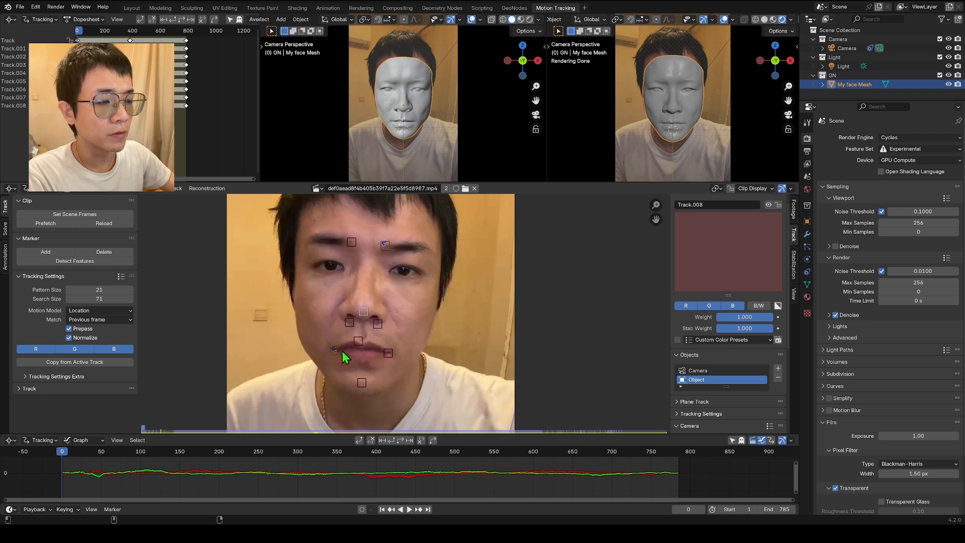
# - Set Keyframe A of the object motion solve to 400
pyautogui.press('Right')
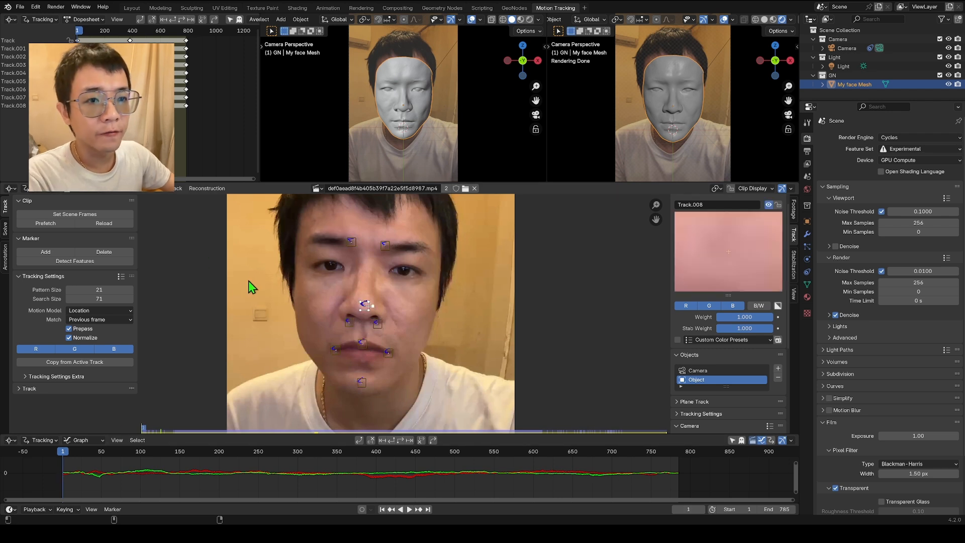
pyautogui.scroll(-2, 248, 287)
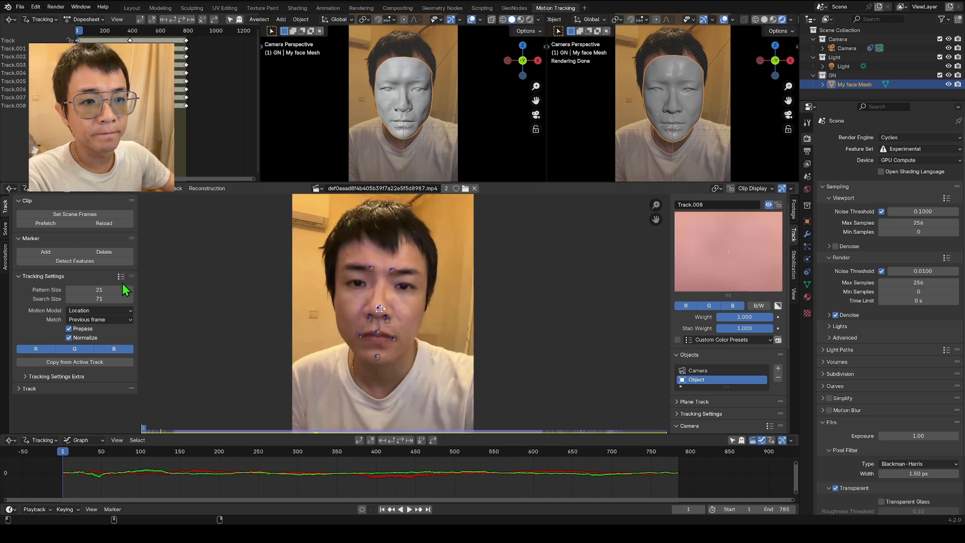
pyautogui.click(6, 229)
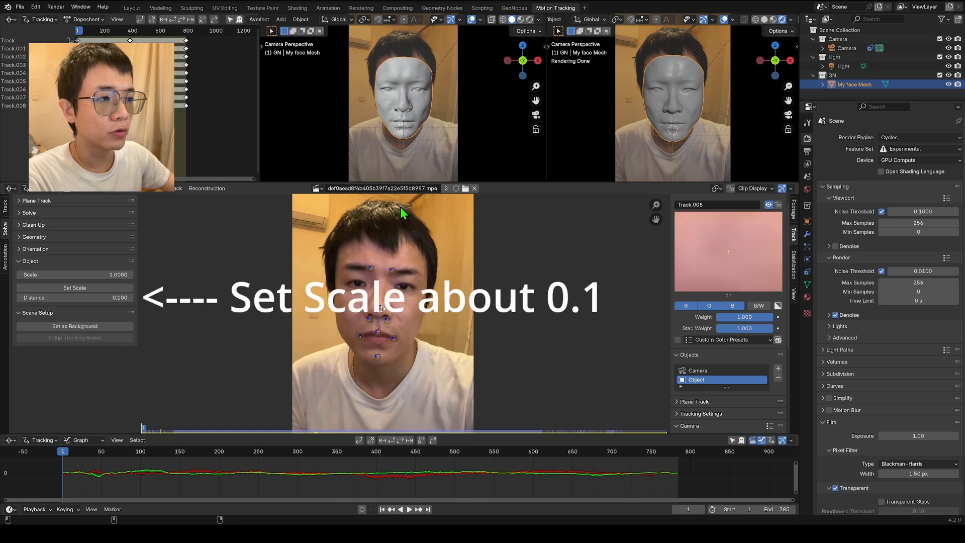
pyautogui.scroll(2, 236, 242)
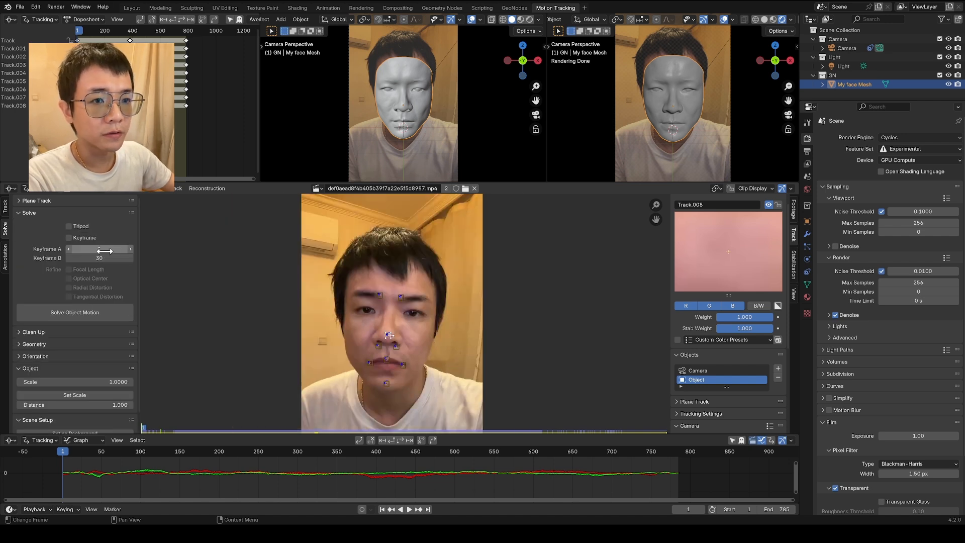
pyautogui.moveTo(226, 475); pyautogui.dragTo(377, 475)
pyautogui.click(753, 505)
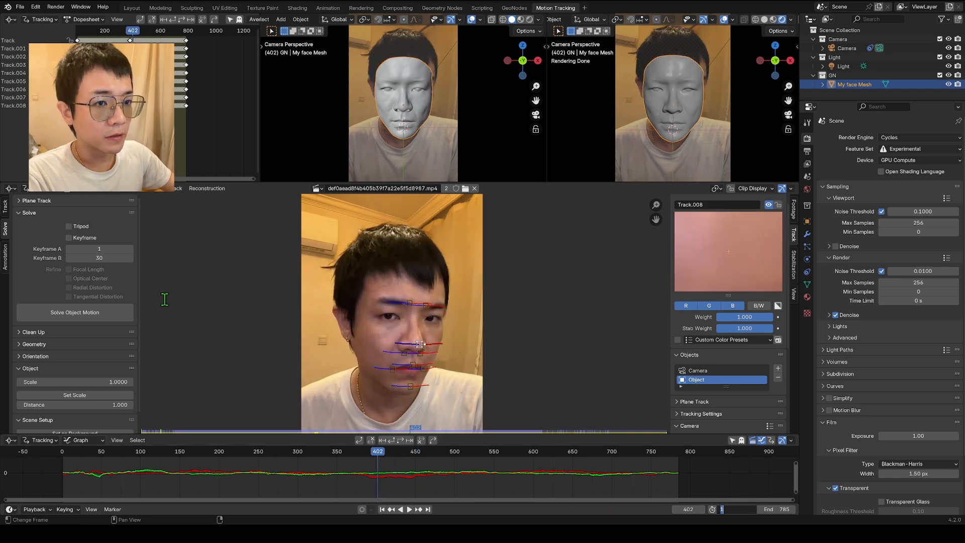
pyautogui.click(112, 247)
pyautogui.click(112, 247)
pyautogui.write('400')
pyautogui.press('Return')
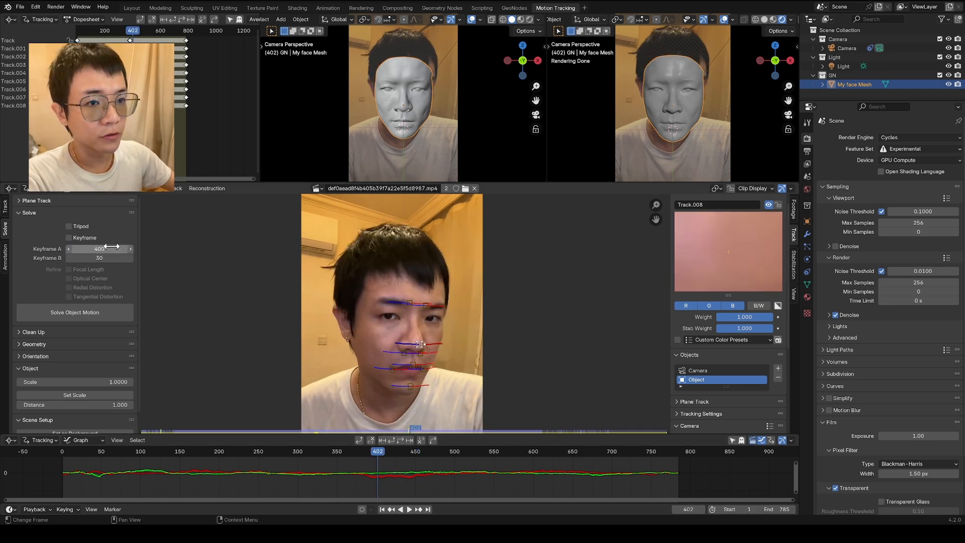
# - Set Keyframe B to 450 and solve the object motion
pyautogui.moveTo(378, 458); pyautogui.dragTo(415, 456)
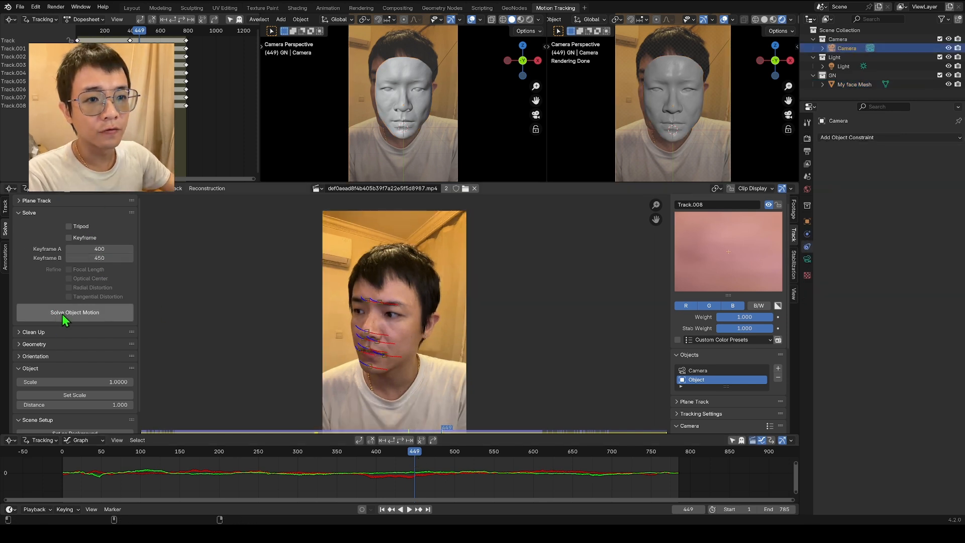
pyautogui.click(85, 316)
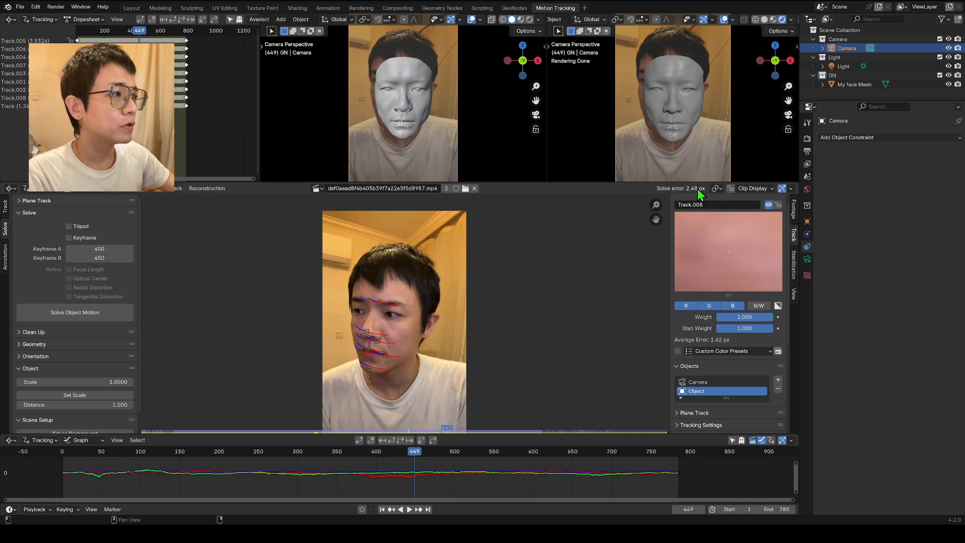
pyautogui.scroll(2, 483, 316)
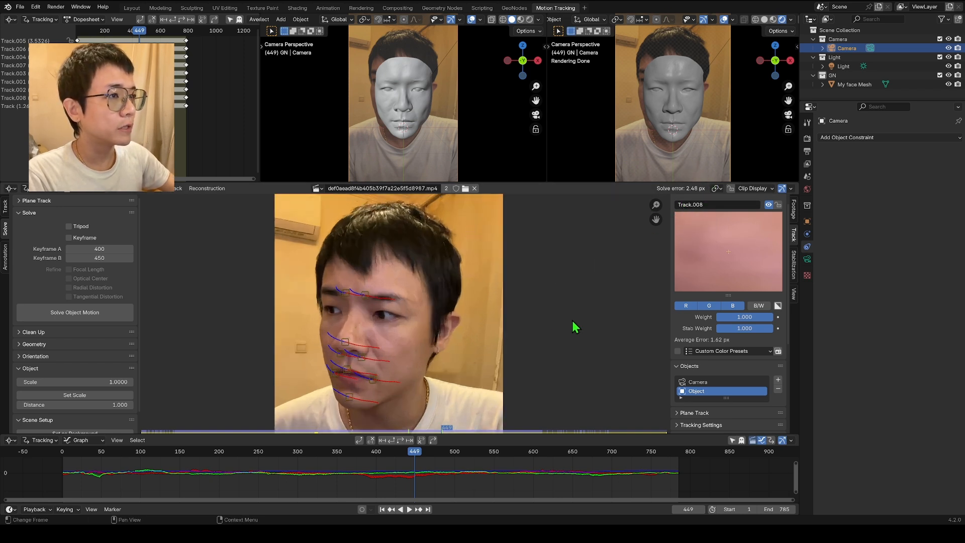
pyautogui.scroll(1, 563, 354)
pyautogui.scroll(-1, 565, 349)
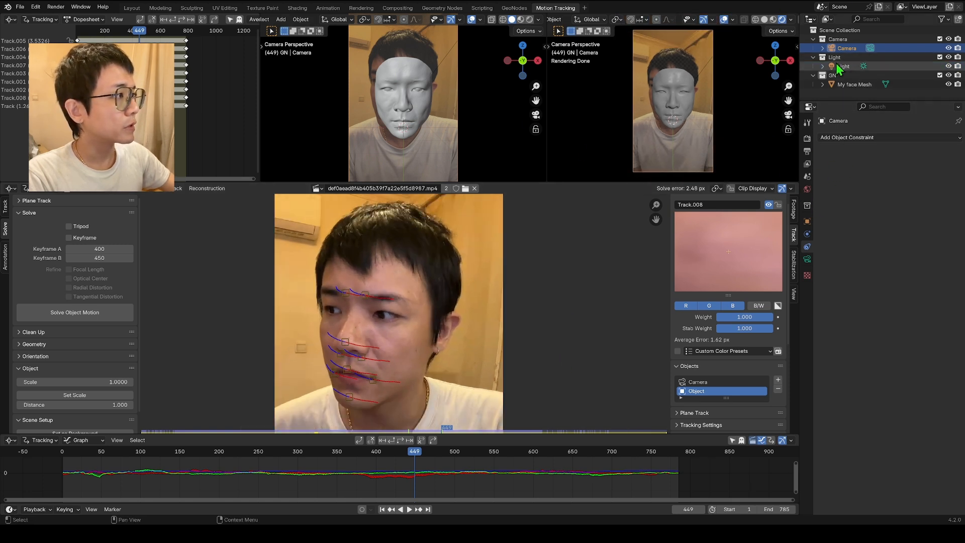
# - Add a Camera Solver constraint to the scene camera
pyautogui.click(842, 137)
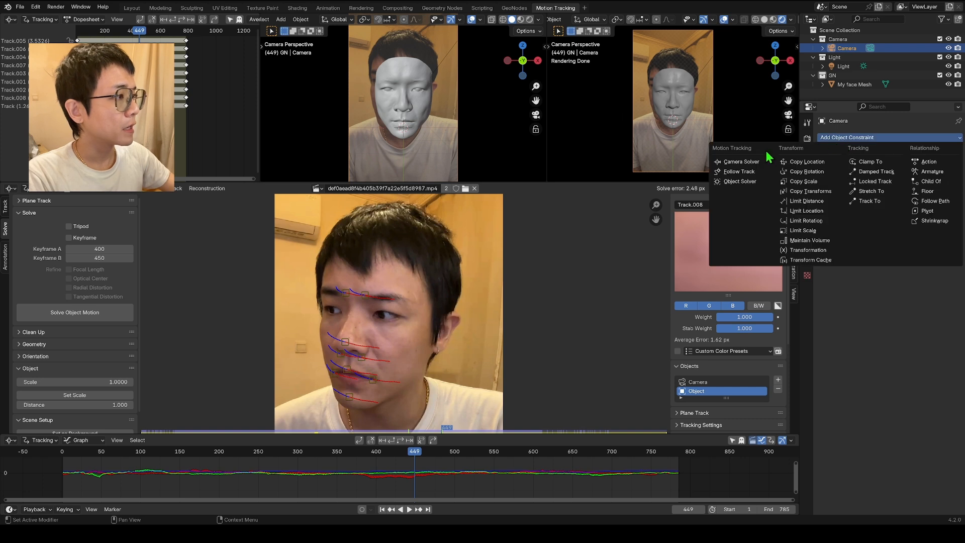
pyautogui.click(742, 162)
pyautogui.scroll(4, 739, 125)
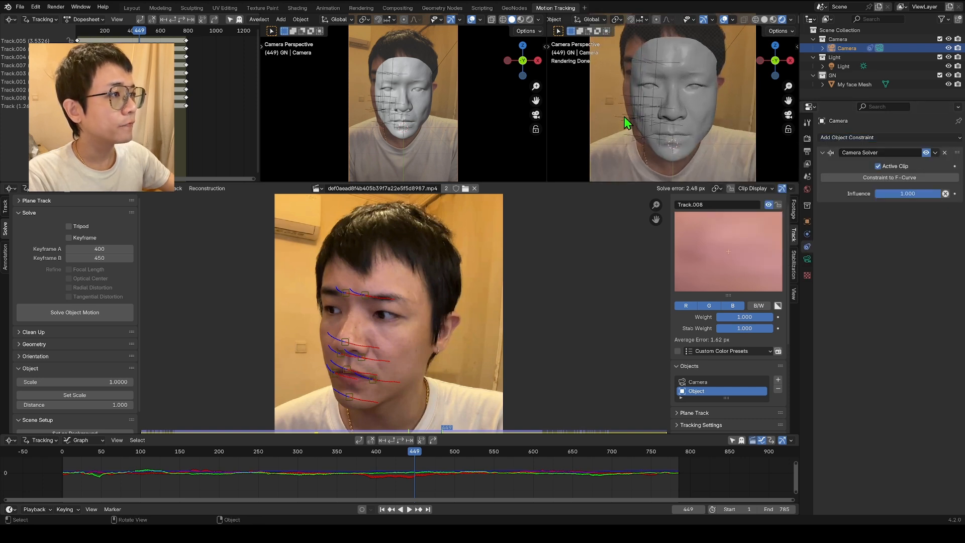
# - Examine the solved track points relative to the camera and face mesh, from outside and through the camera, back to frame 356
pyautogui.moveTo(428, 116)
pyautogui.mouseDown(button='middle')
pyautogui.moveTo(454, 125)
pyautogui.moveTo(487, 104)
pyautogui.moveTo(352, 120)
pyautogui.moveTo(323, 146)
pyautogui.moveTo(383, 140)
pyautogui.moveTo(387, 128)
pyautogui.mouseUp(button='middle')
pyautogui.scroll(-3, 387, 127)
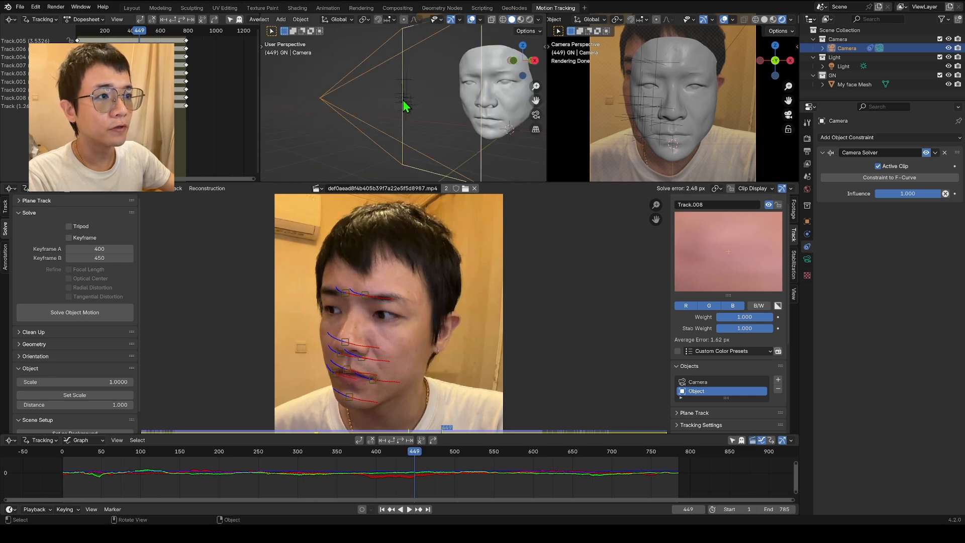
pyautogui.scroll(3, 412, 101)
pyautogui.click(423, 103)
pyautogui.click(424, 102)
pyautogui.moveTo(413, 452); pyautogui.dragTo(379, 465)
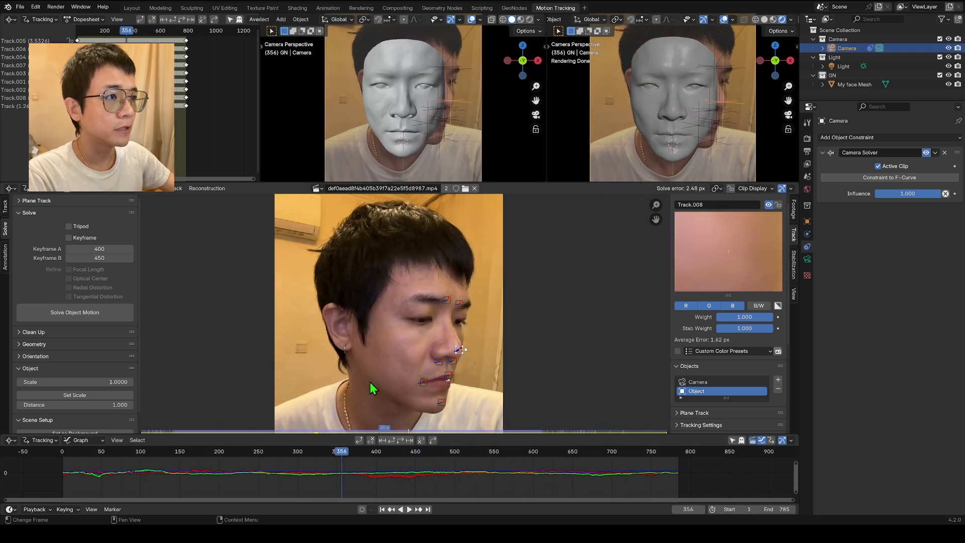
pyautogui.moveTo(471, 117); pyautogui.dragTo(574, 112, button='middle')
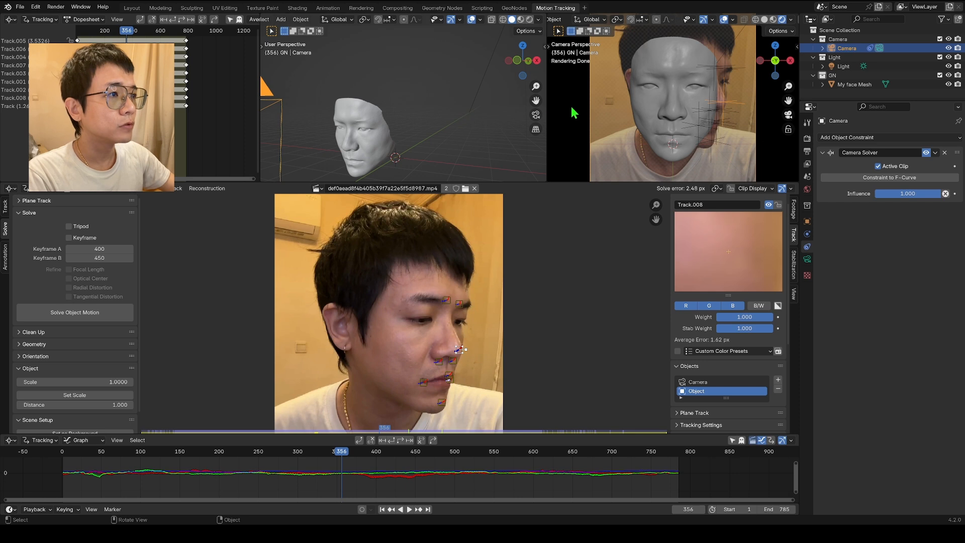
pyautogui.click(536, 115)
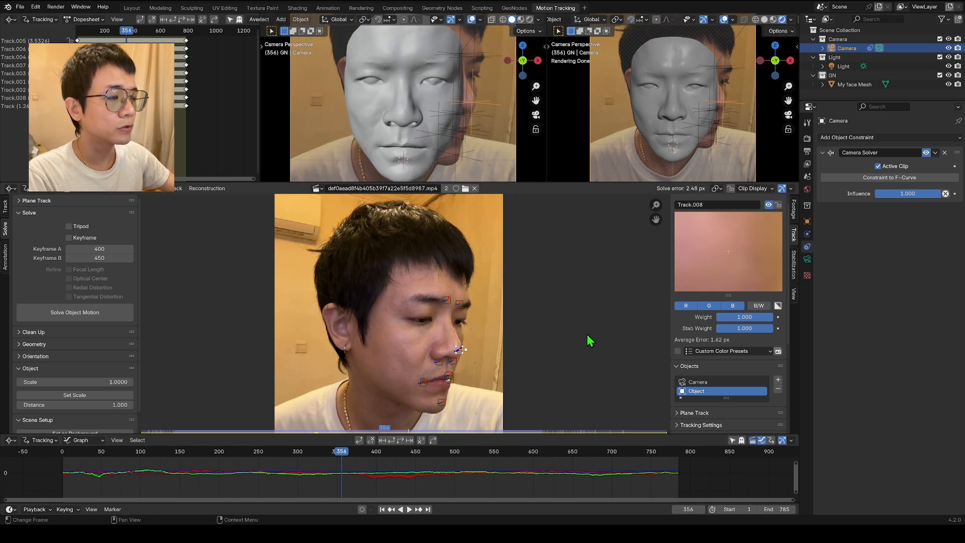
pyautogui.click(536, 114)
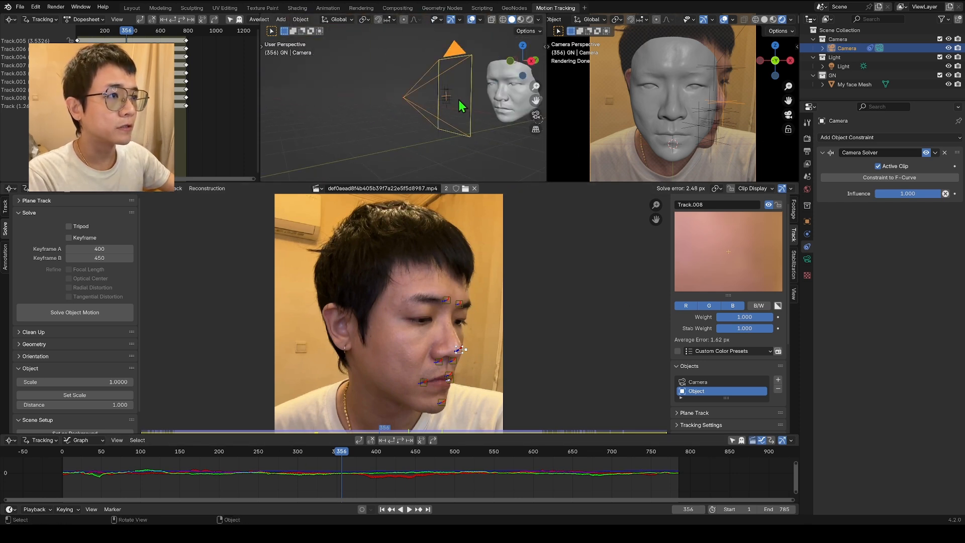
# - Add an Object Solver constraint to the face mesh, with the tracked Object as its object and Camera as its camera
pyautogui.click(422, 109)
pyautogui.scroll(5, 432, 145)
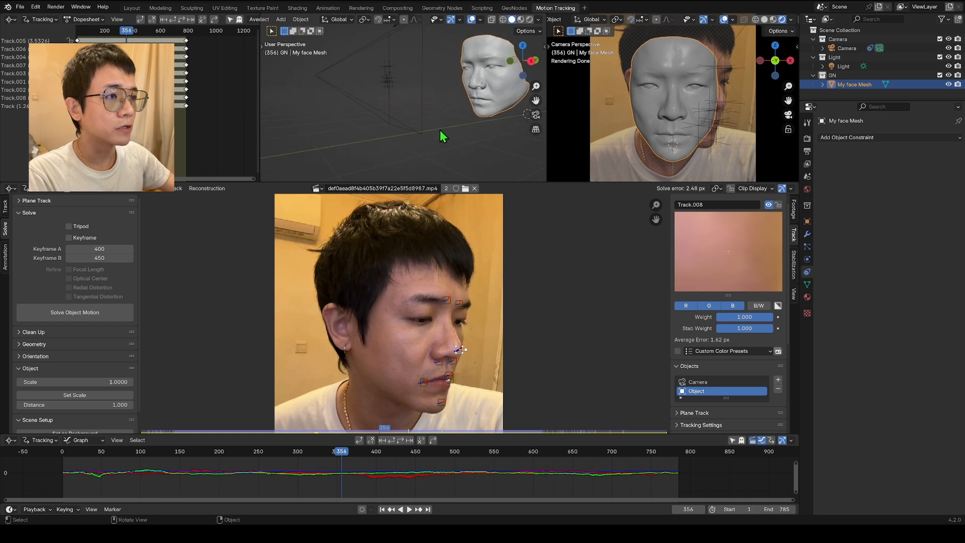
pyautogui.scroll(-3, 466, 62)
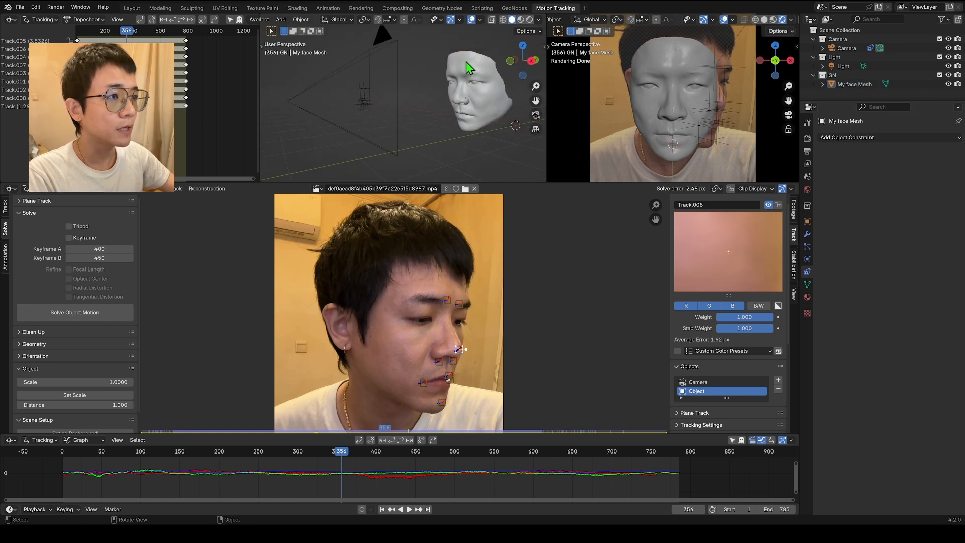
pyautogui.click(849, 138)
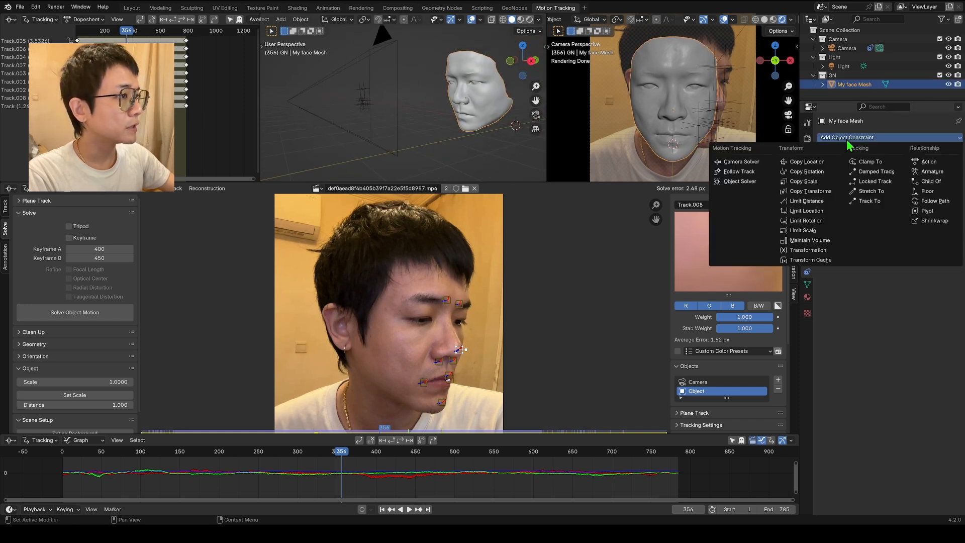
pyautogui.click(741, 181)
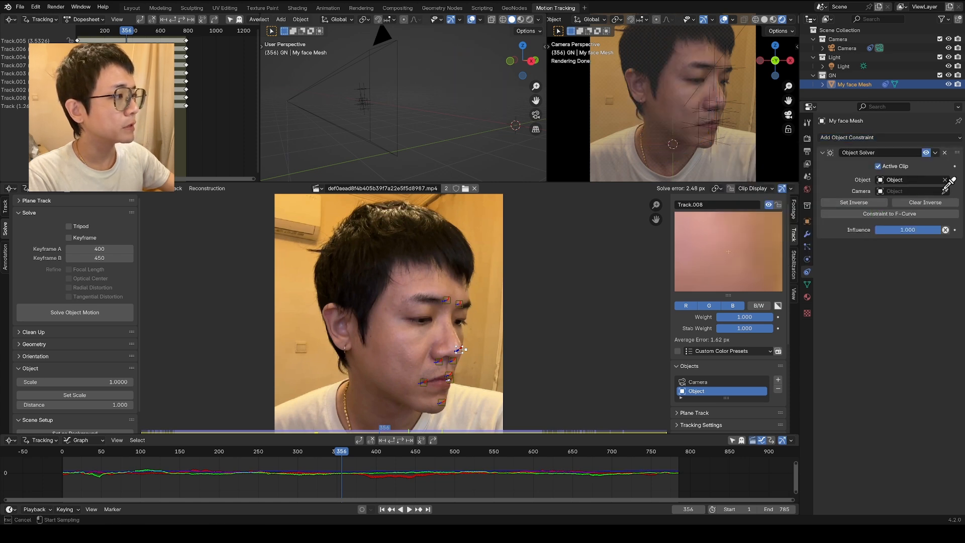
pyautogui.click(847, 45)
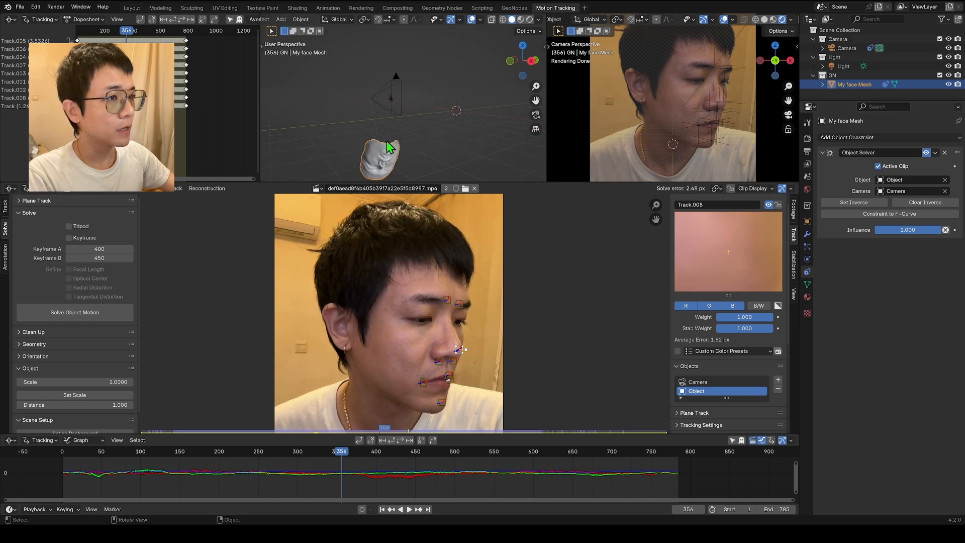
# - Scrub through the footage to frame 358 and set the inverse of the face mesh's Object Solver constraint
pyautogui.moveTo(346, 457); pyautogui.dragTo(578, 472)
pyautogui.moveTo(463, 473); pyautogui.dragTo(346, 467)
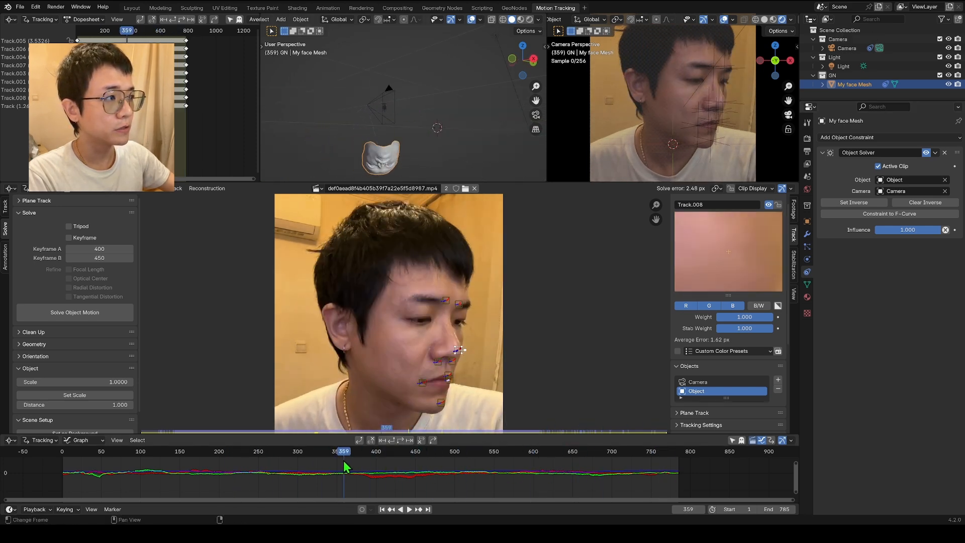
pyautogui.click(863, 203)
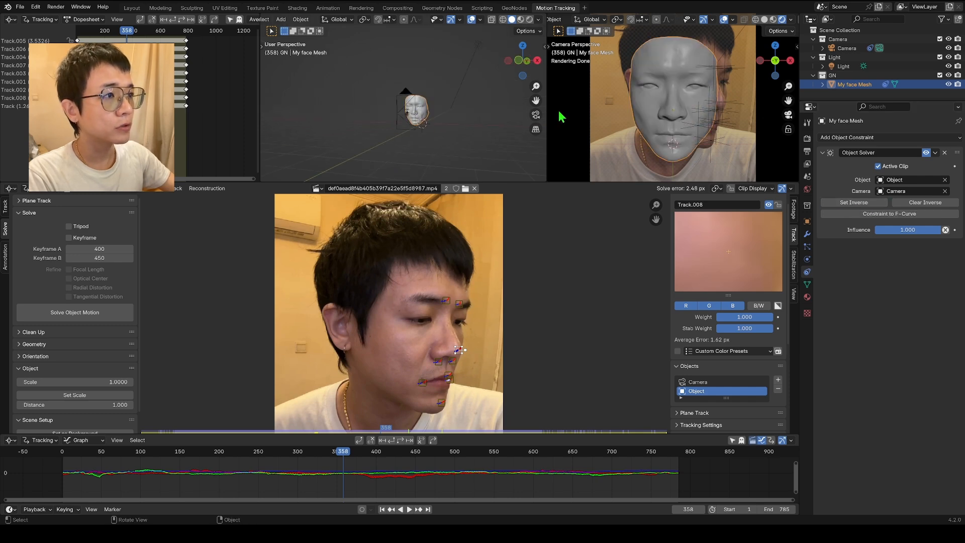
# - Examine how the face mesh follows the head between frames 358 and 377, through the camera and from outside
pyautogui.click(537, 115)
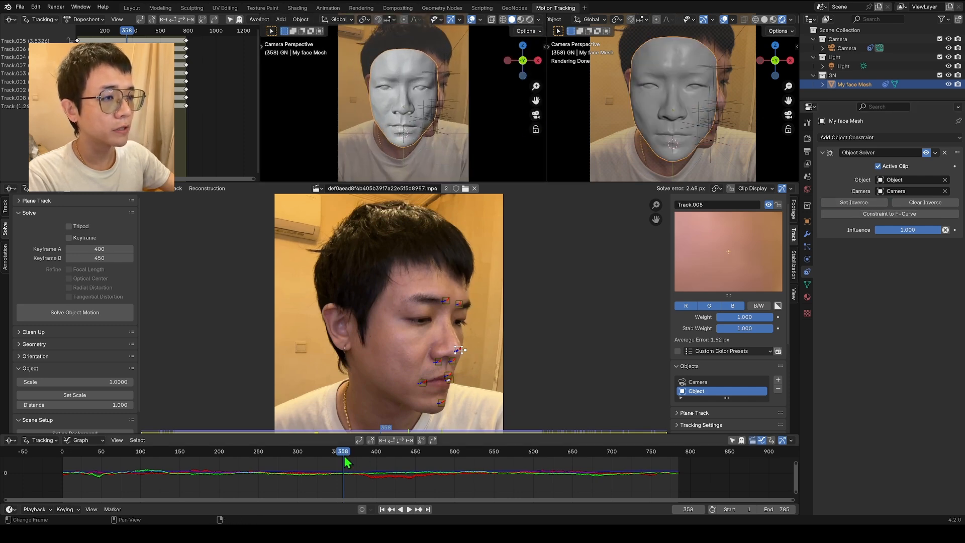
pyautogui.moveTo(346, 462)
pyautogui.mouseDown()
pyautogui.moveTo(136, 459)
pyautogui.moveTo(357, 461)
pyautogui.mouseUp()
pyautogui.scroll(-3, 479, 95)
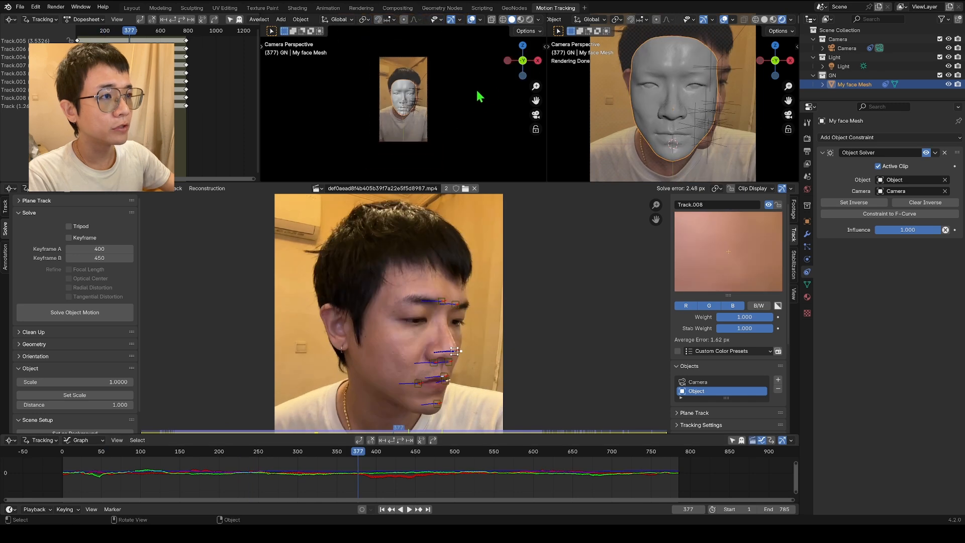
pyautogui.moveTo(477, 92); pyautogui.dragTo(372, 89, button='middle')
pyautogui.scroll(-3, 371, 89)
pyautogui.moveTo(359, 457)
pyautogui.mouseDown()
pyautogui.moveTo(533, 465)
pyautogui.moveTo(320, 460)
pyautogui.moveTo(382, 461)
pyautogui.moveTo(356, 451)
pyautogui.mouseUp()
pyautogui.moveTo(430, 88); pyautogui.dragTo(402, 82, button='middle')
pyautogui.scroll(-3, 452, 78)
# - Move the face mesh closer to the track points in the right orthographic view
pyautogui.click(519, 61)
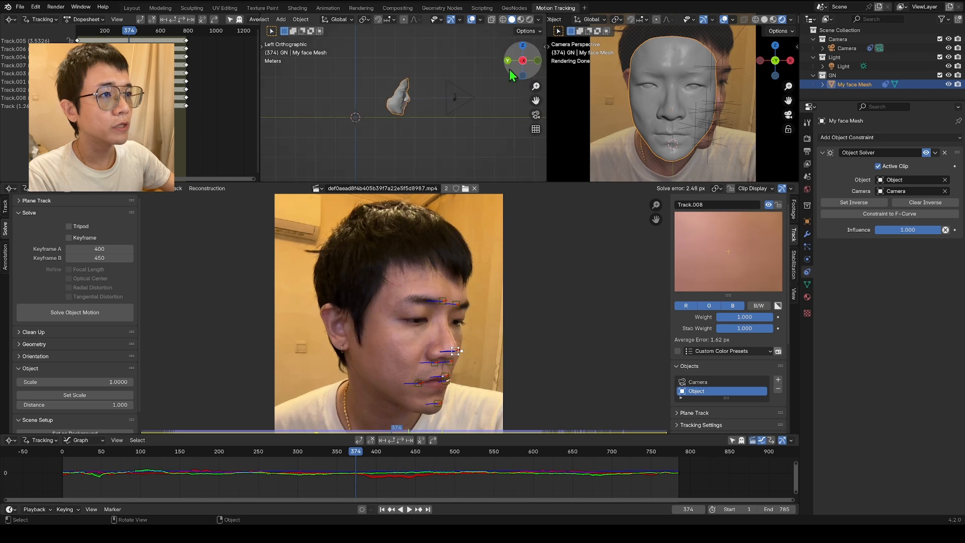
pyautogui.click(523, 60)
pyautogui.scroll(6, 425, 116)
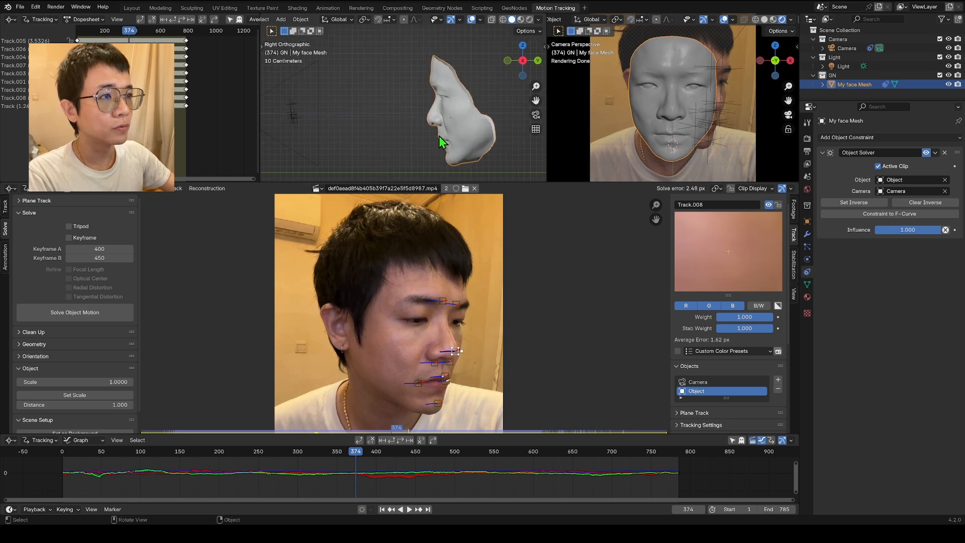
pyautogui.scroll(1, 445, 145)
pyautogui.press('g')
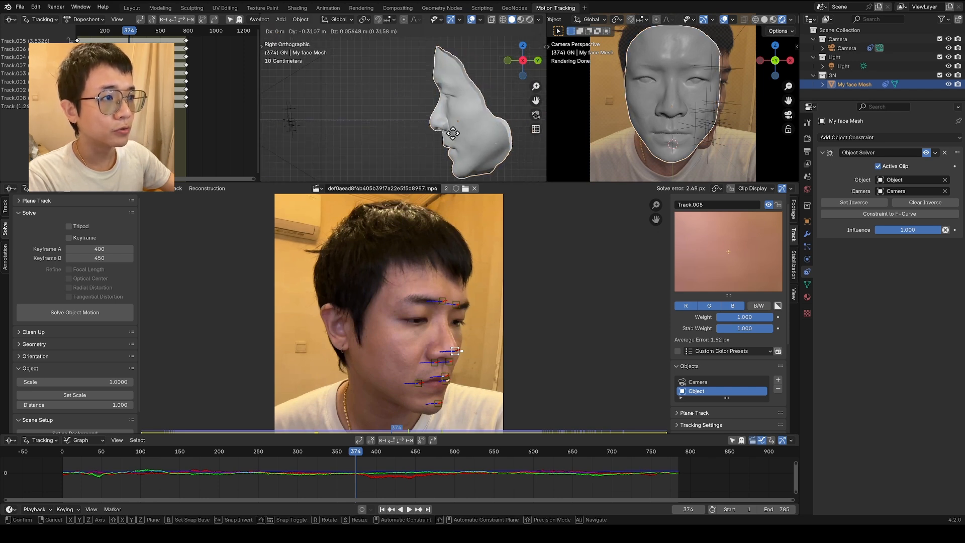
pyautogui.moveTo(412, 106); pyautogui.dragTo(428, 104, button='middle')
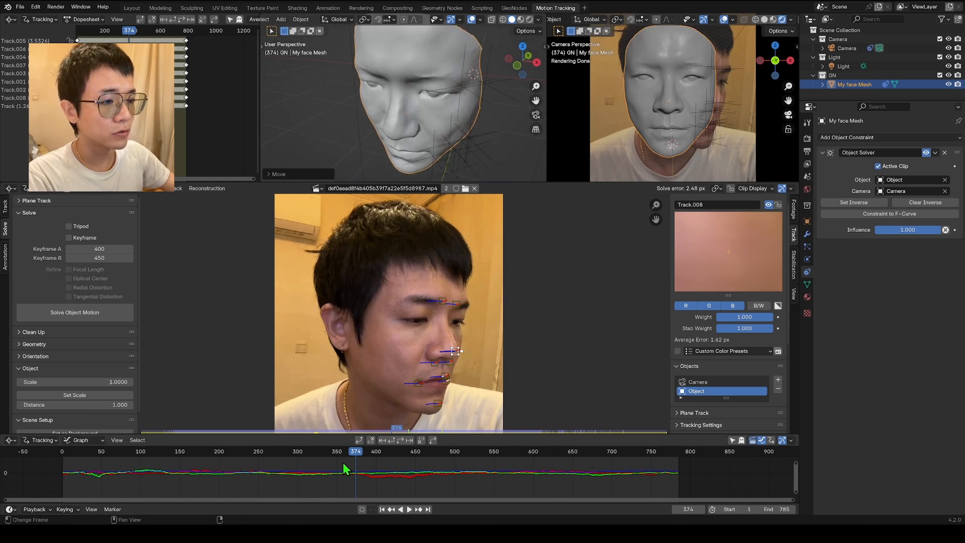
# - Return to frame 1 and set the inverse of the face mesh's Object Solver constraint there
pyautogui.moveTo(356, 458); pyautogui.dragTo(62, 460)
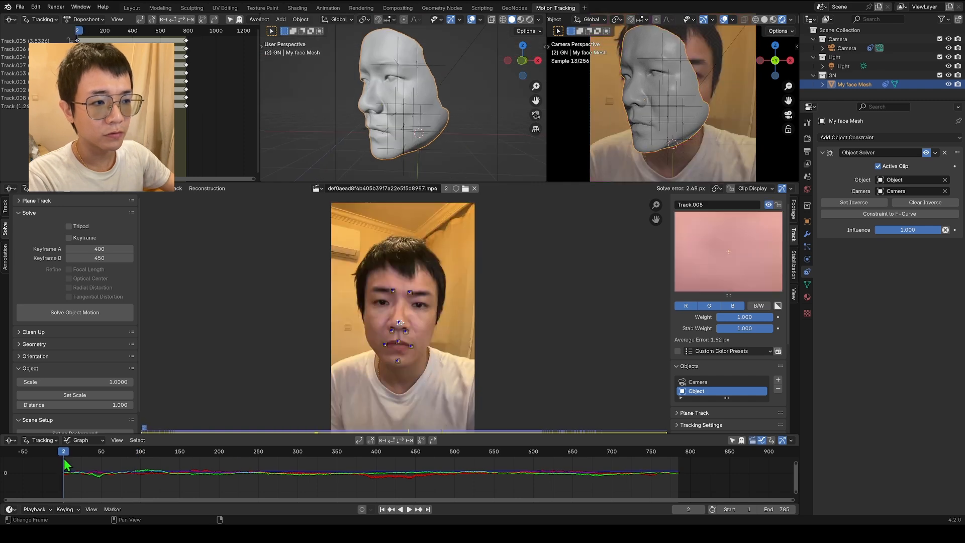
pyautogui.click(852, 203)
# - Move the face mesh onto the track points, first in the side view and then in the front orthographic view
pyautogui.moveTo(418, 125); pyautogui.dragTo(305, 100, button='middle')
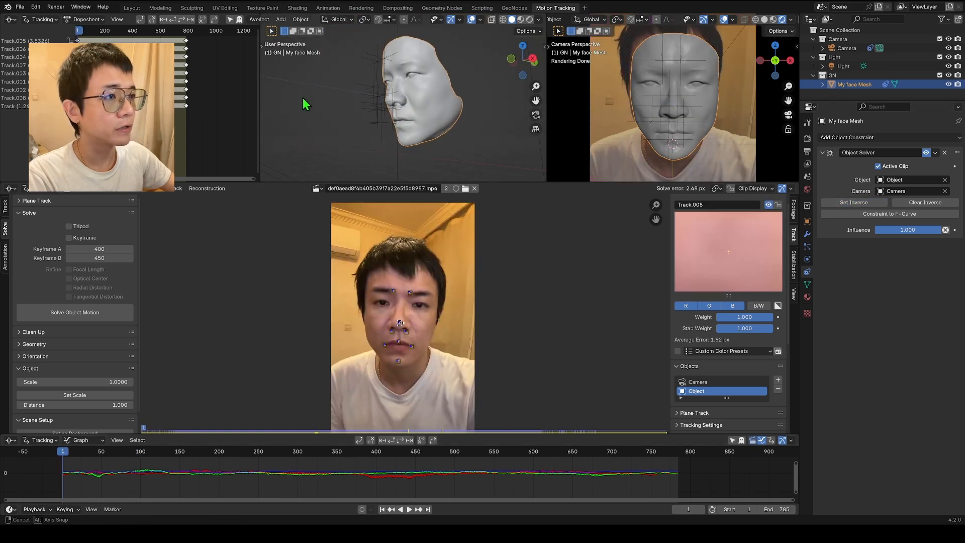
pyautogui.click(534, 61)
pyautogui.press('g')
pyautogui.click(418, 110)
pyautogui.click(536, 61)
pyautogui.click(537, 60)
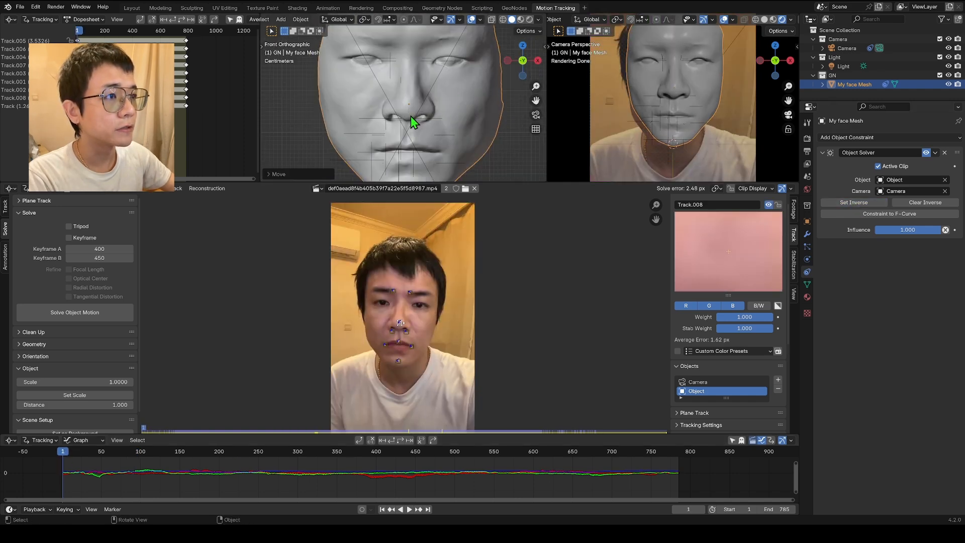
pyautogui.scroll(-2, 418, 122)
pyautogui.press('g')
pyautogui.click(420, 115)
# - Reposition the face mesh in the camera view so it lines up with the face in the footage
pyautogui.click(535, 115)
pyautogui.press('g')
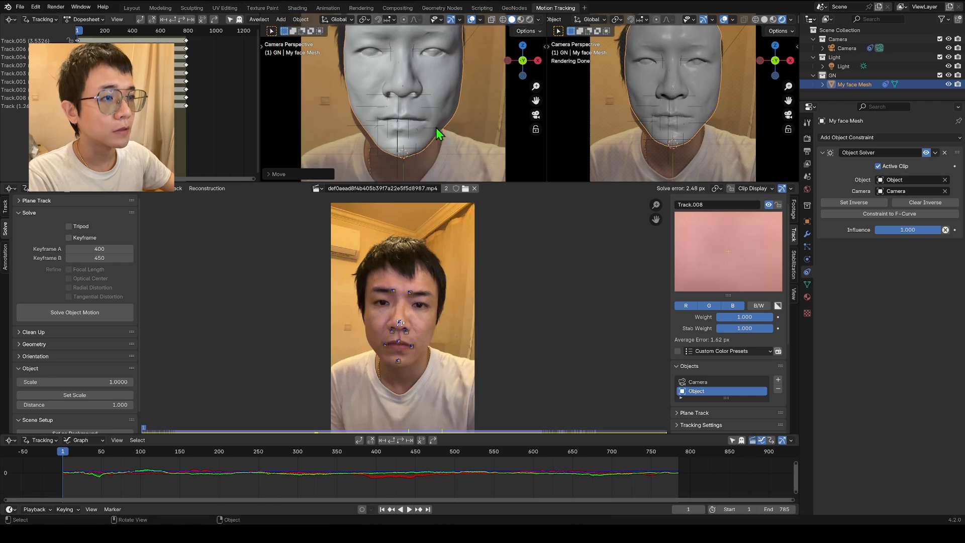
pyautogui.click(435, 147)
pyautogui.scroll(-2, 435, 146)
pyautogui.press('g')
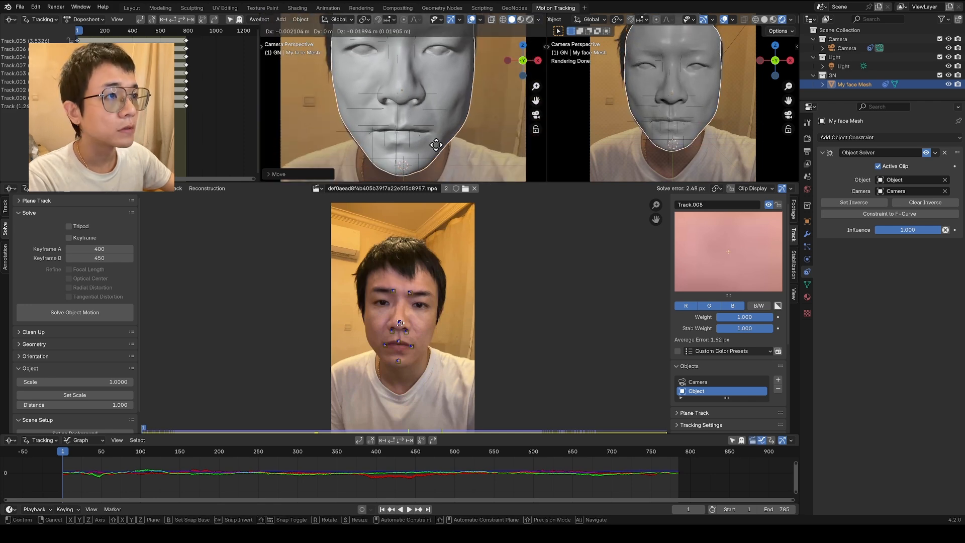
pyautogui.click(436, 145)
# - Adjust the face mesh's depth against the track points in the side view
pyautogui.moveTo(436, 146); pyautogui.dragTo(442, 83, button='middle')
pyautogui.scroll(4, 404, 302)
pyautogui.click(523, 60)
pyautogui.press('g')
pyautogui.click(398, 84)
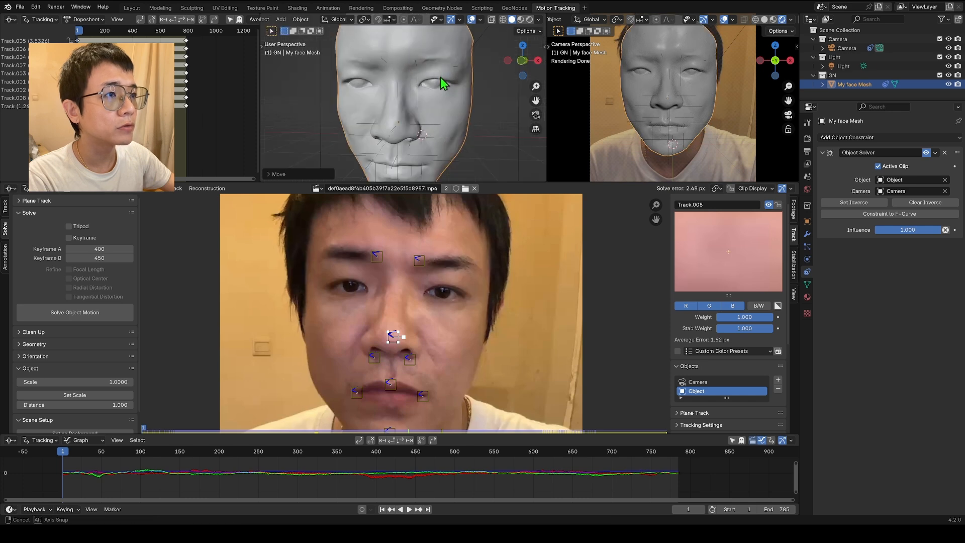
# - Scale the face mesh to about 0.9 in the camera view and nudge it onto the filmed face
pyautogui.moveTo(377, 70); pyautogui.dragTo(457, 96, button='middle')
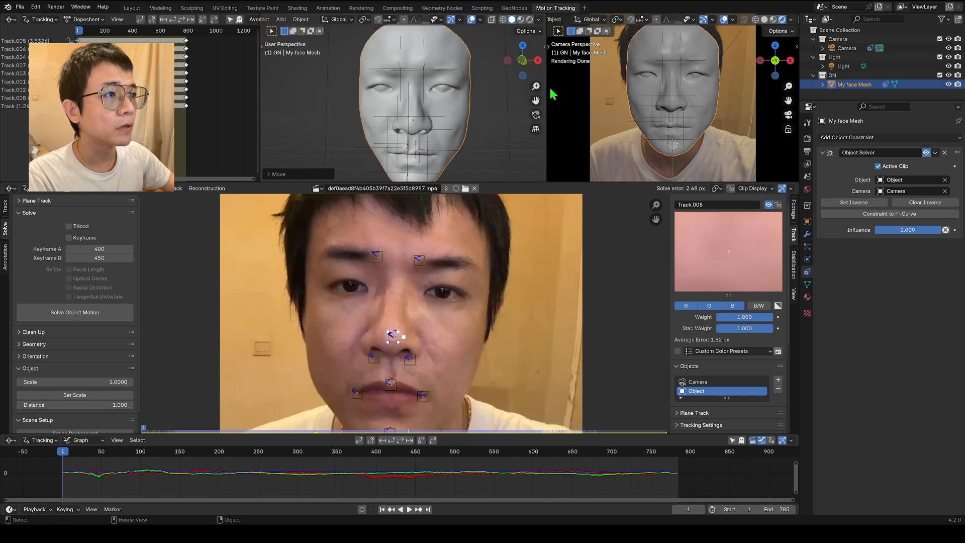
pyautogui.click(535, 115)
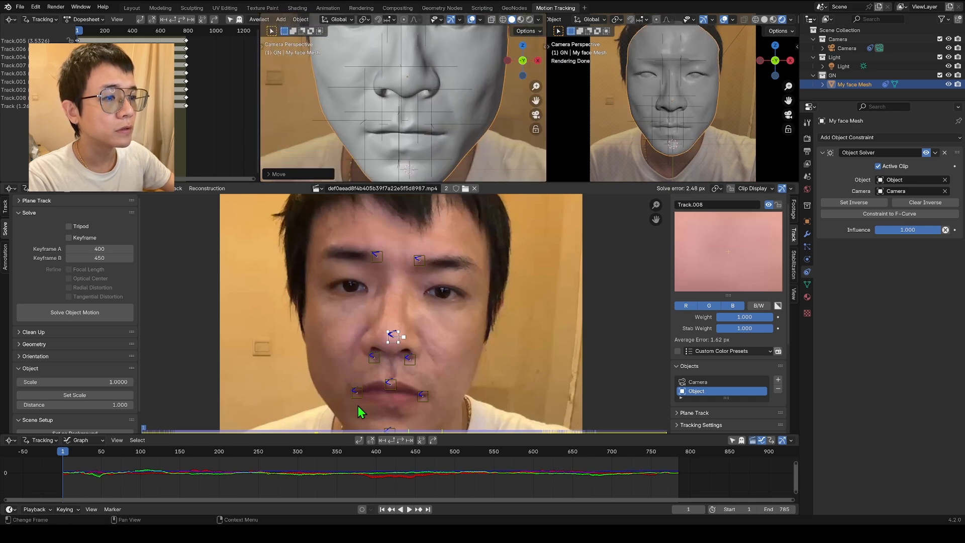
pyautogui.scroll(-2, 411, 124)
pyautogui.press('s')
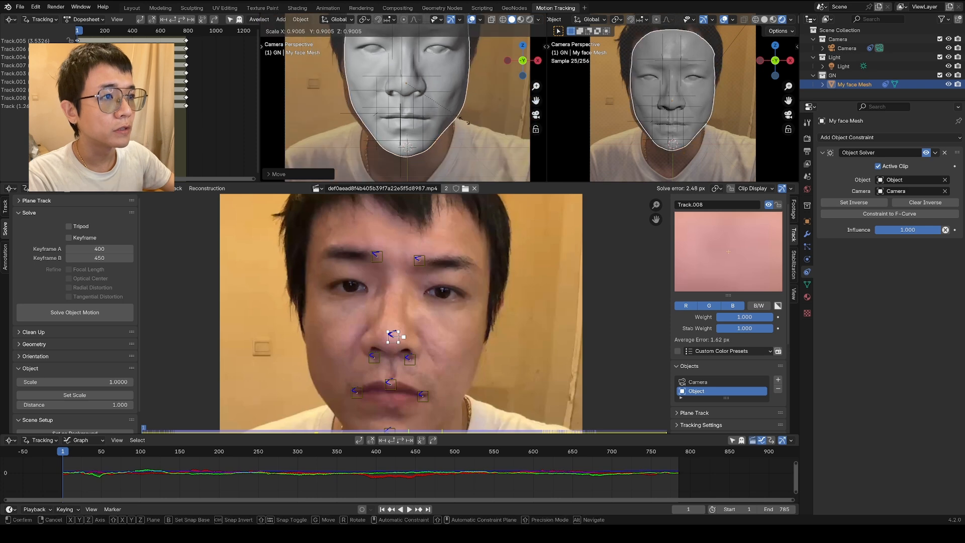
pyautogui.click(467, 128)
pyautogui.press('g')
pyautogui.click(463, 122)
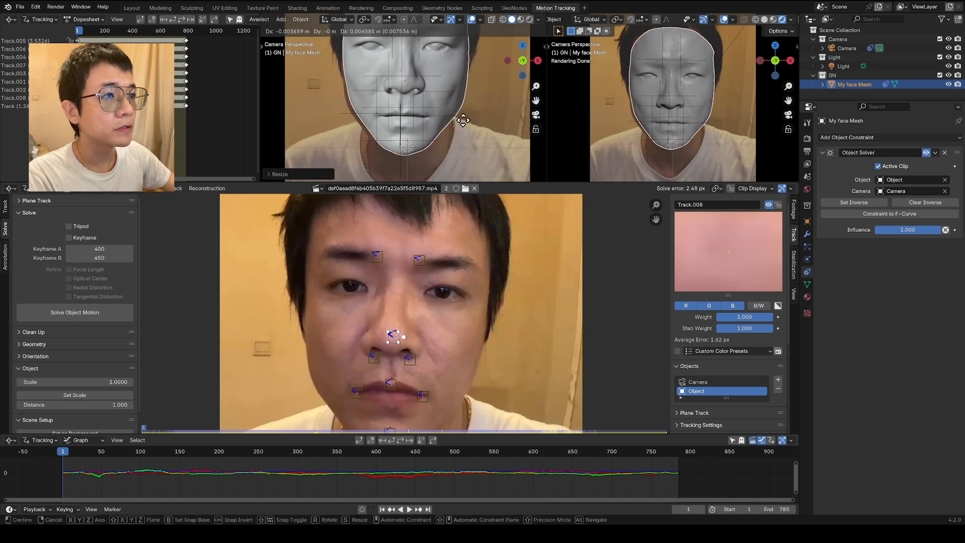
# - Enlarge the 3D viewports and nudge the face mesh to fit the filmed face in the camera view
pyautogui.scroll(2, 427, 161)
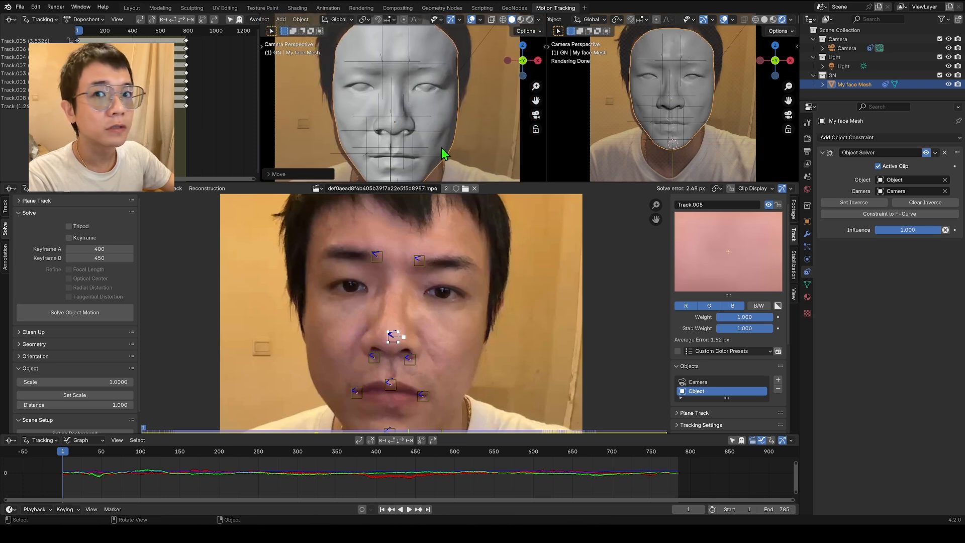
pyautogui.keyDown('shift'); pyautogui.moveTo(442, 148); pyautogui.dragTo(433, 166, button='middle'); pyautogui.keyUp('shift')
pyautogui.moveTo(432, 182); pyautogui.dragTo(430, 298)
pyautogui.scroll(1, 429, 262)
pyautogui.keyDown('shift'); pyautogui.moveTo(450, 229); pyautogui.dragTo(462, 185, button='middle'); pyautogui.keyUp('shift')
pyautogui.press('g')
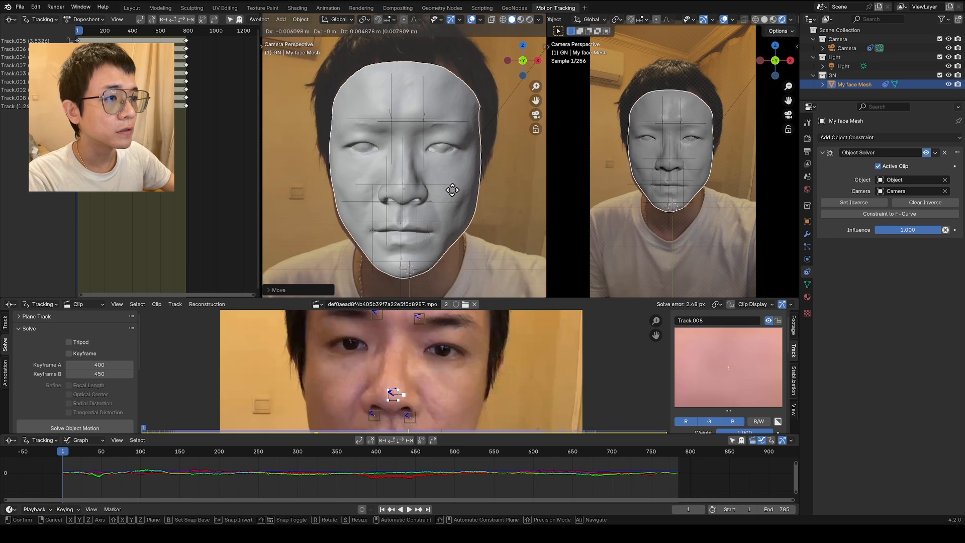
pyautogui.click(453, 197)
# - Move the face mesh in the side view to bring its profile onto the track points
pyautogui.moveTo(416, 298); pyautogui.dragTo(417, 261)
pyautogui.moveTo(541, 310); pyautogui.dragTo(551, 275, button='middle')
pyautogui.moveTo(453, 166); pyautogui.dragTo(340, 160, button='middle')
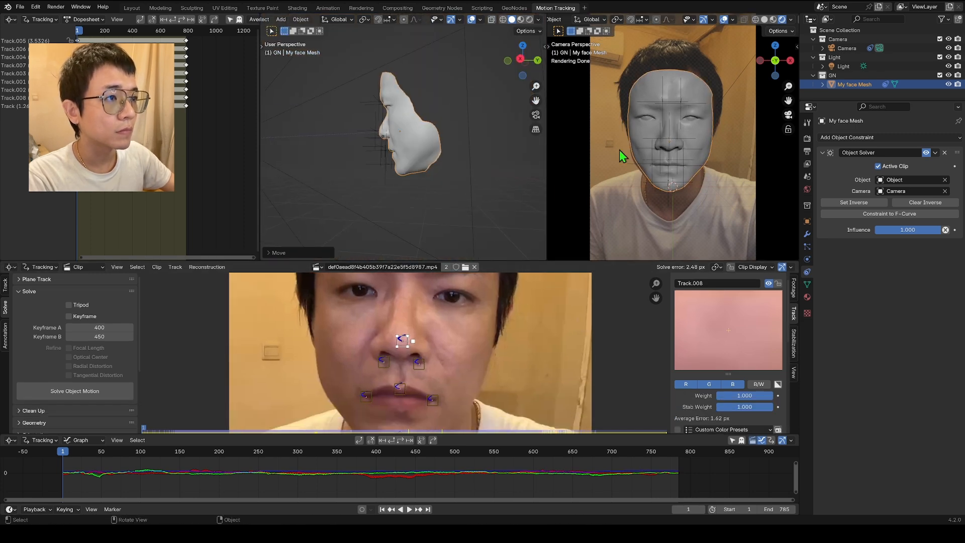
pyautogui.click(523, 60)
pyautogui.scroll(4, 406, 139)
pyautogui.press('g')
pyautogui.click(380, 156)
# - Activate the Transform tool and fine-tune the face mesh's position against the track points in the side view
pyautogui.scroll(-1, 403, 351)
pyautogui.moveTo(397, 156); pyautogui.dragTo(461, 215, button='middle')
pyautogui.press('t')
pyautogui.click(273, 130)
pyautogui.click(523, 60)
pyautogui.moveTo(443, 158); pyautogui.dragTo(459, 145)
pyautogui.press('g')
pyautogui.click(446, 150)
# - Play the footage through the camera to check how the face mesh follows the head, stopping around frame 516
pyautogui.scroll(4, 704, 194)
pyautogui.scroll(-4, 453, 151)
pyautogui.click(536, 115)
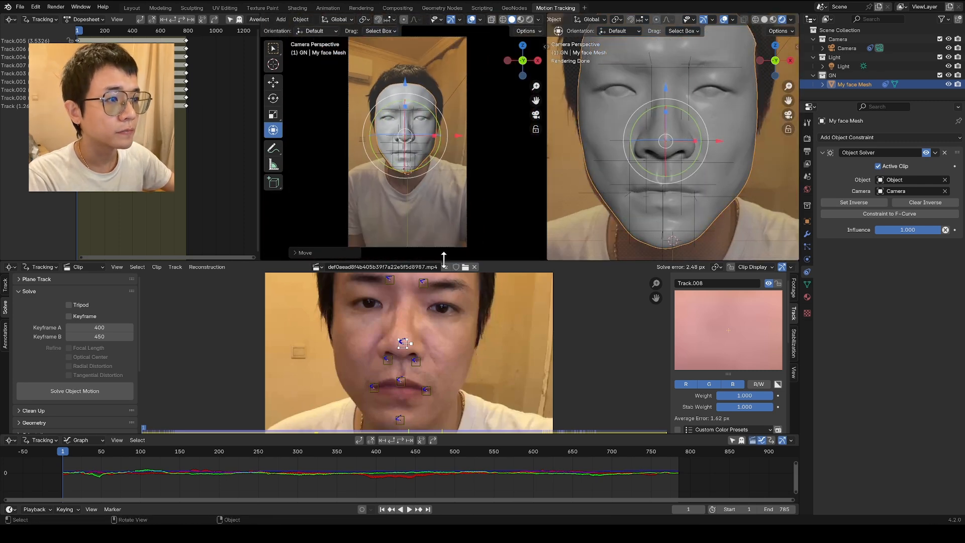
pyautogui.moveTo(62, 451); pyautogui.dragTo(135, 463)
pyautogui.press('space')
pyautogui.scroll(-2, 458, 194)
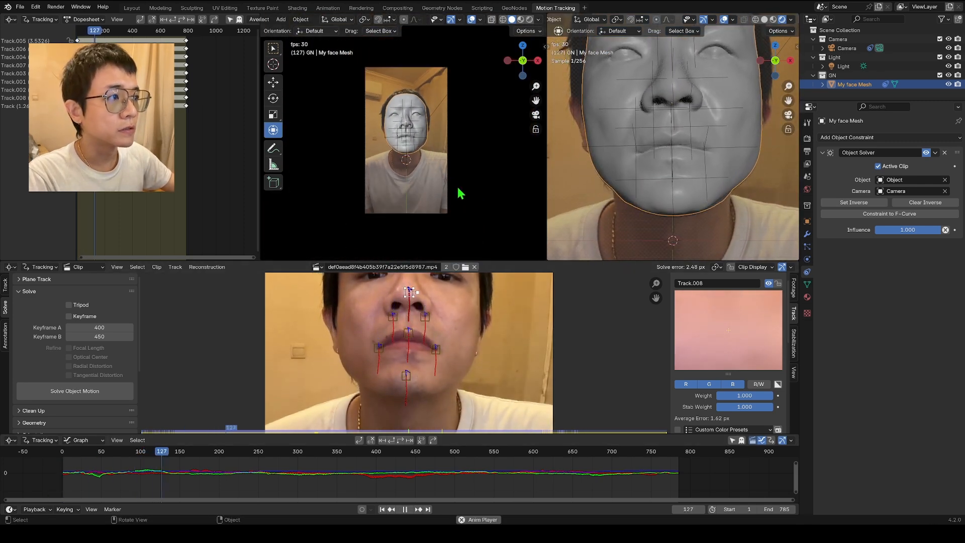
pyautogui.scroll(5, 446, 144)
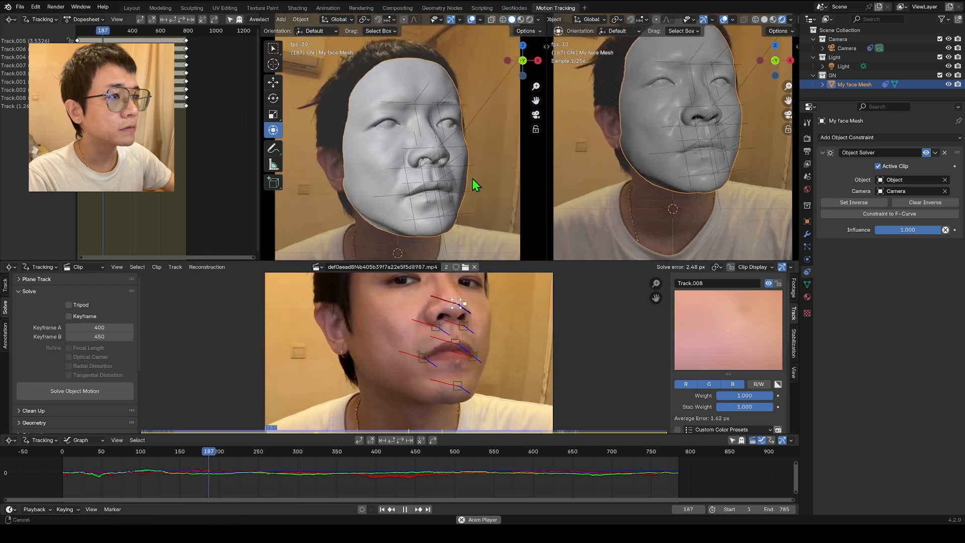
pyautogui.scroll(-2, 483, 236)
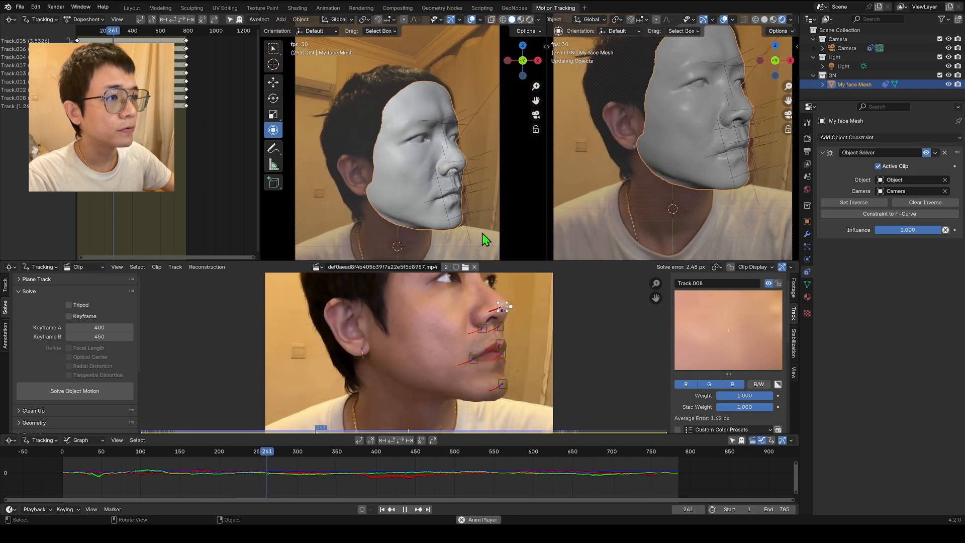
pyautogui.press('space')
pyautogui.moveTo(472, 450)
pyautogui.mouseDown()
pyautogui.moveTo(441, 447)
pyautogui.moveTo(468, 450)
pyautogui.mouseUp()
# - Give the 3D viewports more height and show the face mesh see-through over the footage in the second camera viewport
pyautogui.scroll(3, 350, 195)
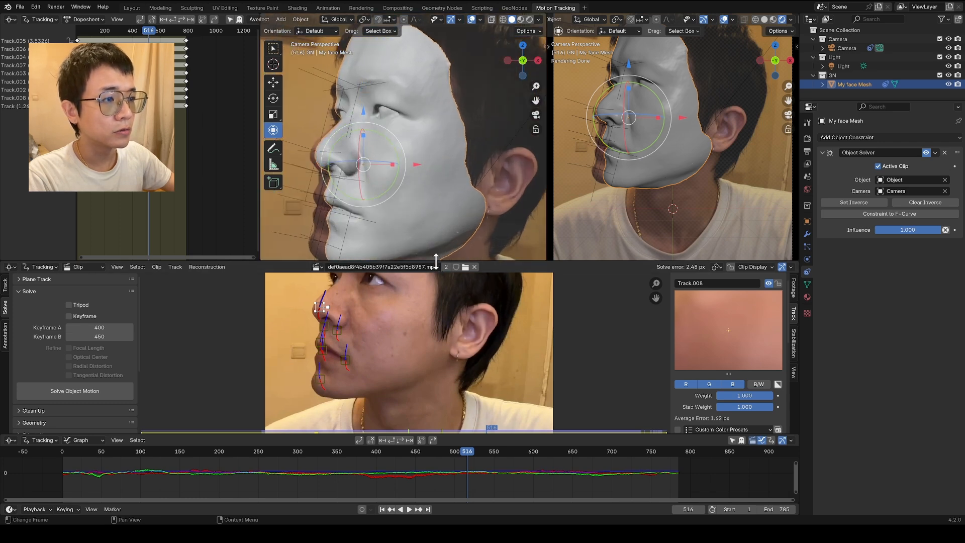
pyautogui.moveTo(436, 260); pyautogui.dragTo(435, 288)
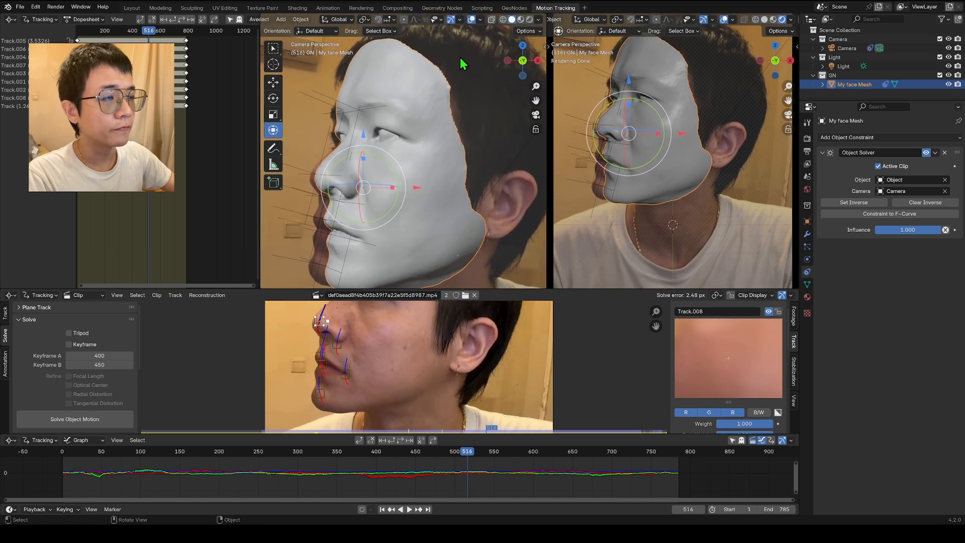
pyautogui.click(480, 20)
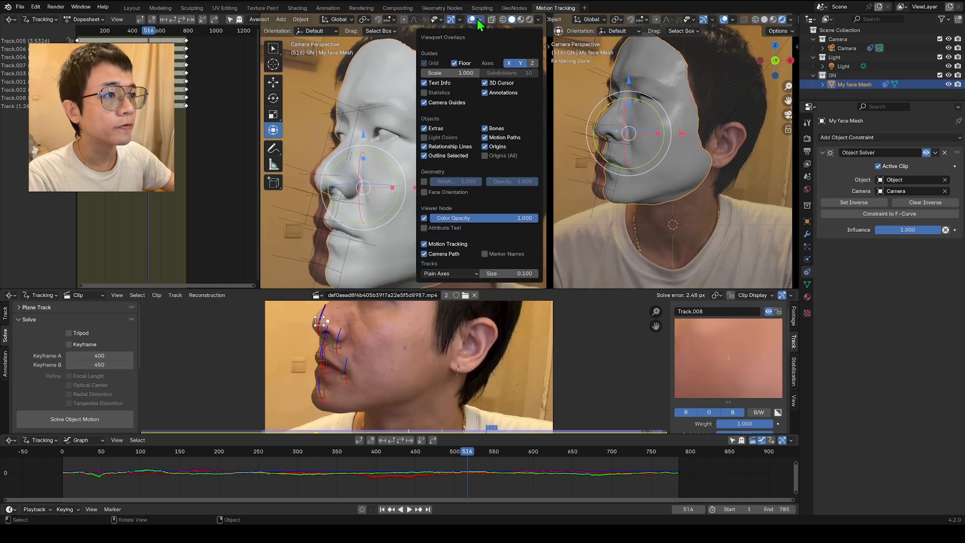
pyautogui.hotkey('shift', 'z')
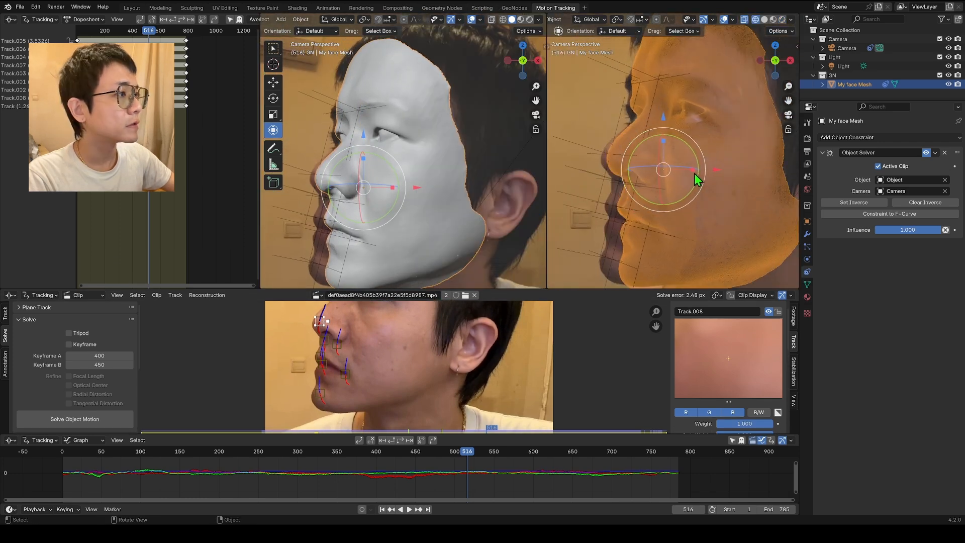
pyautogui.click(714, 20)
pyautogui.moveTo(735, 20)
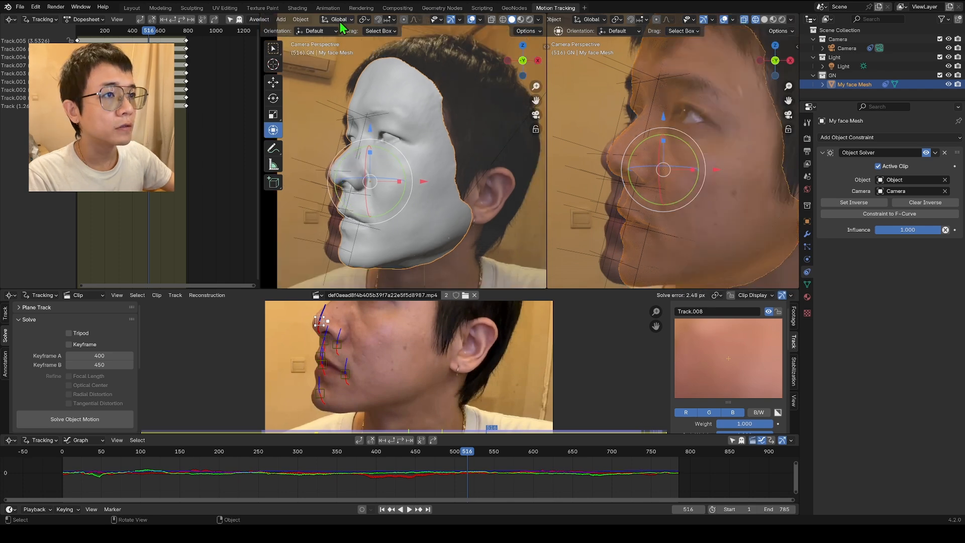
# - Set the transform orientation to Local and adjust the face mesh's position and size to fit the profile at frame 516
pyautogui.click(340, 20)
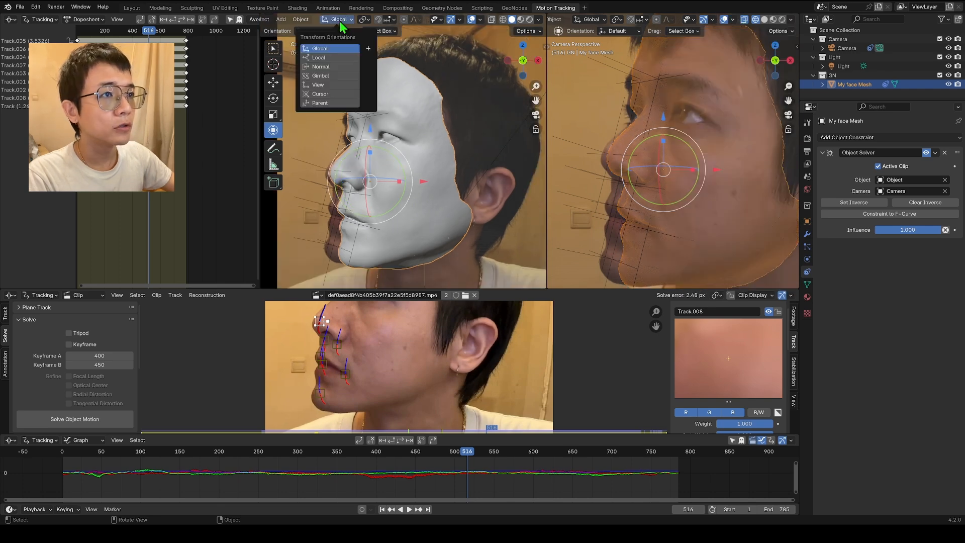
pyautogui.click(322, 58)
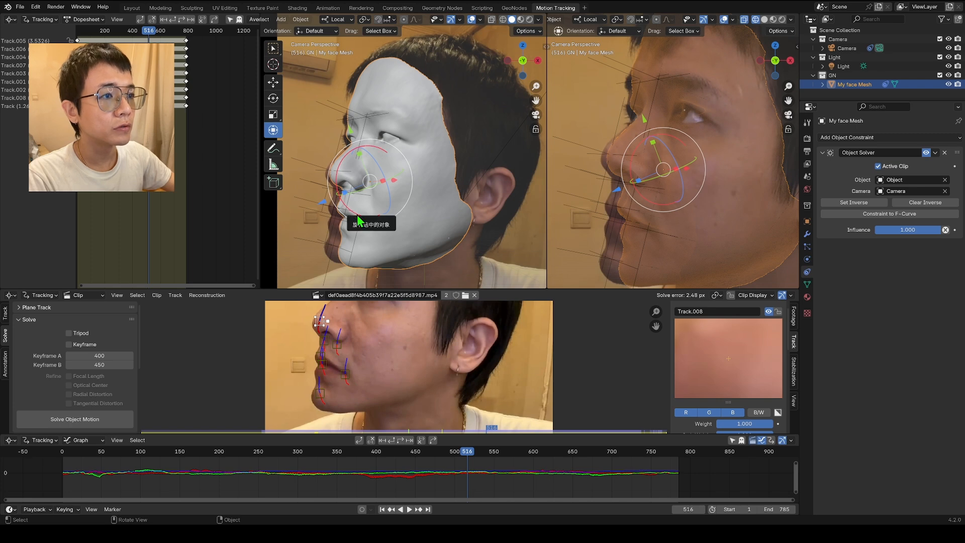
pyautogui.moveTo(356, 216); pyautogui.dragTo(314, 198)
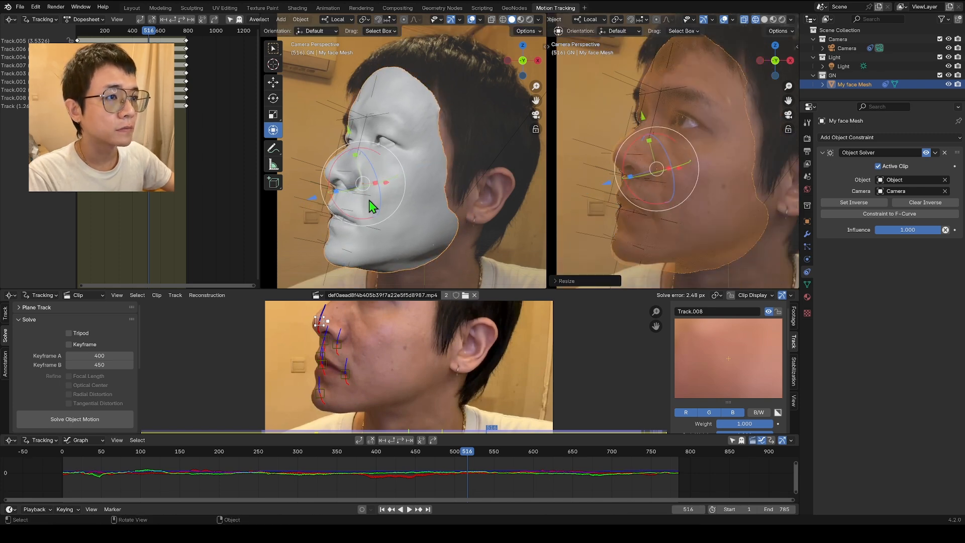
# - Scrub to frame 329 and fine-tune the face mesh's placement over the turned head in the see-through camera viewport
pyautogui.click(466, 452)
pyautogui.moveTo(475, 460); pyautogui.dragTo(527, 459)
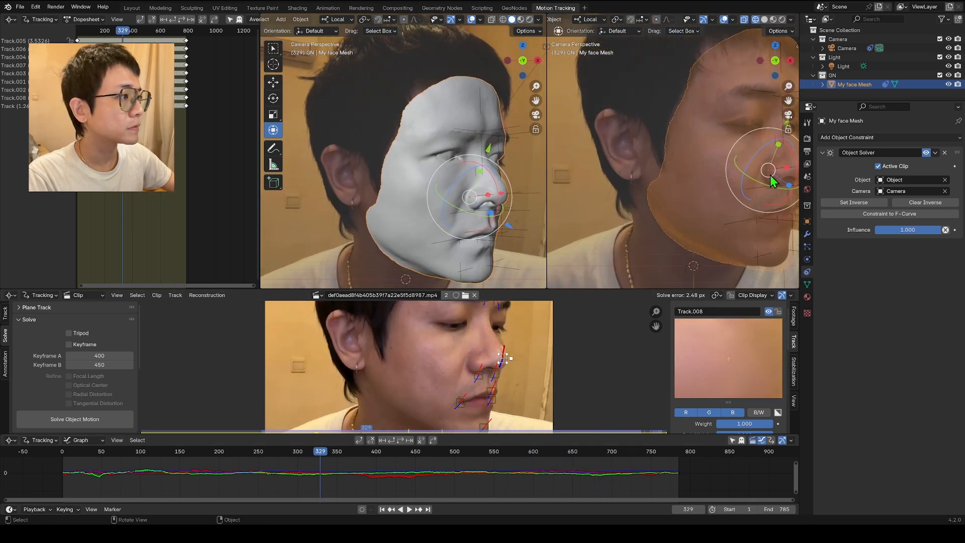
pyautogui.keyDown('shift'); pyautogui.moveTo(771, 178); pyautogui.dragTo(706, 171, button='middle'); pyautogui.keyUp('shift')
pyautogui.moveTo(745, 169); pyautogui.dragTo(741, 168)
pyautogui.moveTo(735, 158); pyautogui.dragTo(736, 160)
pyautogui.click(736, 161)
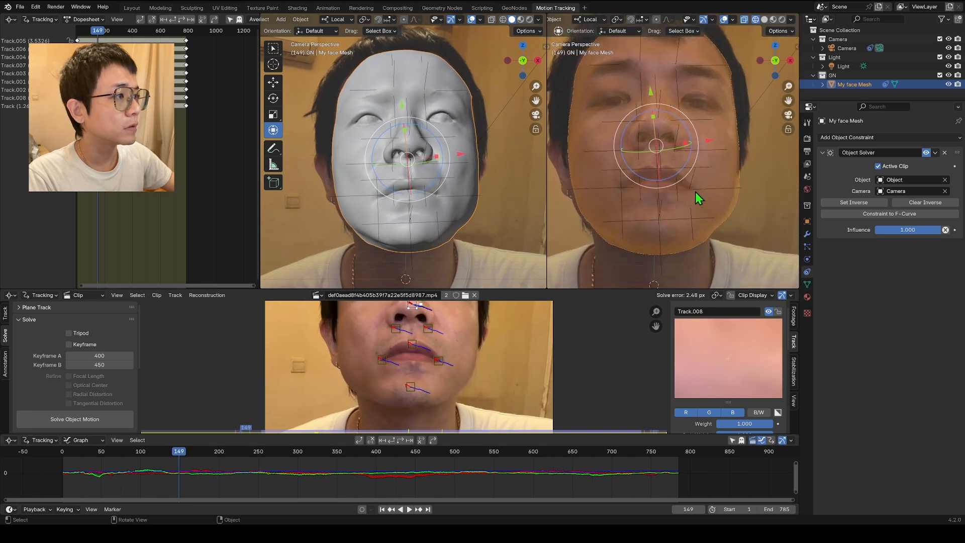
# - Scrub back to frame 1 and rotate the face mesh freely to match the frontal head pose
pyautogui.moveTo(79, 472); pyautogui.dragTo(63, 472)
pyautogui.scroll(2, 651, 203)
pyautogui.keyDown('shift'); pyautogui.moveTo(668, 235); pyautogui.dragTo(703, 208, button='middle'); pyautogui.keyUp('shift')
pyautogui.scroll(-1, 703, 209)
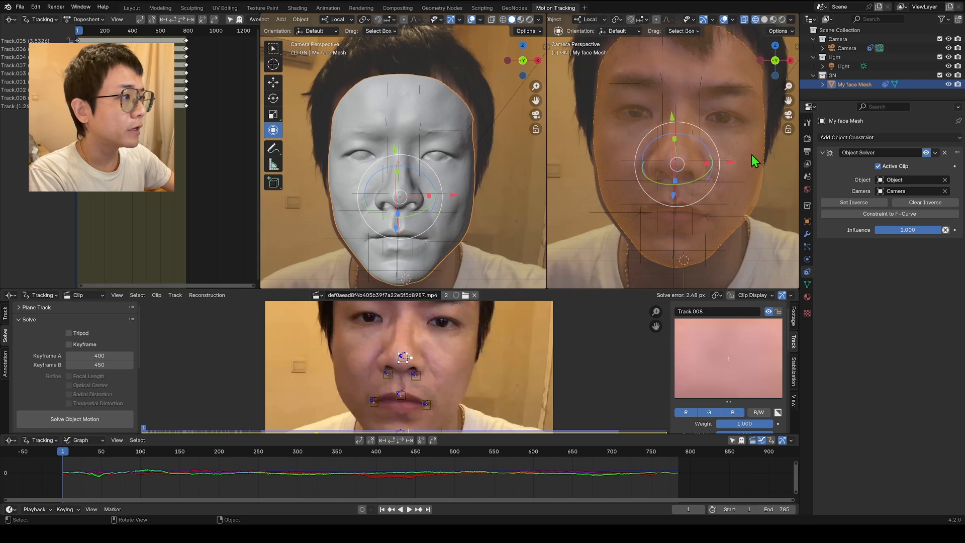
pyautogui.press('r')
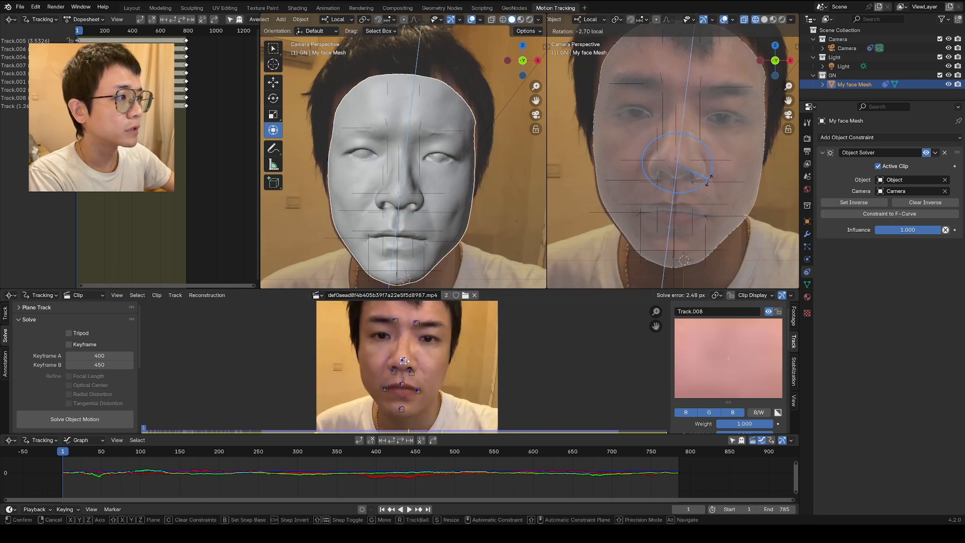
pyautogui.click(707, 221)
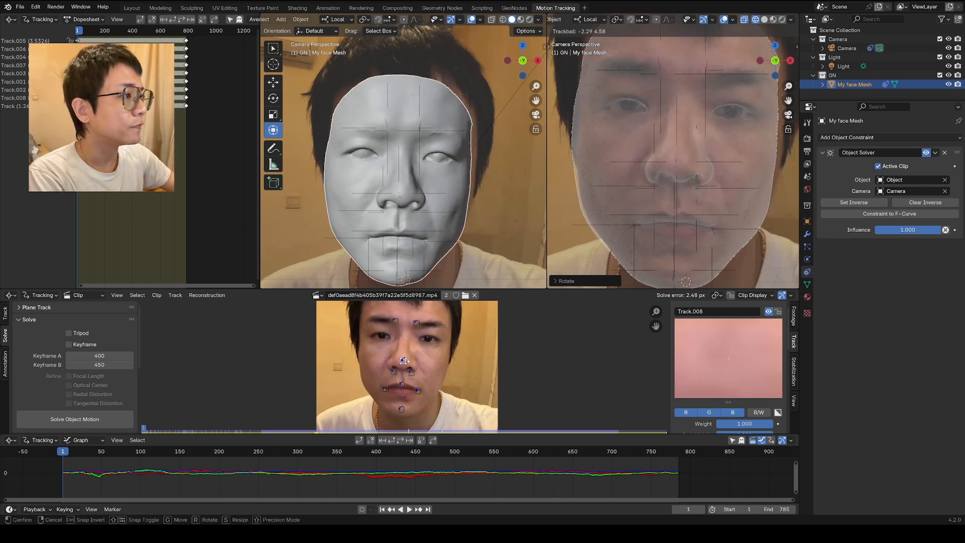
pyautogui.moveTo(691, 189); pyautogui.dragTo(707, 208)
# - Scrub to frame 503 and adjust the face mesh's placement over the turned head
pyautogui.moveTo(70, 452); pyautogui.dragTo(282, 461)
pyautogui.keyDown('shift'); pyautogui.moveTo(707, 147); pyautogui.dragTo(615, 184, button='middle'); pyautogui.keyUp('shift')
pyautogui.scroll(1, 615, 184)
pyautogui.scroll(-2, 614, 184)
pyautogui.moveTo(294, 460); pyautogui.dragTo(458, 468)
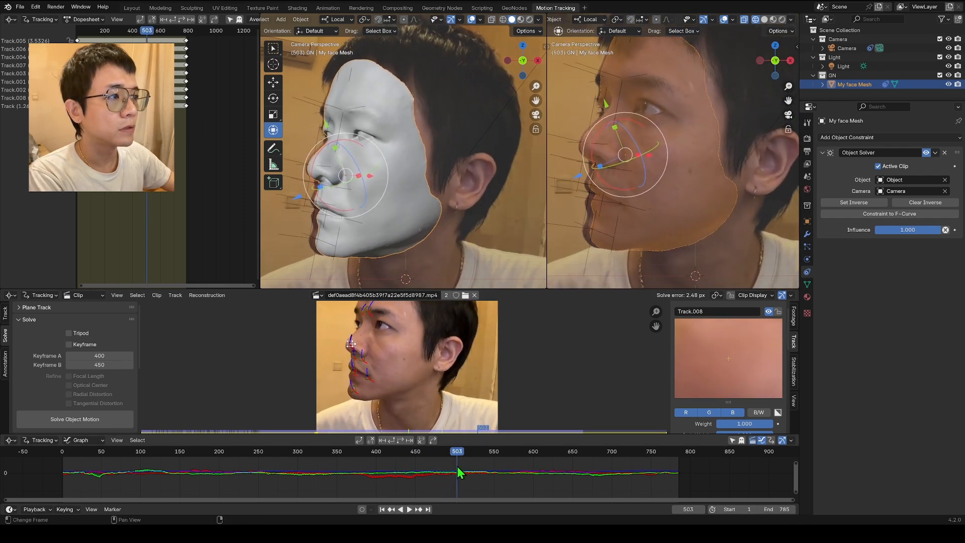
pyautogui.scroll(2, 601, 170)
pyautogui.moveTo(604, 167); pyautogui.dragTo(670, 146)
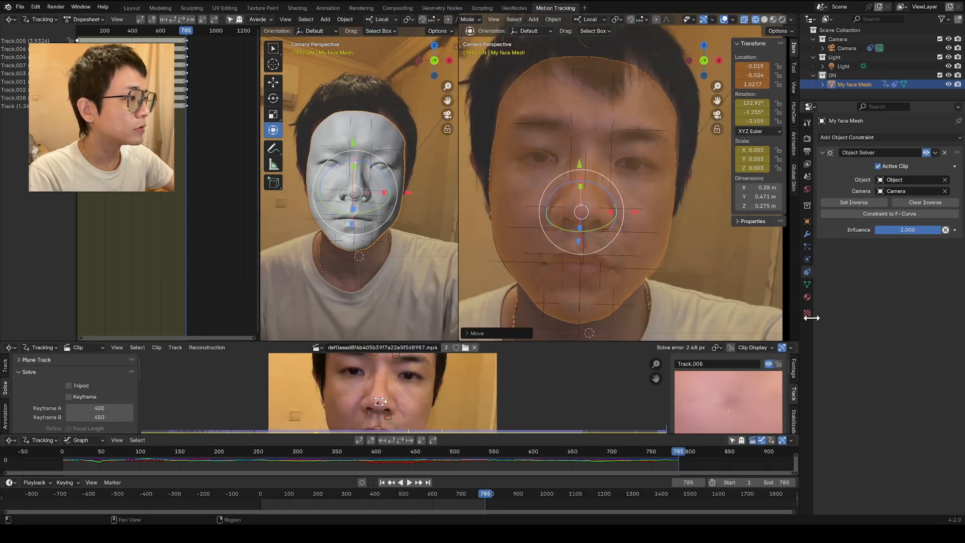
# - Add Basis and Key 1 shape keys to the face mesh, set Key 1 to 1.000, and switch to Sculpt Mode
pyautogui.click(807, 284)
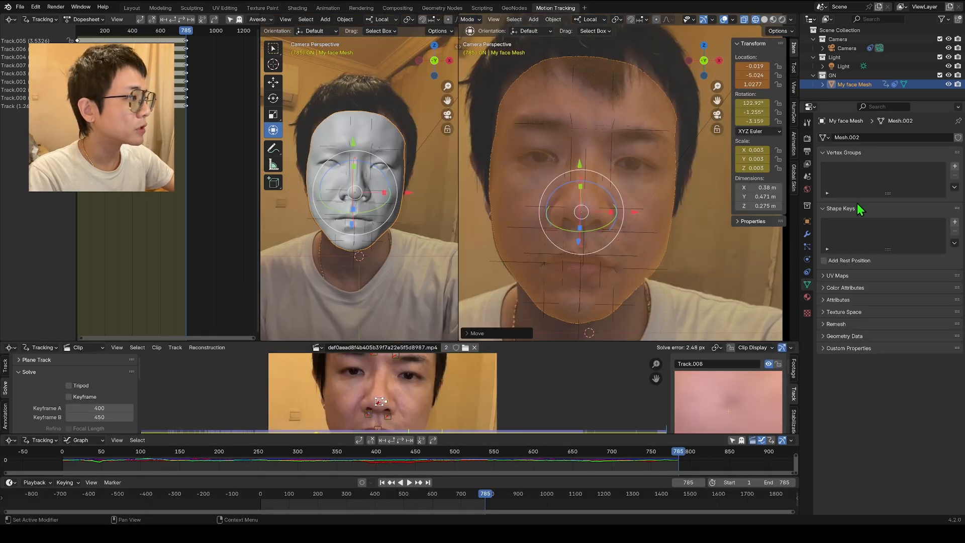
pyautogui.click(955, 223)
pyautogui.click(954, 223)
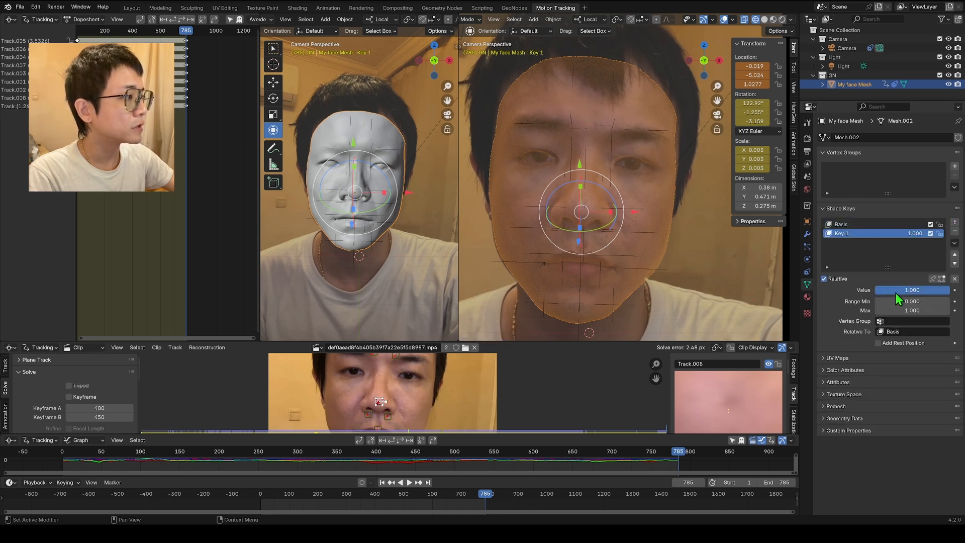
pyautogui.click(470, 20)
pyautogui.click(460, 56)
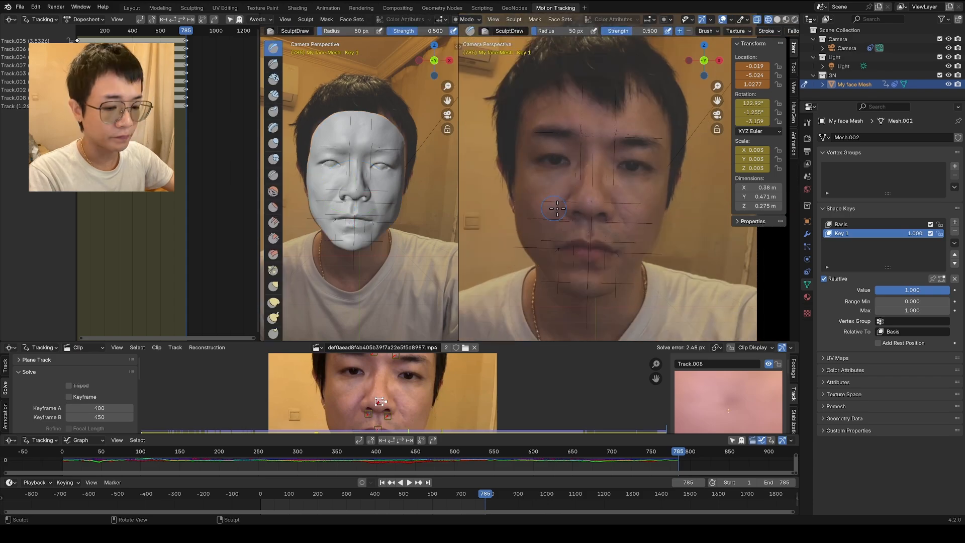
# - Reshape the face mesh's outline near the eye and temple at frame 785 using the Elastic Deform brush
pyautogui.scroll(8, 545, 230)
pyautogui.click(273, 302)
pyautogui.moveTo(545, 231)
pyautogui.keyDown('shift'); pyautogui.mouseDown(button='middle')
pyautogui.moveTo(585, 215)
pyautogui.moveTo(628, 215)
pyautogui.mouseUp(button='middle'); pyautogui.keyUp('shift')
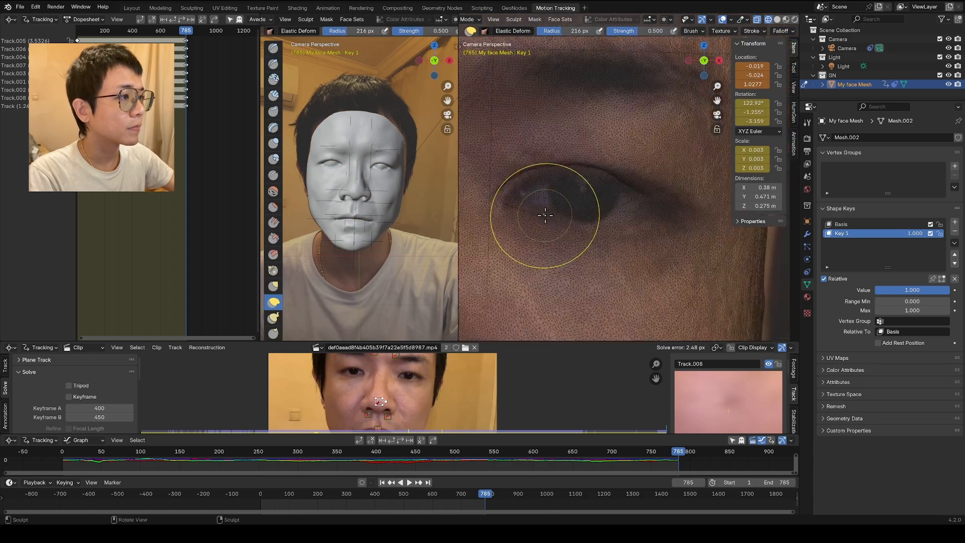
pyautogui.scroll(-3, 603, 191)
pyautogui.moveTo(639, 123); pyautogui.dragTo(647, 122)
pyautogui.scroll(-5, 647, 123)
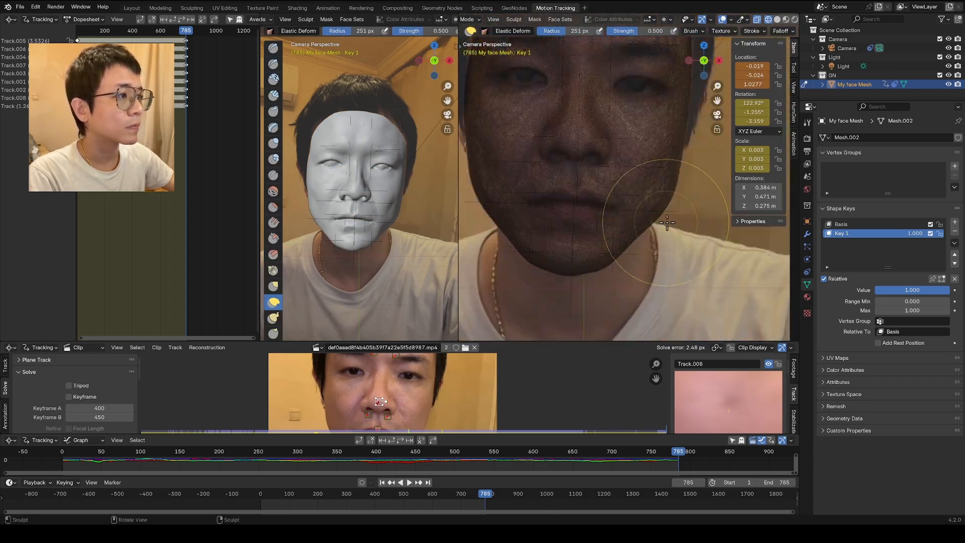
# - Scrub to frame 515 and nudge the chin profile toward the filmed chin with Elastic Deform
pyautogui.moveTo(629, 465)
pyautogui.mouseDown()
pyautogui.moveTo(534, 469)
pyautogui.moveTo(543, 464)
pyautogui.mouseUp()
pyautogui.scroll(6, 543, 186)
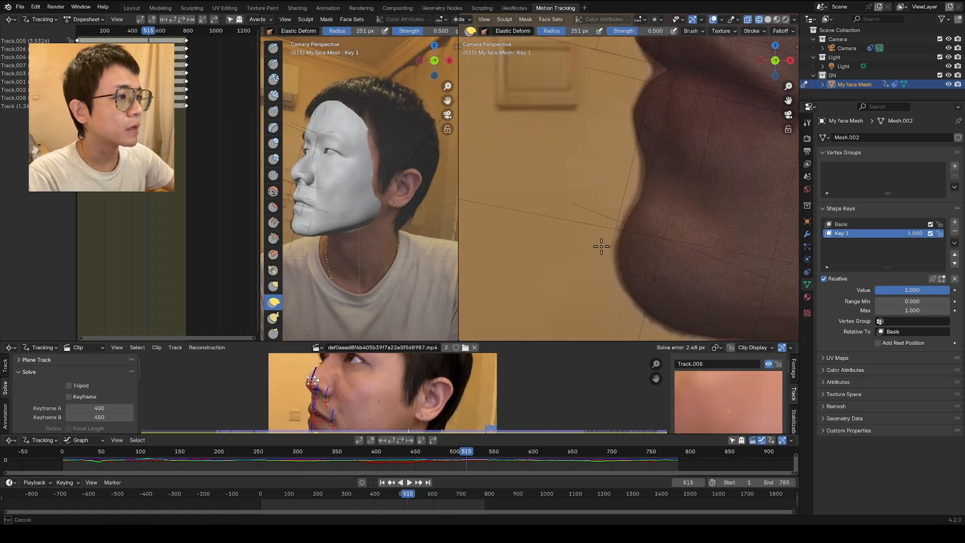
pyautogui.moveTo(601, 246); pyautogui.dragTo(598, 246)
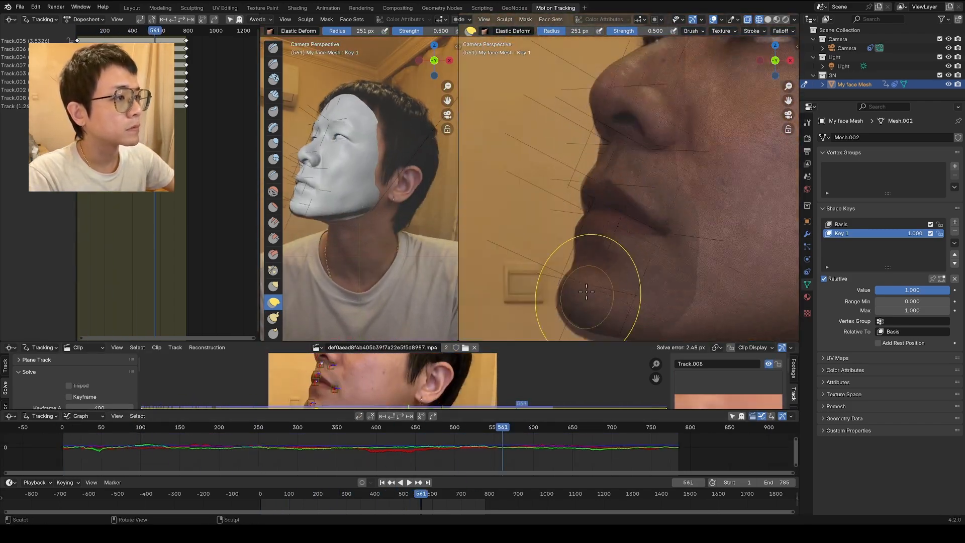
# - Inspect the sculpted nose, mouth and chin against the footage at other frames
pyautogui.scroll(-5, 586, 292)
pyautogui.click(538, 459)
pyautogui.scroll(6, 564, 204)
pyautogui.keyDown('shift'); pyautogui.moveTo(564, 151); pyautogui.dragTo(583, 282, button='middle'); pyautogui.keyUp('shift')
pyautogui.scroll(-7, 613, 196)
pyautogui.click(454, 459)
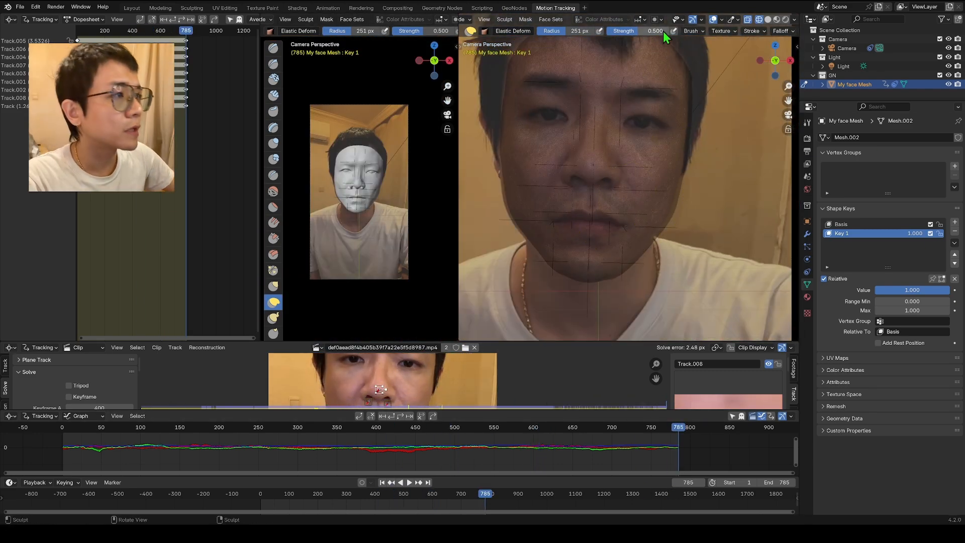
# - Set the Key 1 shape key's value to 0.600 and return the face mesh to Object Mode
pyautogui.keyDown('shift'); pyautogui.moveTo(645, 207); pyautogui.dragTo(647, 217, button='middle'); pyautogui.keyUp('shift')
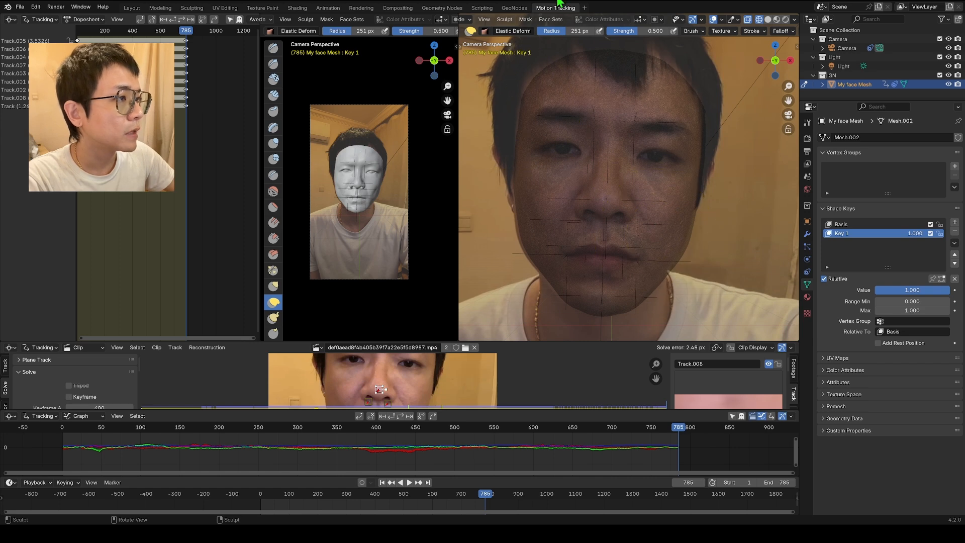
pyautogui.click(459, 19)
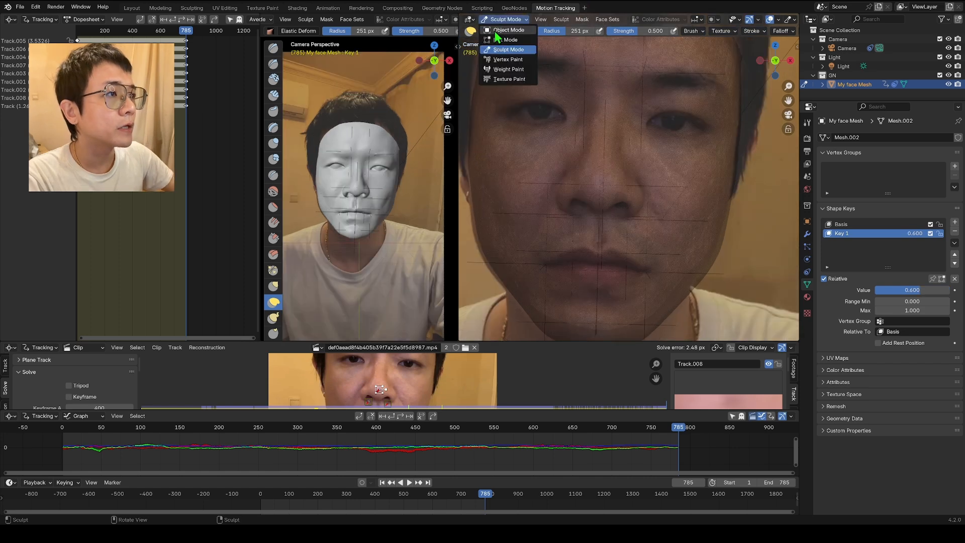
pyautogui.click(497, 37)
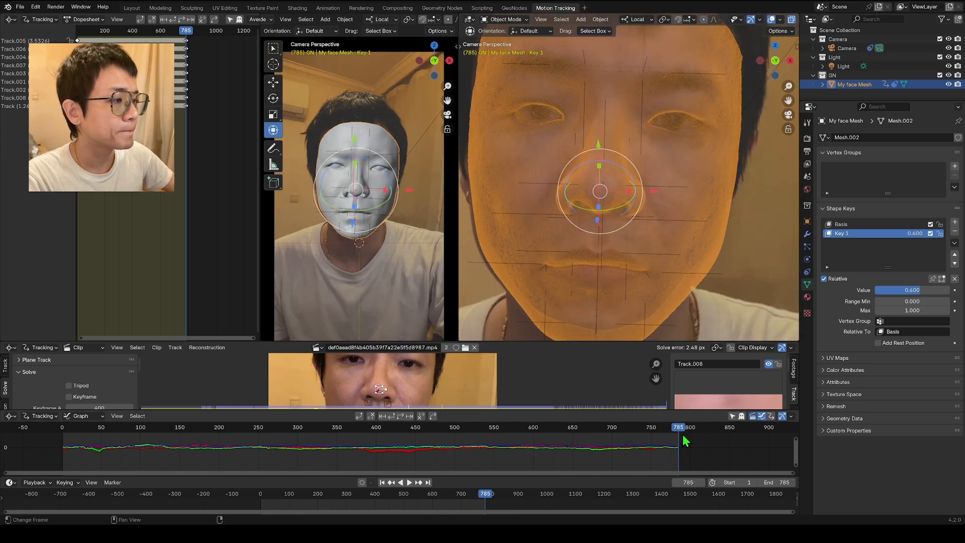
# - Show the transform values, move the face mesh to X location -0.022 at frame 785, and keyframe its transforms
pyautogui.press('n')
pyautogui.scroll(2, 410, 204)
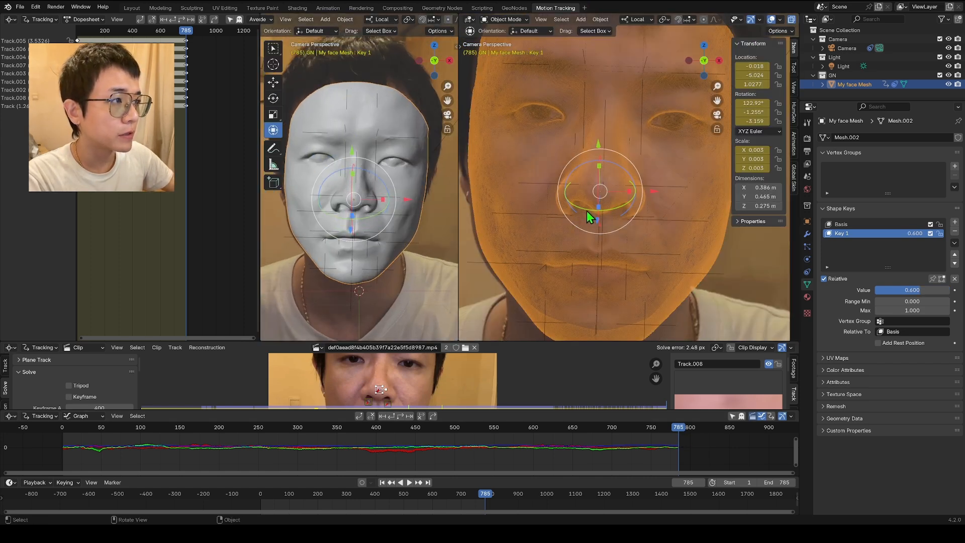
pyautogui.scroll(-2, 587, 210)
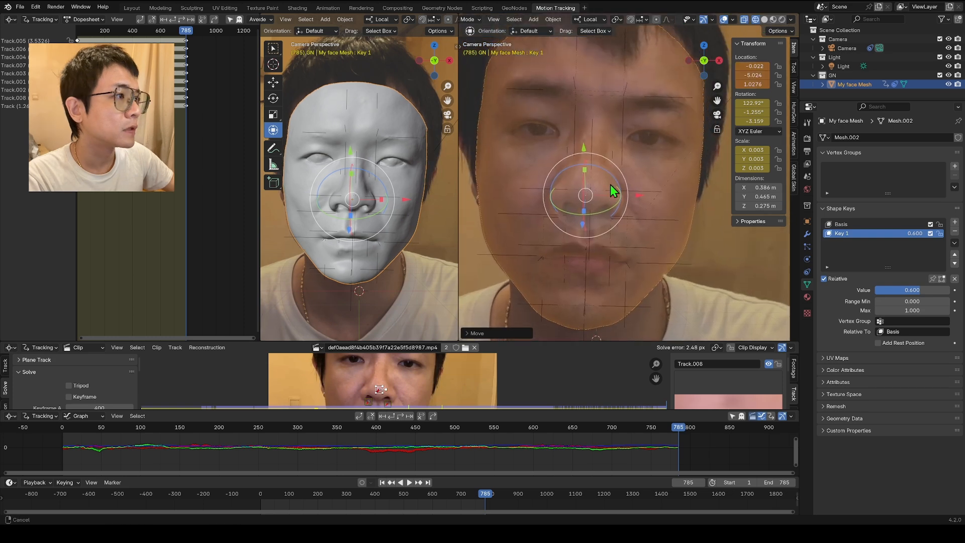
pyautogui.scroll(-2, 610, 188)
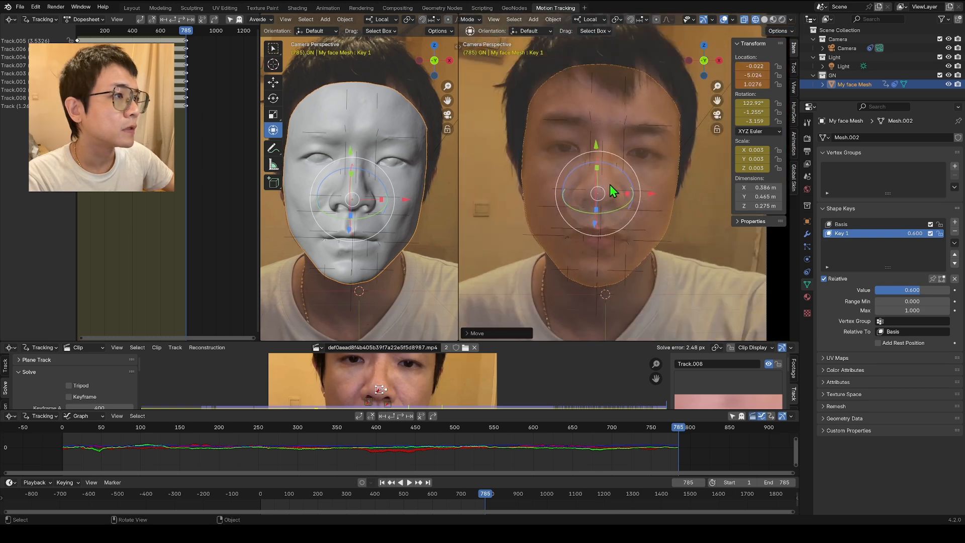
pyautogui.press('k')
pyautogui.click(550, 83)
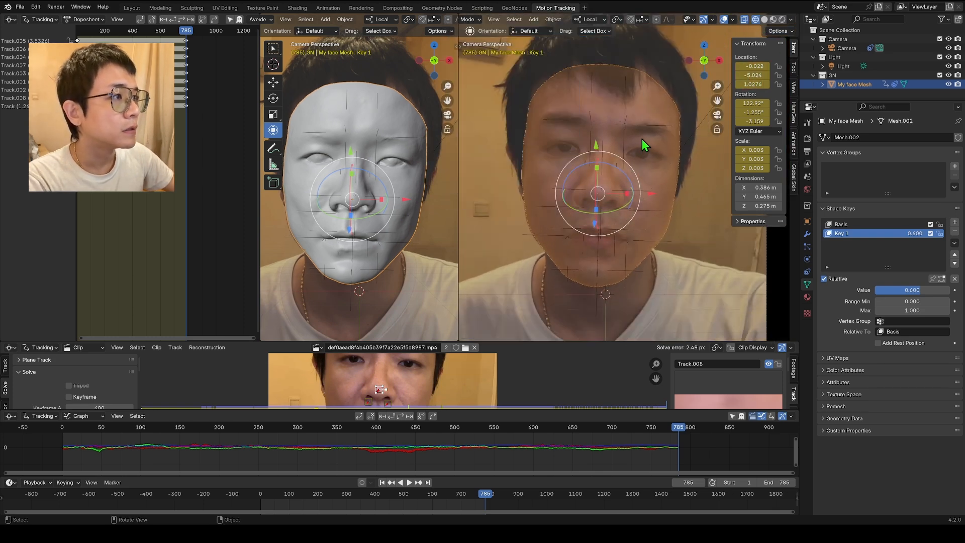
# - Scrub to frame 599, fit the face mesh to the tilted head, and keyframe its transforms
pyautogui.moveTo(678, 428); pyautogui.dragTo(532, 453)
pyautogui.scroll(-1, 571, 292)
pyautogui.scroll(2, 591, 190)
pyautogui.scroll(-2, 596, 191)
pyautogui.scroll(2, 654, 151)
pyautogui.moveTo(598, 178); pyautogui.dragTo(531, 195)
pyautogui.rightClick(593, 181)
pyautogui.press('i')
pyautogui.scroll(-2, 553, 226)
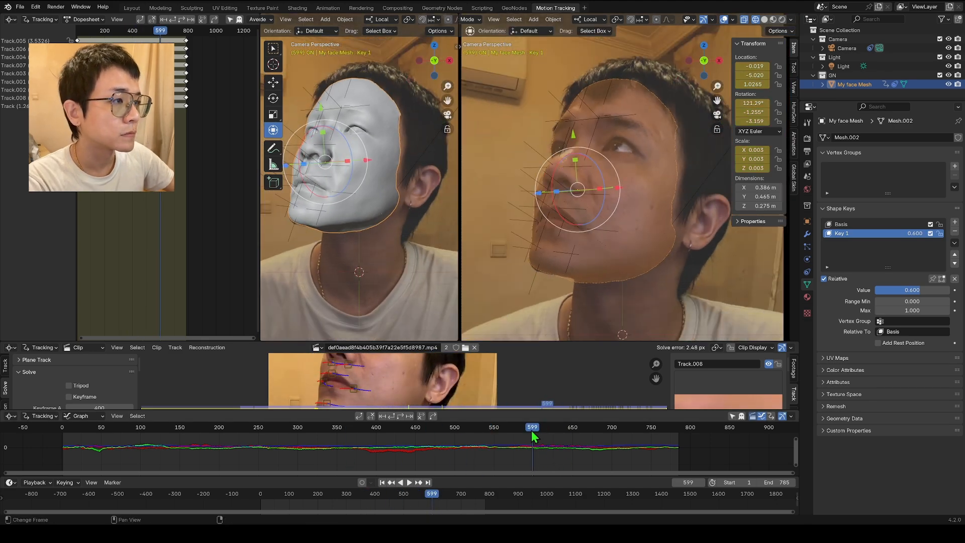
# - Scrub to frame 475, rotate and move the face mesh to fit the turned head, and keyframe its transforms
pyautogui.moveTo(534, 436); pyautogui.dragTo(435, 433)
pyautogui.scroll(2, 532, 201)
pyautogui.moveTo(533, 197); pyautogui.dragTo(538, 189)
pyautogui.moveTo(535, 216); pyautogui.dragTo(538, 224)
pyautogui.moveTo(542, 182); pyautogui.dragTo(545, 177)
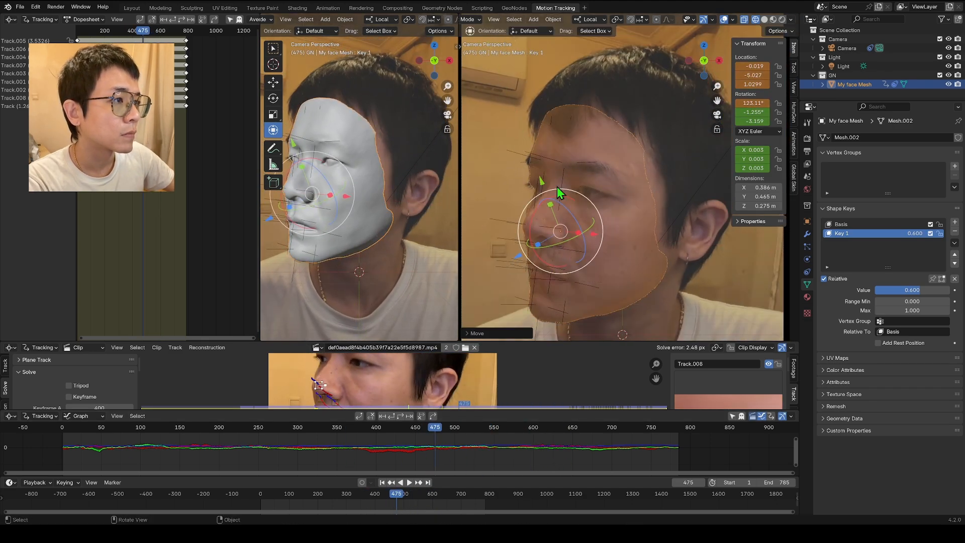
pyautogui.press('i')
# - Scrub to around frame 300, realign the face mesh with the head, and keyframe its transforms
pyautogui.scroll(-2, 653, 176)
pyautogui.moveTo(434, 430); pyautogui.dragTo(297, 446)
pyautogui.scroll(3, 644, 186)
pyautogui.moveTo(635, 189); pyautogui.dragTo(639, 177)
pyautogui.press('i')
# - Scrub to the first frame, nudge the face mesh into place, undo the last adjustment, and keyframe its transforms
pyautogui.moveTo(297, 430); pyautogui.dragTo(63, 431)
pyautogui.scroll(3, 616, 223)
pyautogui.scroll(-2, 617, 224)
pyautogui.moveTo(621, 210); pyautogui.dragTo(626, 207)
pyautogui.moveTo(602, 152); pyautogui.dragTo(605, 153)
pyautogui.hotkey('ctrl', 'z')
pyautogui.press('i')
# - Scrub to frame 241 and tilt and shift the face mesh to fit the head turned the other way
pyautogui.scroll(-3, 583, 241)
pyautogui.scroll(4, 624, 201)
pyautogui.moveTo(62, 430); pyautogui.dragTo(251, 431)
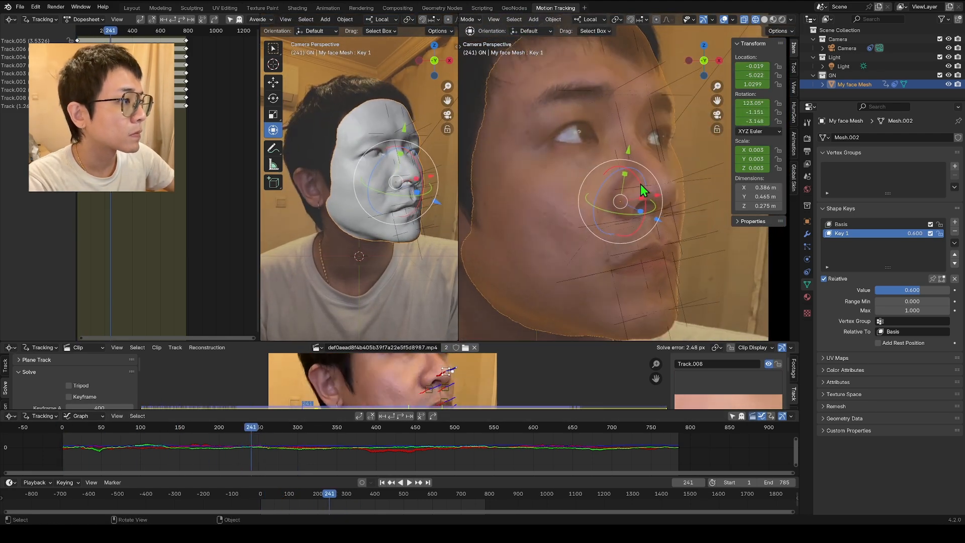
pyautogui.scroll(-5, 358, 180)
pyautogui.scroll(-3, 402, 379)
pyautogui.scroll(3, 616, 217)
pyautogui.moveTo(642, 208); pyautogui.dragTo(640, 213)
pyautogui.moveTo(624, 162); pyautogui.dragTo(625, 163)
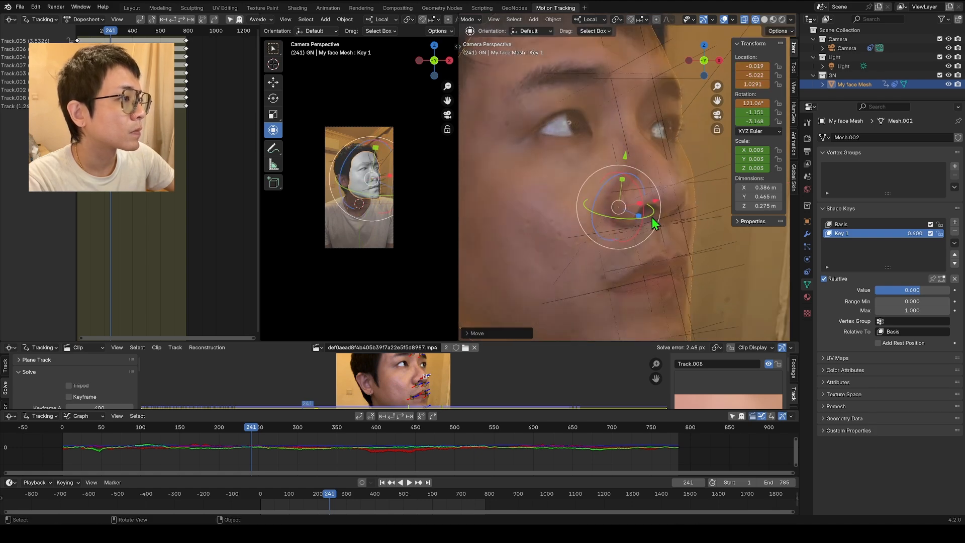
pyautogui.moveTo(655, 221); pyautogui.dragTo(648, 229)
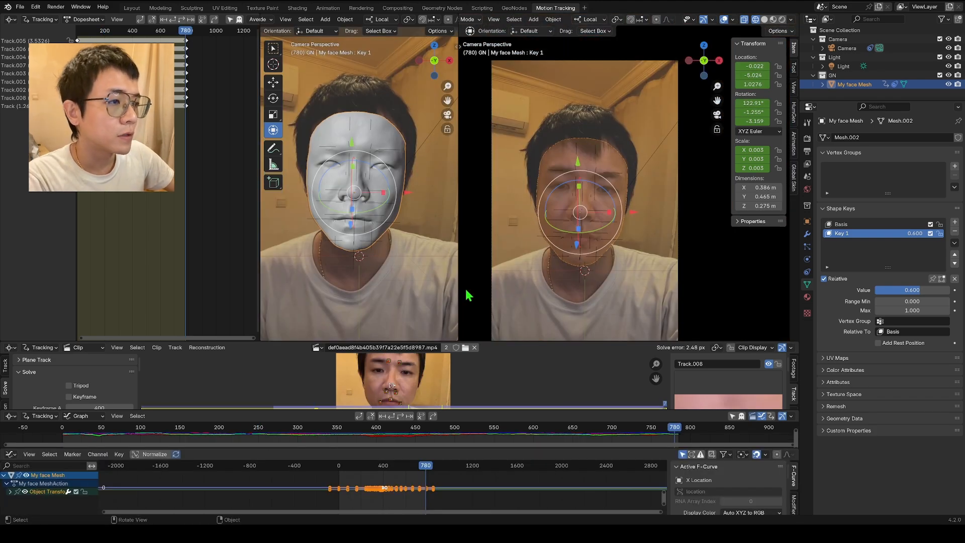
# - Widen the solid-shaded camera viewport and switch the face mesh to Sculpt Mode at frame 780
pyautogui.scroll(3, 386, 241)
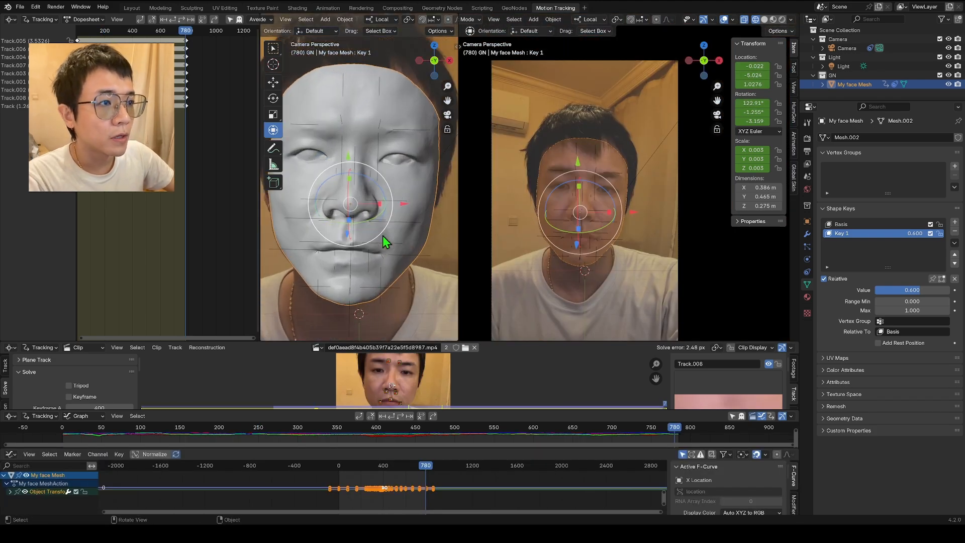
pyautogui.keyDown('shift'); pyautogui.moveTo(406, 239); pyautogui.dragTo(438, 264, button='middle'); pyautogui.keyUp('shift')
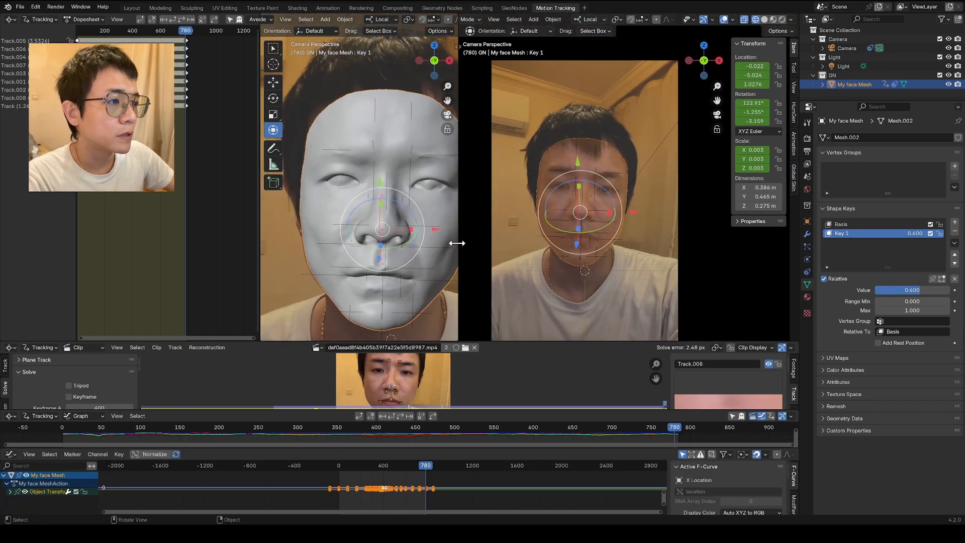
pyautogui.moveTo(457, 243); pyautogui.dragTo(500, 243)
pyautogui.scroll(3, 612, 259)
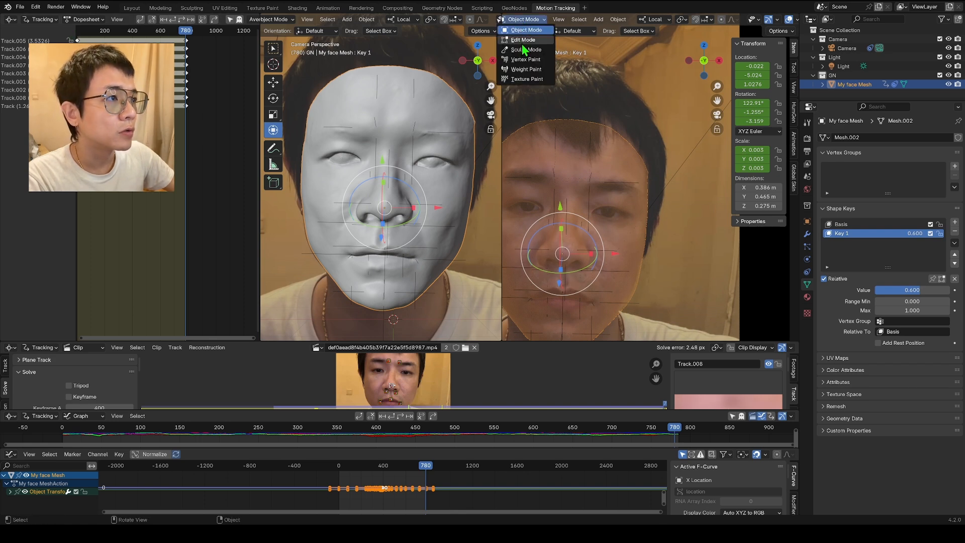
pyautogui.click(524, 49)
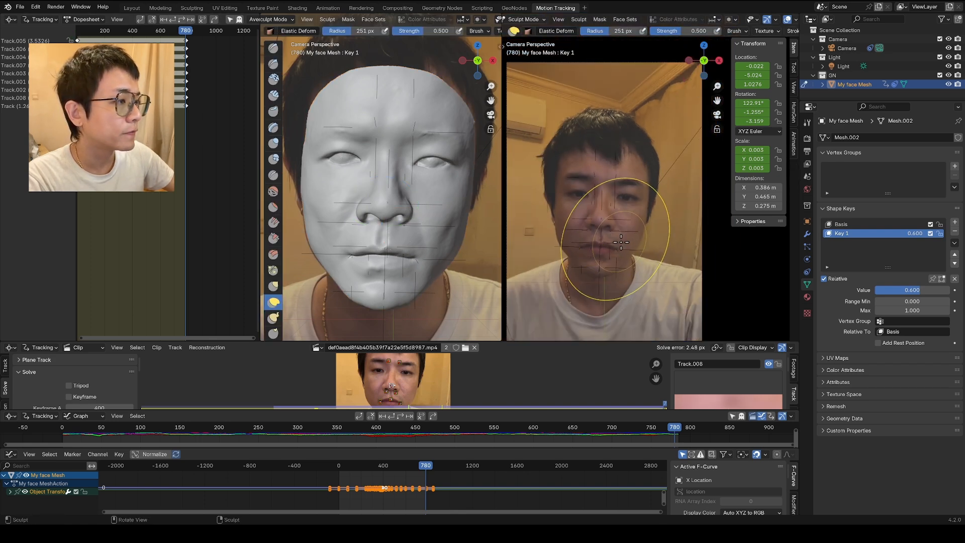
pyautogui.scroll(4, 621, 241)
pyautogui.scroll(-2, 703, 201)
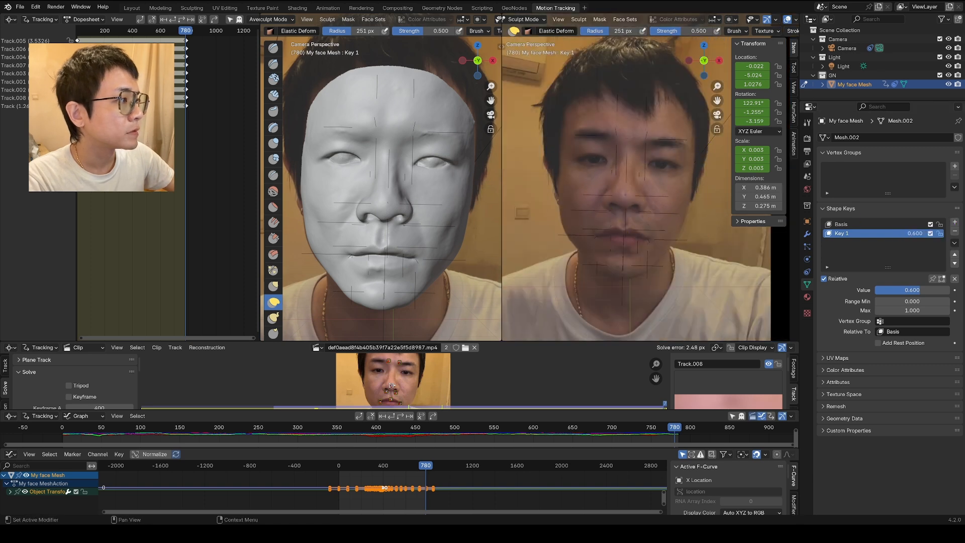
# - Hide the transform sidebar and reshape the mesh's cheek and jaw area at frame 780 with Elastic Deform
pyautogui.scroll(2, 703, 201)
pyautogui.scroll(-4, 721, 20)
pyautogui.click(721, 19)
pyautogui.moveTo(741, 195); pyautogui.dragTo(757, 195)
pyautogui.scroll(5, 722, 233)
pyautogui.press('n')
pyautogui.keyDown('shift'); pyautogui.moveTo(722, 281); pyautogui.dragTo(719, 191, button='middle'); pyautogui.keyUp('shift')
pyautogui.moveTo(717, 214); pyautogui.dragTo(718, 212)
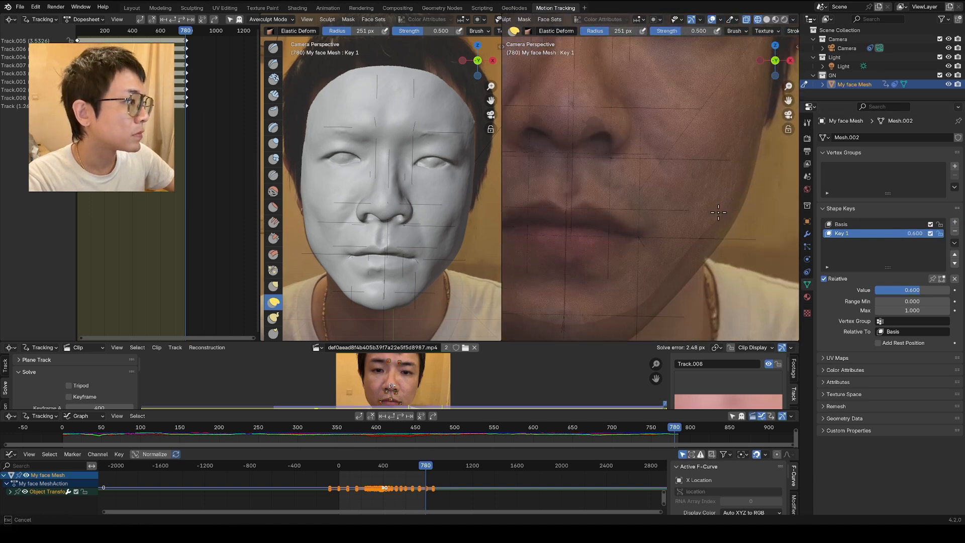
# - Refine the mesh around the eye at frame 780 with the Elastic Deform brush
pyautogui.keyDown('shift'); pyautogui.moveTo(718, 212); pyautogui.dragTo(722, 251, button='middle'); pyautogui.keyUp('shift')
pyautogui.scroll(-3, 703, 242)
pyautogui.scroll(5, 657, 186)
pyautogui.keyDown('shift'); pyautogui.moveTo(547, 157); pyautogui.dragTo(623, 205, button='middle'); pyautogui.keyUp('shift')
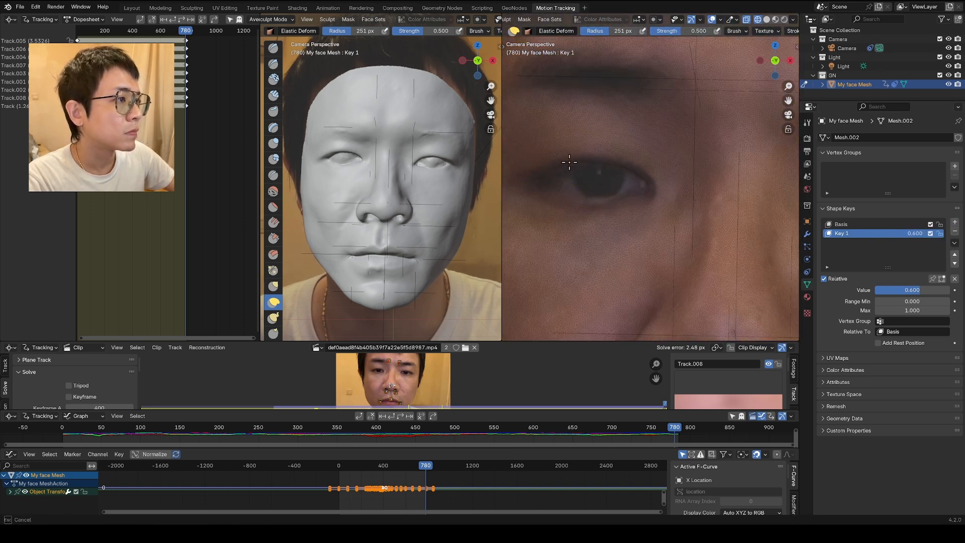
pyautogui.scroll(-6, 623, 211)
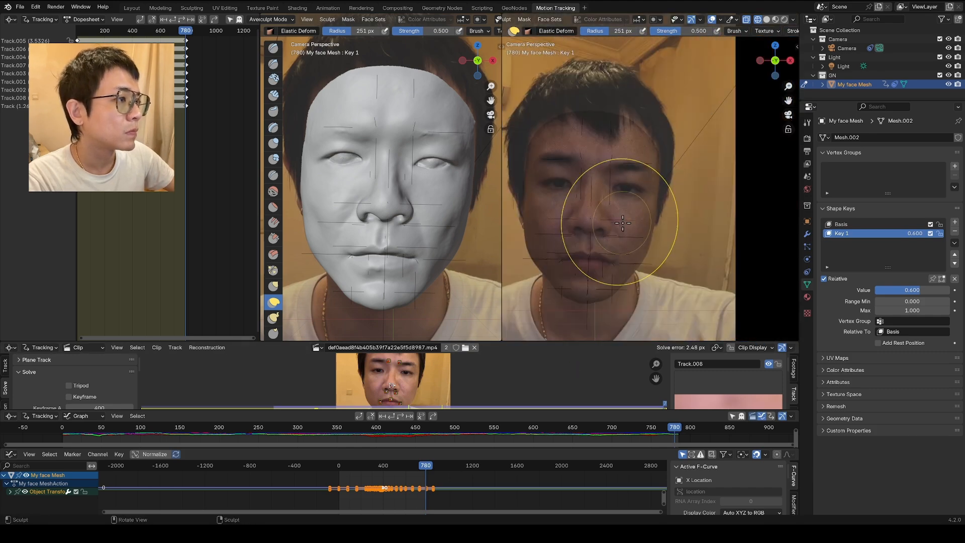
# - Examine the sculpted mesh's jaw and profile fit against the footage at frames 92 and 496
pyautogui.scroll(5, 644, 168)
pyautogui.moveTo(674, 426); pyautogui.dragTo(134, 426)
pyautogui.scroll(-3, 650, 134)
pyautogui.scroll(-3, 649, 146)
pyautogui.scroll(5, 548, 211)
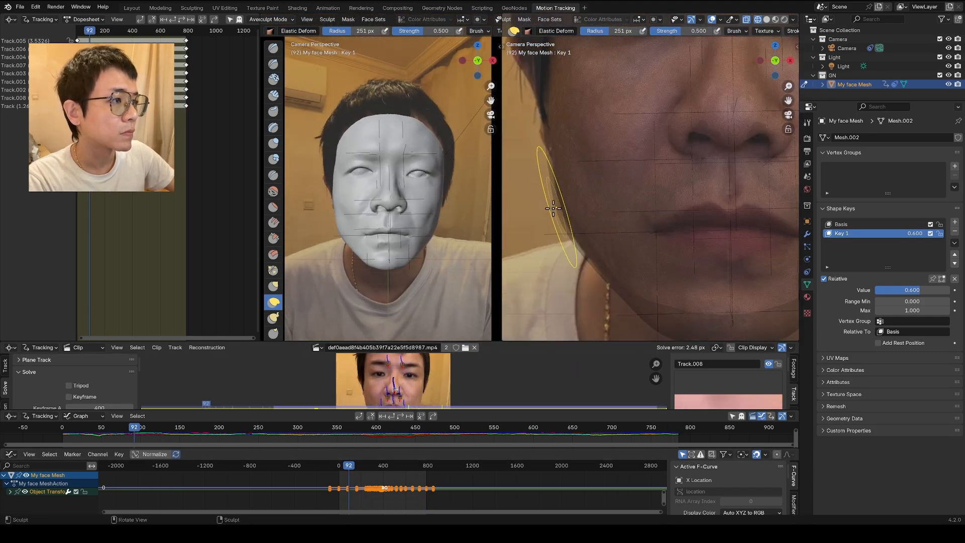
pyautogui.scroll(-5, 561, 211)
pyautogui.scroll(2, 709, 213)
pyautogui.scroll(-2, 709, 215)
pyautogui.moveTo(348, 466); pyautogui.dragTo(393, 485)
pyautogui.scroll(-3, 542, 291)
pyautogui.scroll(2, 404, 314)
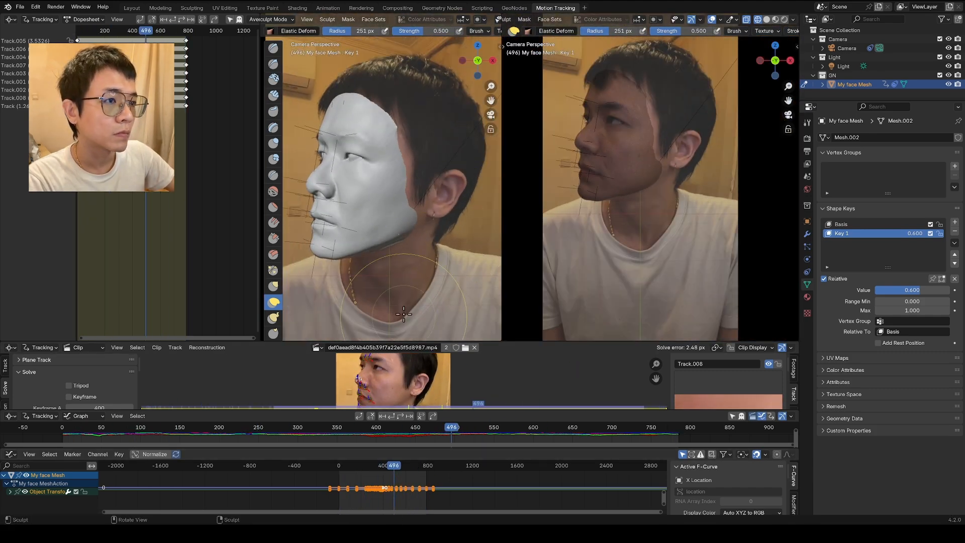
pyautogui.scroll(5, 603, 151)
pyautogui.scroll(-6, 614, 182)
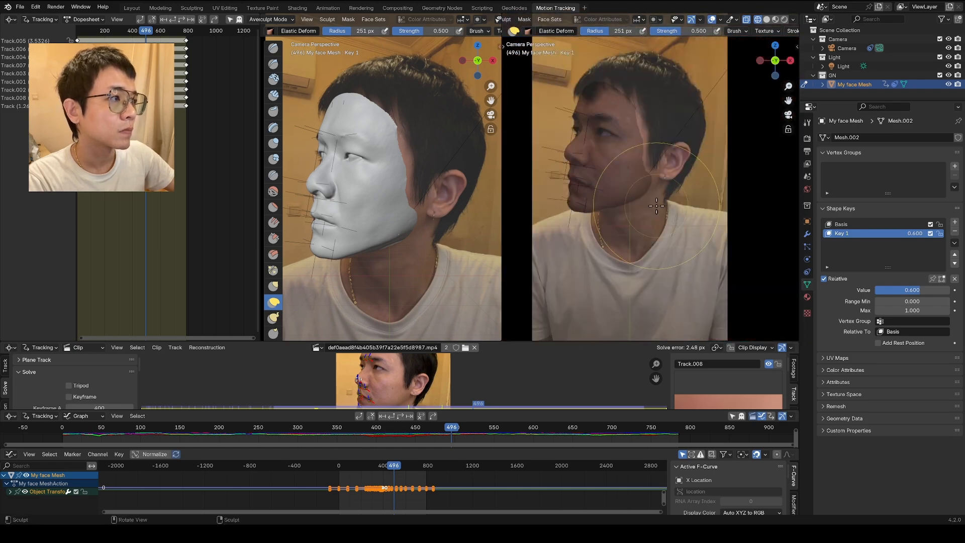
# - Examine how the face mesh lines up with the tracked footage at several frames up to frame 761
pyautogui.scroll(5, 656, 205)
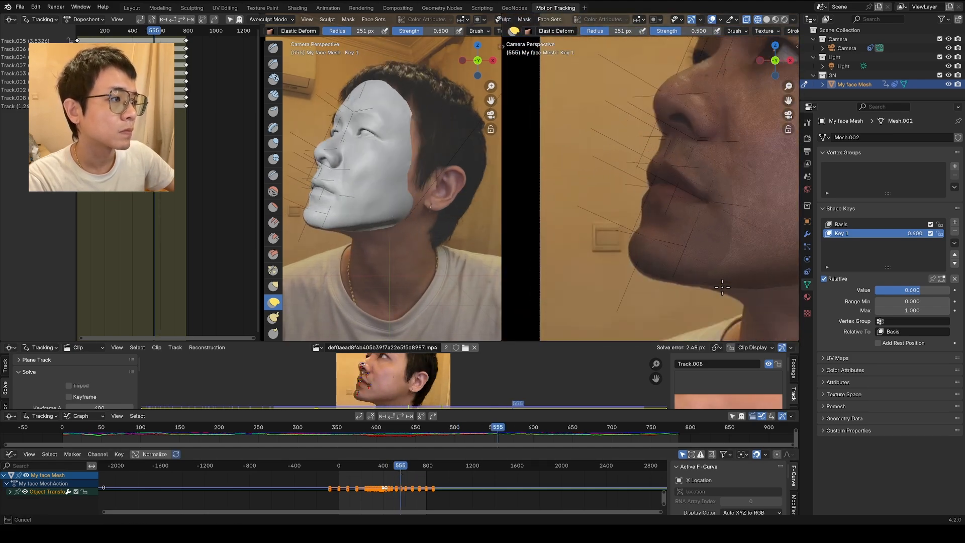
pyautogui.scroll(-5, 654, 201)
pyautogui.click(410, 467)
pyautogui.moveTo(409, 469)
pyautogui.mouseDown()
pyautogui.moveTo(337, 471)
pyautogui.moveTo(425, 480)
pyautogui.mouseUp()
pyautogui.scroll(-4, 543, 44)
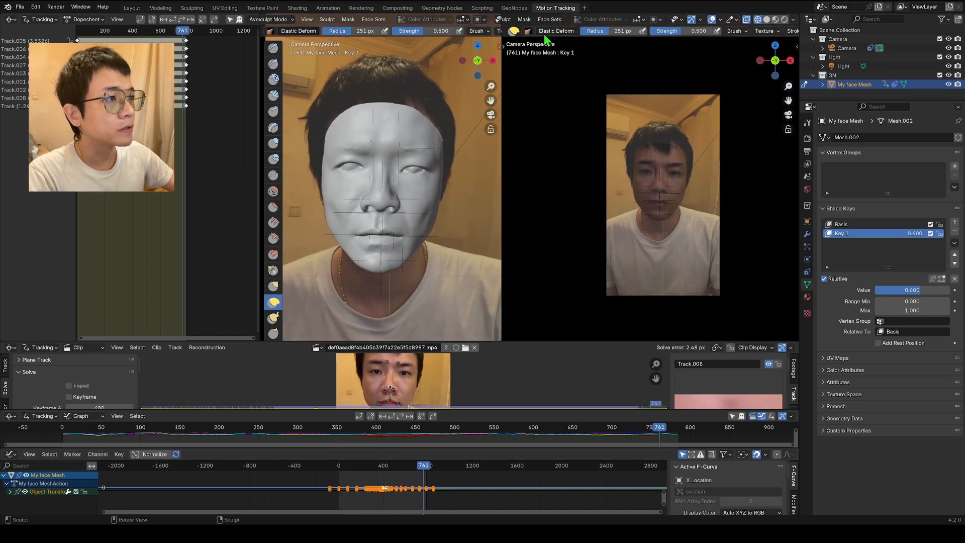
pyautogui.scroll(2, 527, 38)
pyautogui.scroll(-5, 561, 72)
pyautogui.scroll(3, 526, 21)
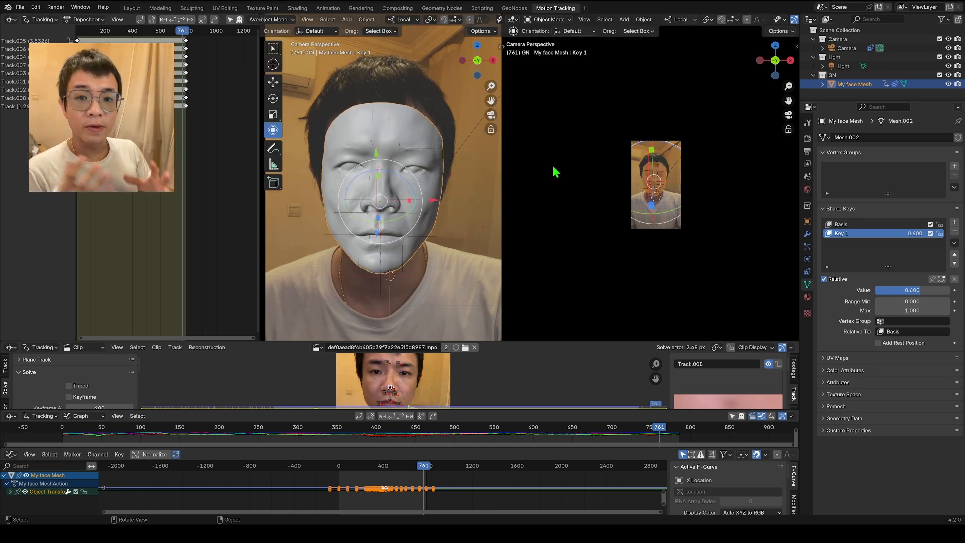
# - In the GeoNodes workspace, parent the torus to the face mesh with Object (Keep Transform)
pyautogui.click(517, 9)
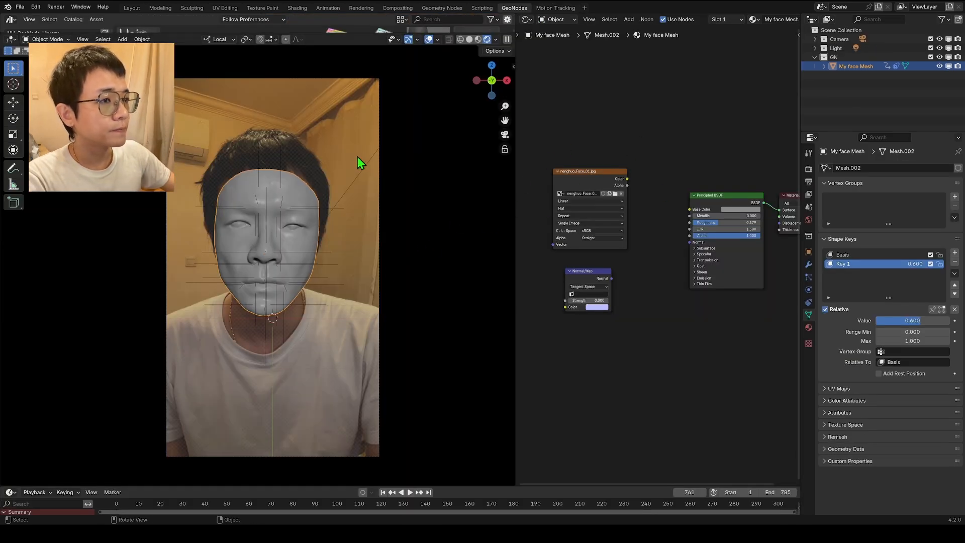
pyautogui.scroll(2, 369, 193)
pyautogui.scroll(-3, 381, 225)
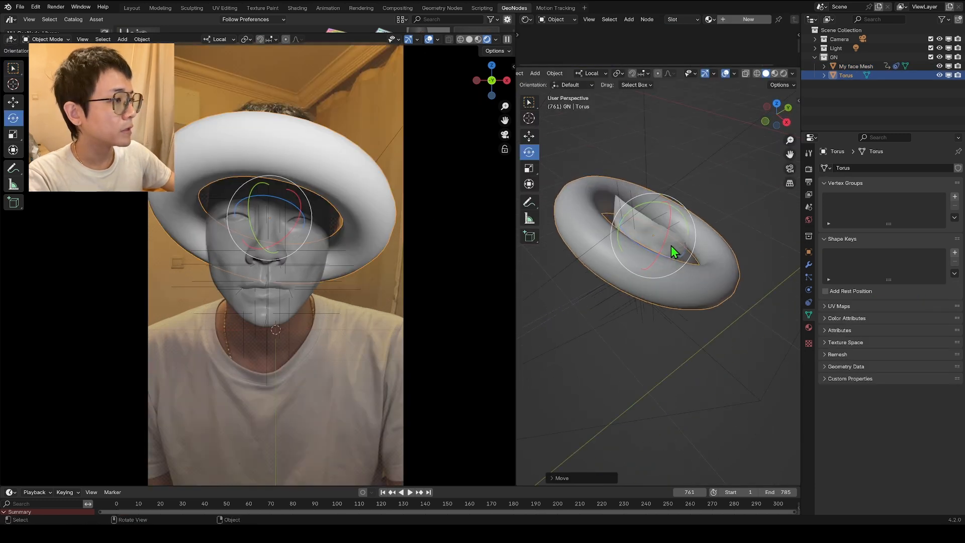
pyautogui.scroll(3, 671, 245)
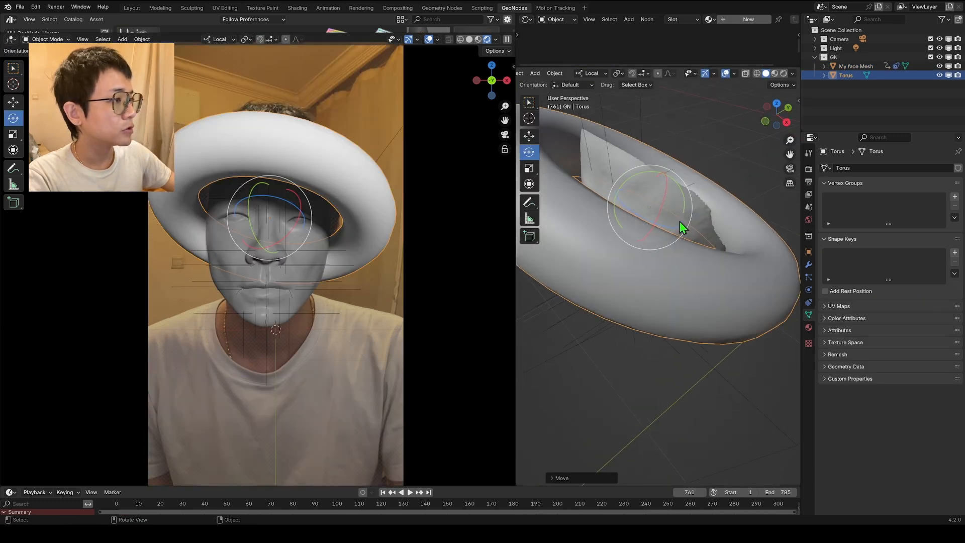
pyautogui.keyDown('shift'); pyautogui.click(704, 217); pyautogui.keyUp('shift')
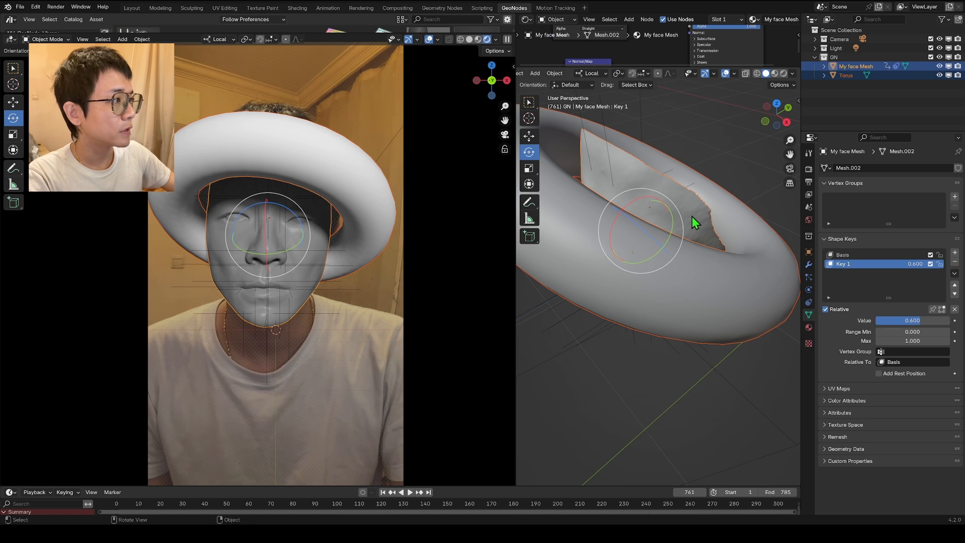
pyautogui.hotkey('ctrl', 'p')
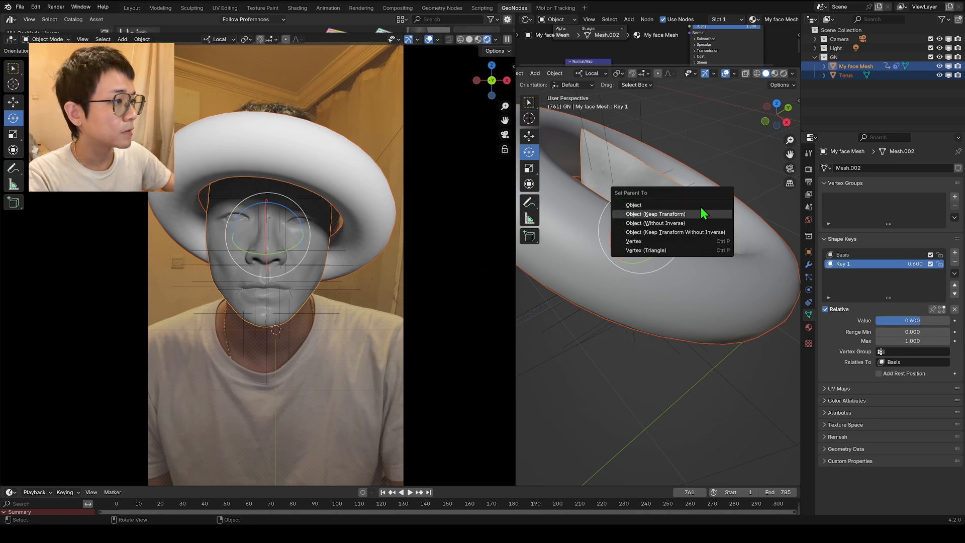
pyautogui.click(703, 213)
# - Play the animation through the camera to check that the torus follows the head, and return to frame 0
pyautogui.press('KP_0')
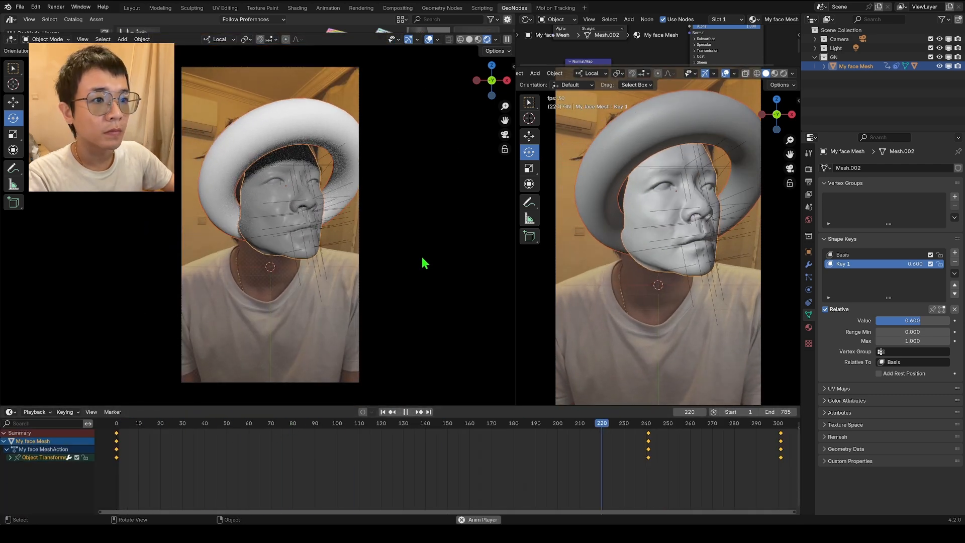
pyautogui.scroll(-5, 647, 443)
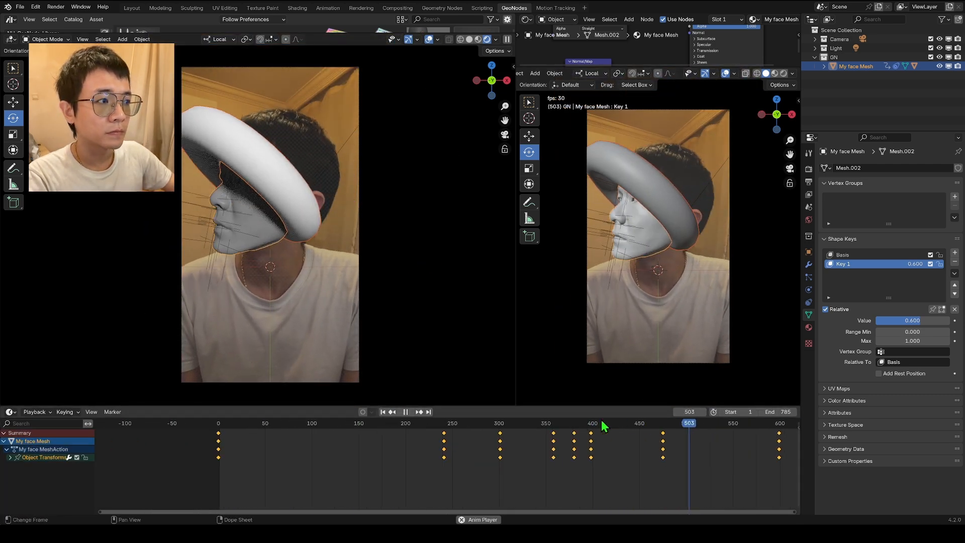
pyautogui.click(270, 427)
pyautogui.moveTo(269, 428); pyautogui.dragTo(219, 433)
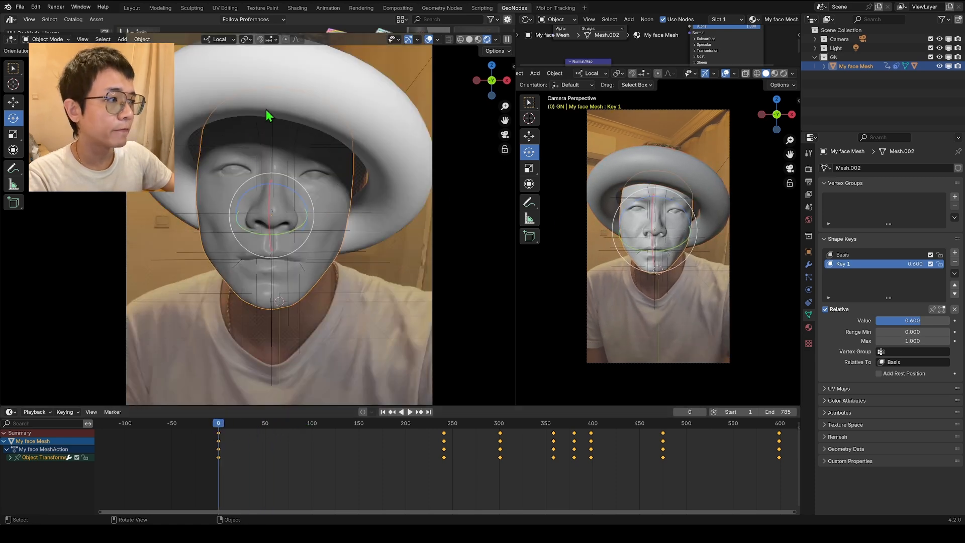
# - Make the face mesh a Shadow Catcher in its object visibility settings
pyautogui.click(809, 154)
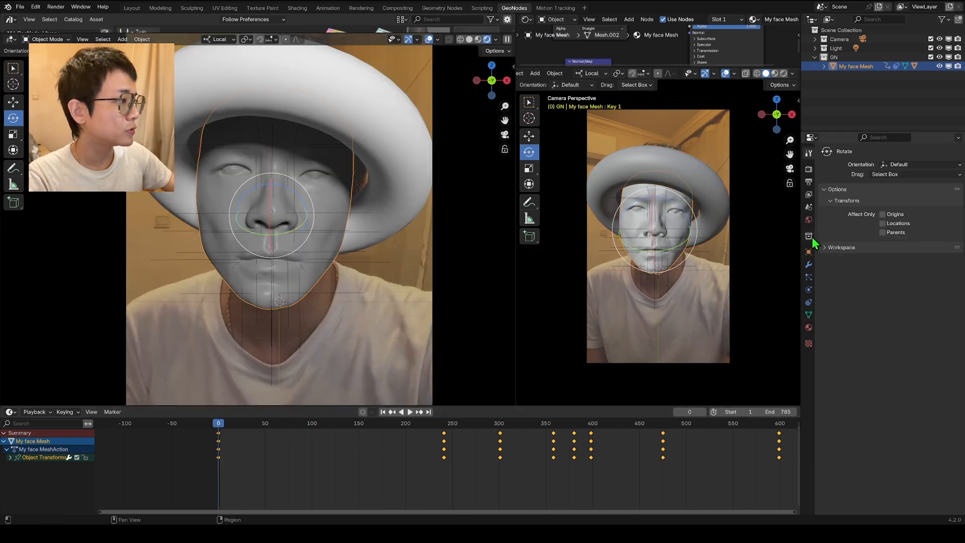
pyautogui.click(808, 251)
pyautogui.click(838, 384)
pyautogui.scroll(-4, 855, 367)
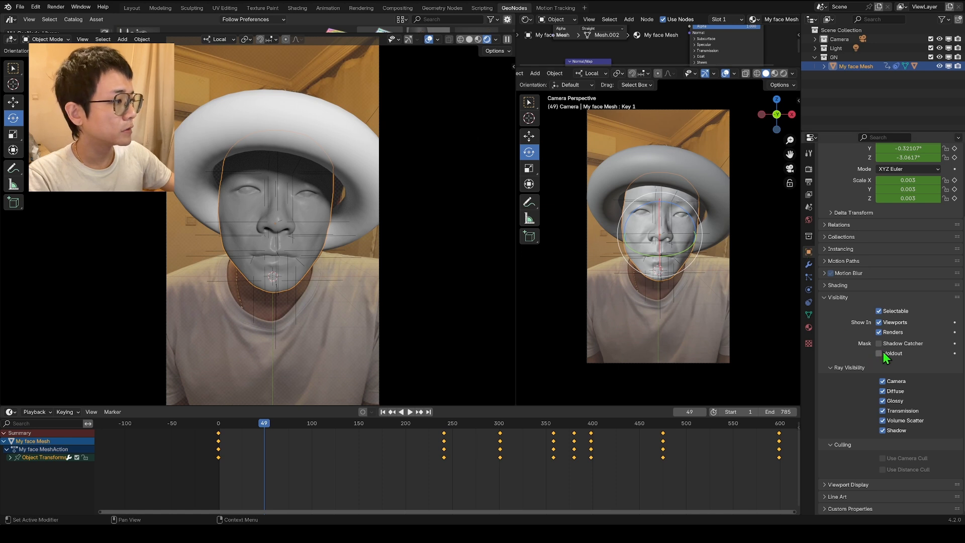
pyautogui.click(879, 343)
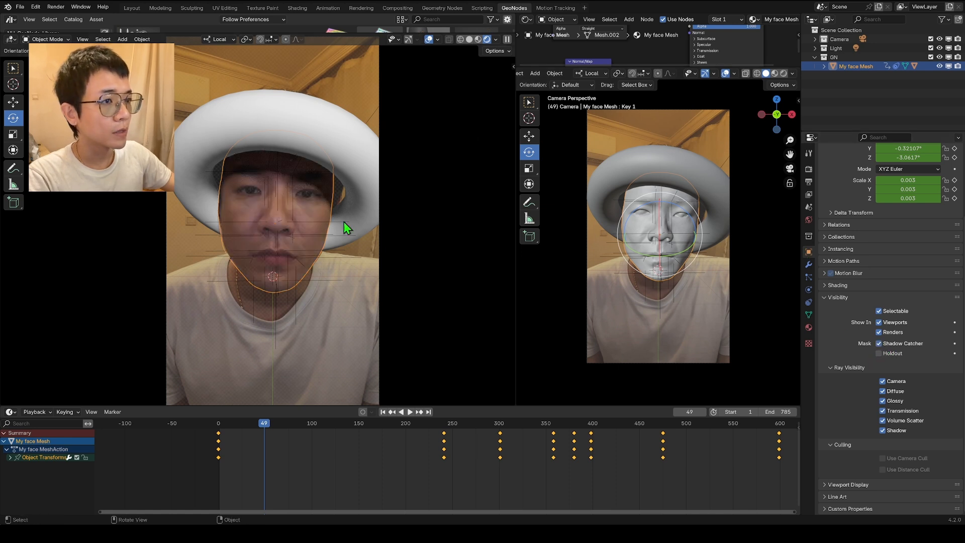
# - Inspect the torus and the masked face from other angles in the second viewport, with overlays hidden
pyautogui.moveTo(730, 232); pyautogui.dragTo(716, 200, button='middle')
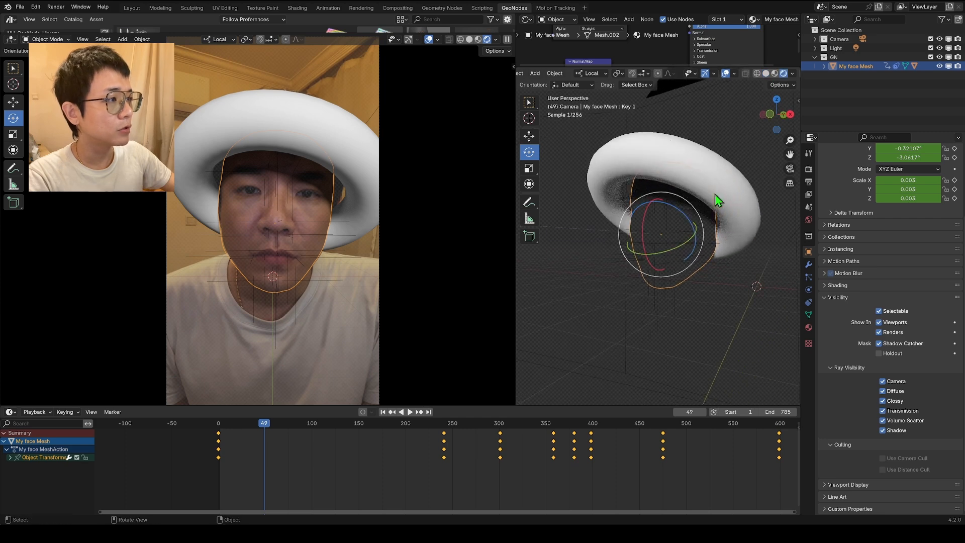
pyautogui.click(725, 74)
pyautogui.scroll(4, 685, 201)
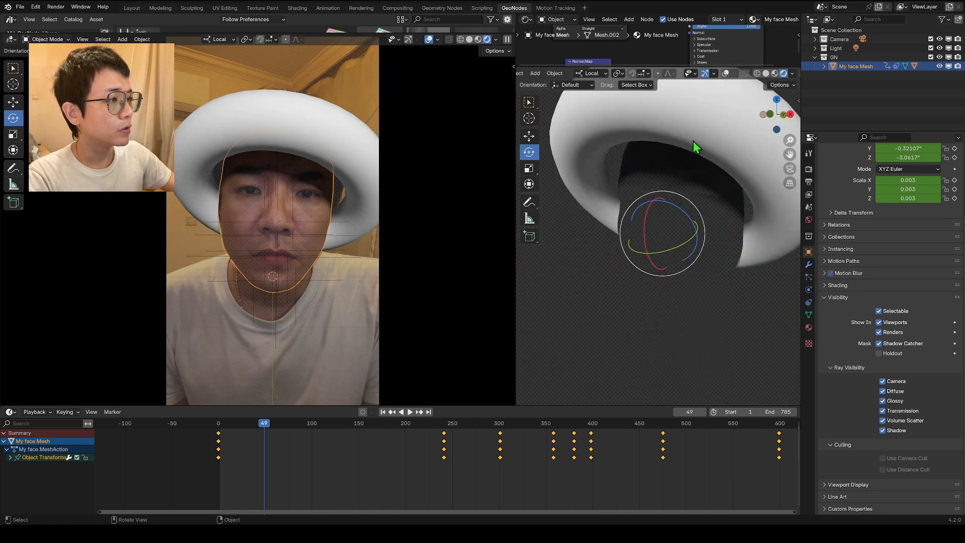
pyautogui.moveTo(629, 276); pyautogui.dragTo(689, 159, button='middle')
pyautogui.moveTo(695, 207); pyautogui.dragTo(625, 250, button='middle')
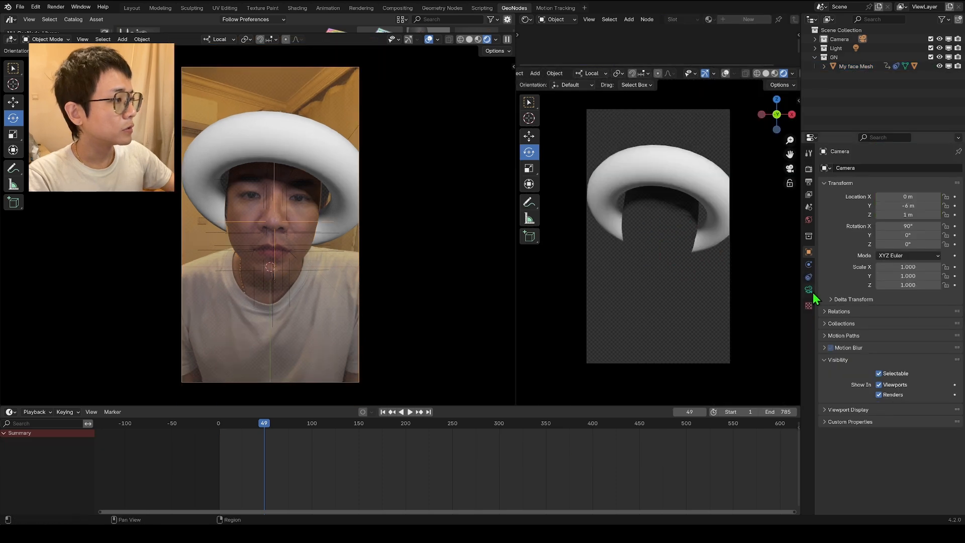
# - Set the opacity of the camera's background movie clip to 1.000
pyautogui.click(808, 289)
pyautogui.scroll(-3, 917, 428)
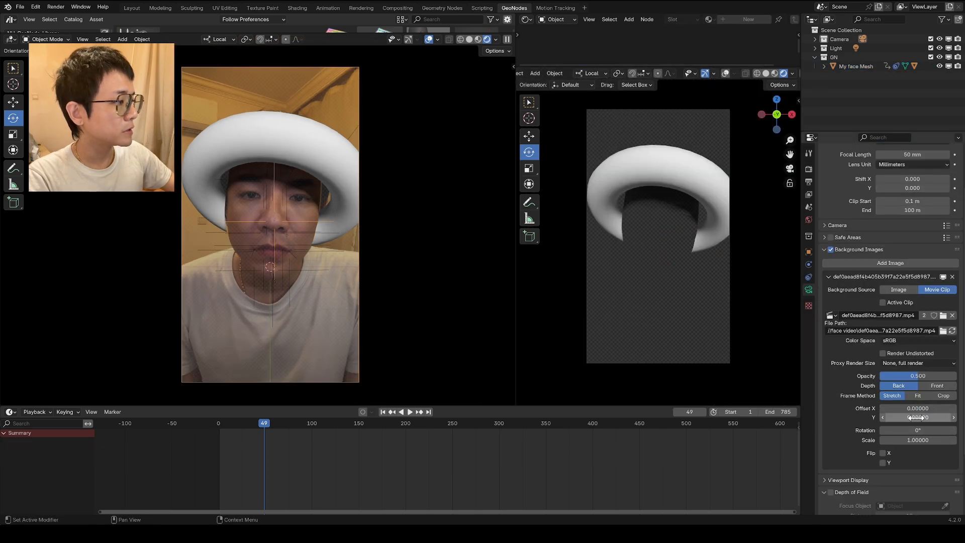
pyautogui.moveTo(908, 377); pyautogui.dragTo(955, 377)
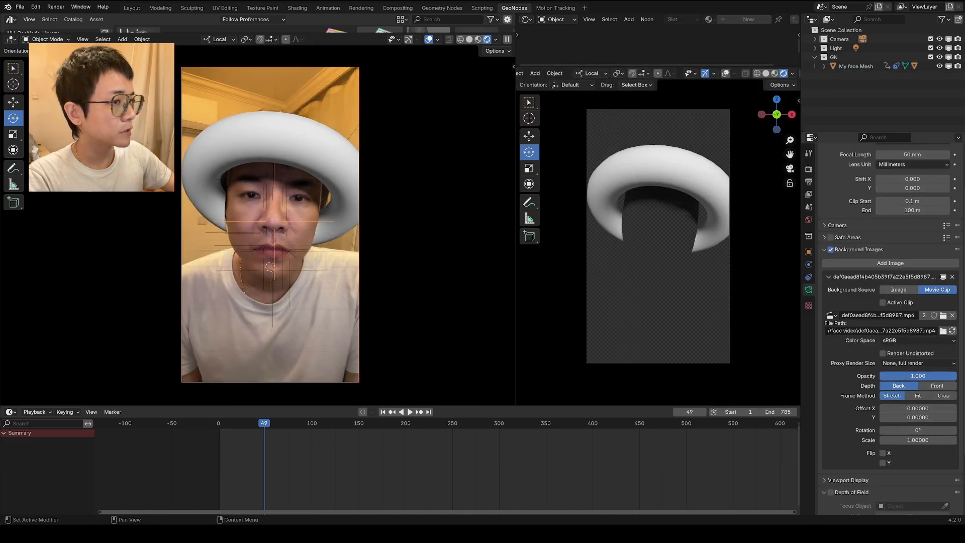
pyautogui.scroll(2, 345, 269)
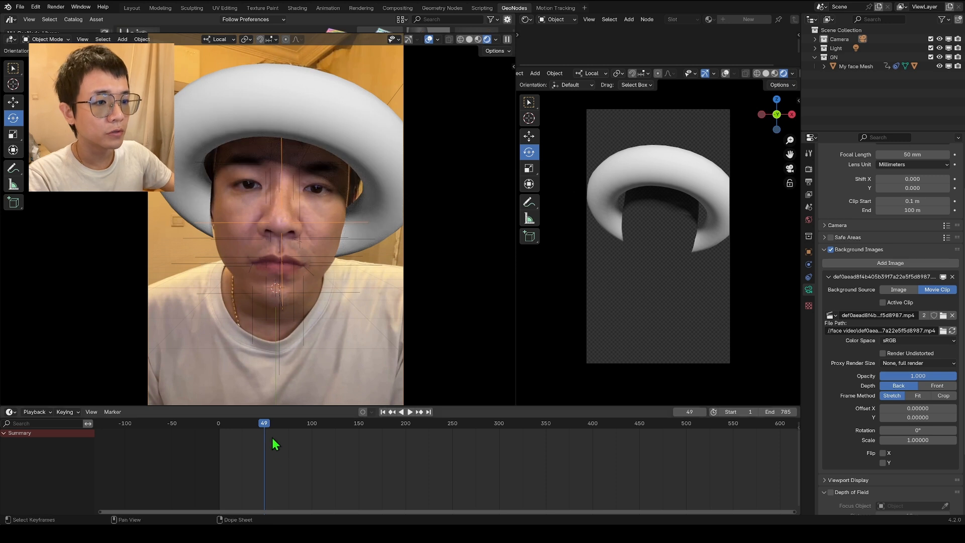
# - Play back the shot to check the torus against the full-opacity footage, and return to frame 0
pyautogui.moveTo(264, 426); pyautogui.dragTo(234, 430)
pyautogui.press('space')
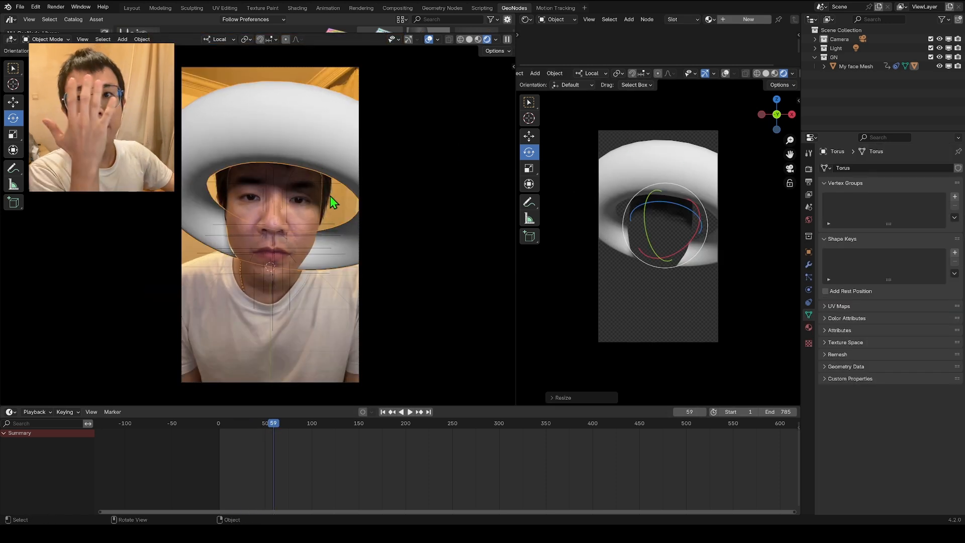
pyautogui.click(657, 151)
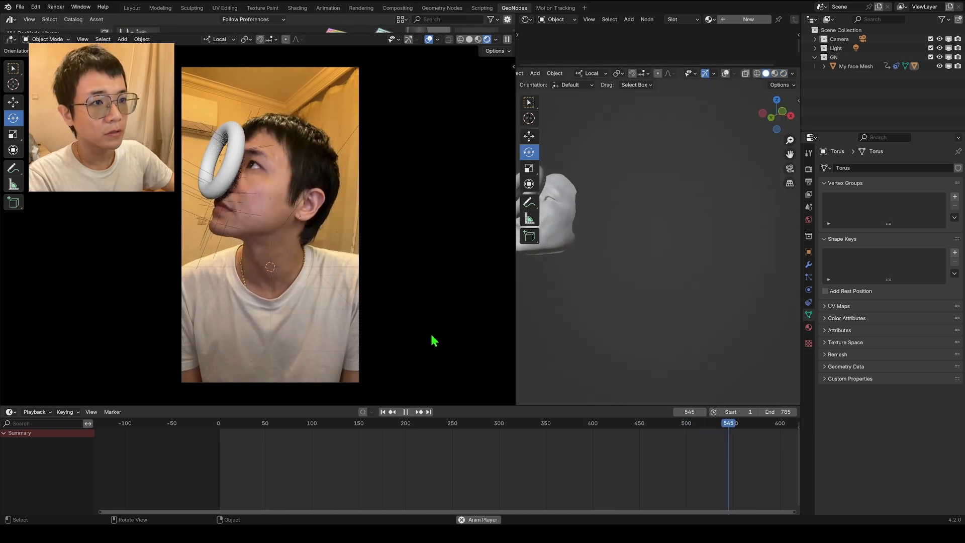
pyautogui.scroll(-2, 661, 337)
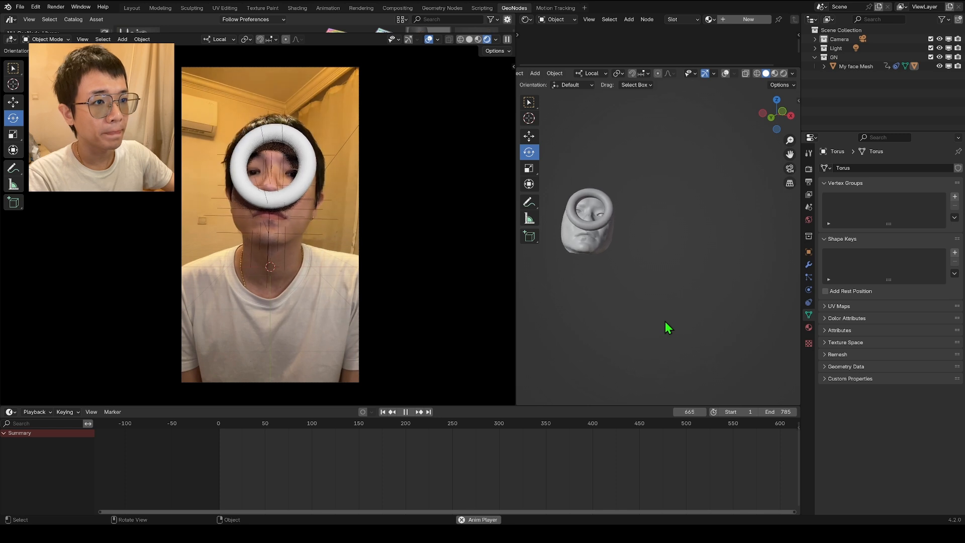
pyautogui.scroll(-1, 370, 312)
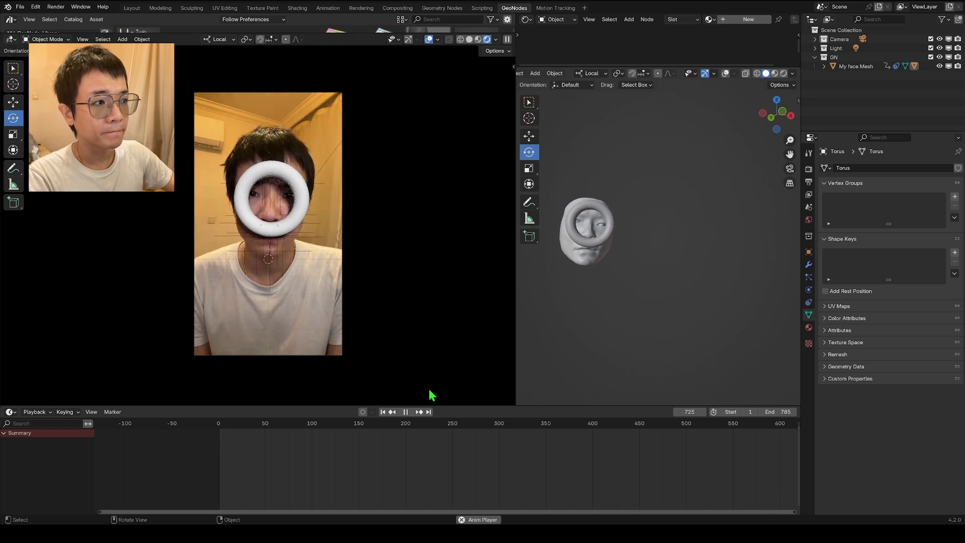
pyautogui.press('space')
pyautogui.moveTo(238, 425); pyautogui.dragTo(217, 428)
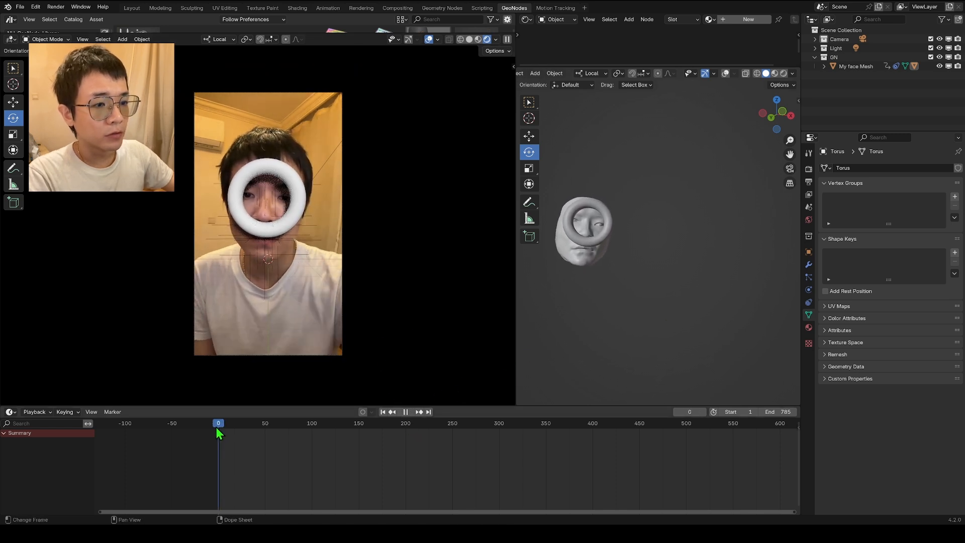
pyautogui.click(790, 170)
pyautogui.scroll(2, 299, 198)
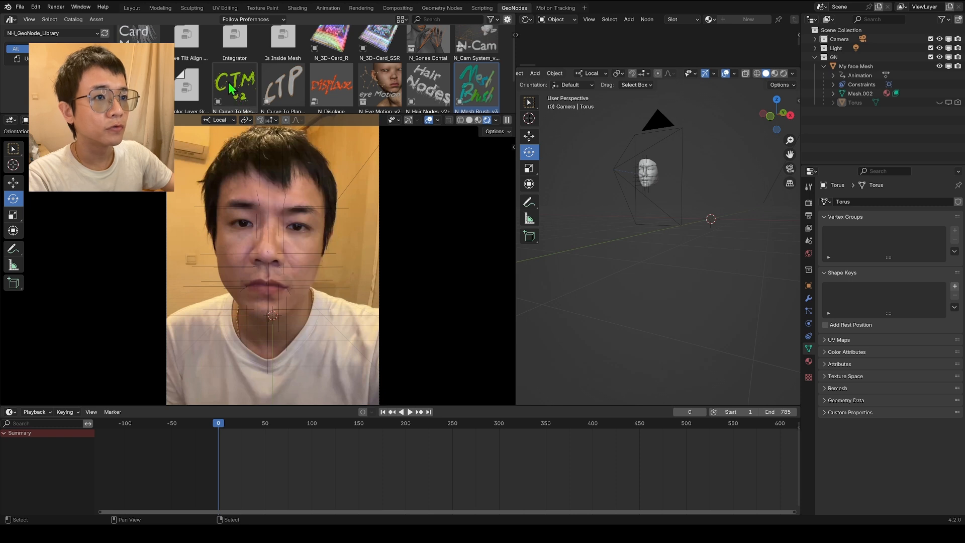
# - Add the N_Curve To Mesh_v2 asset from the NH_GeoNode_Library to the scene and move it away from the face
pyautogui.scroll(-1, 236, 72)
pyautogui.moveTo(238, 76); pyautogui.dragTo(640, 274)
pyautogui.moveTo(640, 273); pyautogui.dragTo(715, 256, button='middle')
pyautogui.scroll(3, 730, 266)
pyautogui.press('g')
pyautogui.click(634, 252)
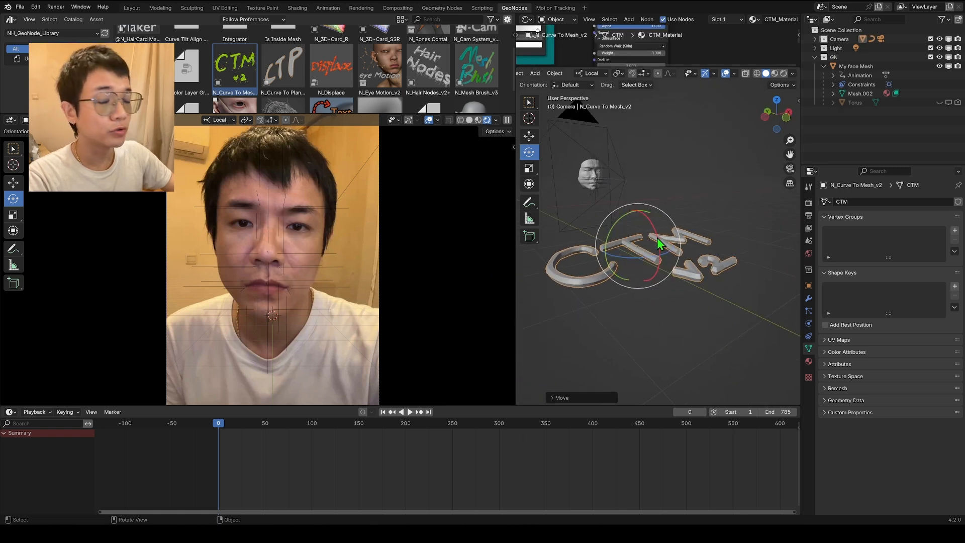
# - Draw freehand curve strokes over the face mesh in the CTM Curve object from the camera view
pyautogui.scroll(4, 637, 238)
pyautogui.scroll(-6, 643, 236)
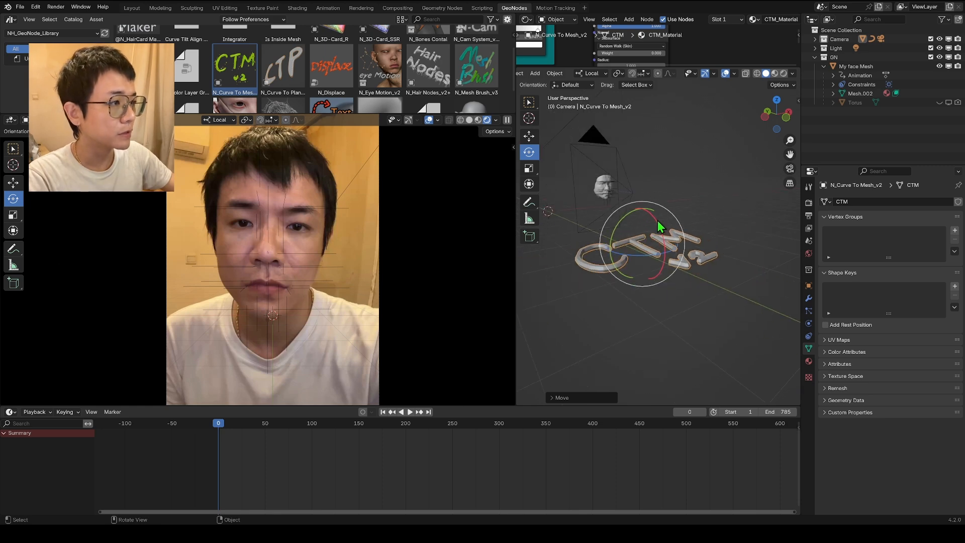
pyautogui.moveTo(657, 224); pyautogui.dragTo(637, 233, button='middle')
pyautogui.scroll(5, 645, 247)
pyautogui.moveTo(661, 263)
pyautogui.mouseDown(button='middle')
pyautogui.moveTo(652, 269)
pyautogui.moveTo(695, 194)
pyautogui.mouseUp(button='middle')
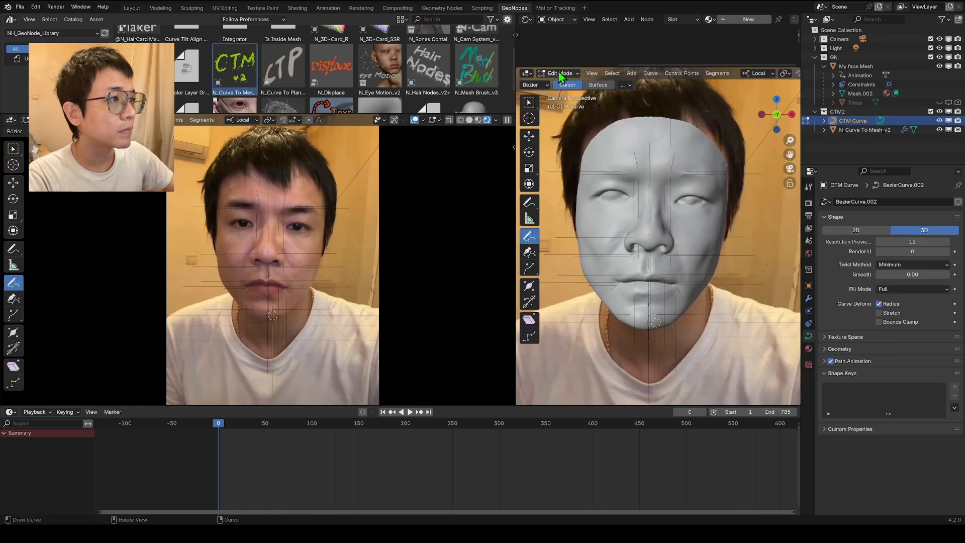
pyautogui.moveTo(664, 308); pyautogui.dragTo(700, 265)
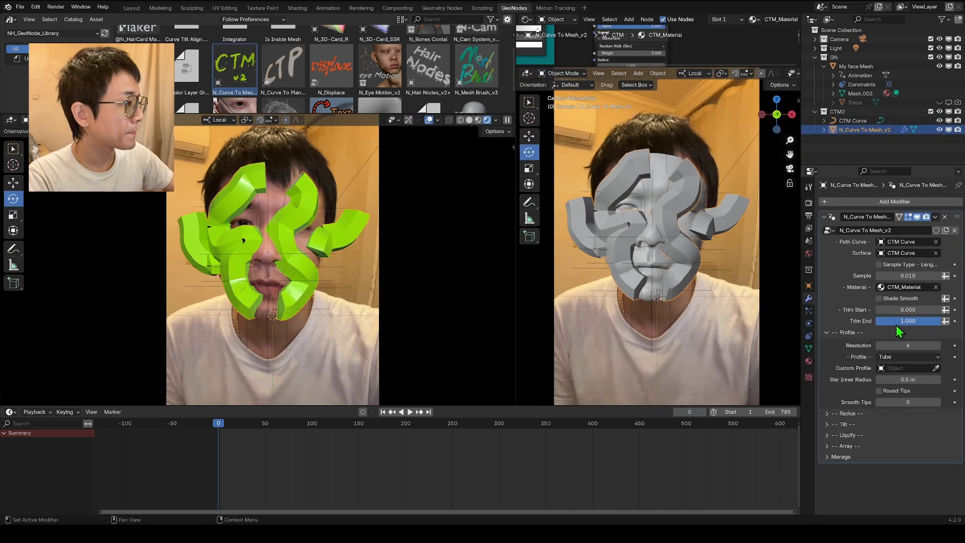
# - Set the tube radius X and Y of the N_Curve To Mesh_v2 modifier to 0.05
pyautogui.click(828, 415)
pyautogui.moveTo(908, 426); pyautogui.dragTo(907, 435)
pyautogui.write('0.05')
pyautogui.press('Return')
pyautogui.scroll(-3, 865, 468)
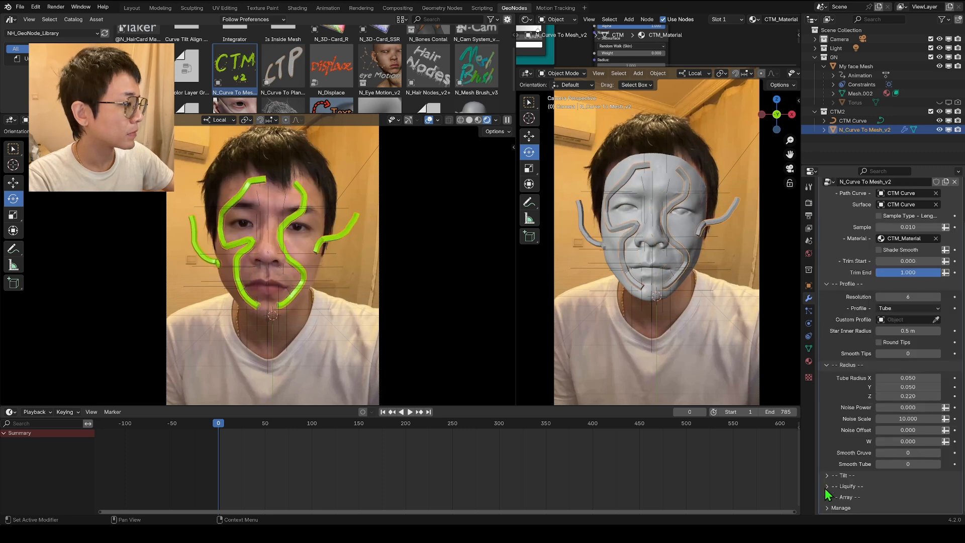
# - Enable Liquify in the N_Curve To Mesh_v2 modifier with a radius and tips radius of 0.020
pyautogui.click(825, 487)
pyautogui.scroll(-5, 834, 477)
pyautogui.click(880, 406)
pyautogui.moveTo(908, 397); pyautogui.dragTo(892, 440)
pyautogui.scroll(3, 657, 290)
pyautogui.scroll(-2, 659, 238)
pyautogui.click(567, 72)
pyautogui.scroll(-1, 874, 442)
pyautogui.scroll(-3, 273, 301)
pyautogui.scroll(3, 704, 201)
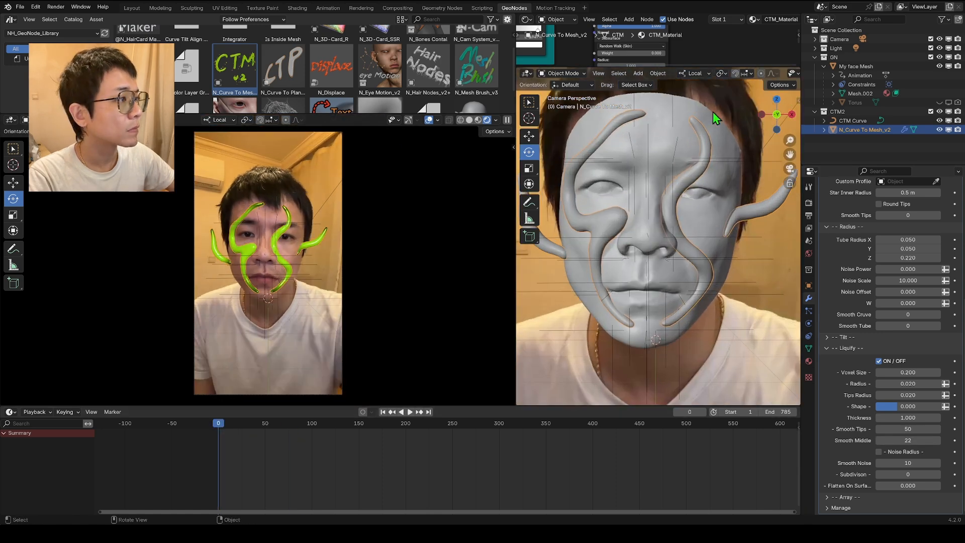
# - Parent the CTM Curve object to the face mesh
pyautogui.click(853, 121)
pyautogui.moveTo(703, 181); pyautogui.dragTo(643, 153, button='middle')
pyautogui.scroll(-2, 644, 164)
pyautogui.scroll(-3, 764, 75)
pyautogui.scroll(5, 690, 226)
pyautogui.scroll(-3, 753, 135)
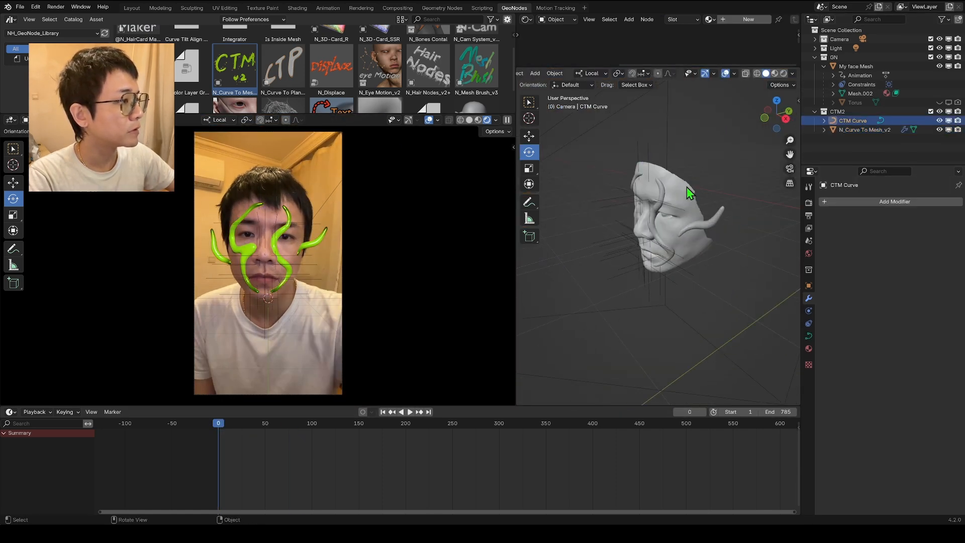
pyautogui.scroll(2, 687, 187)
pyautogui.keyDown('shift'); pyautogui.click(696, 175); pyautogui.keyUp('shift')
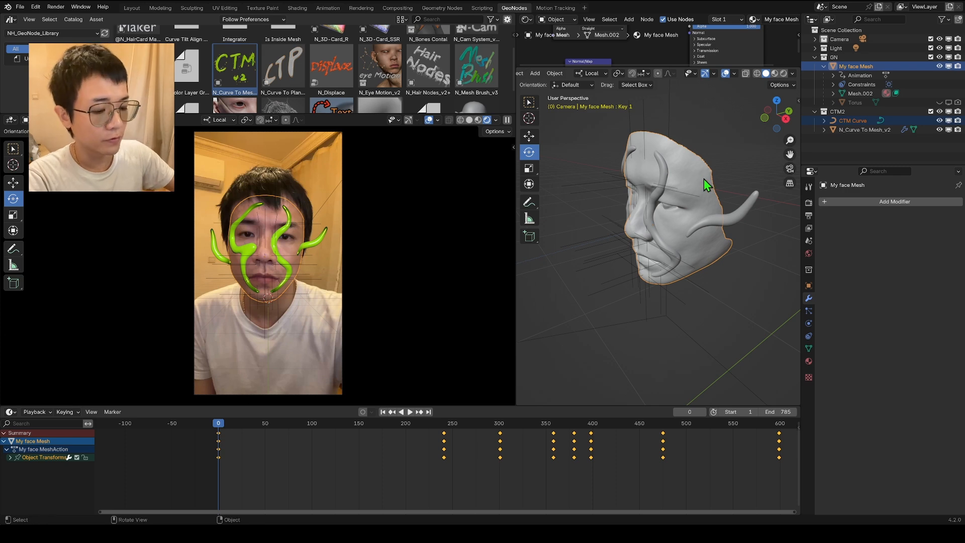
pyautogui.hotkey('ctrl', 'p')
pyautogui.click(663, 180)
pyautogui.moveTo(679, 447); pyautogui.dragTo(719, 468)
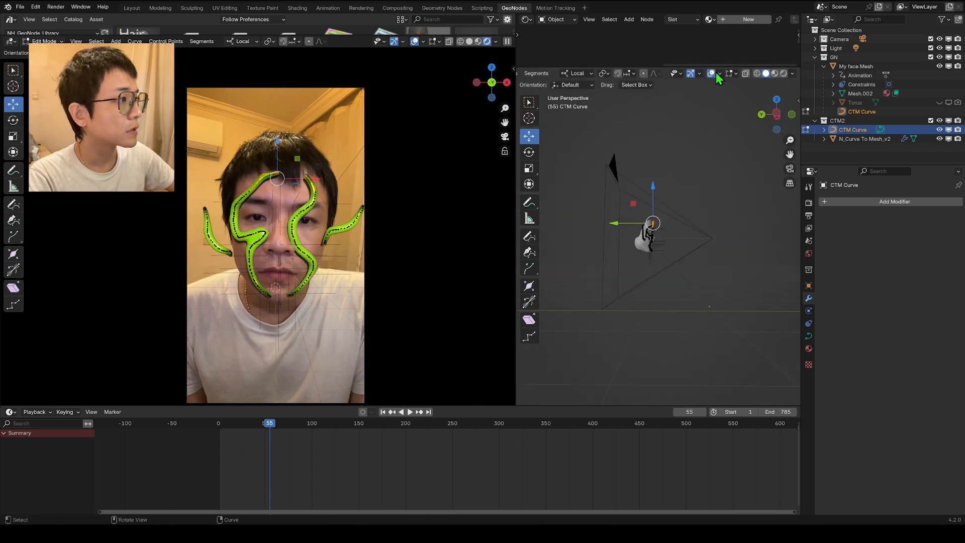
# - Check across several frames that the curve tubes follow the tracked head, and inspect the rendered frame 73
pyautogui.moveTo(266, 435); pyautogui.dragTo(238, 435)
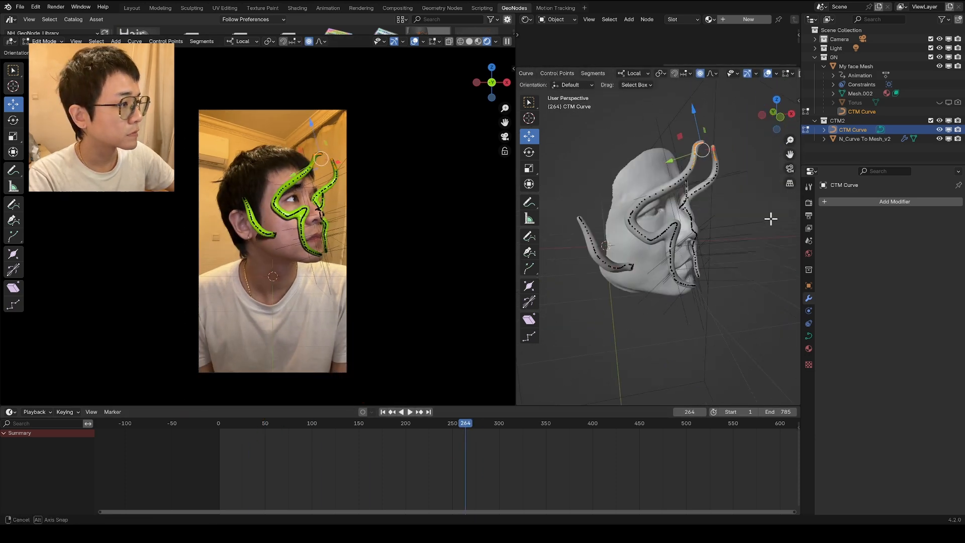
pyautogui.click(469, 43)
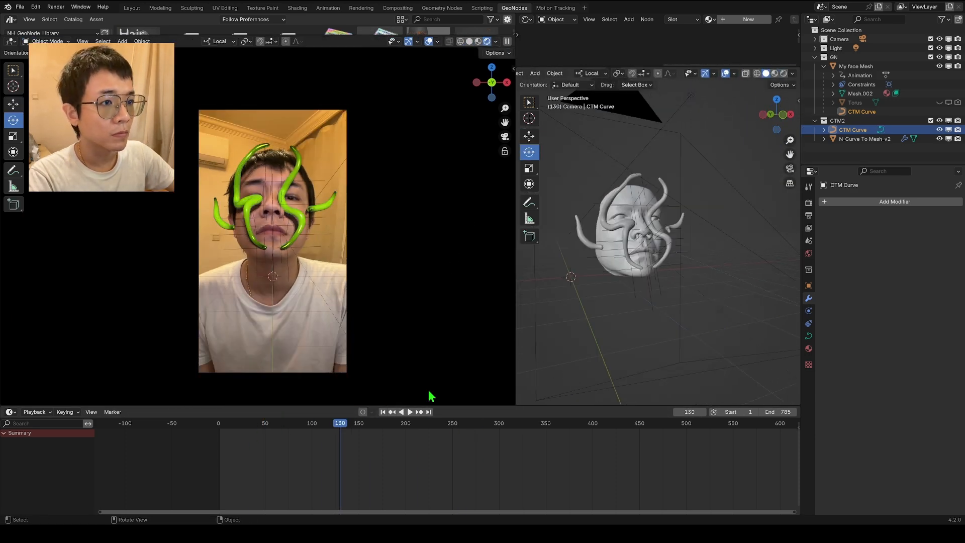
pyautogui.moveTo(437, 455); pyautogui.dragTo(446, 483)
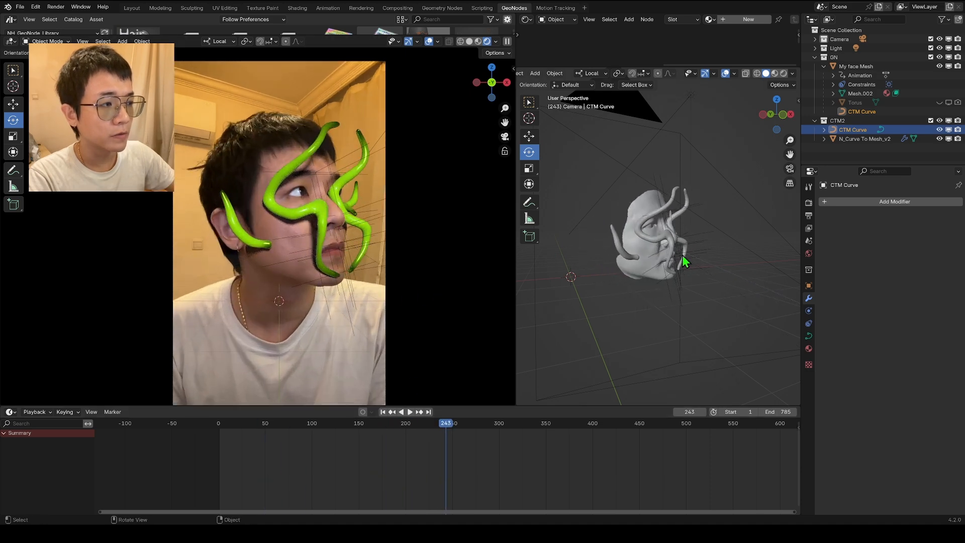
pyautogui.moveTo(449, 425); pyautogui.dragTo(293, 444)
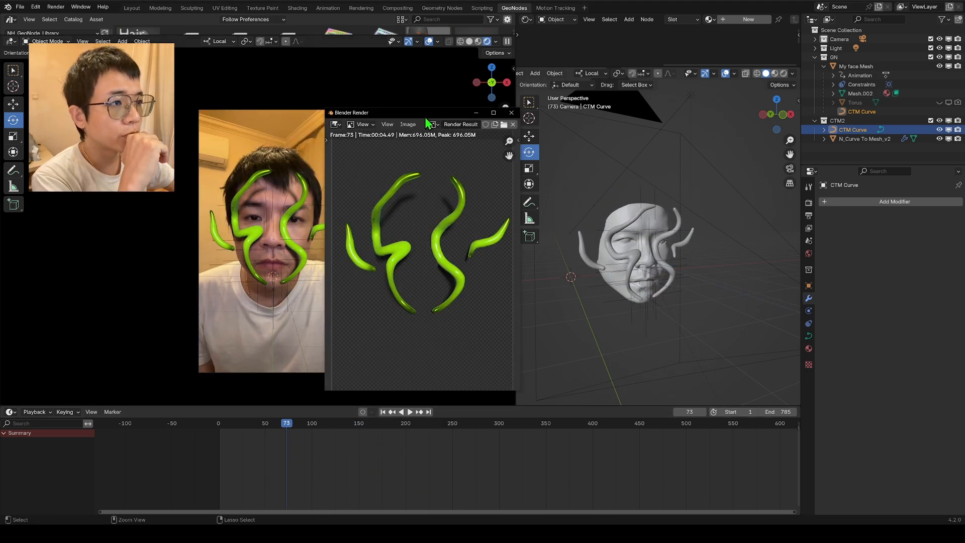
pyautogui.moveTo(426, 117); pyautogui.dragTo(458, 42)
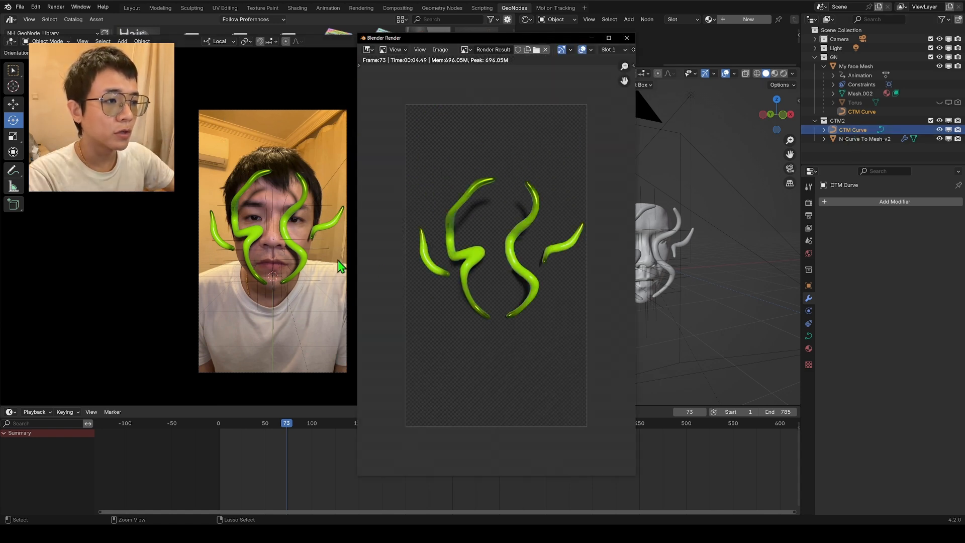
pyautogui.scroll(1, 512, 331)
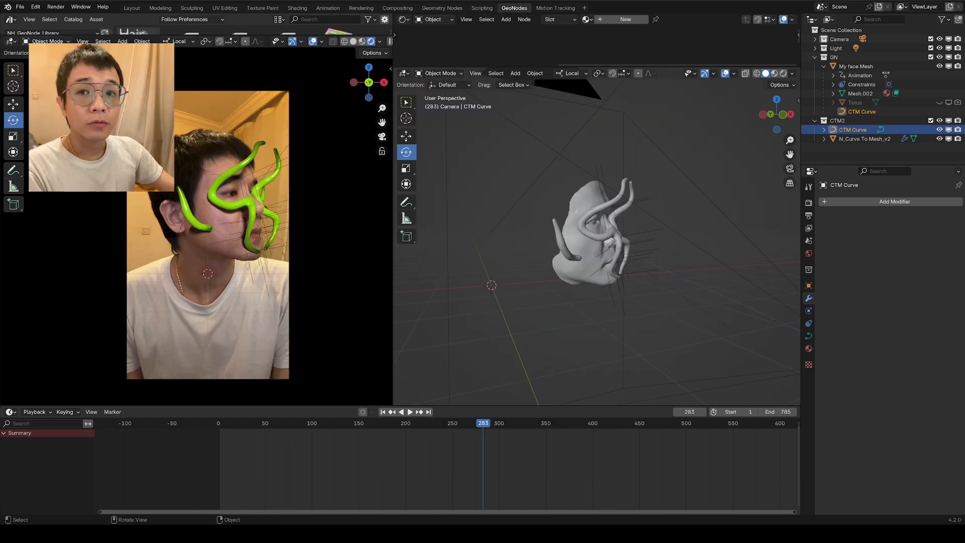
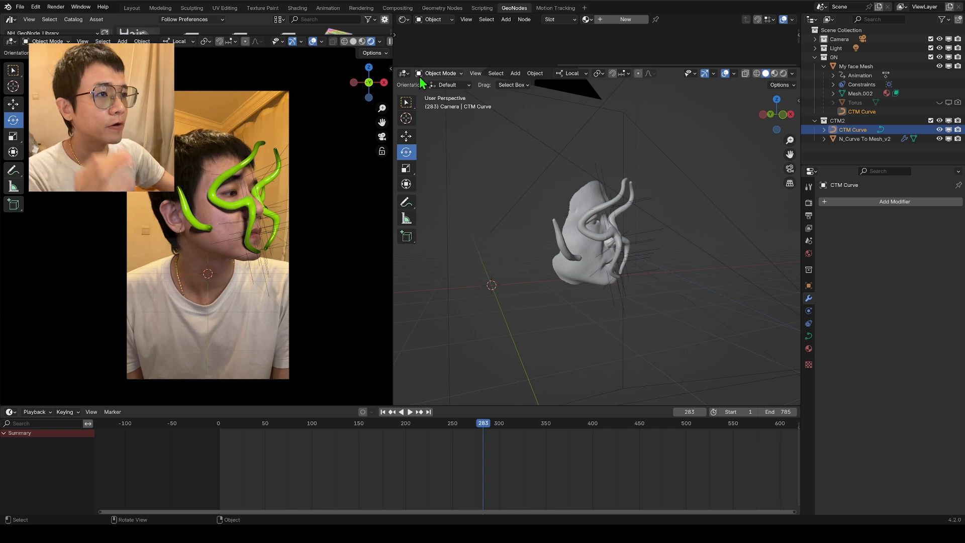
# - Change the solid-shaded 3D viewport into a Compositor editor and move the Composite node well away from the Render Layers node
pyautogui.click(404, 74)
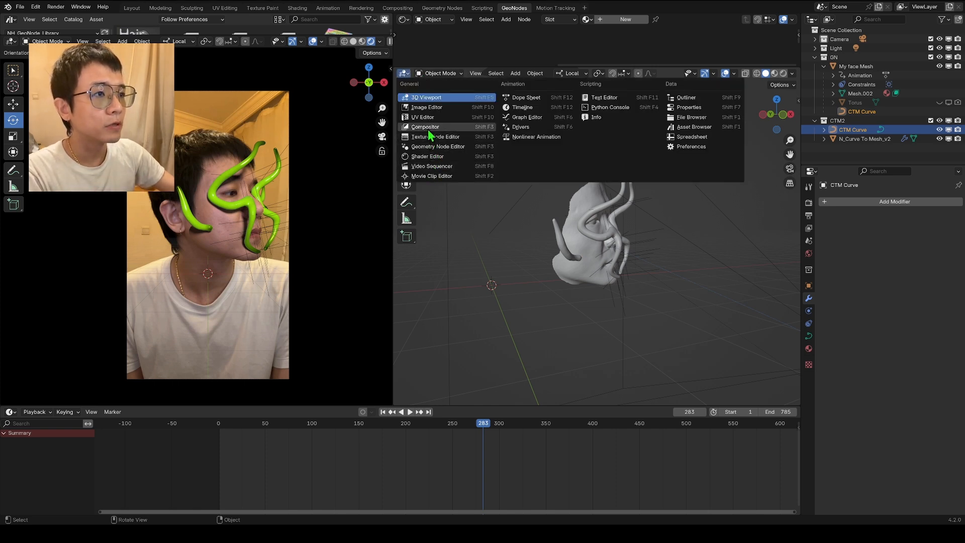
pyautogui.click(428, 129)
pyautogui.moveTo(641, 248); pyautogui.dragTo(537, 228, button='middle')
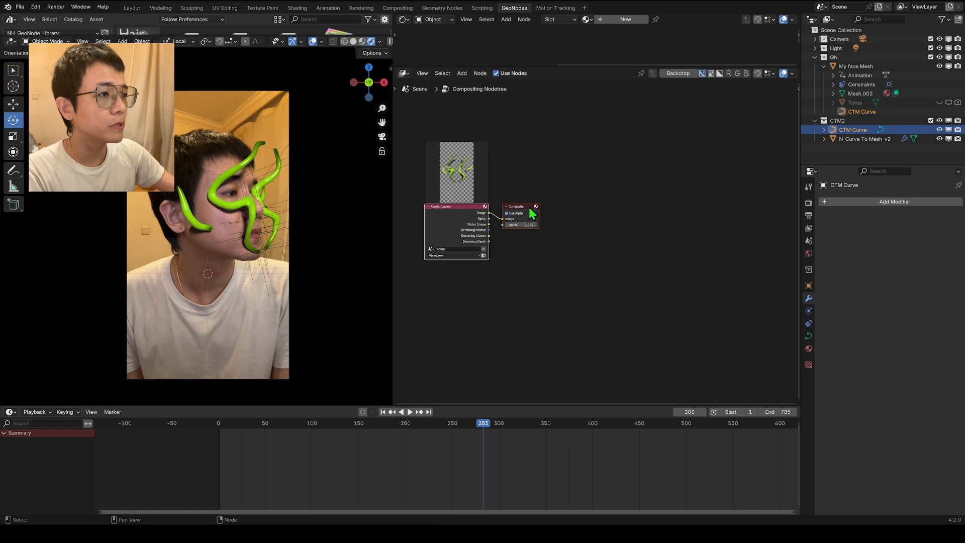
pyautogui.moveTo(529, 207); pyautogui.dragTo(609, 216)
pyautogui.rightClick(609, 216)
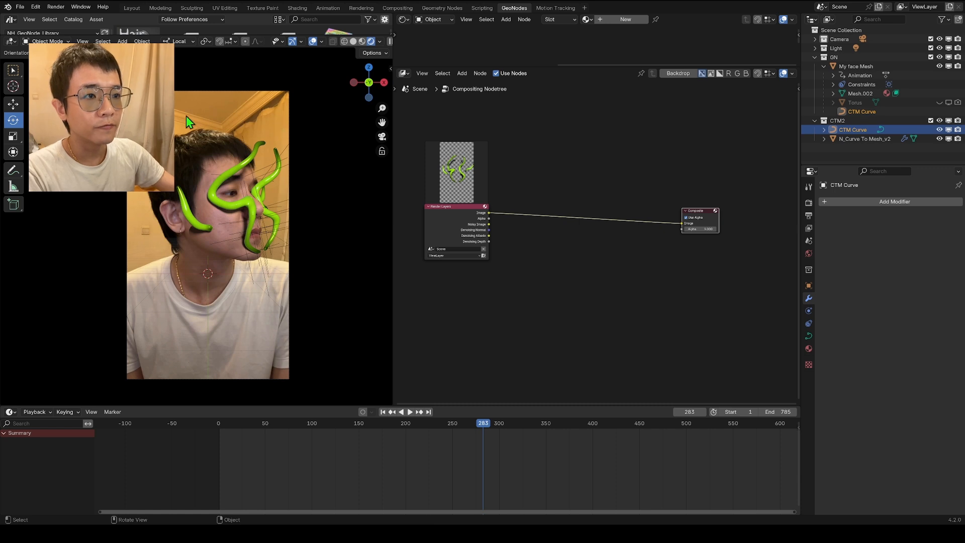
# - Select the Camera object in the Camera collection and disable its Background Images
pyautogui.click(816, 39)
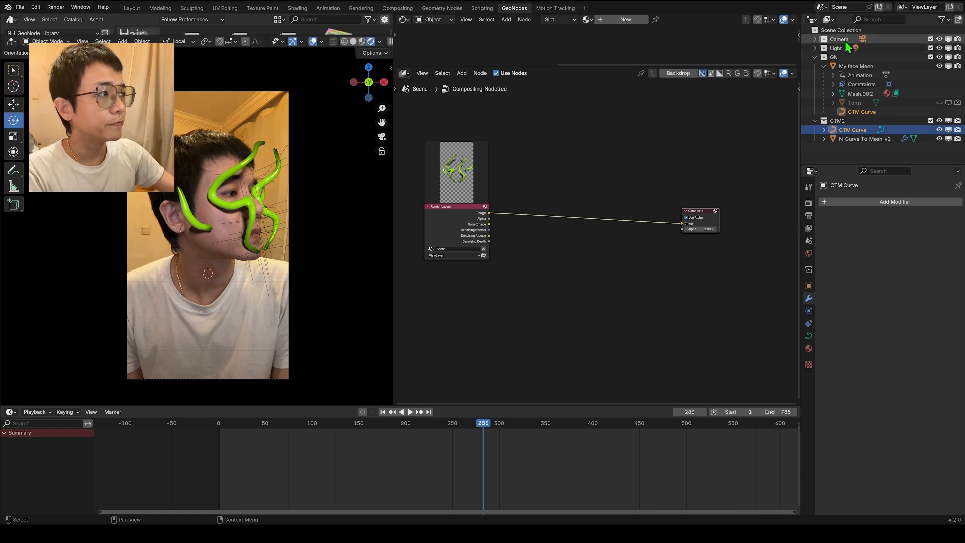
pyautogui.click(845, 48)
pyautogui.click(808, 323)
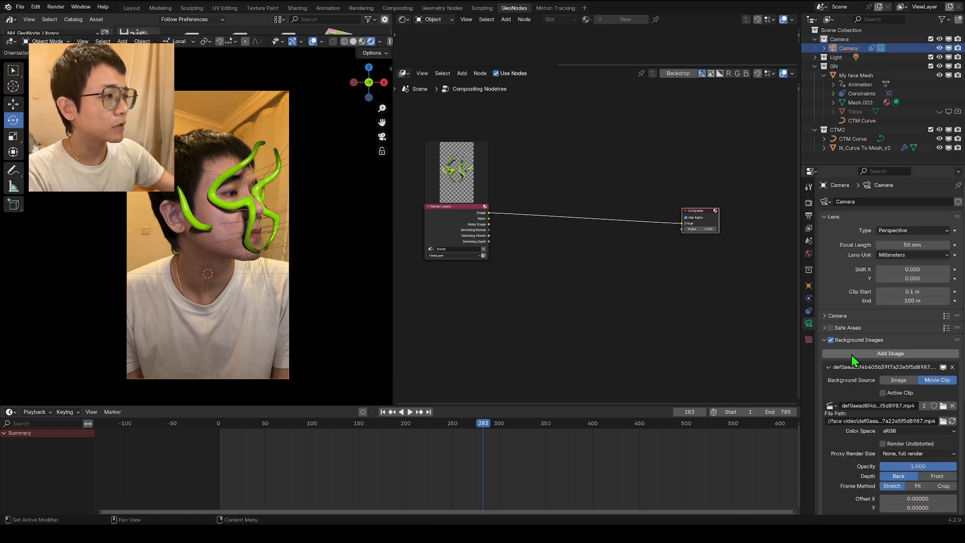
pyautogui.scroll(-3, 851, 355)
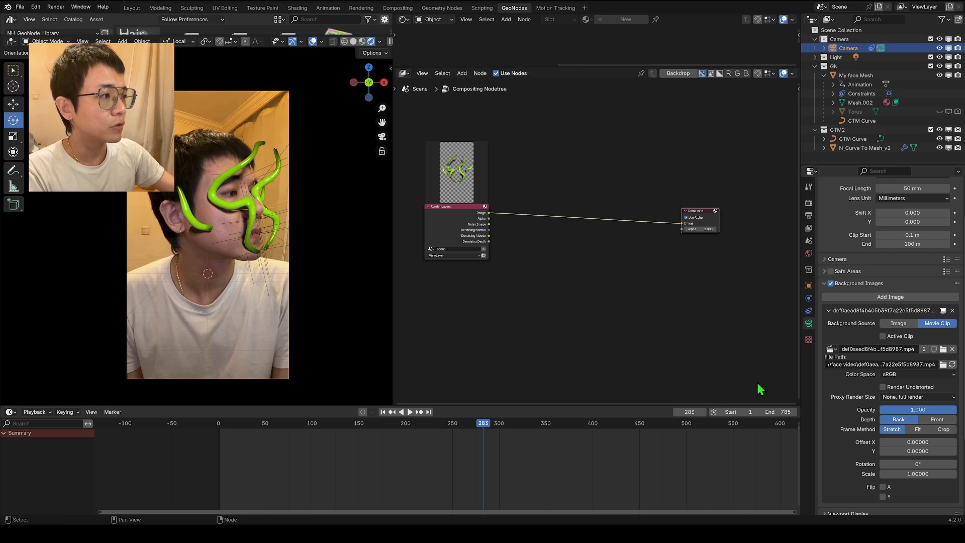
pyautogui.click(831, 284)
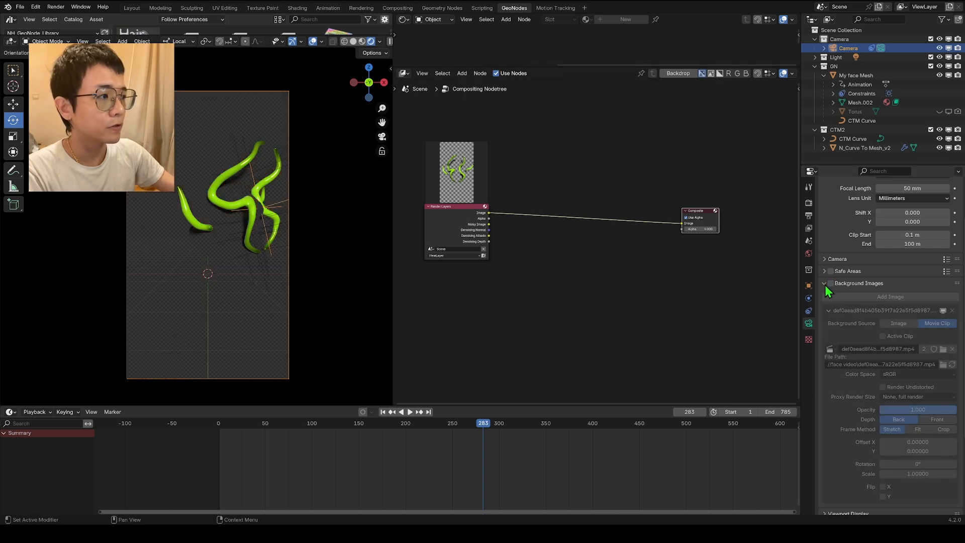
pyautogui.click(827, 284)
# - Lower the Composite node and add the face footage MP4 as a movie node beneath the Render Layers node
pyautogui.moveTo(546, 273); pyautogui.dragTo(553, 265, button='middle')
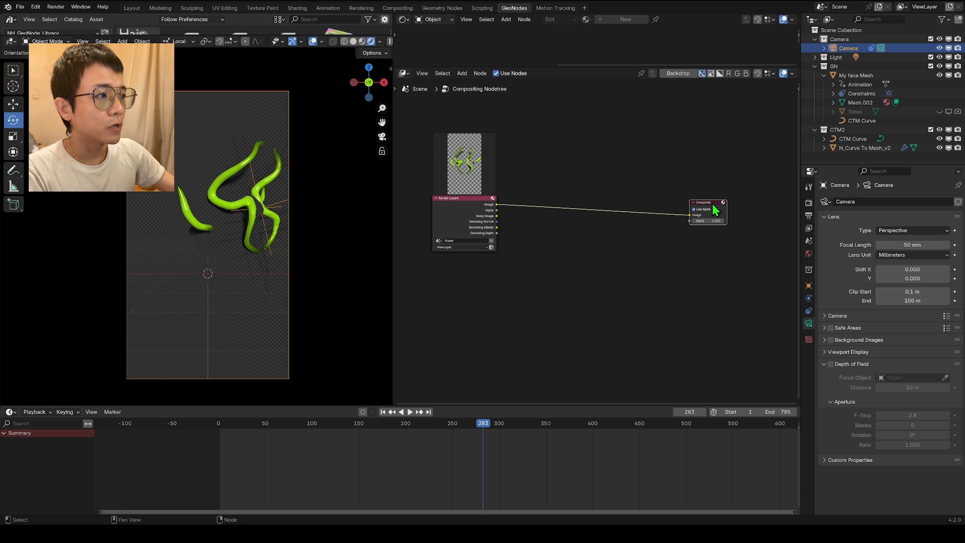
pyautogui.moveTo(716, 210); pyautogui.dragTo(734, 244)
pyautogui.moveTo(546, 306); pyautogui.dragTo(559, 272, button='middle')
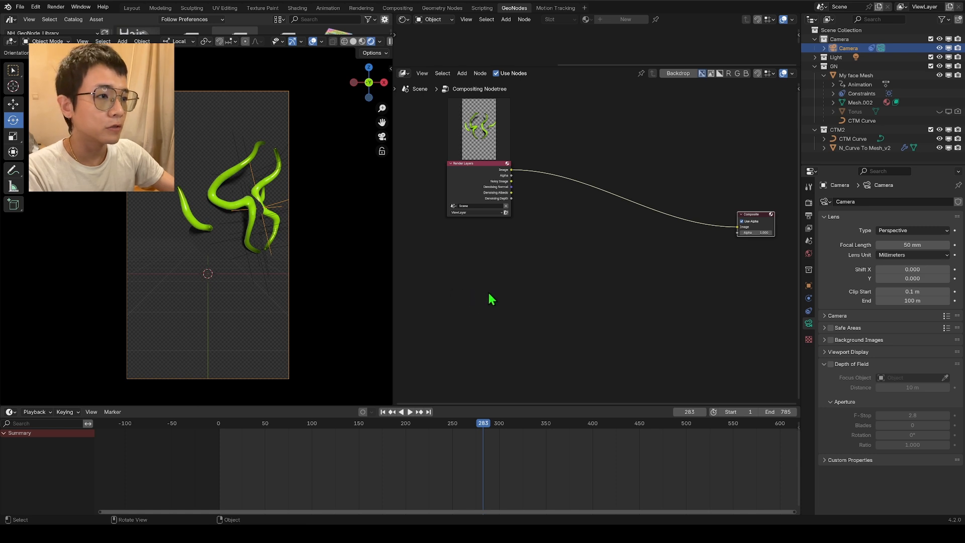
pyautogui.moveTo(488, 293); pyautogui.dragTo(489, 293)
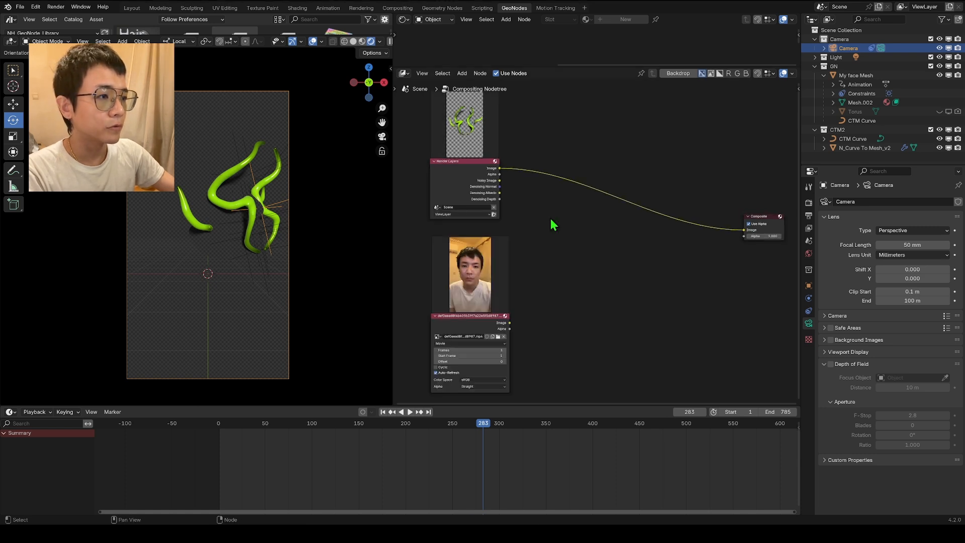
# - Insert an Alpha Over node on the link between the Render Layers and Composite nodes
pyautogui.hotkey('shift', 'a')
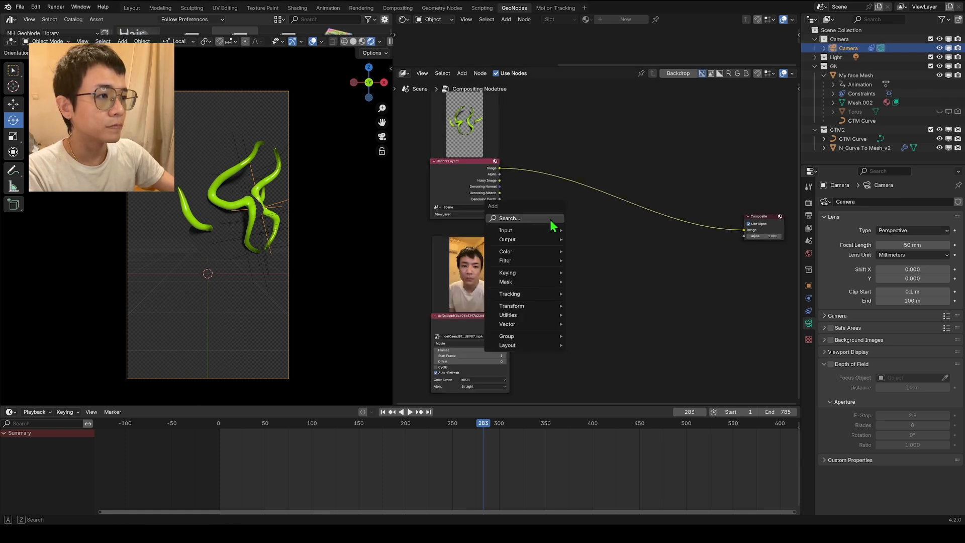
pyautogui.click(550, 219)
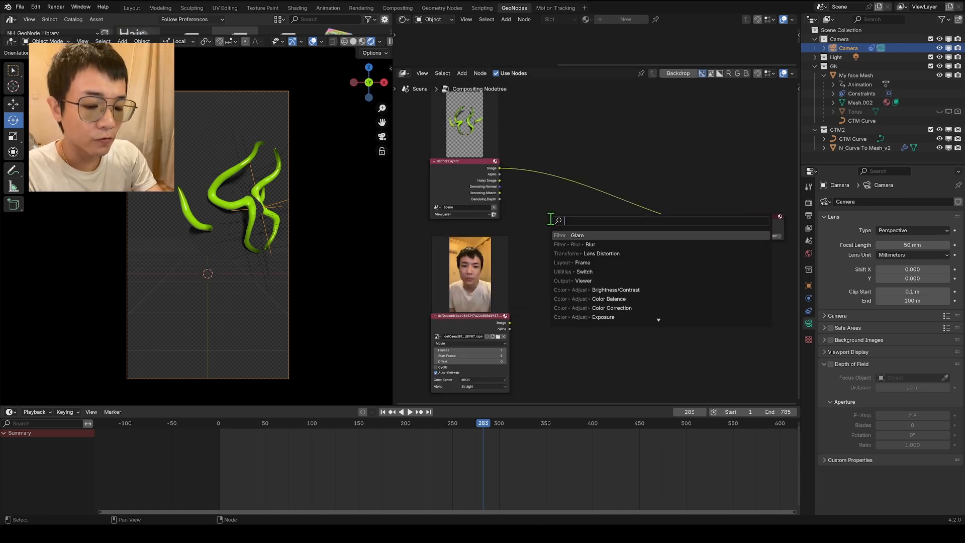
pyautogui.write('o')
pyautogui.press('Return')
pyautogui.click(630, 195)
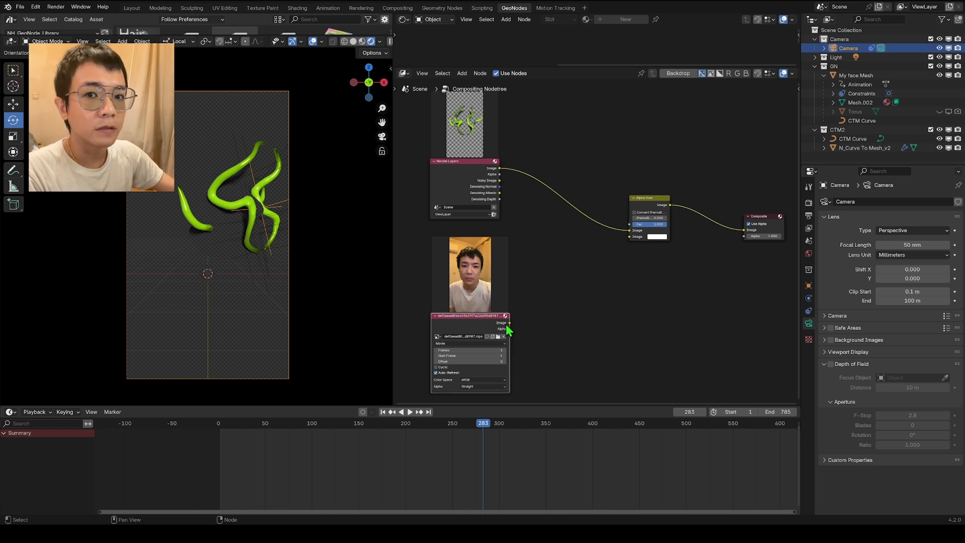
# - Connect the footage node's Image output to the lower Image input of the Alpha Over node
pyautogui.moveTo(510, 323); pyautogui.dragTo(612, 276)
pyautogui.moveTo(637, 238); pyautogui.dragTo(632, 237)
pyautogui.scroll(-1, 632, 237)
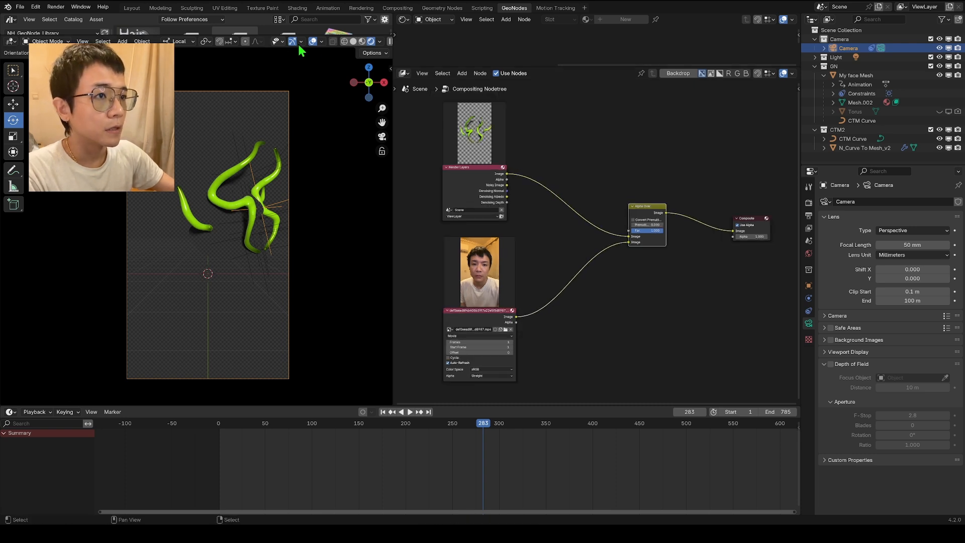
# - Set the camera viewport's Compositor option to Always and play the animation briefly
pyautogui.click(380, 42)
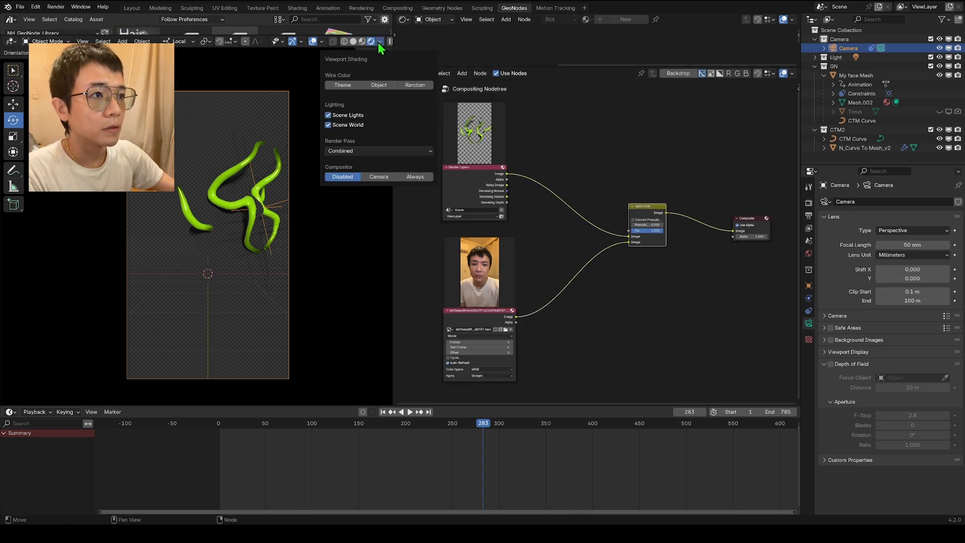
pyautogui.click(414, 176)
pyautogui.click(420, 434)
pyautogui.press('space')
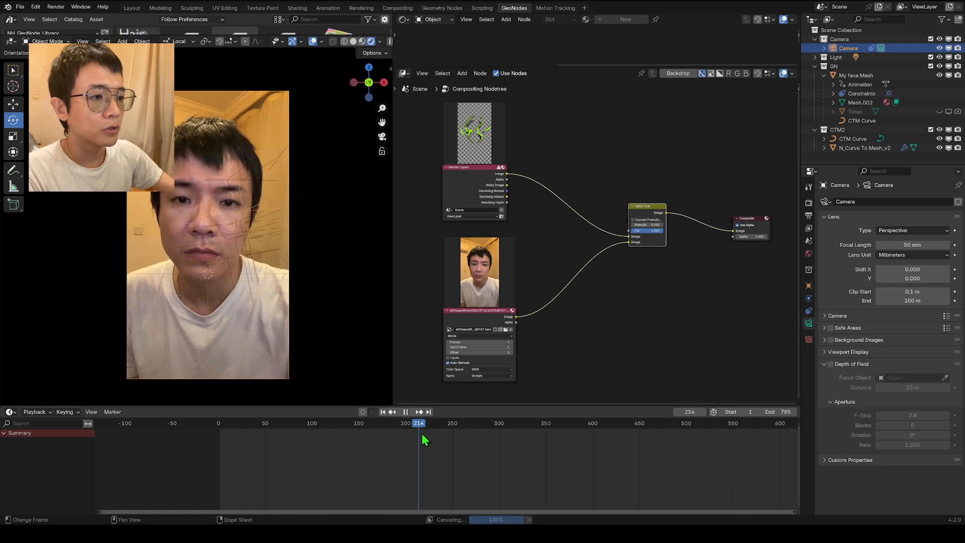
pyautogui.press('space')
# - Swap the Alpha Over inputs so the footage feeds the upper Image input and Render Layers the lower one
pyautogui.scroll(1, 637, 244)
pyautogui.moveTo(636, 242); pyautogui.dragTo(636, 235)
pyautogui.moveTo(483, 156); pyautogui.dragTo(636, 242)
pyautogui.click(406, 428)
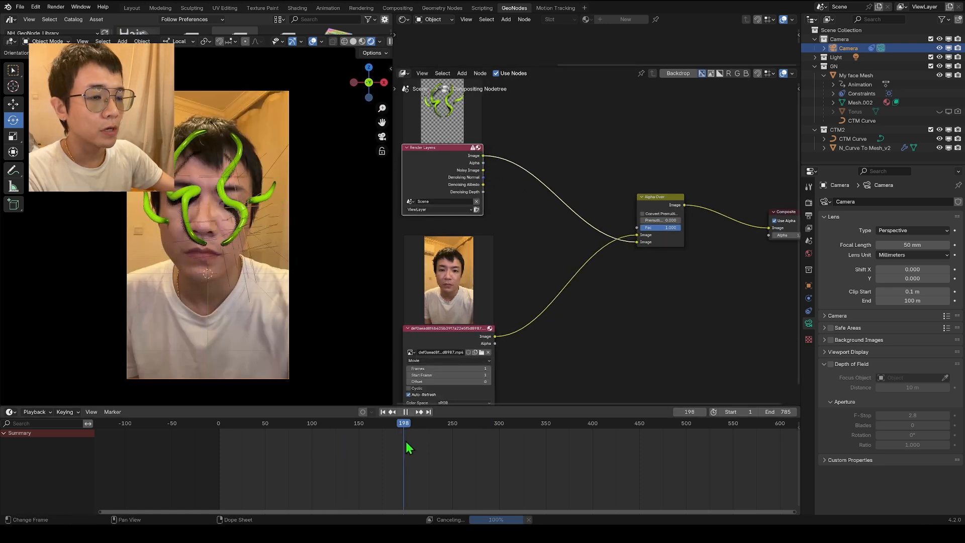
pyautogui.scroll(-2, 331, 298)
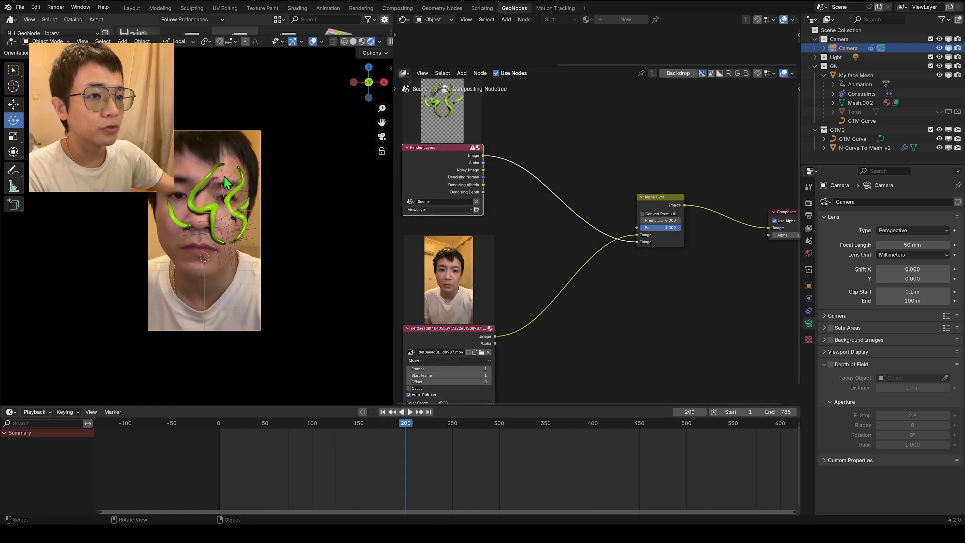
pyautogui.scroll(2, 225, 182)
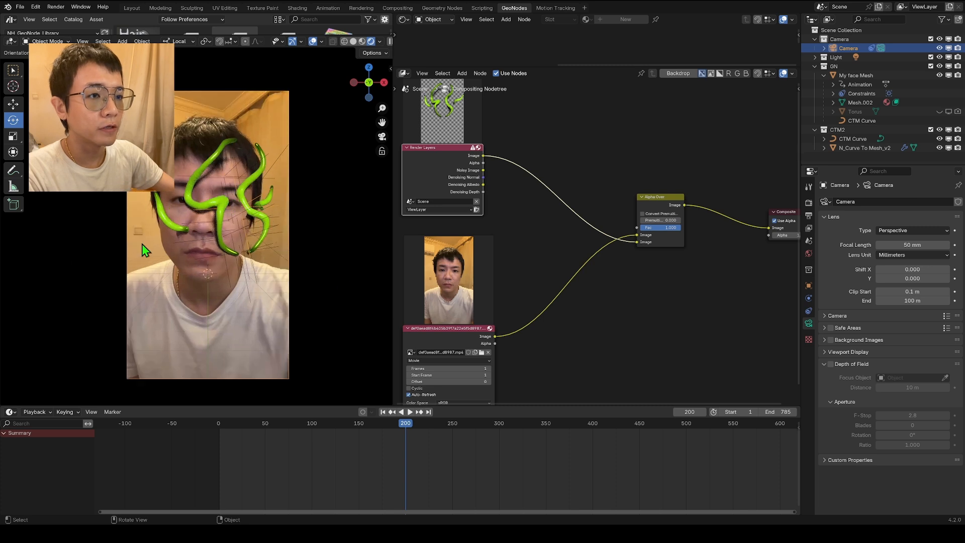
# - Set the footage node's Frames to 785 and enable Cyclic
pyautogui.moveTo(410, 427); pyautogui.dragTo(511, 427)
pyautogui.scroll(-2, 554, 336)
pyautogui.moveTo(553, 336); pyautogui.dragTo(591, 287, button='middle')
pyautogui.scroll(3, 591, 282)
pyautogui.moveTo(485, 349)
pyautogui.mouseDown(button='middle')
pyautogui.moveTo(534, 307)
pyautogui.moveTo(478, 364)
pyautogui.mouseUp(button='middle')
pyautogui.click(484, 315)
pyautogui.scroll(1, 478, 364)
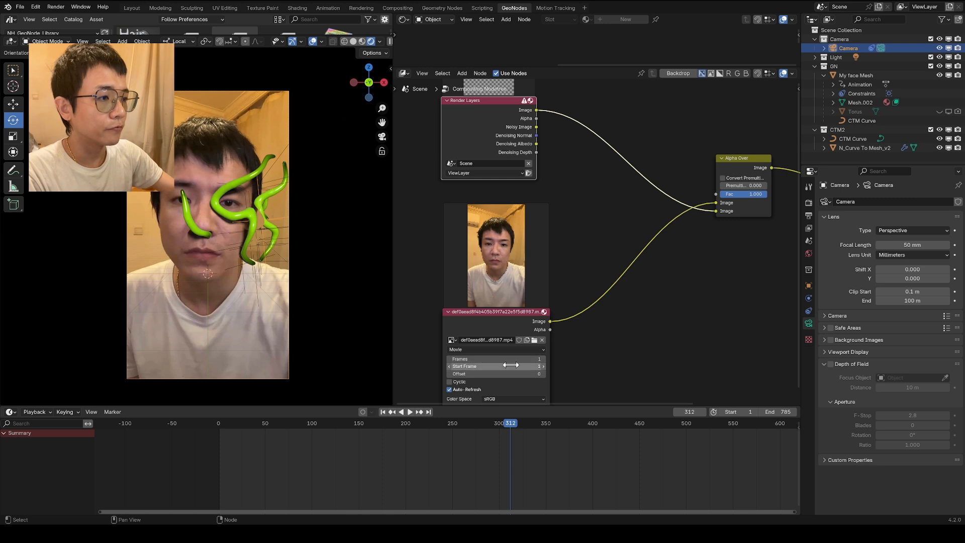
pyautogui.scroll(3, 472, 356)
pyautogui.moveTo(476, 353); pyautogui.dragTo(506, 274, button='middle')
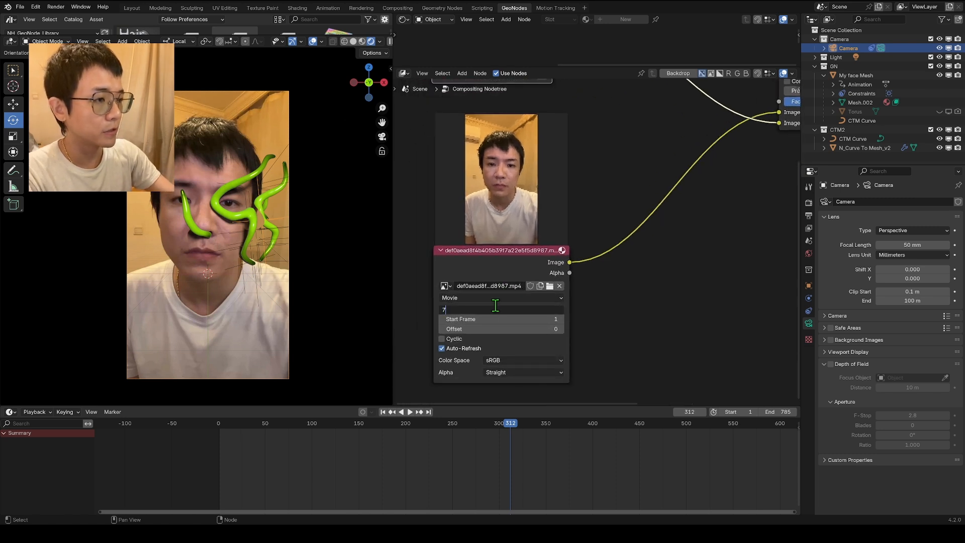
pyautogui.write('5')
pyautogui.press('Return')
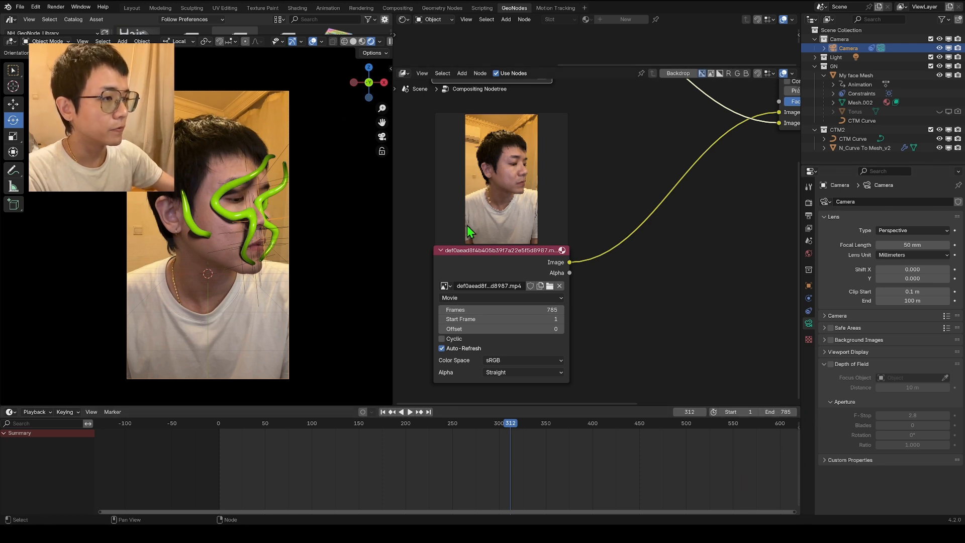
pyautogui.click(442, 339)
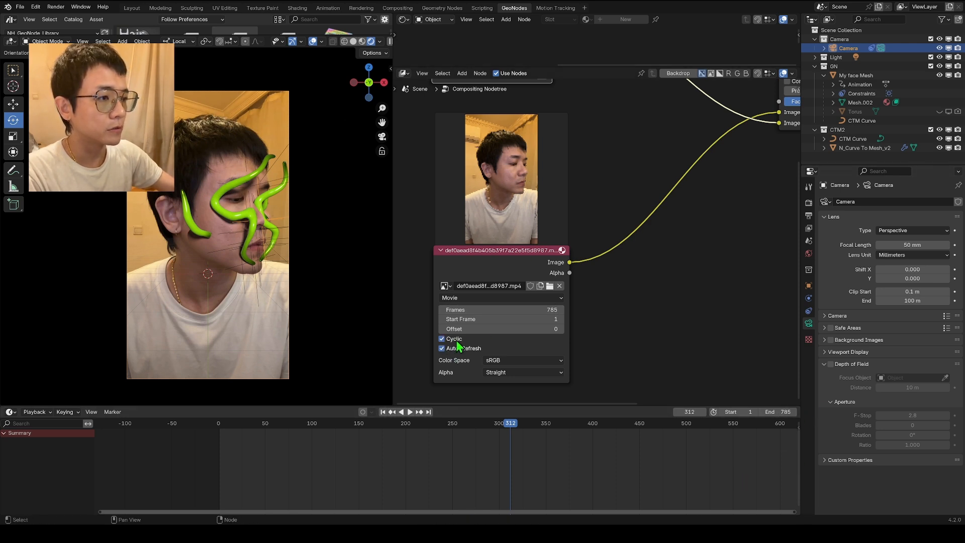
# - Spread the Render Layers and footage nodes further apart vertically in the node tree
pyautogui.scroll(-3, 539, 344)
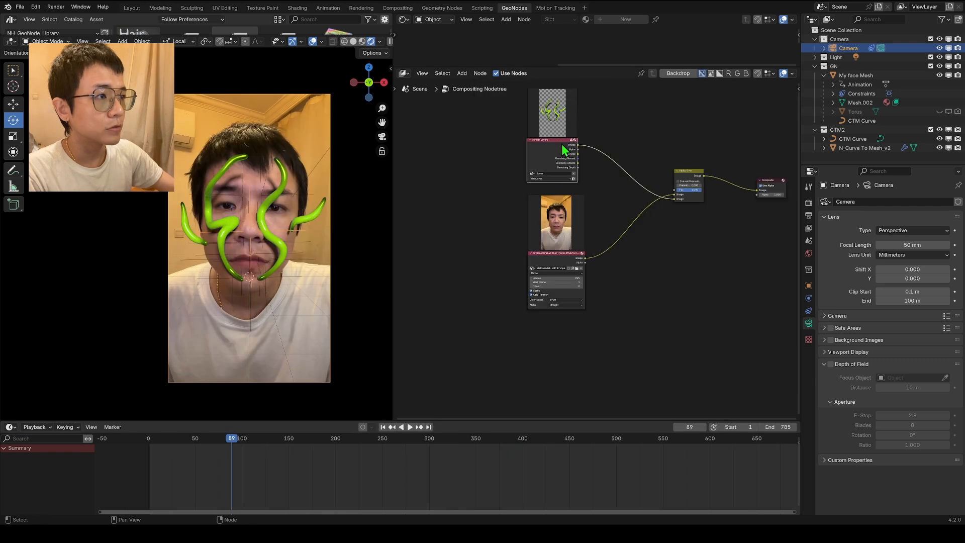
pyautogui.moveTo(570, 142); pyautogui.dragTo(548, 173, button='middle')
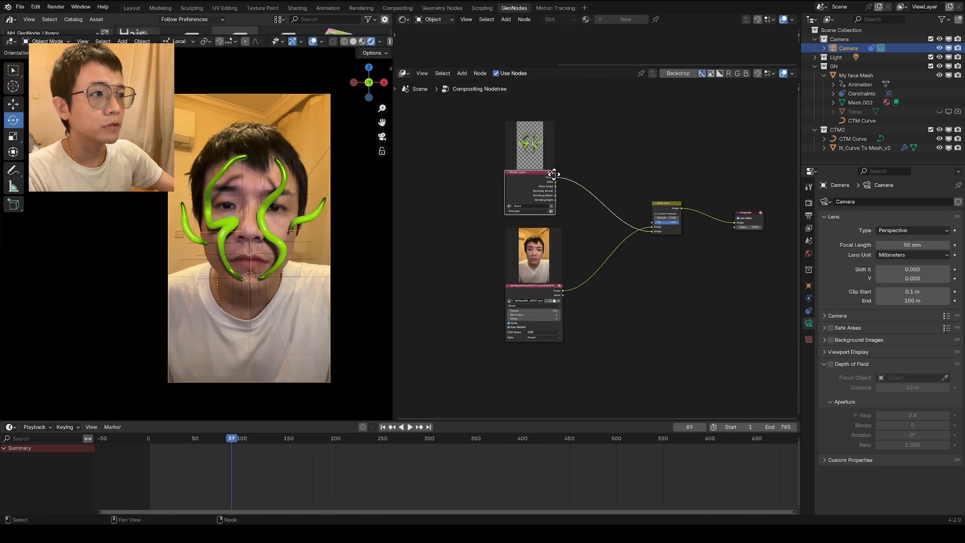
pyautogui.moveTo(548, 174); pyautogui.dragTo(553, 153)
pyautogui.moveTo(538, 294); pyautogui.dragTo(543, 298)
# - Go to frame 274 and examine how the curve tubes line up with the composited footage at different zoom levels
pyautogui.moveTo(229, 438); pyautogui.dragTo(406, 454)
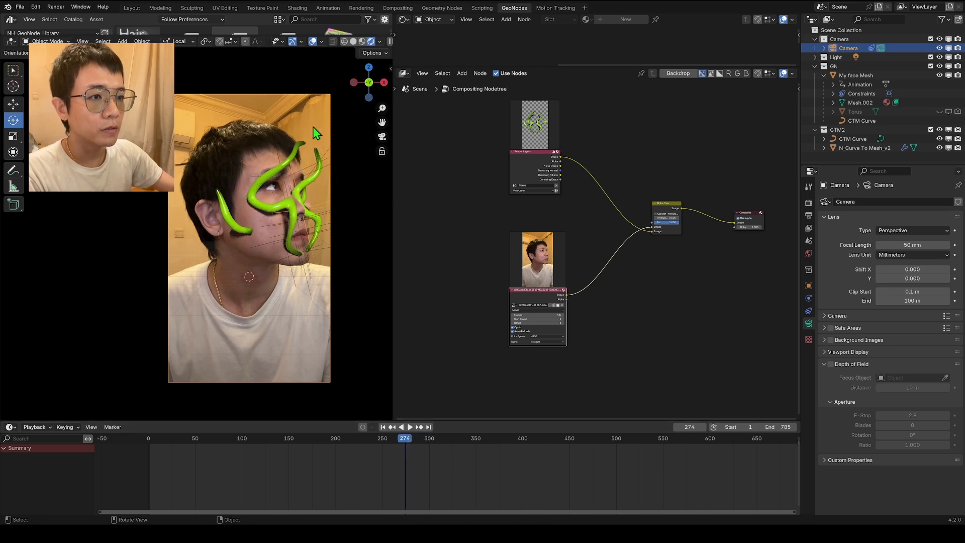
pyautogui.scroll(1, 295, 242)
pyautogui.scroll(-1, 298, 229)
pyautogui.scroll(2, 303, 216)
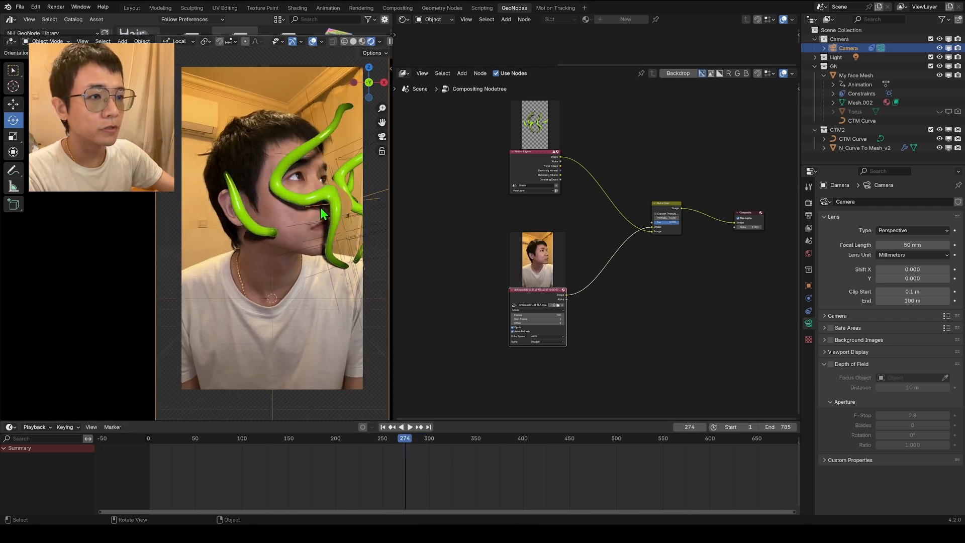
pyautogui.scroll(-2, 305, 204)
pyautogui.scroll(-2, 302, 211)
pyautogui.scroll(2, 211, 342)
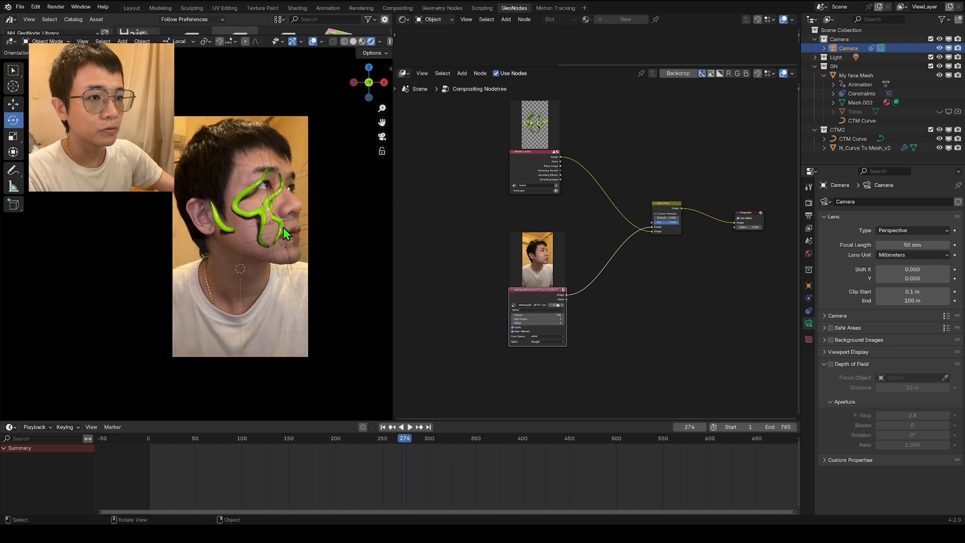
# - Add a Scale node on the link between the footage node and the Alpha Over node
pyautogui.scroll(1, 251, 234)
pyautogui.keyDown('shift'); pyautogui.moveTo(304, 193); pyautogui.dragTo(280, 179, button='middle'); pyautogui.keyUp('shift')
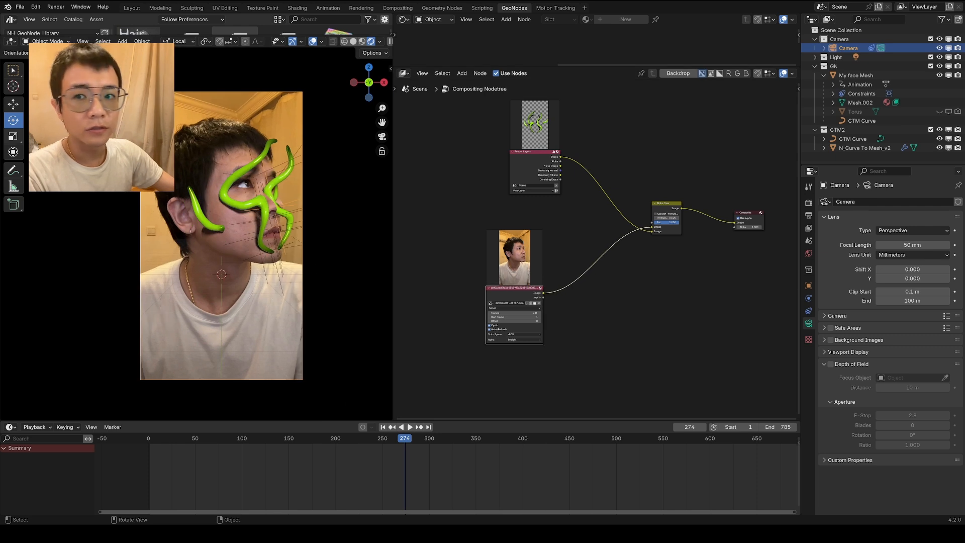
pyautogui.hotkey('shift', 'a')
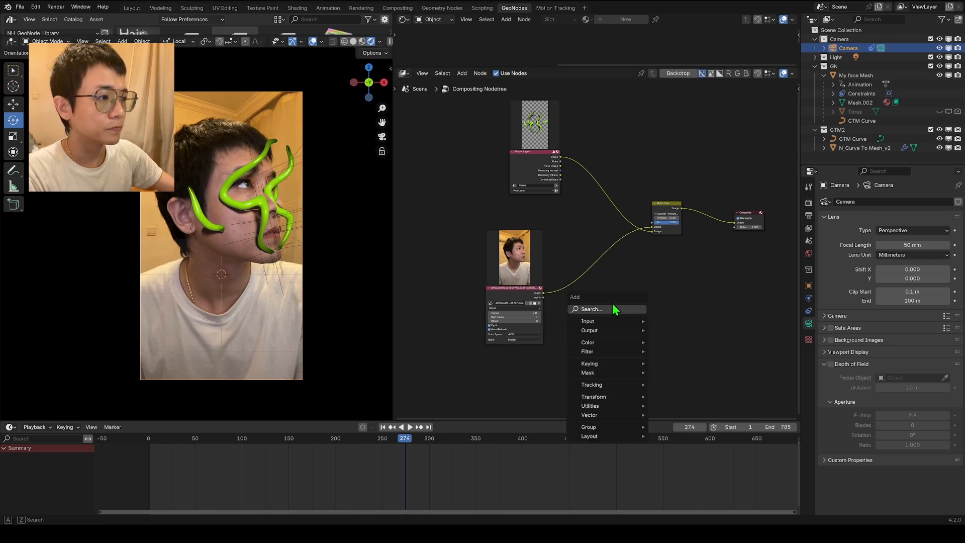
pyautogui.write('scale')
pyautogui.press('Return')
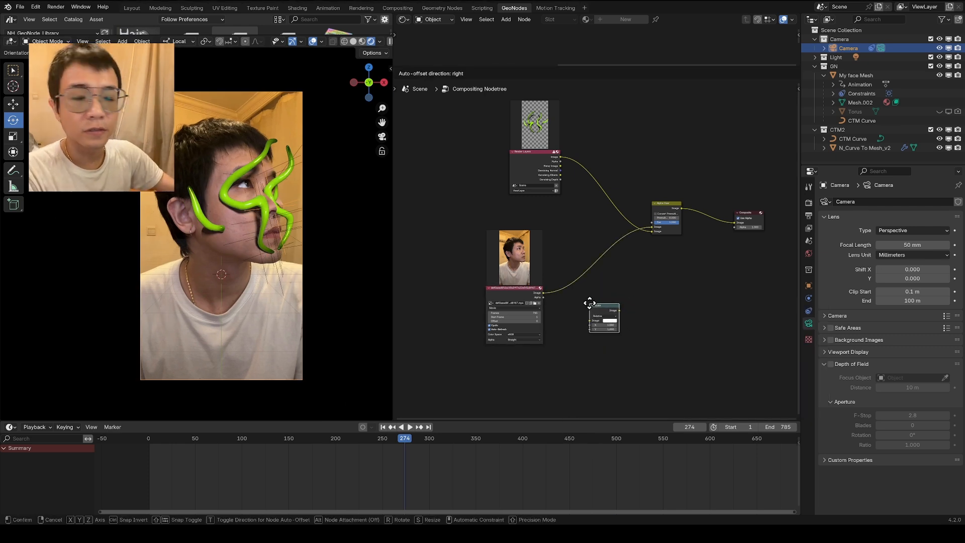
pyautogui.click(578, 276)
pyautogui.scroll(3, 623, 338)
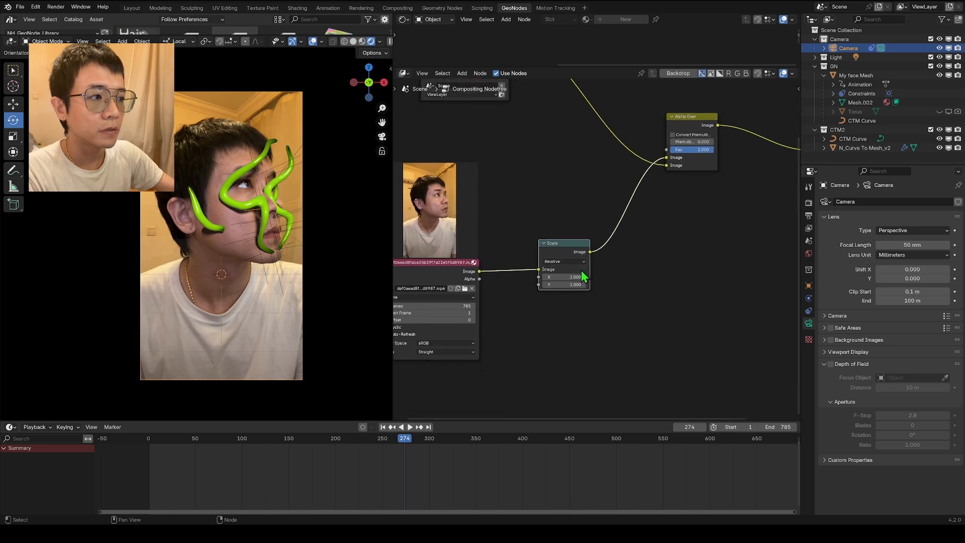
# - Set the Scale node to Render Size with the Crop option and move it slightly closer to the footage node
pyautogui.click(563, 262)
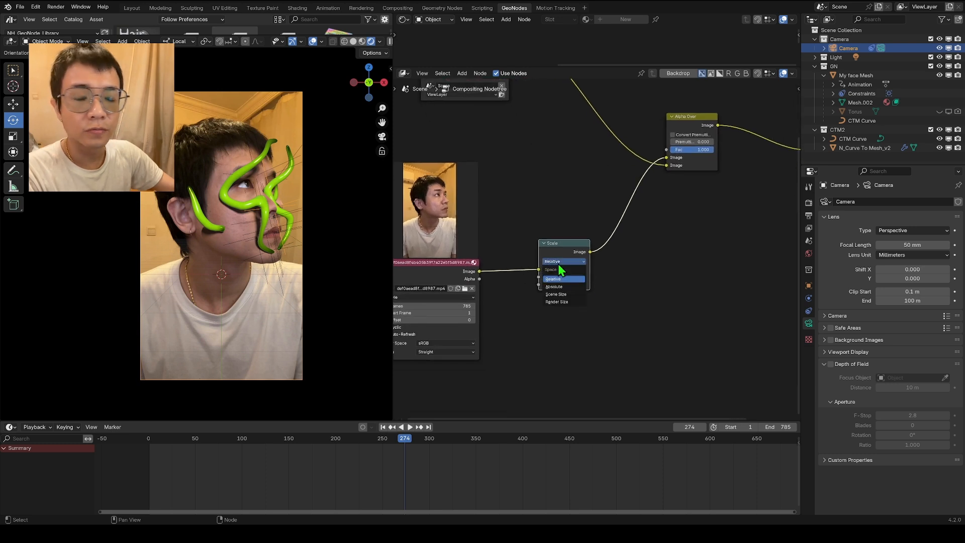
pyautogui.click(561, 302)
pyautogui.moveTo(566, 245); pyautogui.dragTo(541, 231)
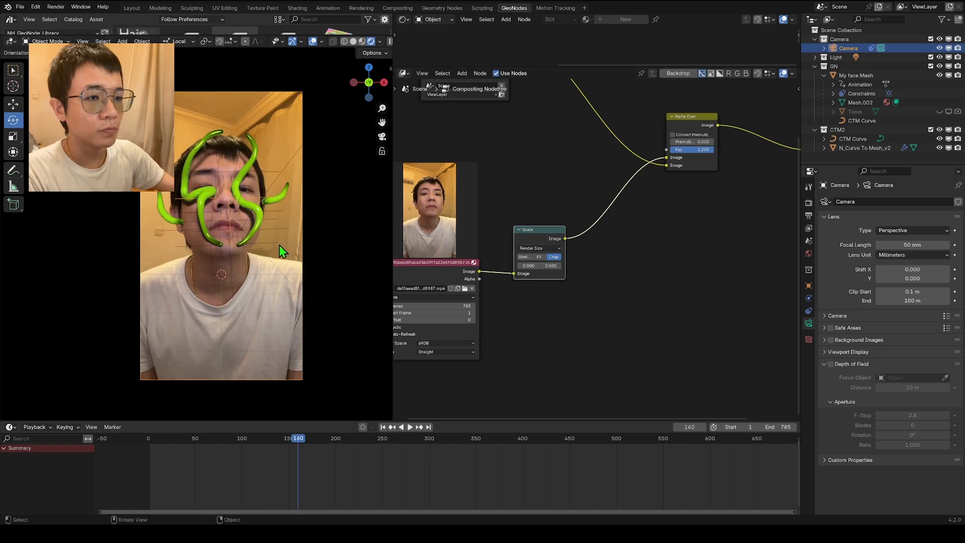
# - Examine how the curve tubes sit on the front-facing face at frame 160 at different zoom levels
pyautogui.scroll(-3, 279, 246)
pyautogui.scroll(-2, 297, 267)
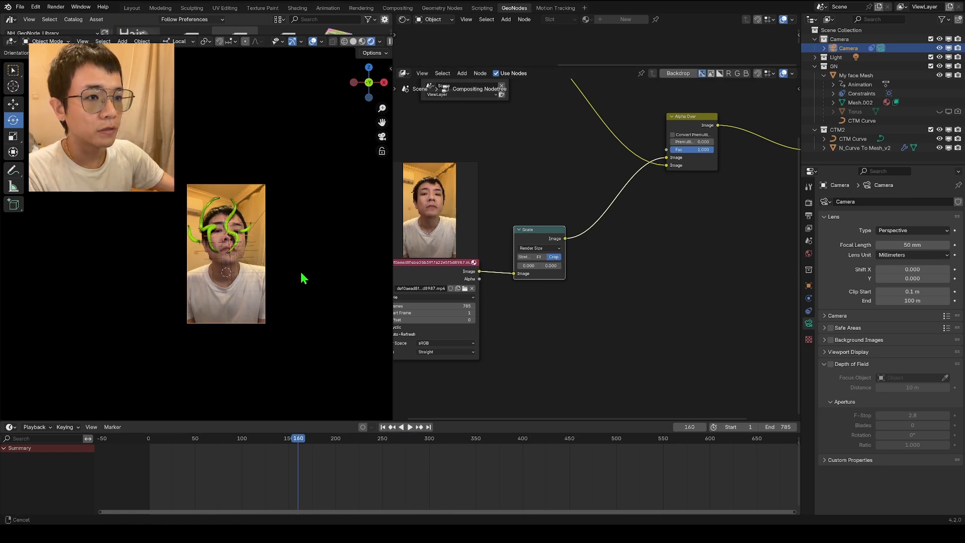
pyautogui.scroll(3, 241, 245)
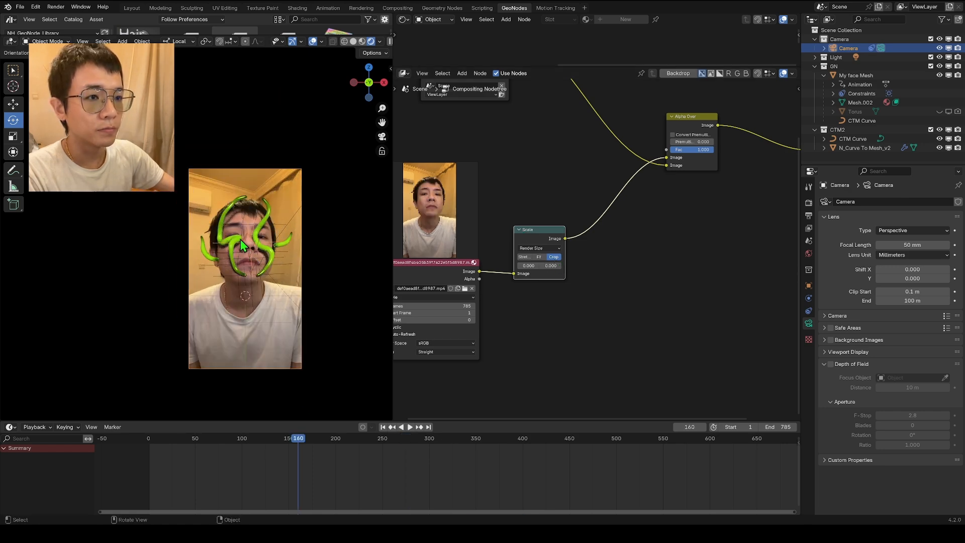
pyautogui.scroll(8, 281, 284)
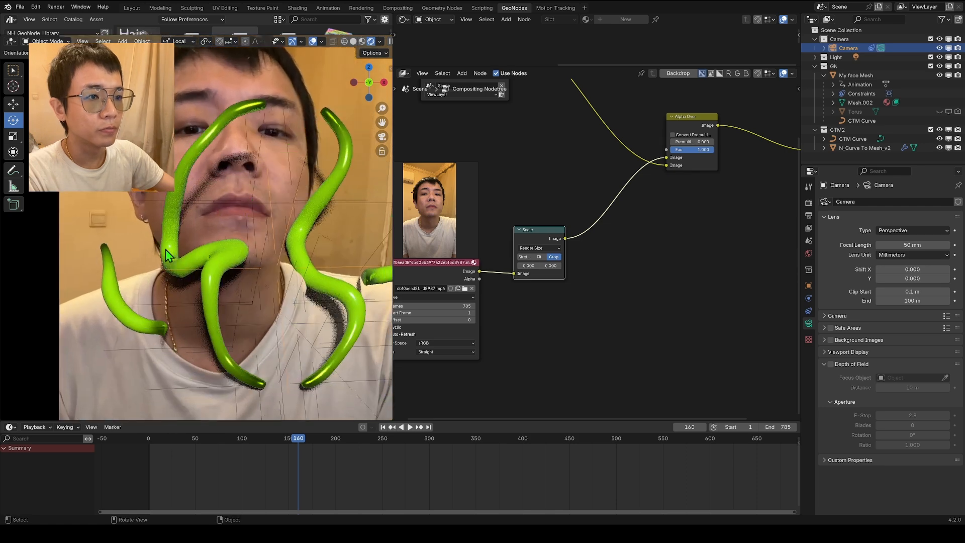
pyautogui.scroll(-6, 217, 189)
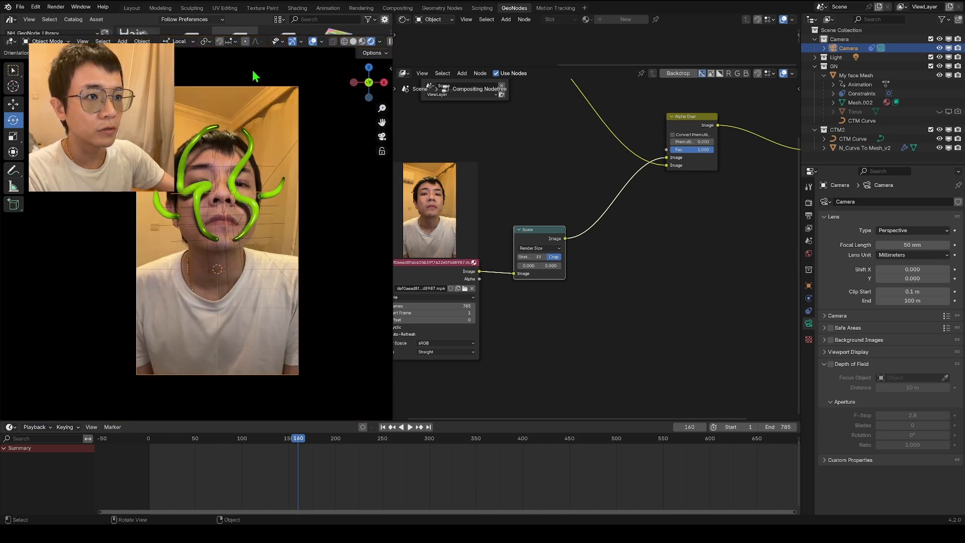
pyautogui.scroll(2, 304, 274)
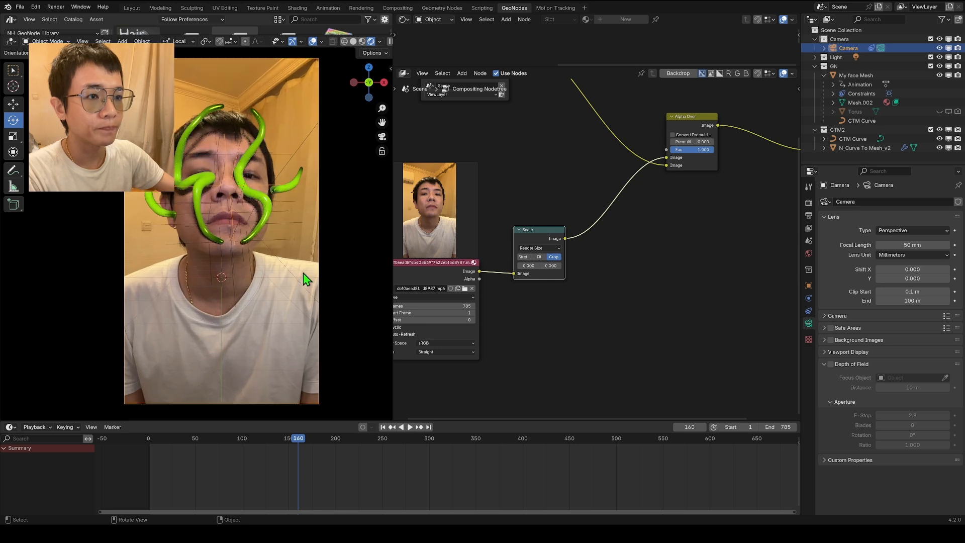
# - Go to frame 299, render the frame to check the composite, and close the render window
pyautogui.click(484, 470)
pyautogui.press('space')
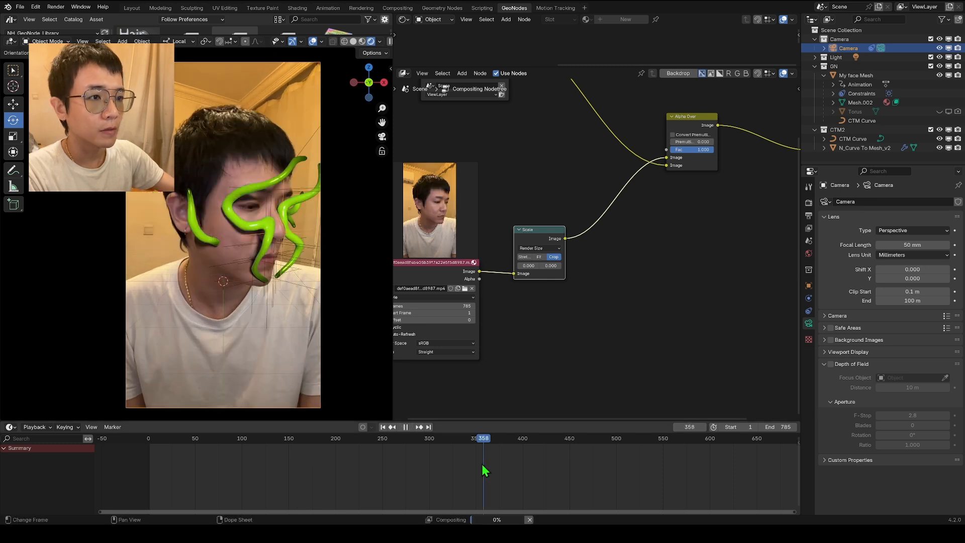
pyautogui.moveTo(483, 469); pyautogui.dragTo(431, 468)
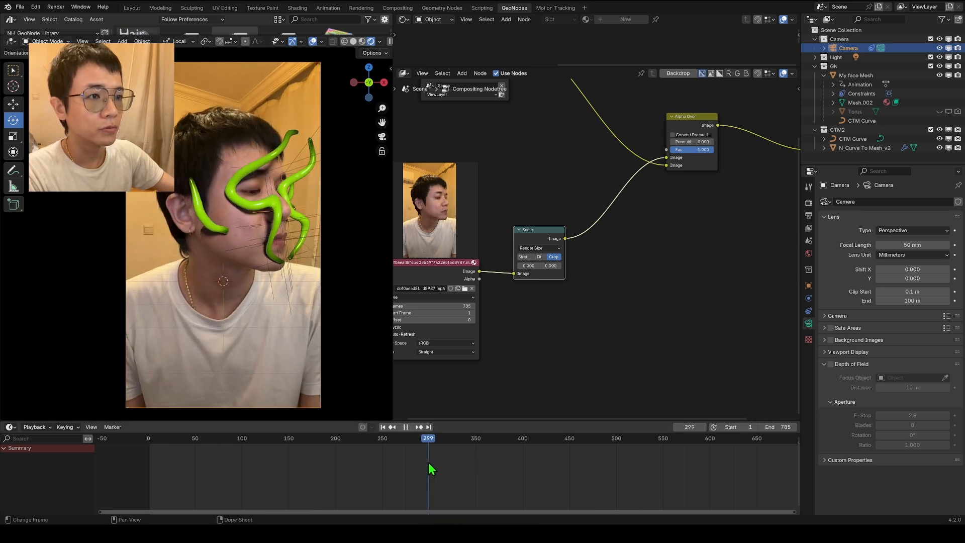
pyautogui.press('F12')
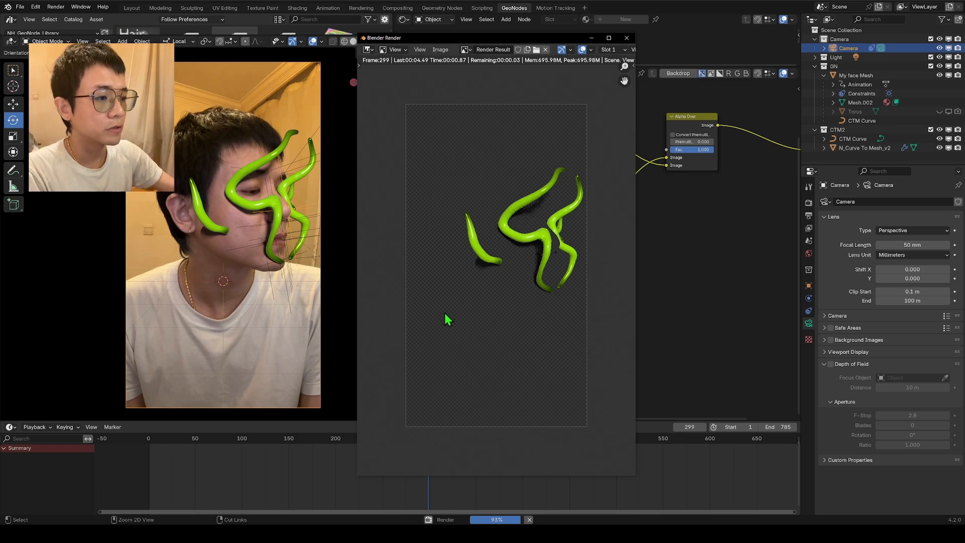
pyautogui.scroll(-2, 484, 218)
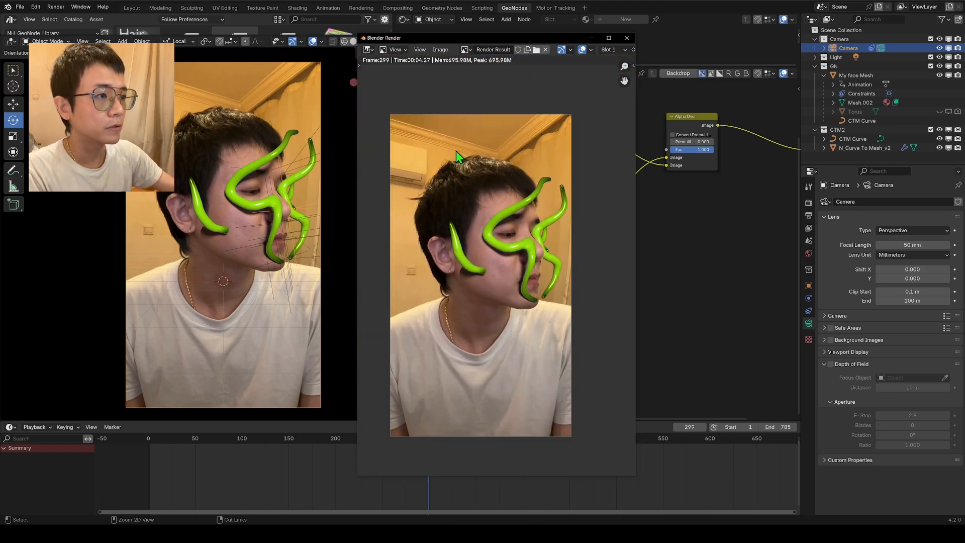
pyautogui.press('Escape')
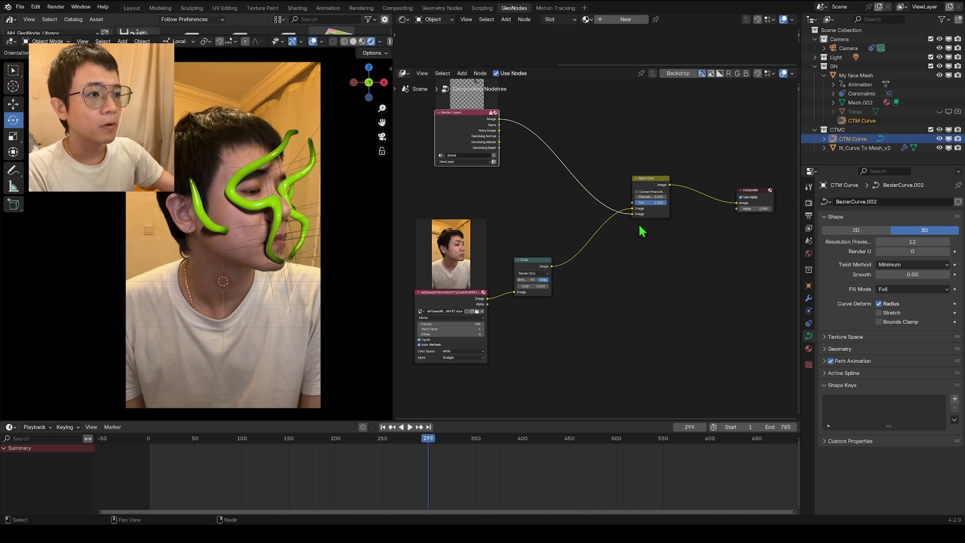
# - Move the footage and Scale nodes together slightly to the right and down in the node tree
pyautogui.moveTo(415, 101); pyautogui.dragTo(735, 334)
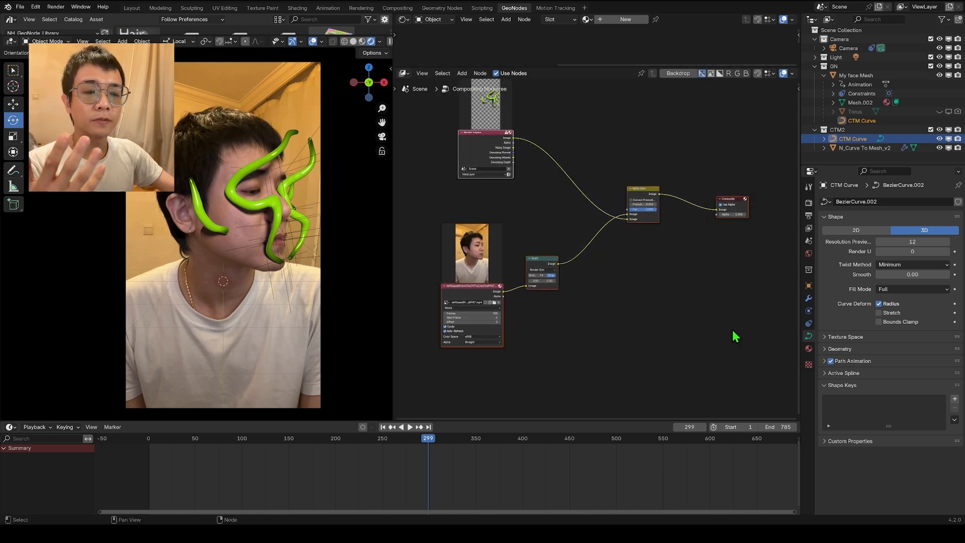
pyautogui.moveTo(541, 260); pyautogui.dragTo(560, 269)
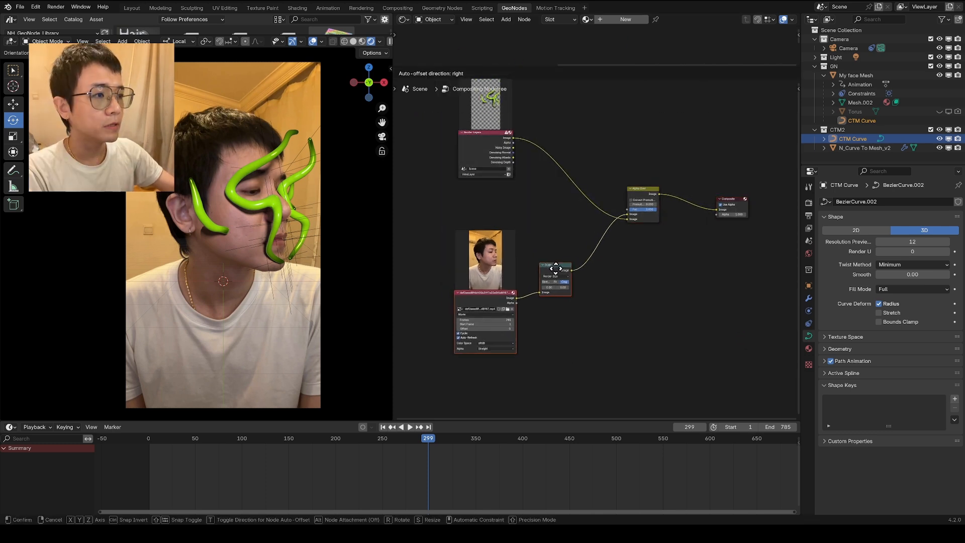
pyautogui.click(531, 203)
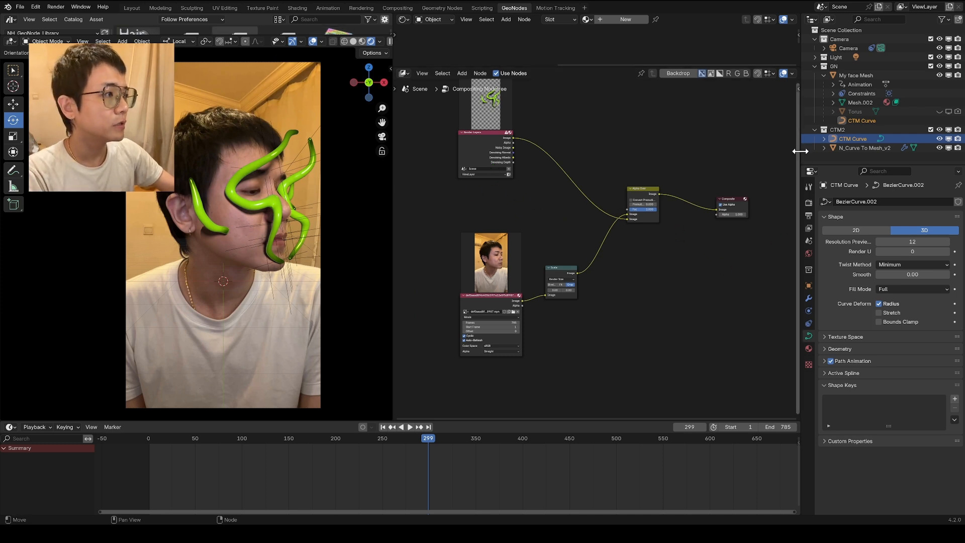
# - Enable the Ambient Occlusion and Shadow Catcher light passes for the view layer
pyautogui.click(809, 202)
pyautogui.click(809, 227)
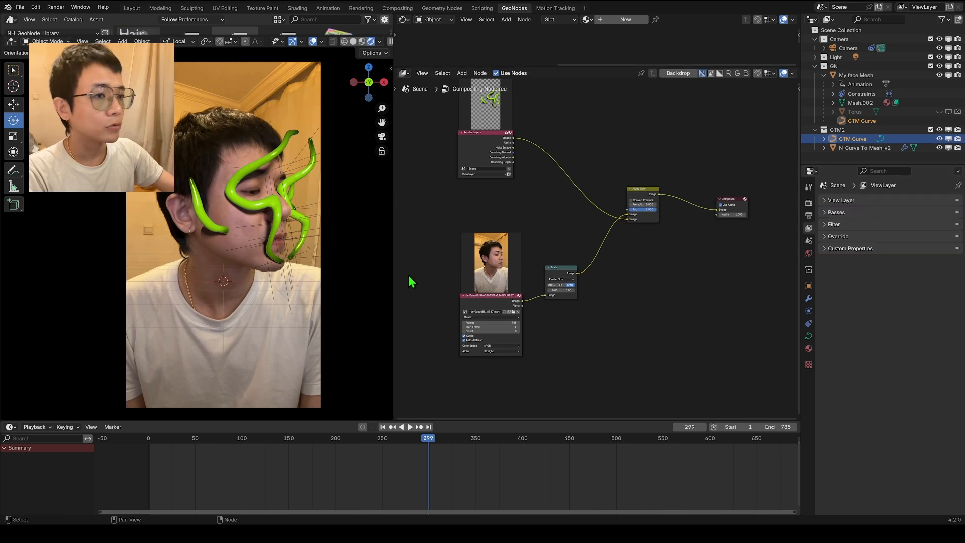
pyautogui.click(825, 212)
pyautogui.scroll(-6, 897, 336)
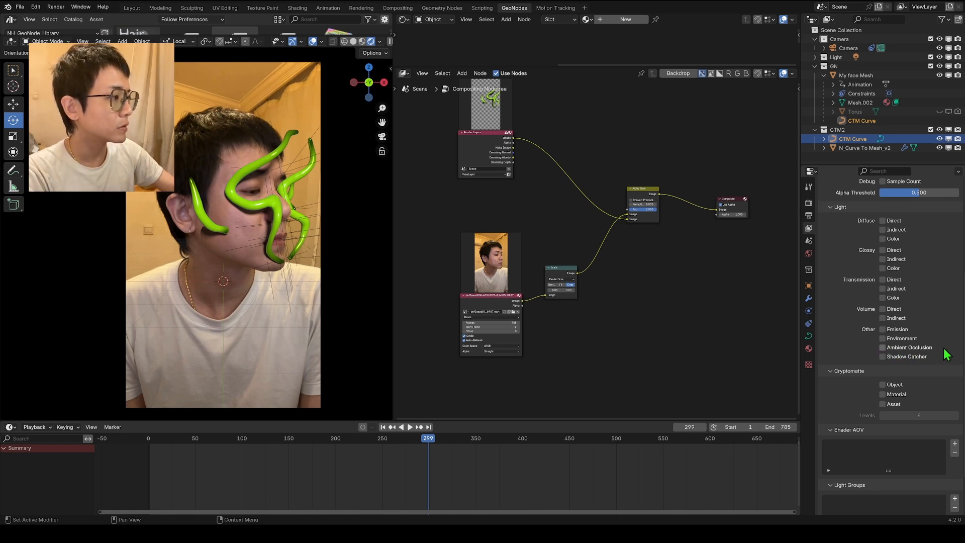
pyautogui.click(887, 348)
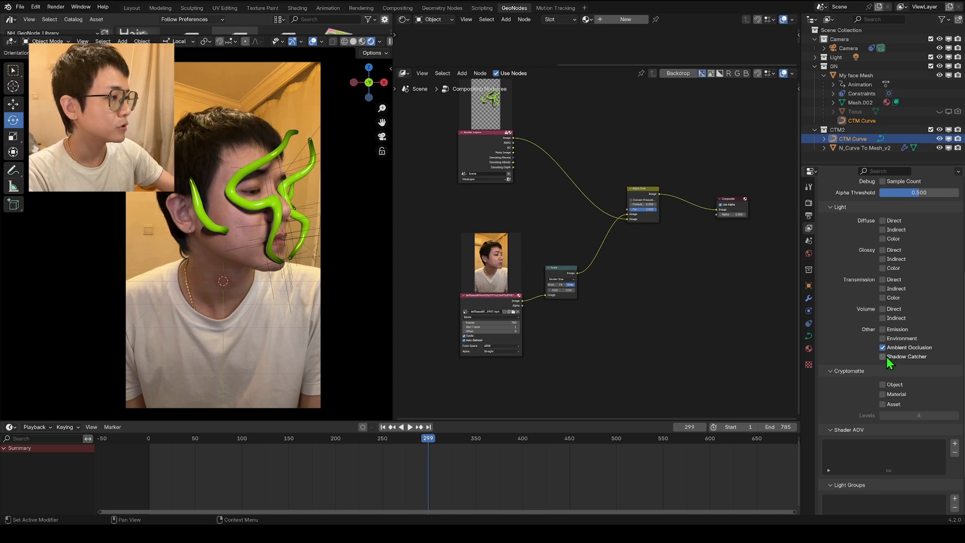
pyautogui.click(884, 357)
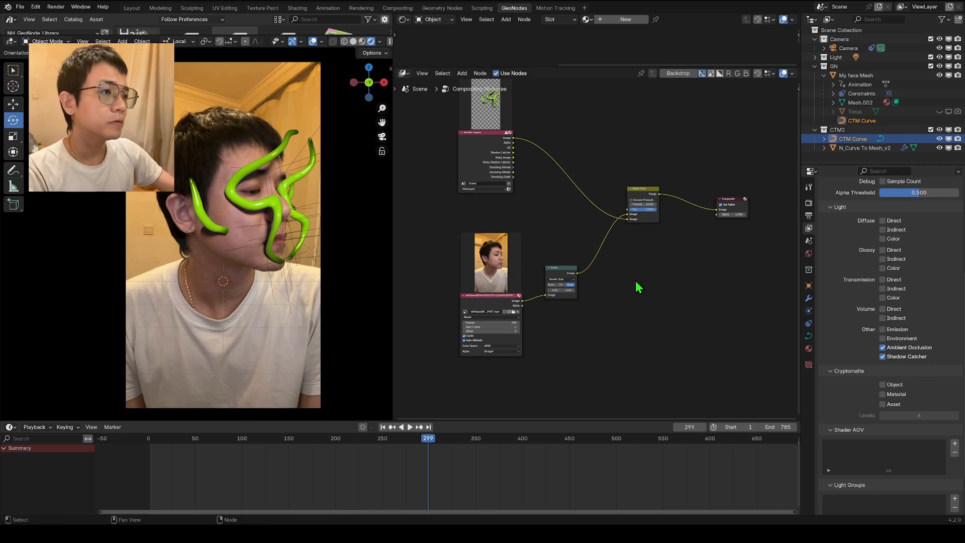
# - Render frame 299 again with the added passes, inspect the tubes on the face, and close the render window
pyautogui.scroll(2, 604, 265)
pyautogui.scroll(-1, 629, 294)
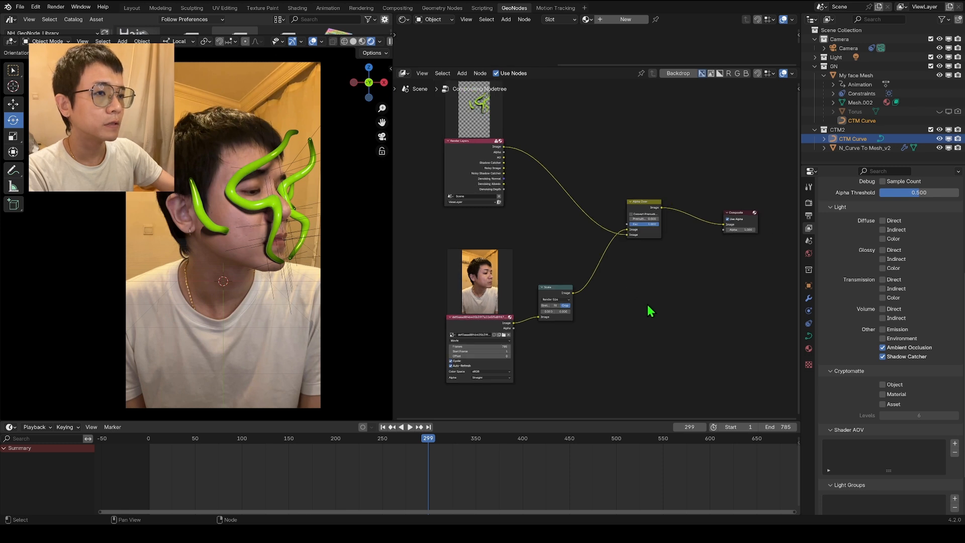
pyautogui.moveTo(649, 309); pyautogui.dragTo(628, 323, button='middle')
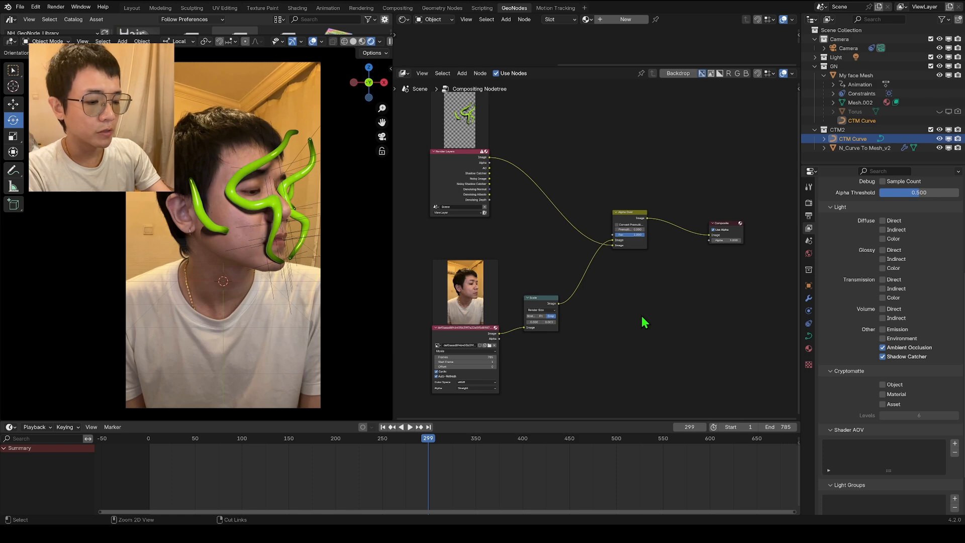
pyautogui.press('F12')
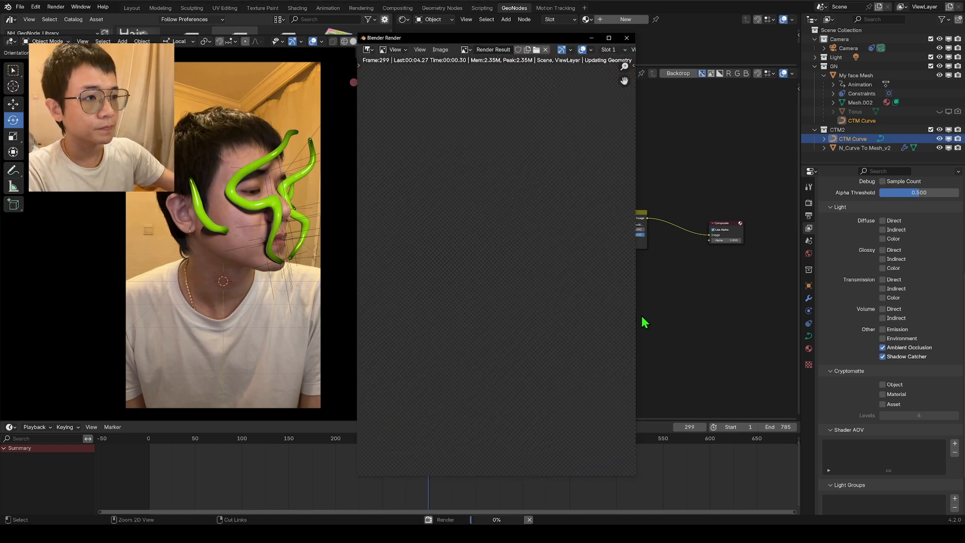
pyautogui.moveTo(562, 42); pyautogui.dragTo(716, 41)
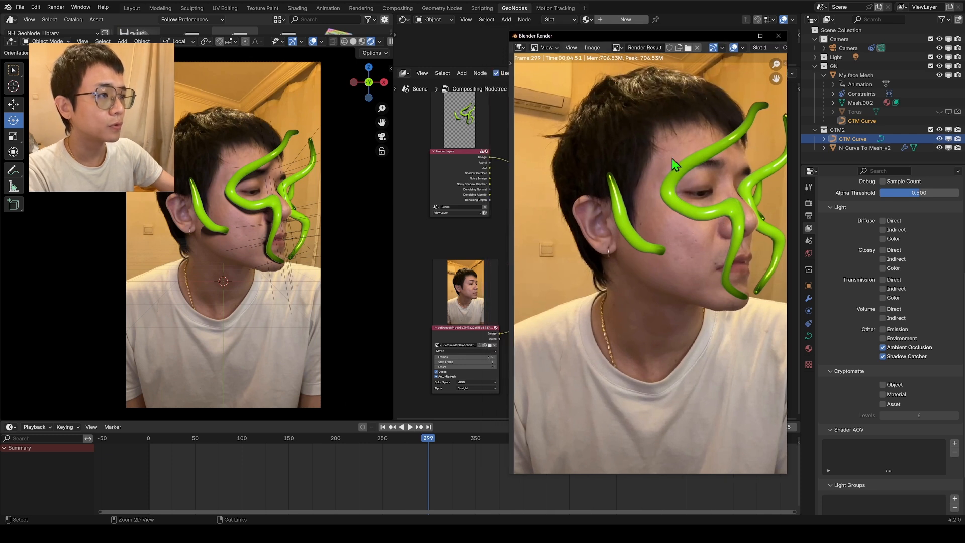
pyautogui.press('Escape')
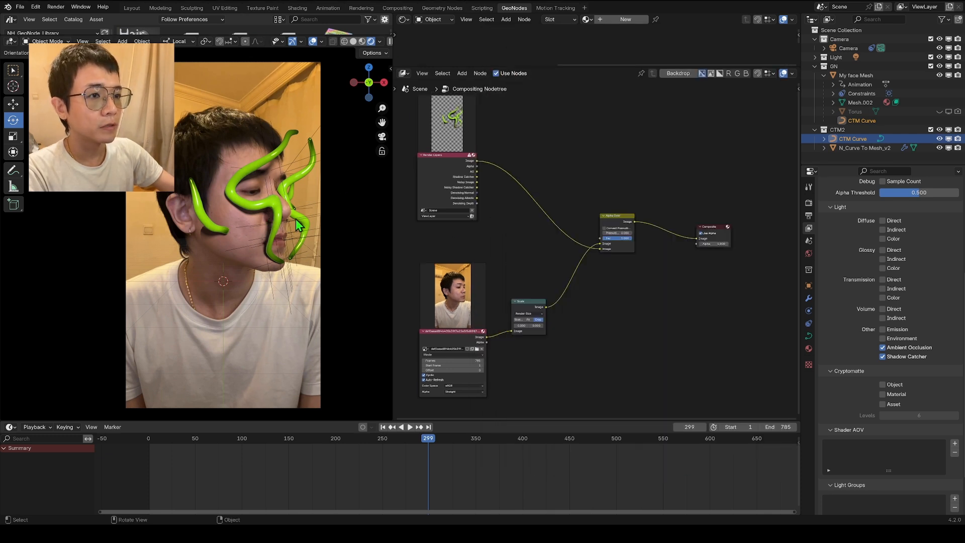
# - Spread the compositing nodes apart to make room between the two source nodes and Alpha Over
pyautogui.moveTo(518, 322); pyautogui.dragTo(508, 356)
pyautogui.moveTo(414, 287); pyautogui.dragTo(515, 351)
pyautogui.moveTo(512, 339); pyautogui.dragTo(506, 345)
pyautogui.moveTo(628, 218); pyautogui.dragTo(646, 218)
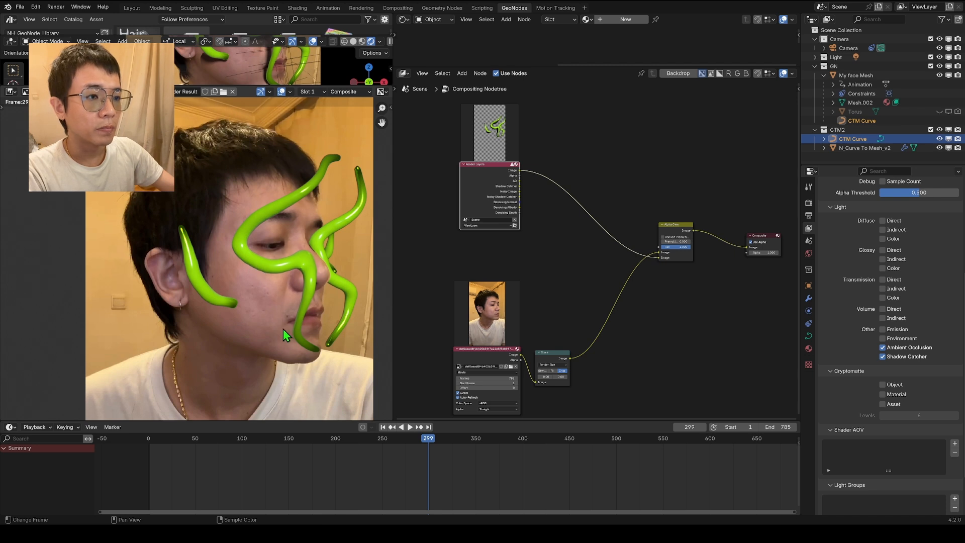
# - Add a Mix color node between the source nodes and Alpha Over and set its blend mode to Multiply
pyautogui.keyDown('shift'); pyautogui.scroll(-1, 532, 269); pyautogui.keyUp('shift')
pyautogui.hotkey('shift', 'a')
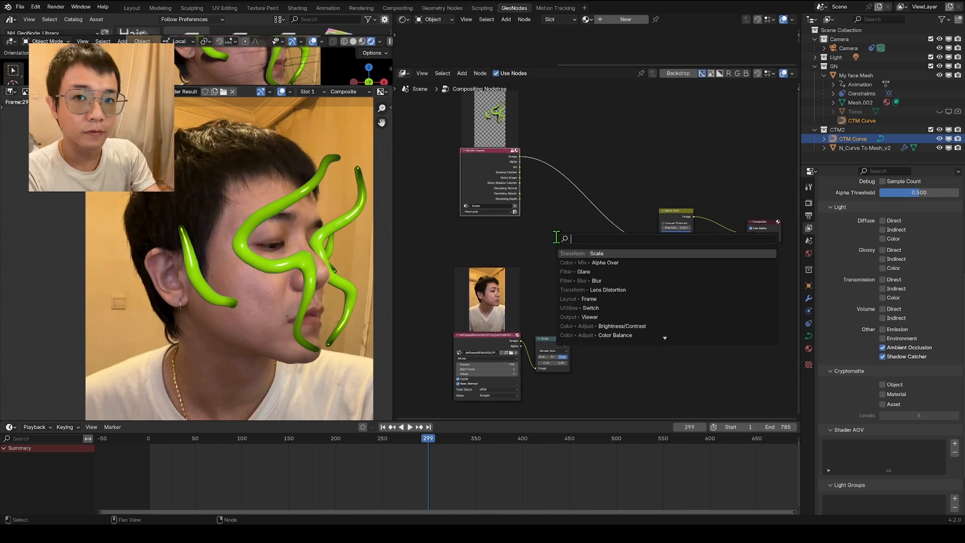
pyautogui.write('mix')
pyautogui.press('Return')
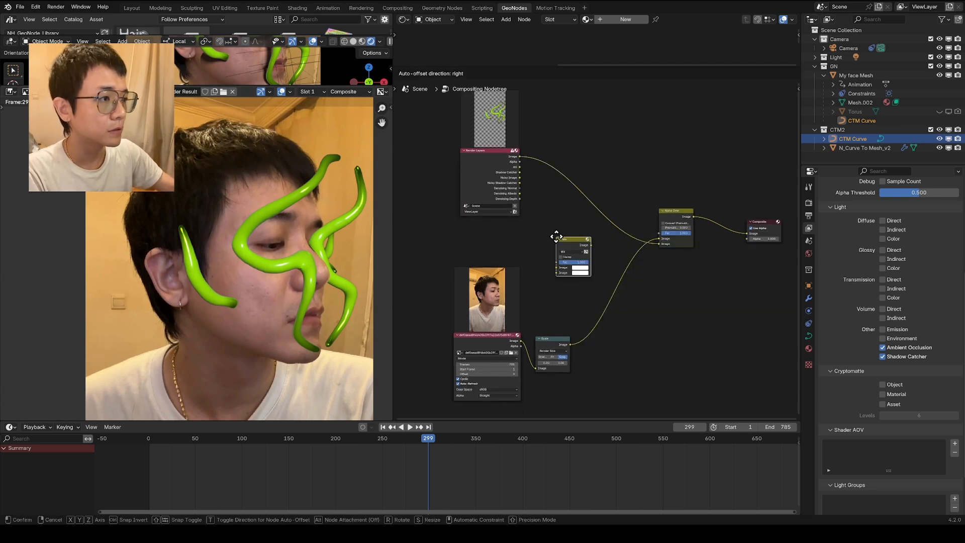
pyautogui.click(556, 237)
pyautogui.click(571, 252)
pyautogui.click(576, 279)
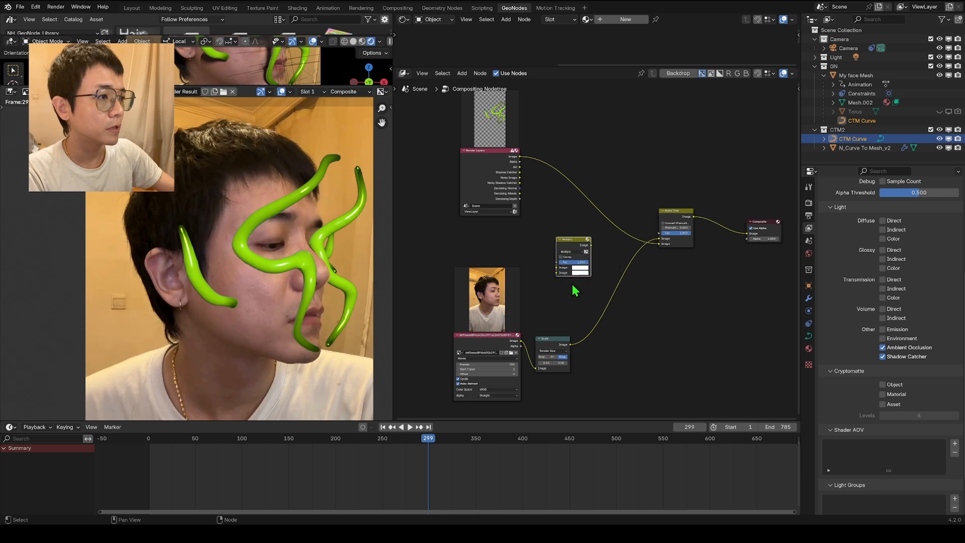
# - Connect Scale and Shadow Catcher to Multiply's upper and lower Image inputs and feed its output into Alpha Over's upper Image input
pyautogui.moveTo(570, 344); pyautogui.dragTo(557, 268)
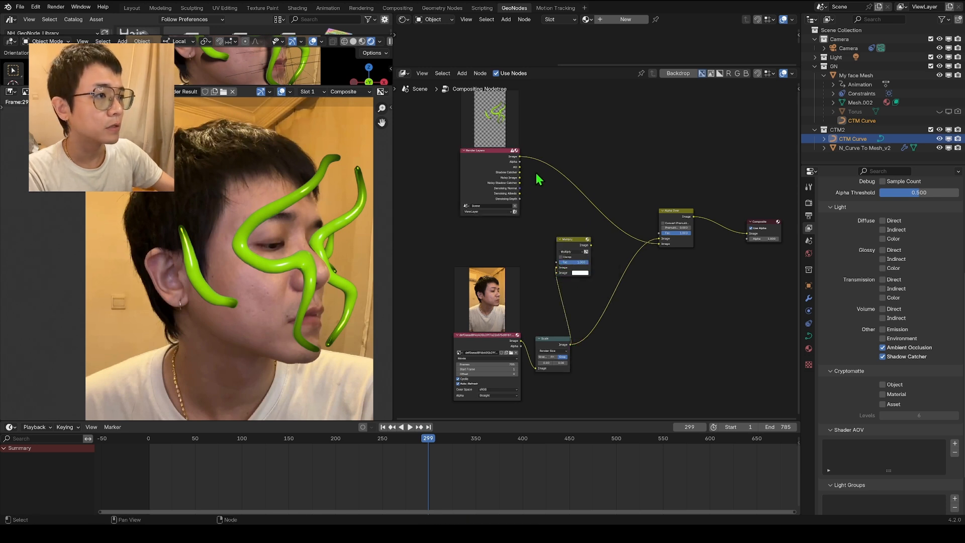
pyautogui.moveTo(519, 173); pyautogui.dragTo(659, 240)
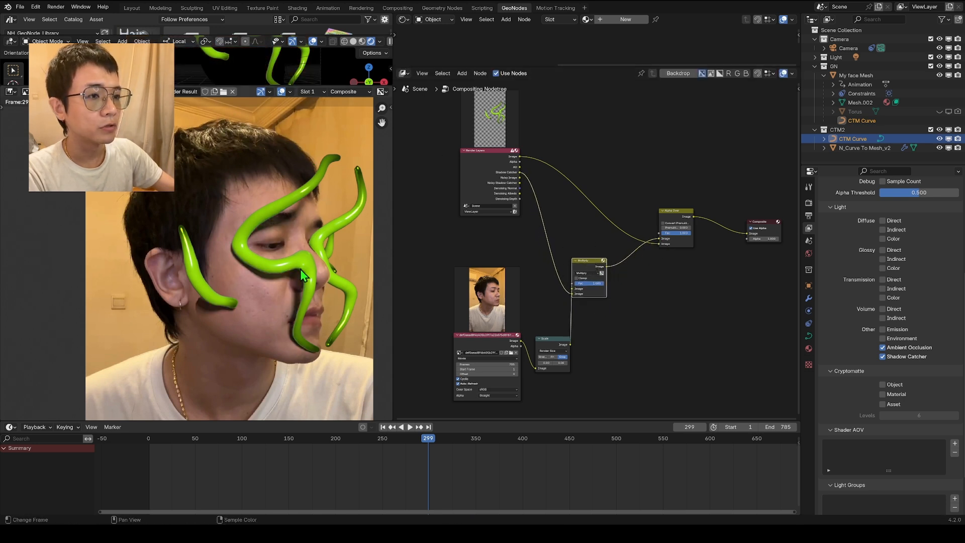
pyautogui.moveTo(598, 274); pyautogui.dragTo(617, 292)
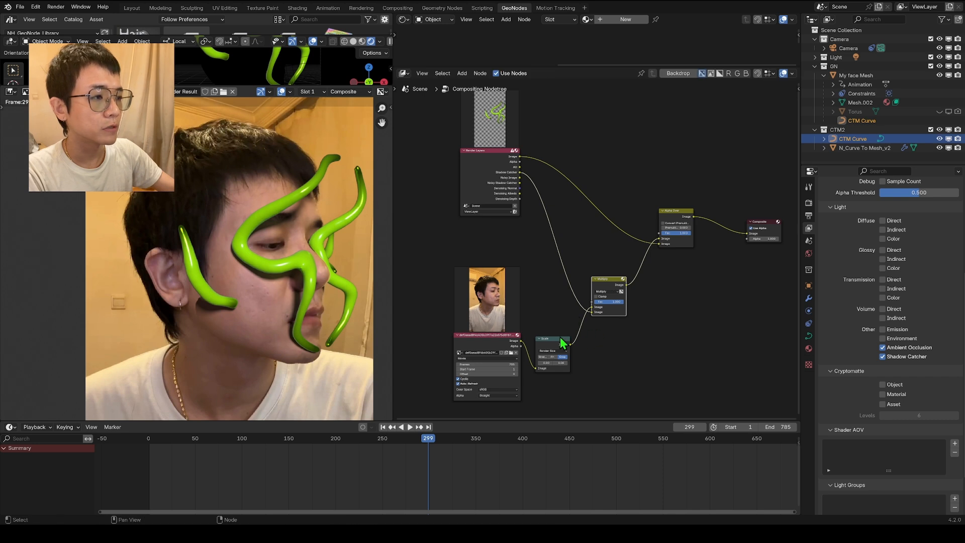
# - Preview the Scale output and the shadow Multiply output through Composite, and reconnect Alpha Over to Composite
pyautogui.moveTo(563, 343); pyautogui.dragTo(748, 234)
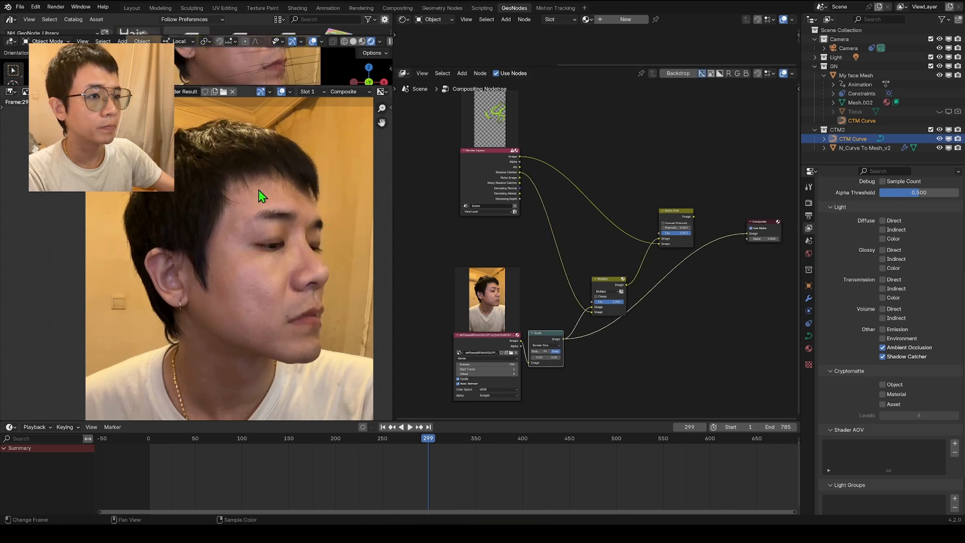
pyautogui.moveTo(627, 285); pyautogui.dragTo(746, 233)
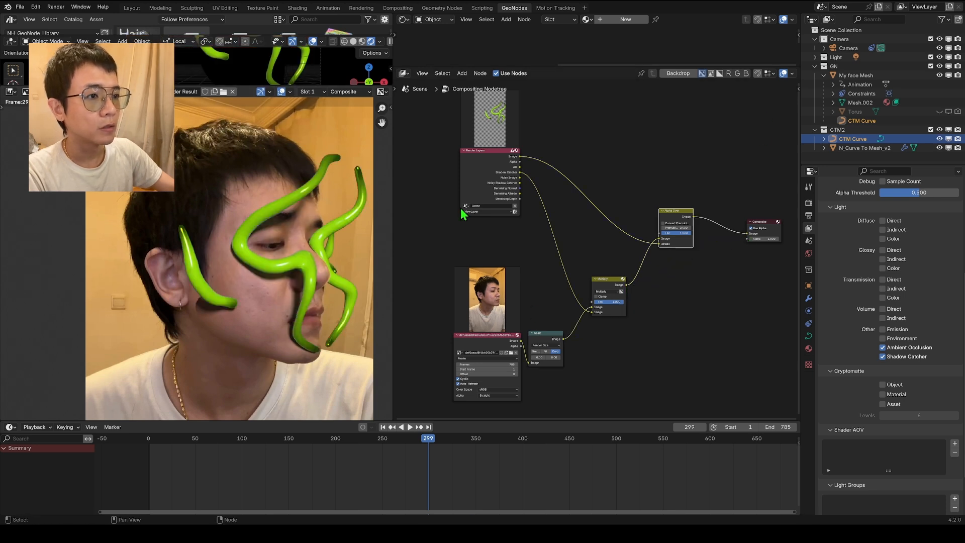
# - Duplicate Multiply onto the link between Render Layers' Image output and Alpha Over, and connect AO to its lower Image input
pyautogui.scroll(1, 541, 187)
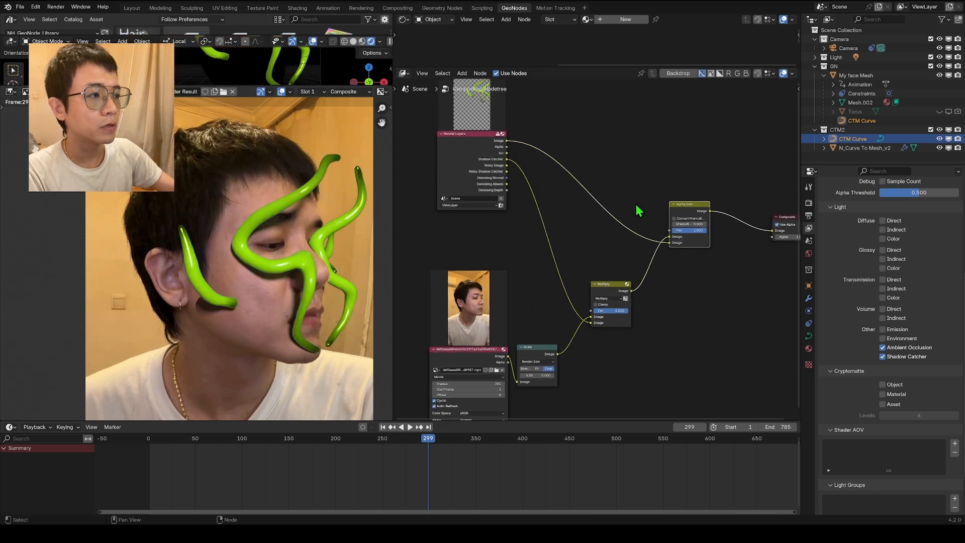
pyautogui.moveTo(694, 211); pyautogui.dragTo(700, 190)
pyautogui.moveTo(515, 139); pyautogui.dragTo(515, 148, button='middle')
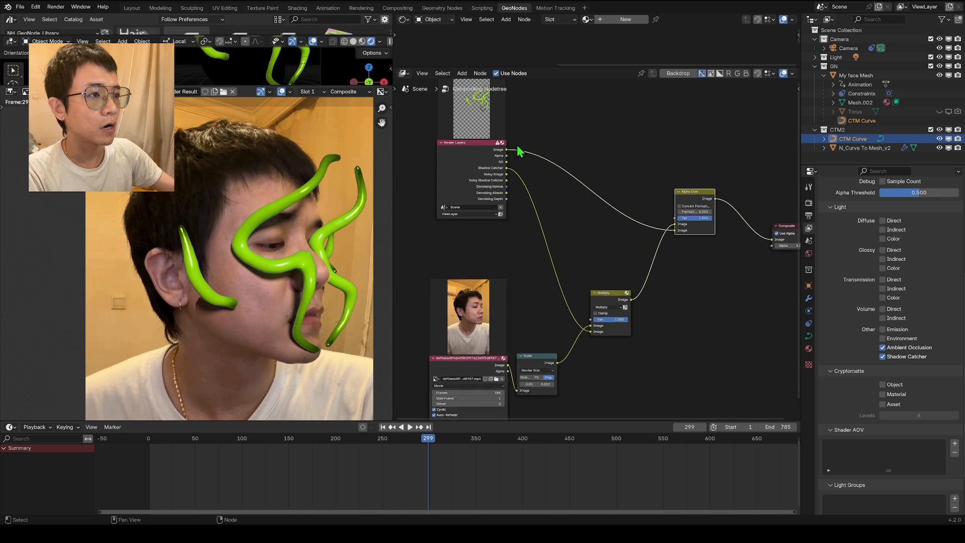
pyautogui.click(611, 292)
pyautogui.hotkey('shift', 'd')
pyautogui.click(597, 223)
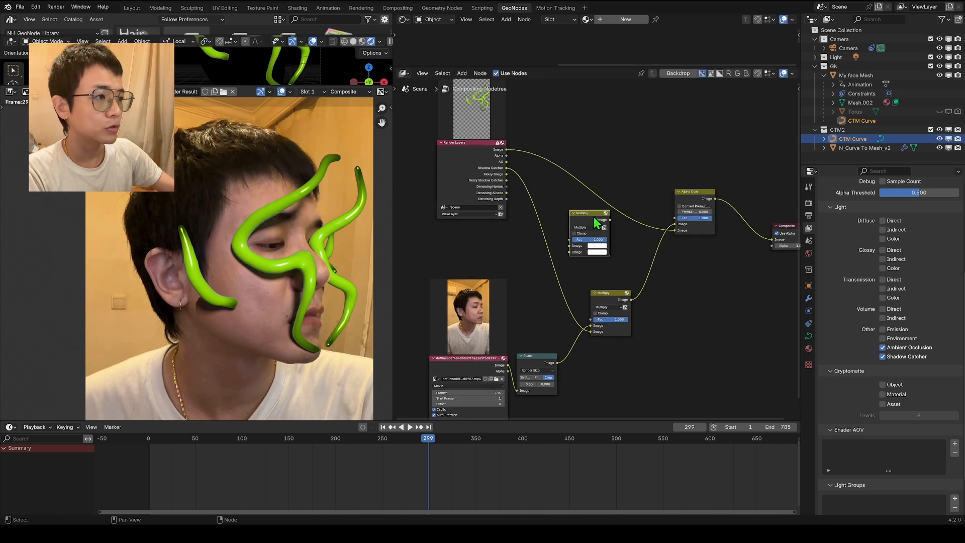
pyautogui.moveTo(592, 227); pyautogui.dragTo(602, 190)
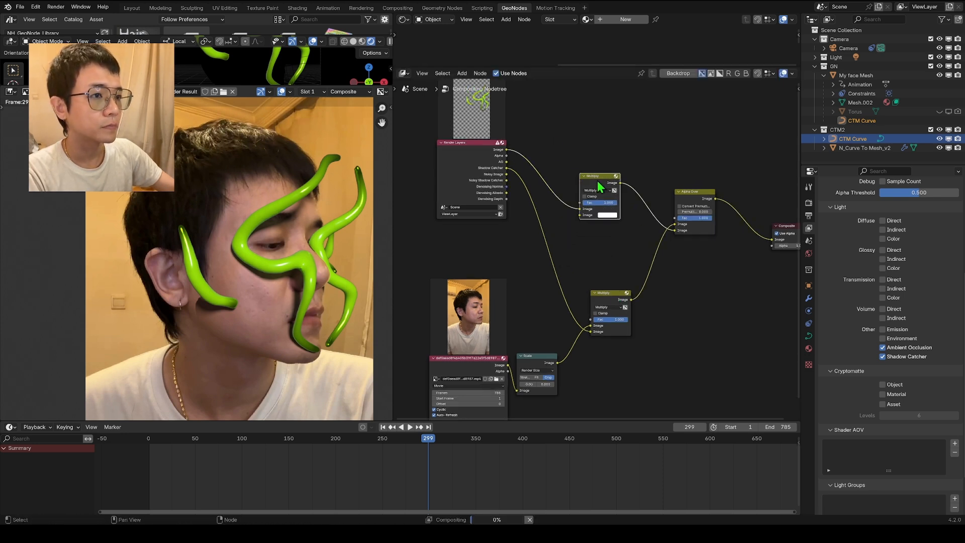
pyautogui.moveTo(506, 162); pyautogui.dragTo(618, 203)
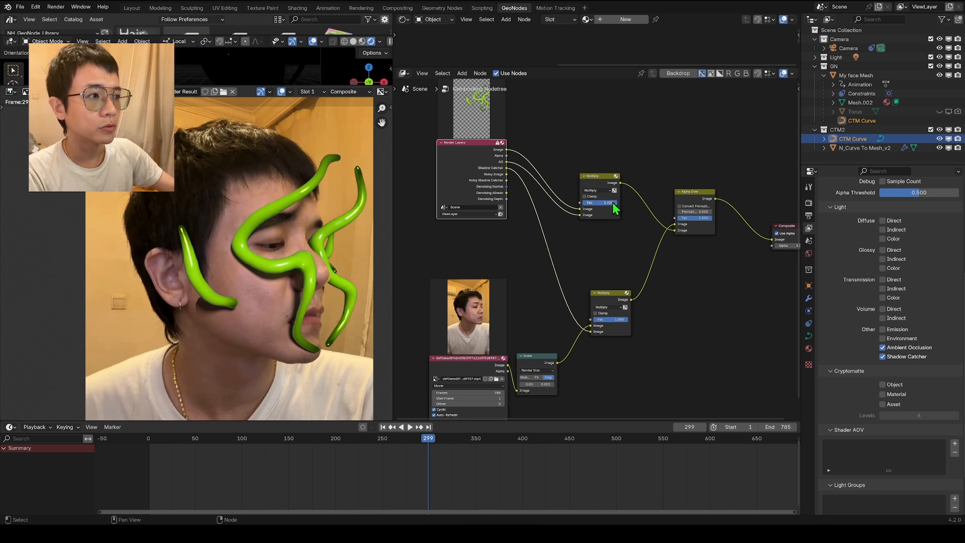
# - Try lower Fac values on both Multiply nodes and undo the changes
pyautogui.moveTo(613, 206); pyautogui.dragTo(604, 203)
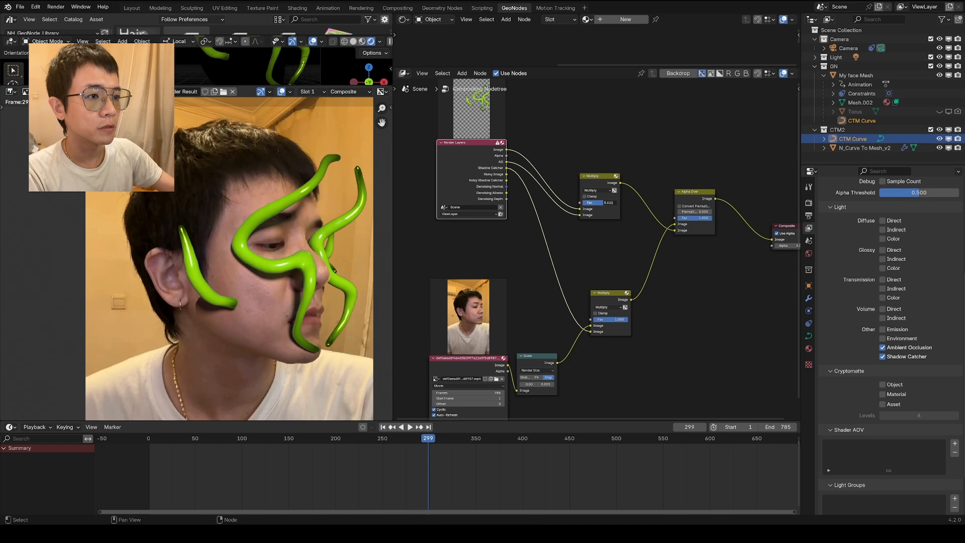
pyautogui.moveTo(605, 203); pyautogui.dragTo(592, 168, button='middle')
pyautogui.scroll(-2, 300, 280)
pyautogui.scroll(3, 291, 285)
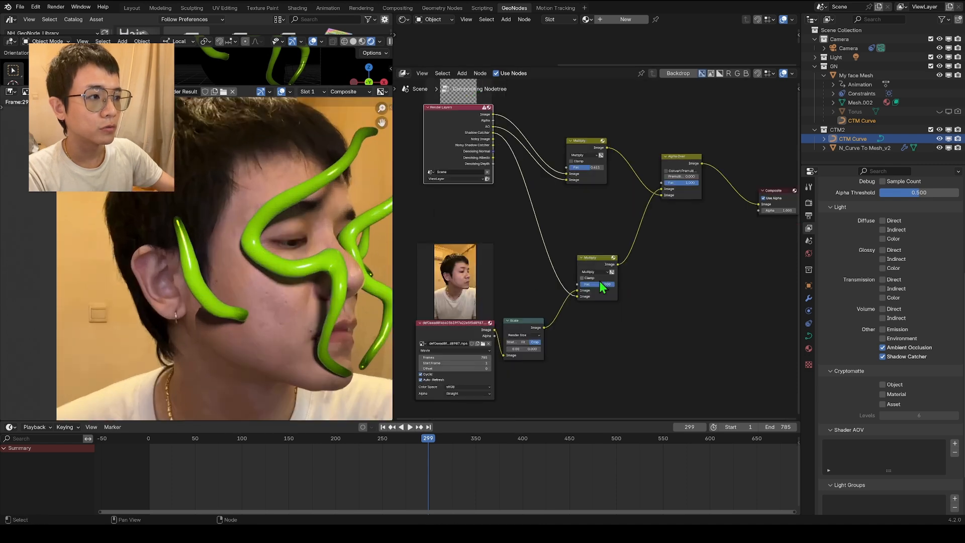
pyautogui.scroll(-2, 367, 262)
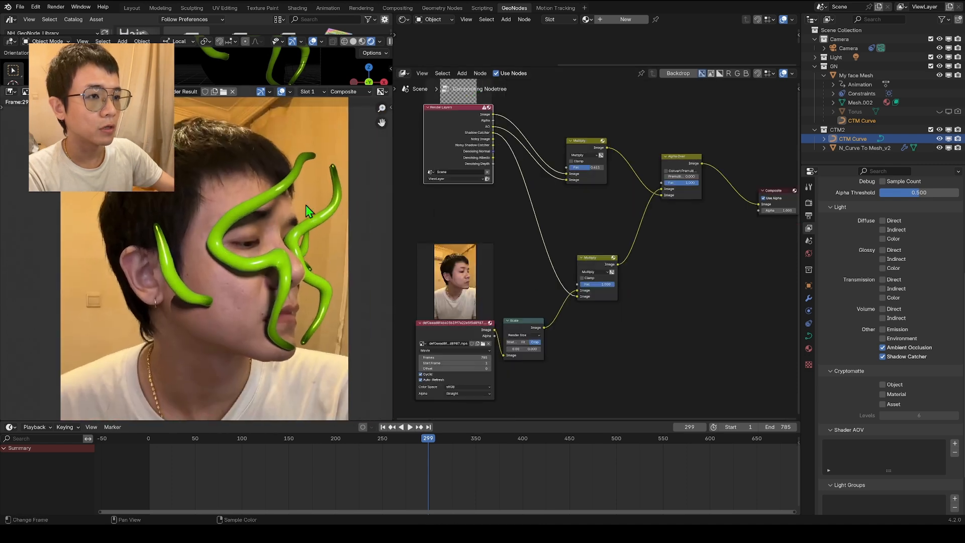
pyautogui.moveTo(614, 292); pyautogui.dragTo(611, 291)
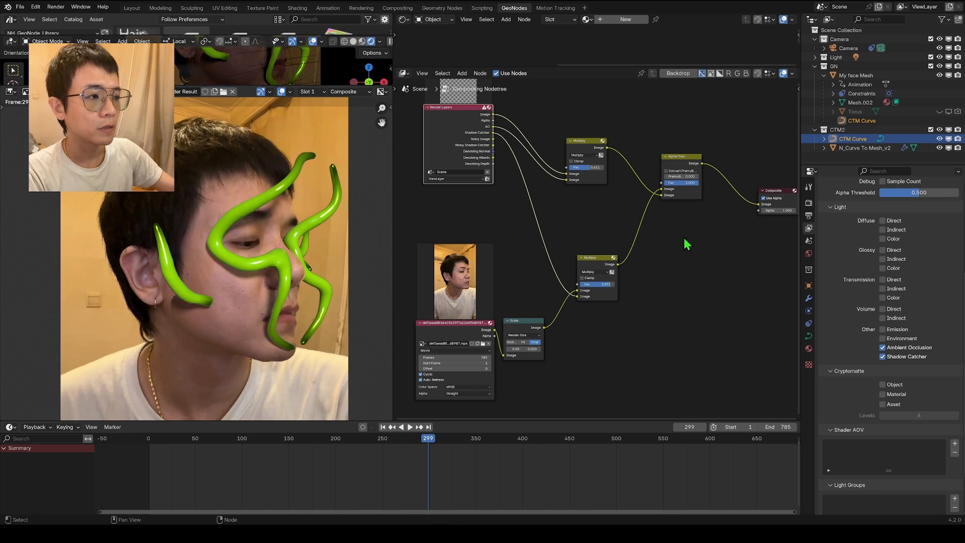
pyautogui.hotkey('ctrl', 'z')
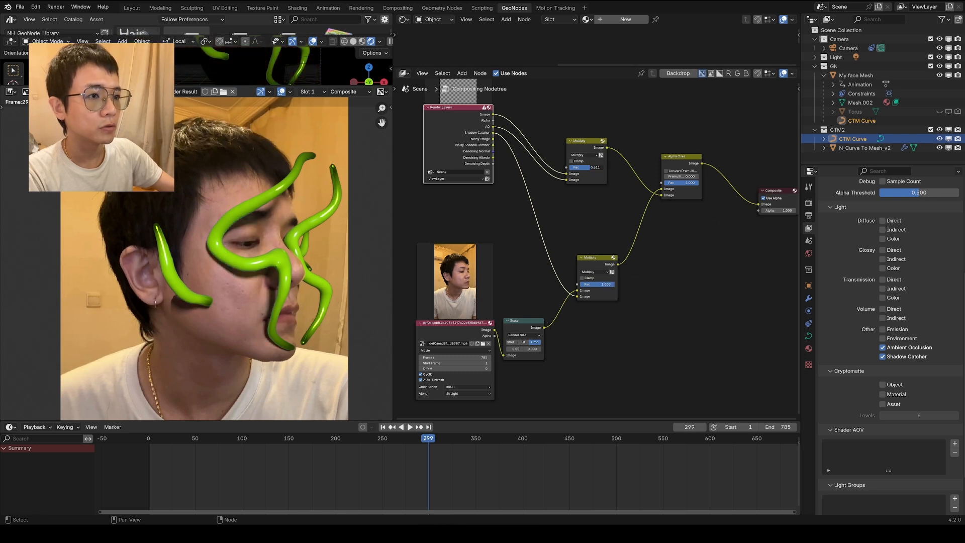
pyautogui.hotkey('ctrl', 'z')
# - Move Composite further from Alpha Over and insert a Blur node between the upper Multiply and Alpha Over
pyautogui.scroll(-2, 542, 221)
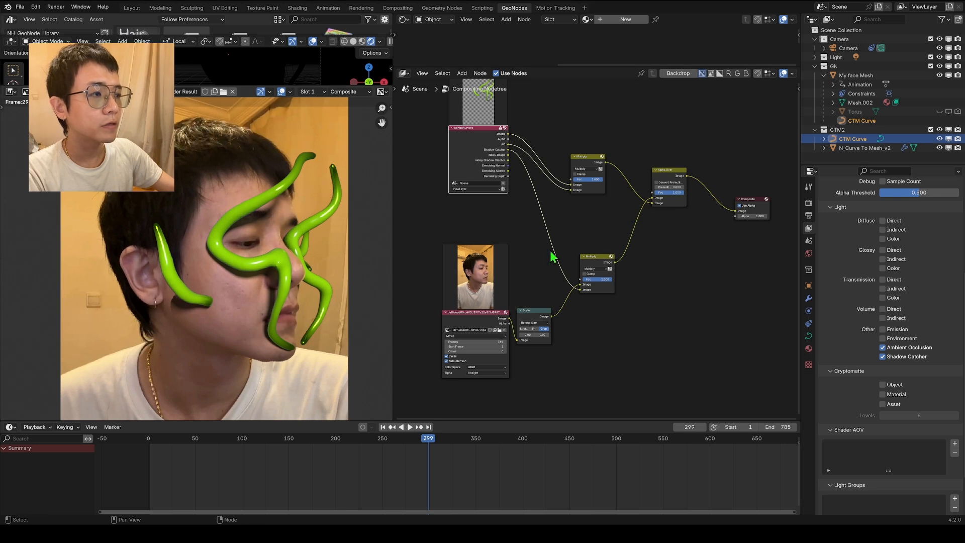
pyautogui.moveTo(711, 177); pyautogui.dragTo(635, 205, button='middle')
pyautogui.moveTo(635, 205); pyautogui.dragTo(574, 219, button='middle')
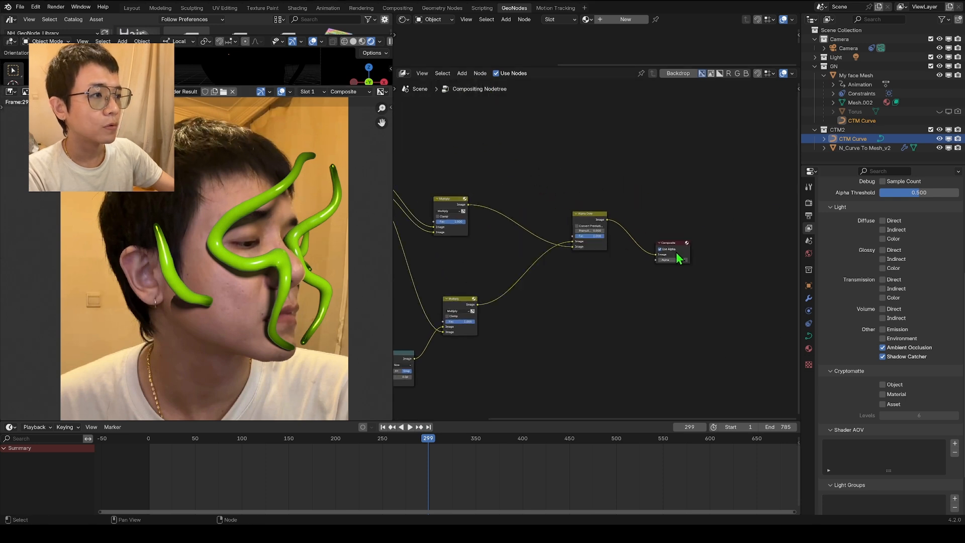
pyautogui.moveTo(680, 243); pyautogui.dragTo(709, 221)
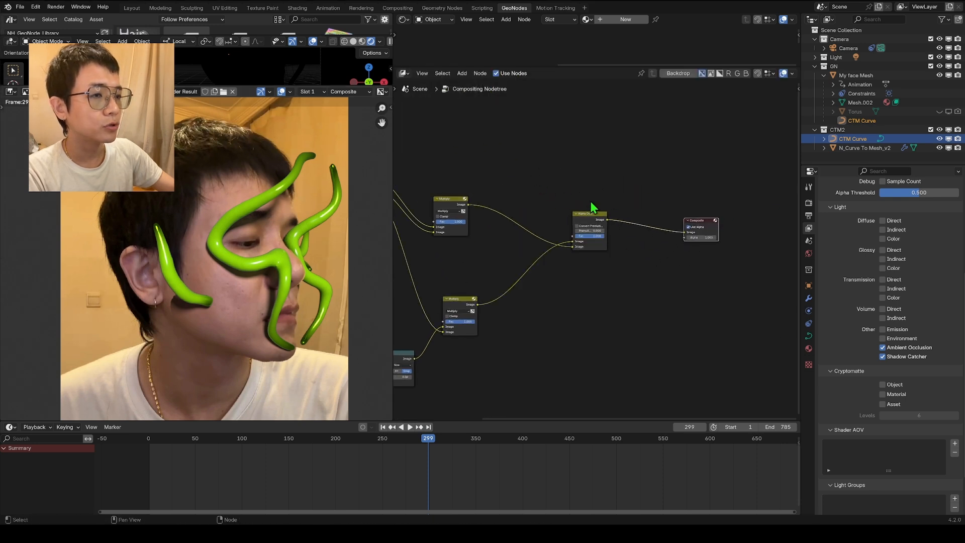
pyautogui.moveTo(490, 145); pyautogui.dragTo(553, 140, button='middle')
pyautogui.hotkey('shift', 'a')
pyautogui.write('b')
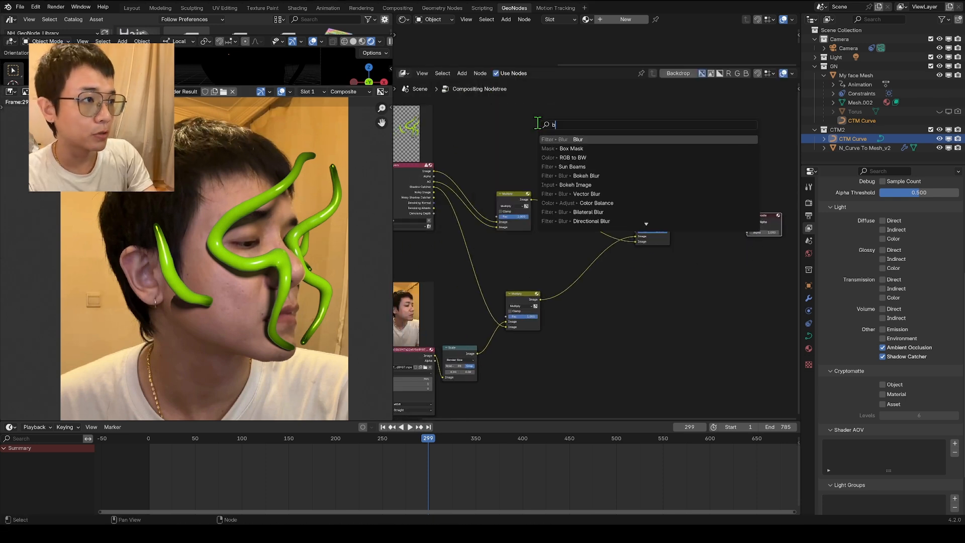
pyautogui.press('Return')
pyautogui.click(598, 199)
pyautogui.scroll(3, 598, 200)
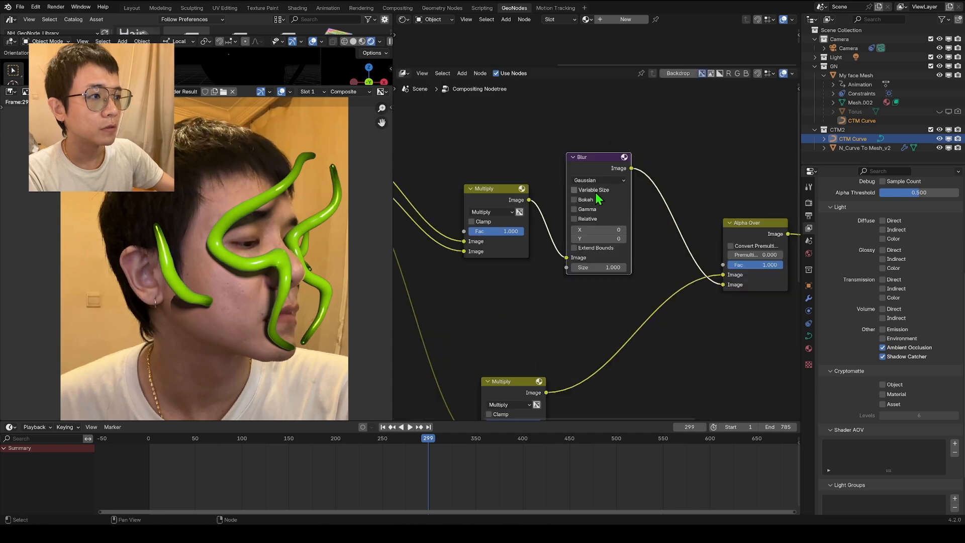
# - Test the Blur node with X and Y set to 30, inspect the render result, and reset both to 0
pyautogui.moveTo(600, 231); pyautogui.dragTo(619, 239)
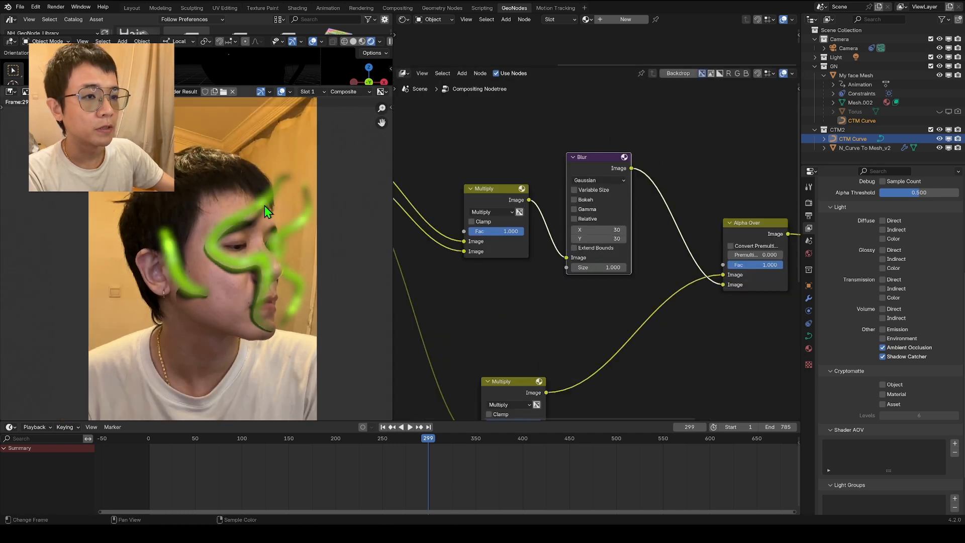
pyautogui.scroll(2, 266, 221)
pyautogui.moveTo(225, 155); pyautogui.dragTo(230, 218, button='middle')
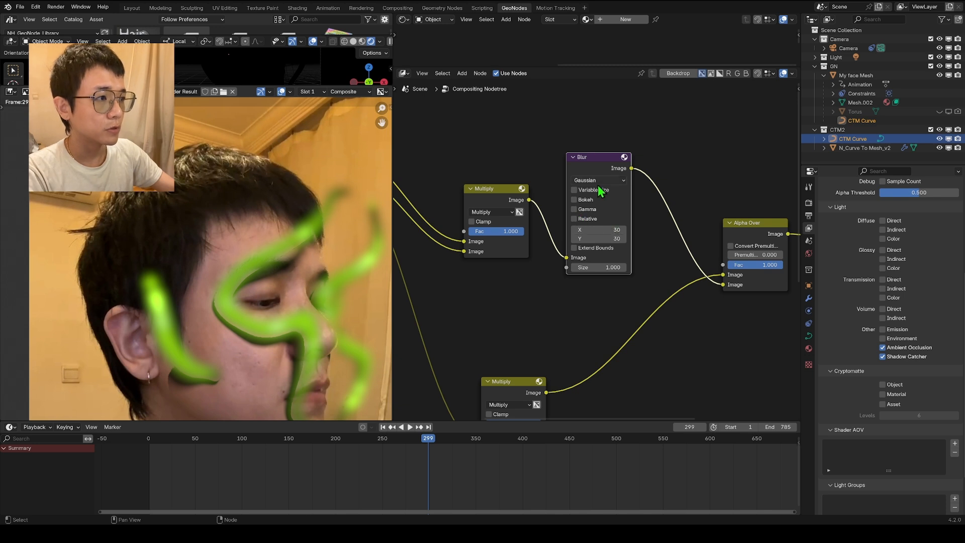
pyautogui.moveTo(606, 230); pyautogui.dragTo(606, 239)
pyautogui.write('0')
pyautogui.press('Return')
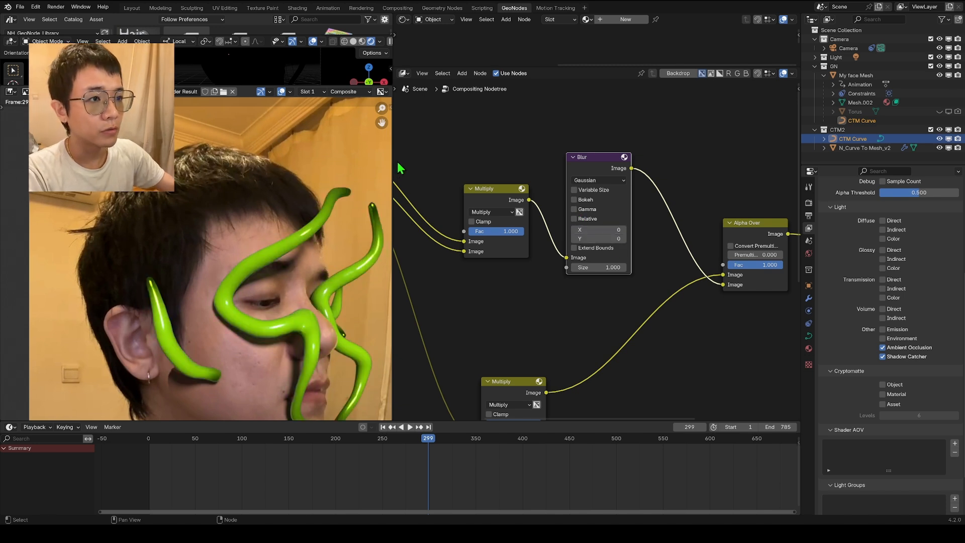
# - Set the Blur node's X and Y to 2 and keep Gaussian as its filter type
pyautogui.scroll(2, 265, 247)
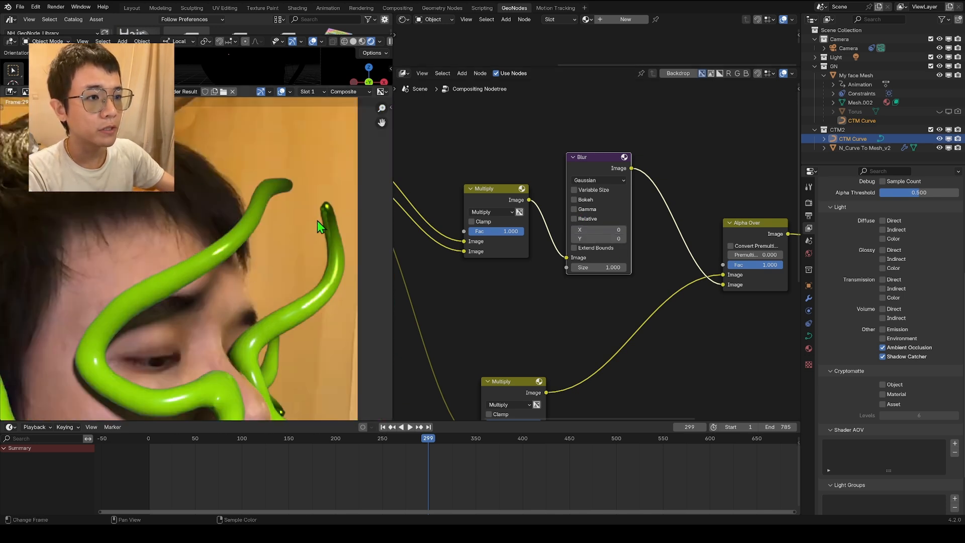
pyautogui.scroll(-1, 223, 220)
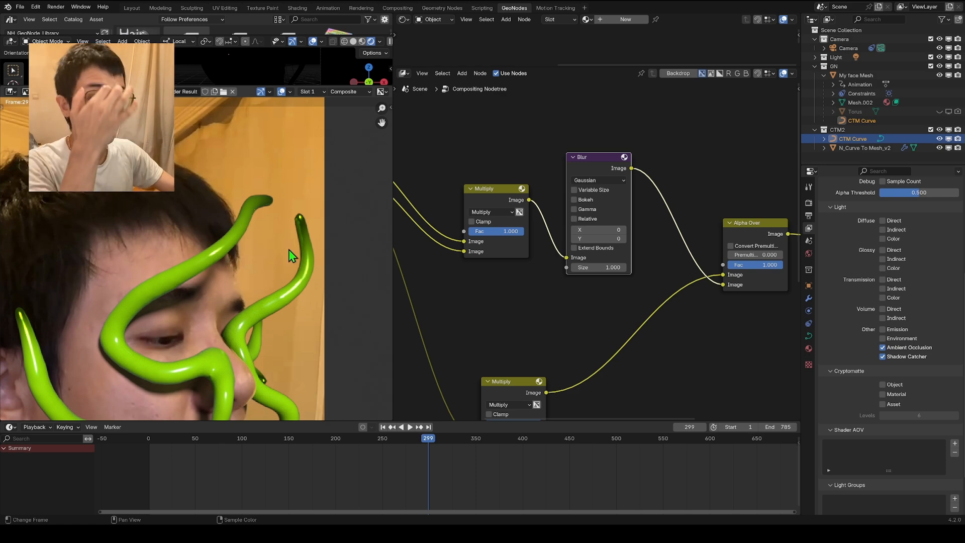
pyautogui.scroll(-3, 257, 230)
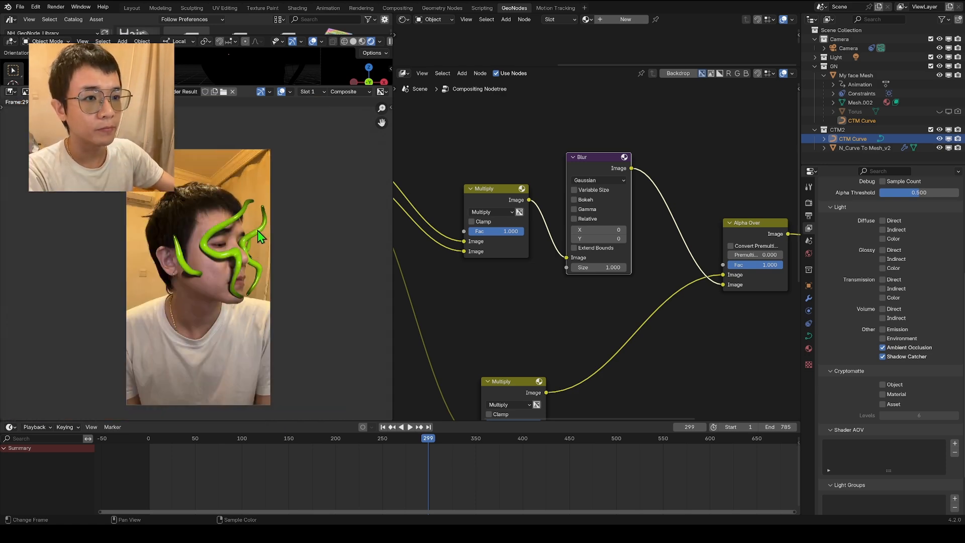
pyautogui.scroll(2, 200, 194)
pyautogui.scroll(3, 218, 204)
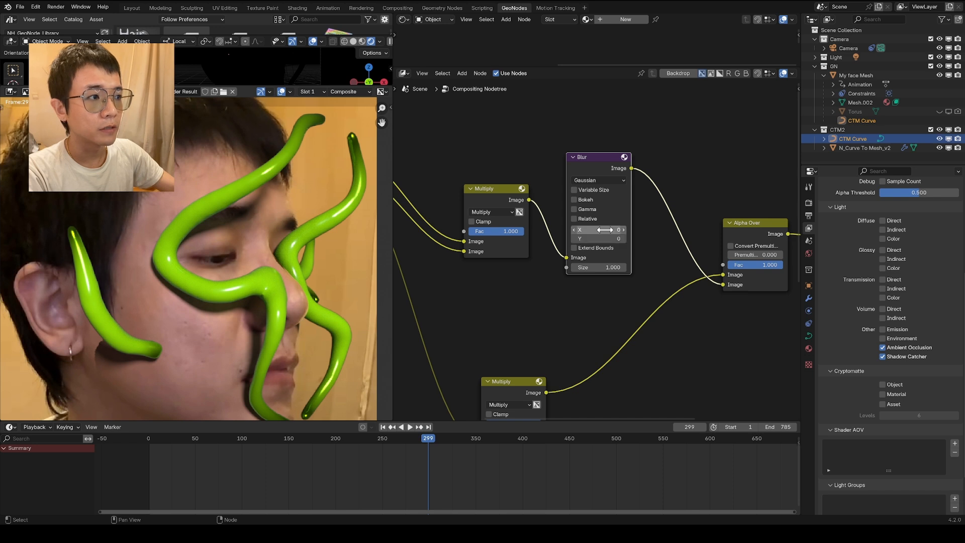
pyautogui.moveTo(600, 230); pyautogui.dragTo(600, 238)
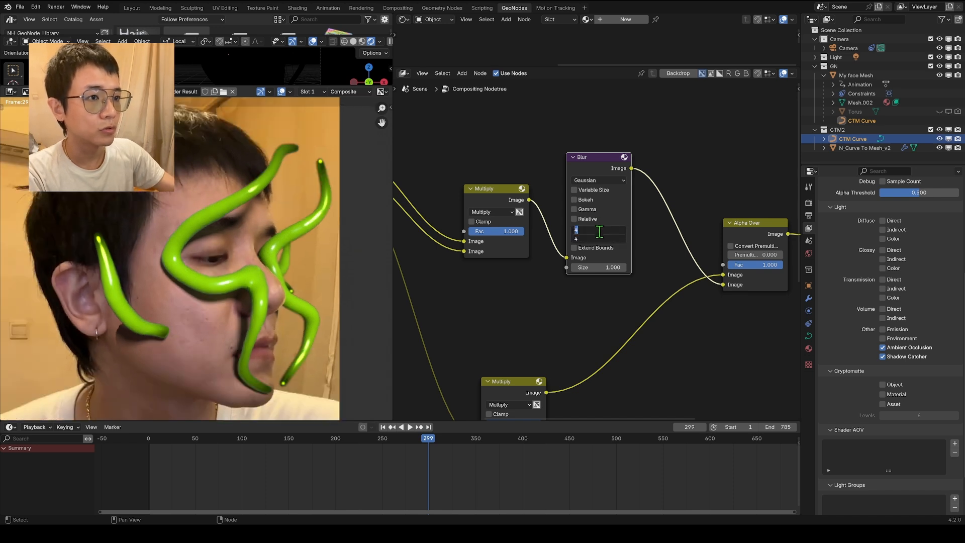
pyautogui.write('2')
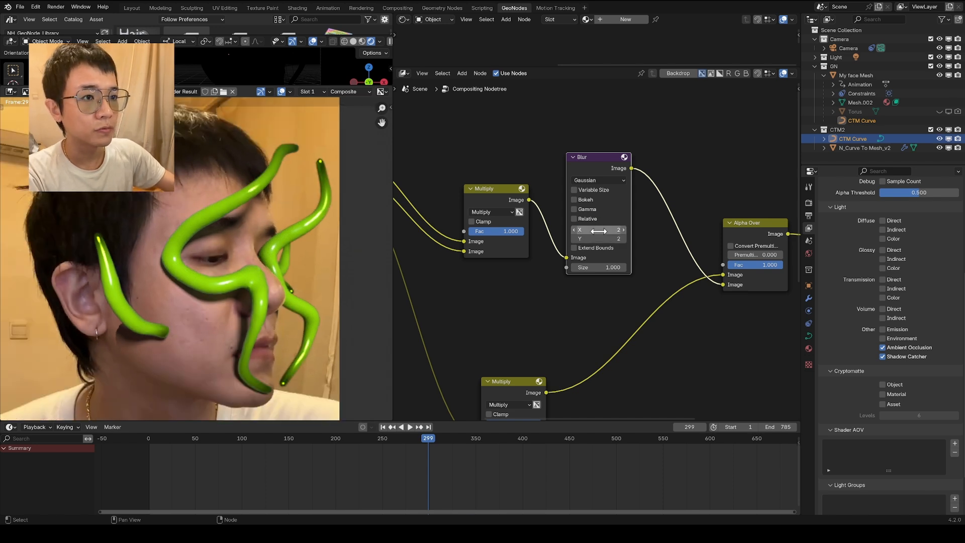
pyautogui.press('Return')
pyautogui.click(599, 180)
pyautogui.click(601, 190)
# - Mute the Blur node and move it and the upper Multiply upward to make room above the lower Multiply
pyautogui.keyDown('ctrl'); pyautogui.scroll(-1, 598, 181); pyautogui.keyUp('ctrl')
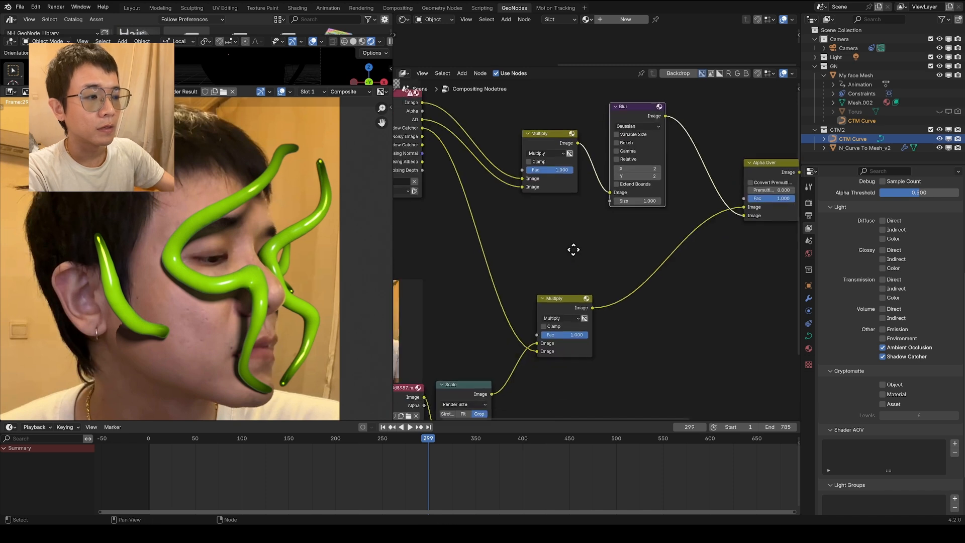
pyautogui.scroll(-1, 572, 253)
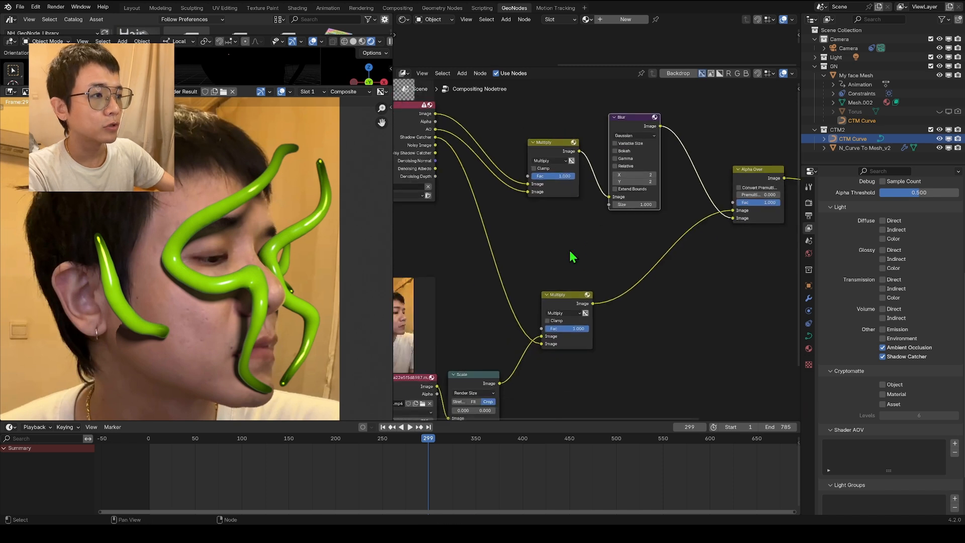
pyautogui.moveTo(571, 254); pyautogui.dragTo(541, 285, button='middle')
pyautogui.moveTo(615, 161); pyautogui.dragTo(622, 149)
pyautogui.press('m')
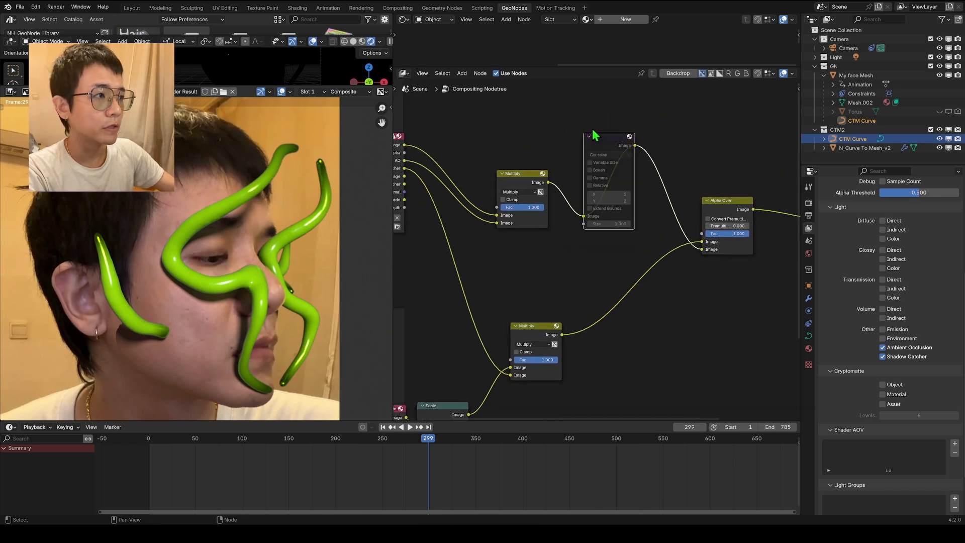
pyautogui.moveTo(430, 164); pyautogui.dragTo(459, 167, button='middle')
pyautogui.moveTo(532, 180); pyautogui.dragTo(544, 153)
pyautogui.moveTo(620, 170); pyautogui.dragTo(622, 206, button='middle')
pyautogui.moveTo(628, 181); pyautogui.dragTo(631, 151)
pyautogui.click(539, 265)
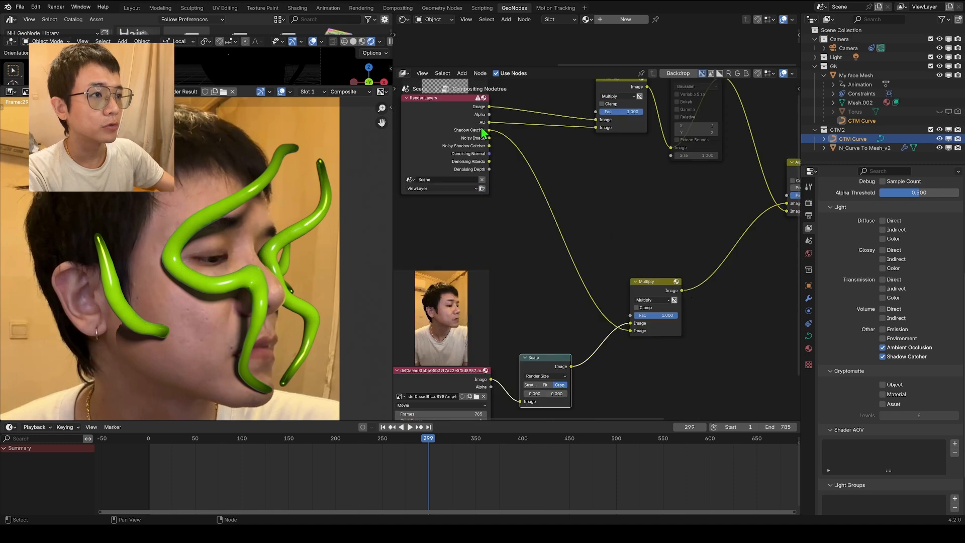
# - Unmute the Blur node and duplicate it onto the link between Shadow Catcher and the lower Multiply
pyautogui.moveTo(647, 189); pyautogui.dragTo(622, 240, button='middle')
pyautogui.click(661, 124)
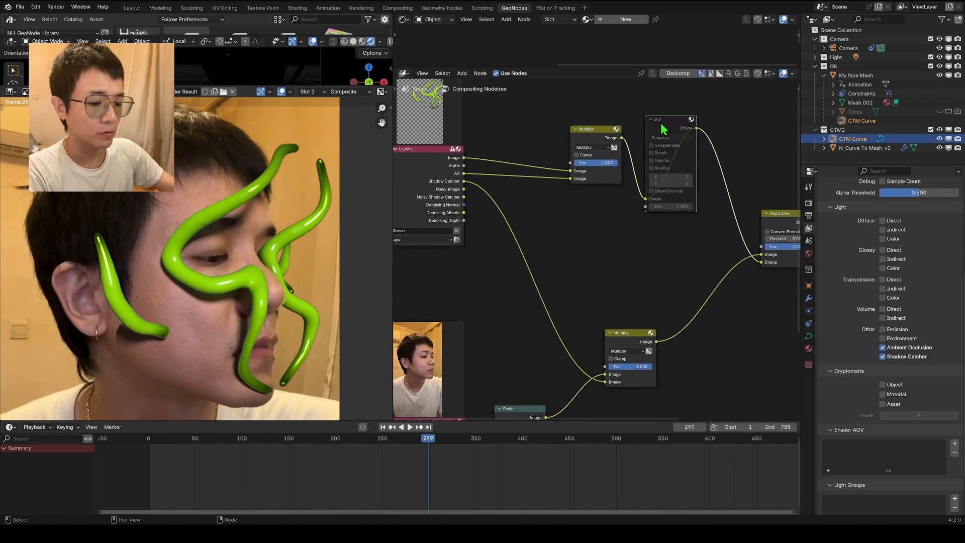
pyautogui.press('m')
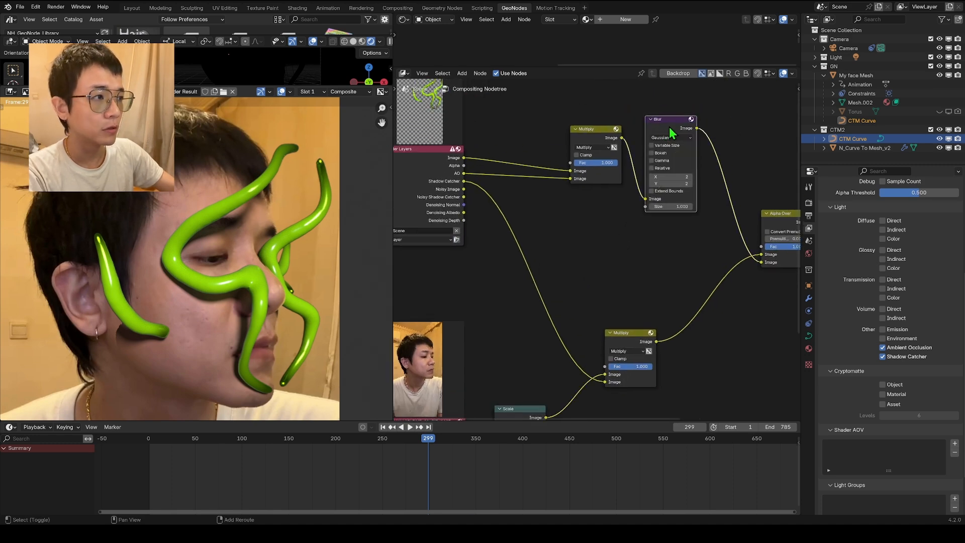
pyautogui.hotkey('shift', 'd')
pyautogui.click(543, 231)
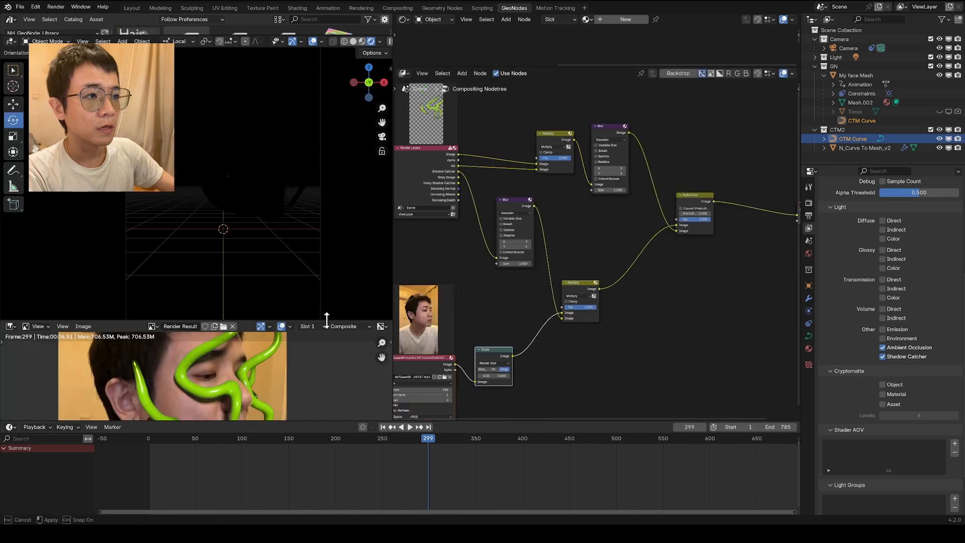
# - Set the viewport compositor to Always so the composite displays live in the 3D viewport
pyautogui.moveTo(327, 319); pyautogui.dragTo(326, 317)
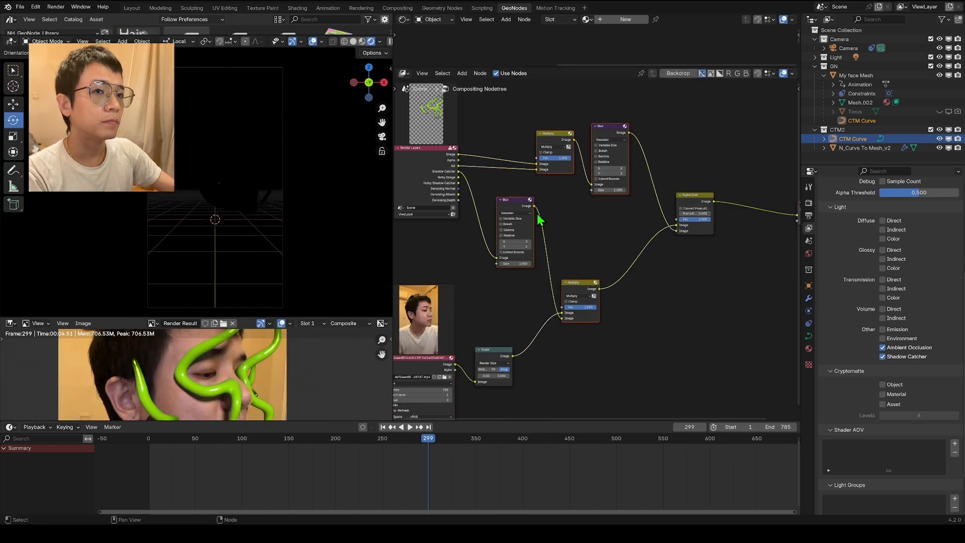
pyautogui.click(380, 41)
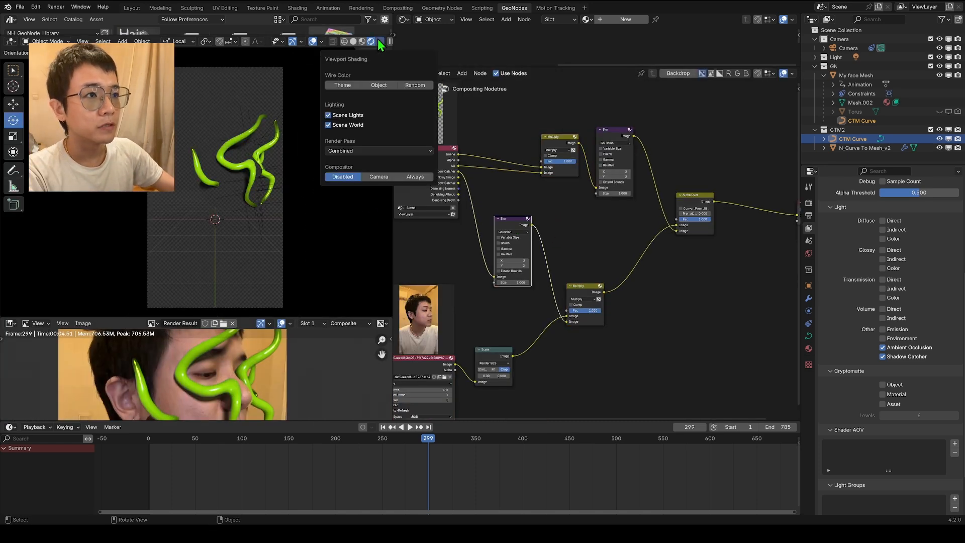
pyautogui.click(414, 177)
# - Mute both Multiply nodes and both Blur nodes in the compositor
pyautogui.scroll(1, 503, 194)
pyautogui.moveTo(502, 194); pyautogui.dragTo(555, 205, button='middle')
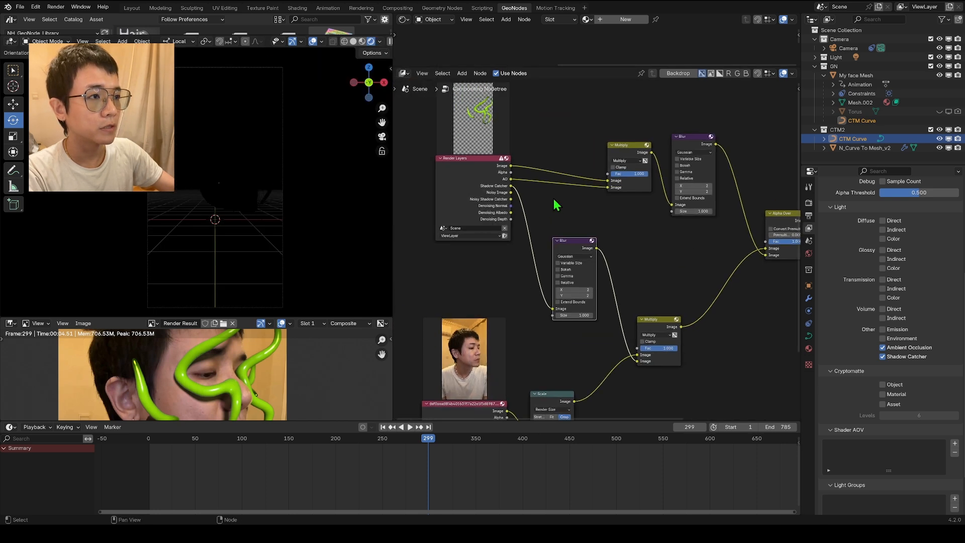
pyautogui.scroll(1, 555, 205)
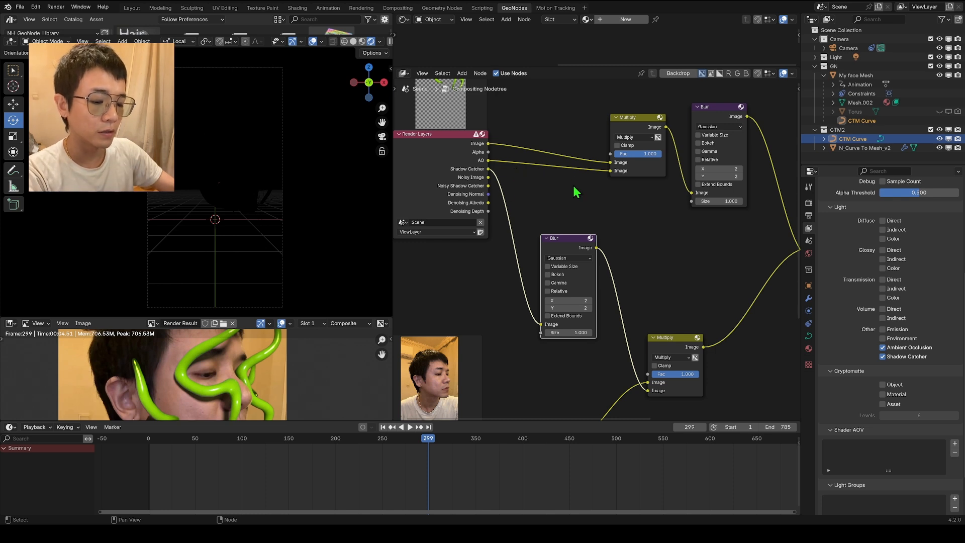
pyautogui.scroll(-1, 481, 106)
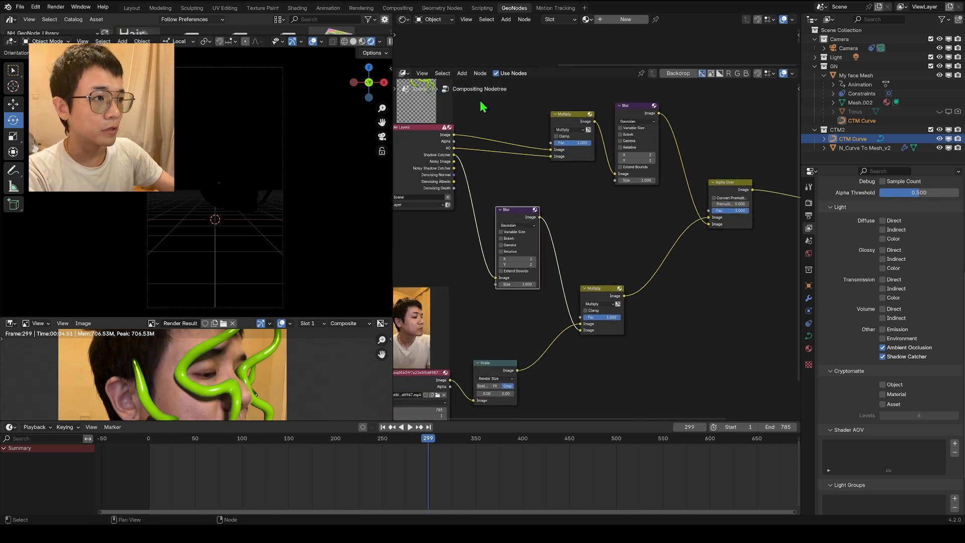
pyautogui.moveTo(508, 113); pyautogui.dragTo(662, 333)
pyautogui.press('m')
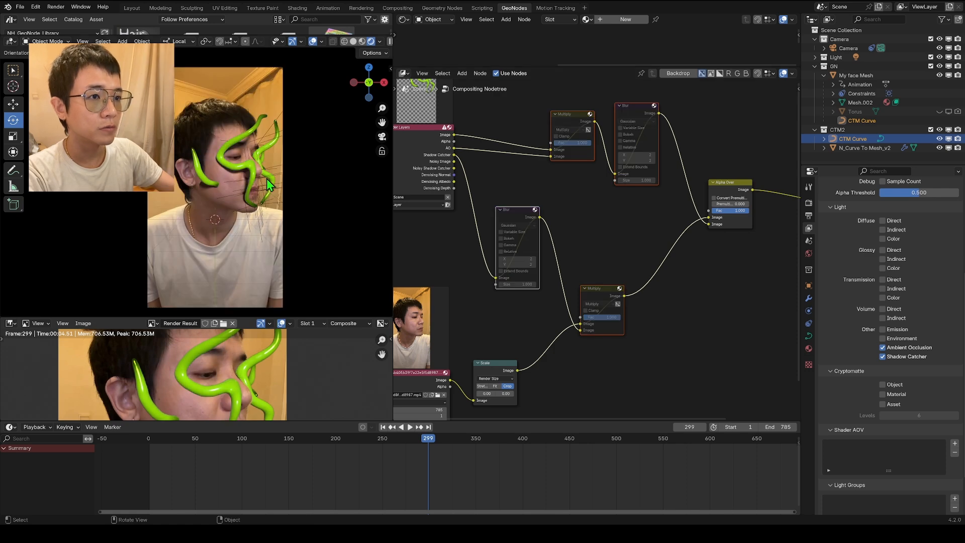
# - Go to frame 100, enlarge the render result area, and unmute the Multiply and Blur nodes for a render
pyautogui.moveTo(422, 439); pyautogui.dragTo(363, 448)
pyautogui.moveTo(255, 317); pyautogui.dragTo(261, 248)
pyautogui.moveTo(473, 112); pyautogui.dragTo(629, 306)
pyautogui.press('m')
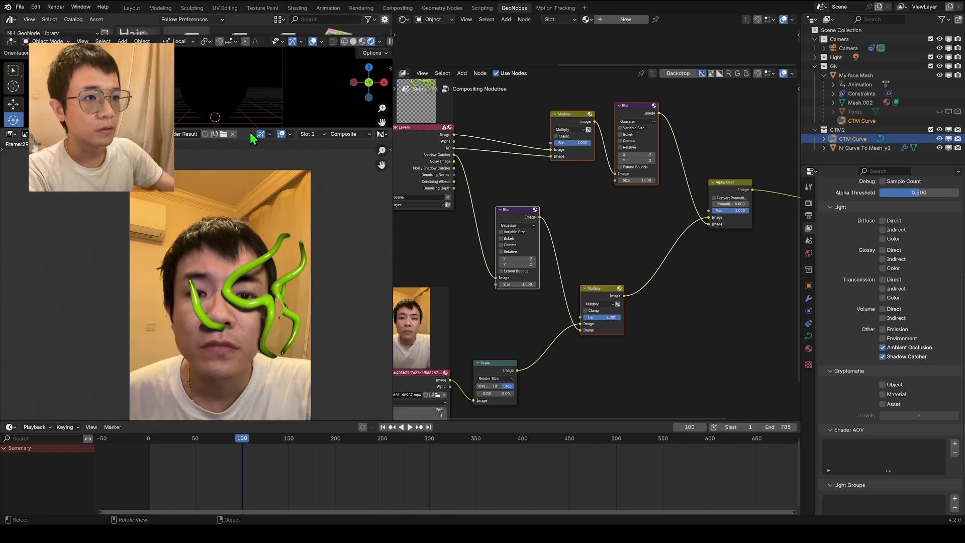
# - Mute the Multiply and Blur nodes again and enlarge the 3D viewport over the render result area
pyautogui.moveTo(252, 130); pyautogui.dragTo(282, 320)
pyautogui.scroll(-1, 500, 118)
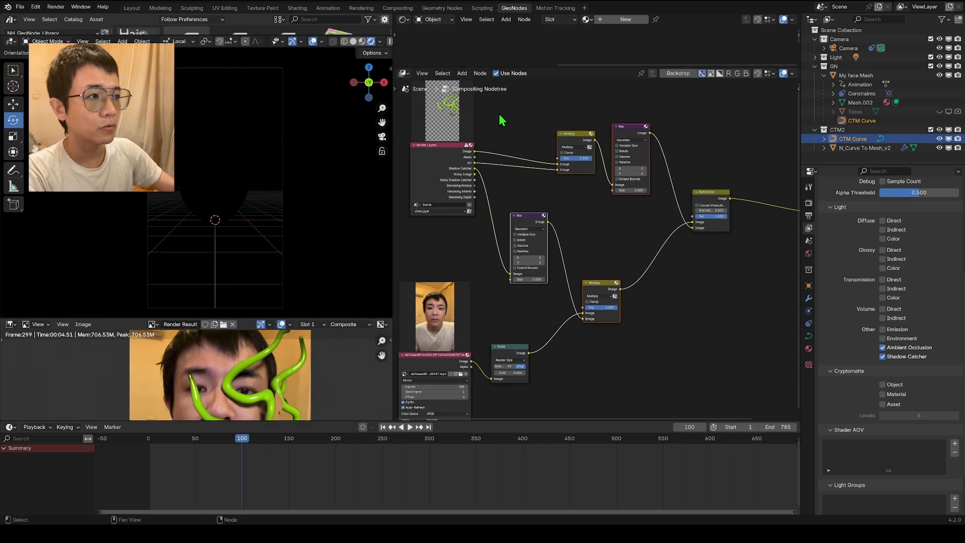
pyautogui.moveTo(502, 109); pyautogui.dragTo(667, 341)
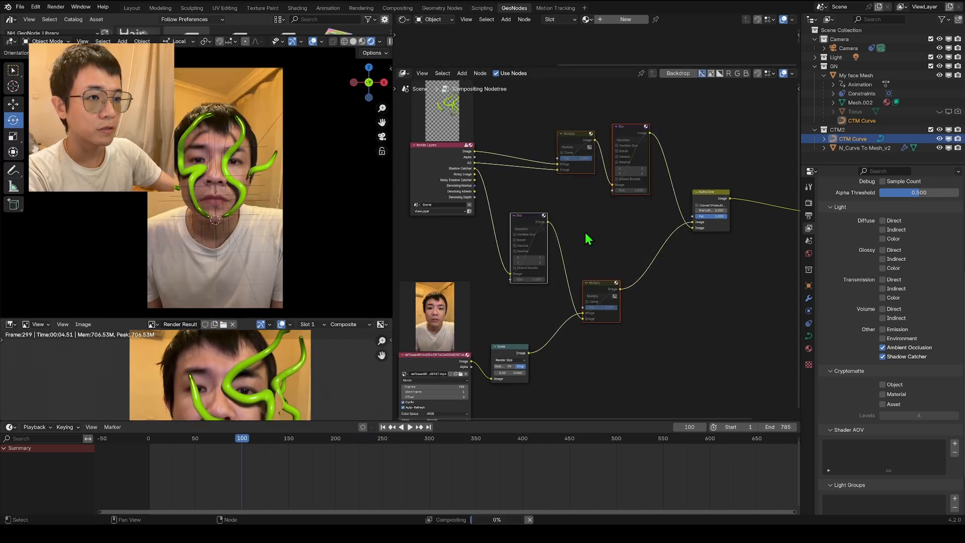
pyautogui.moveTo(394, 309); pyautogui.dragTo(394, 465)
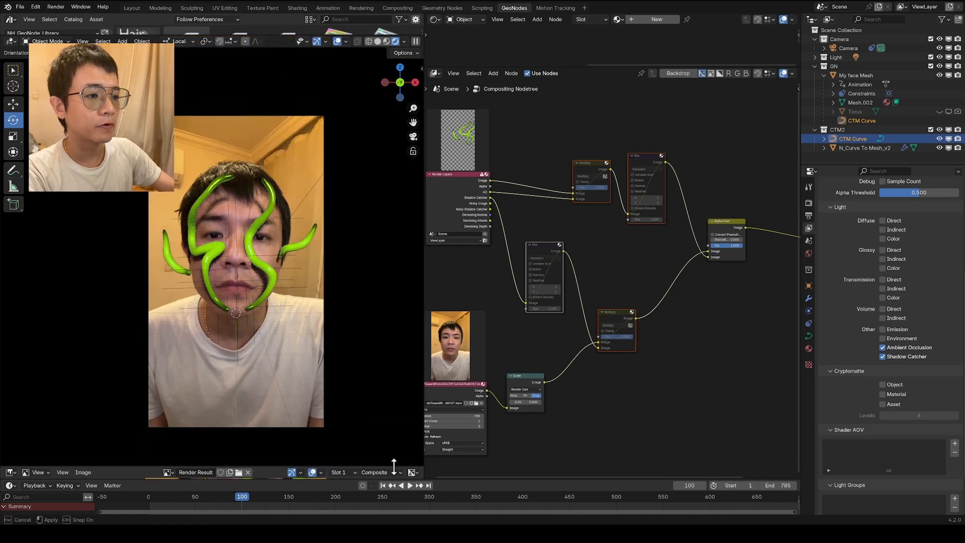
pyautogui.scroll(1, 310, 319)
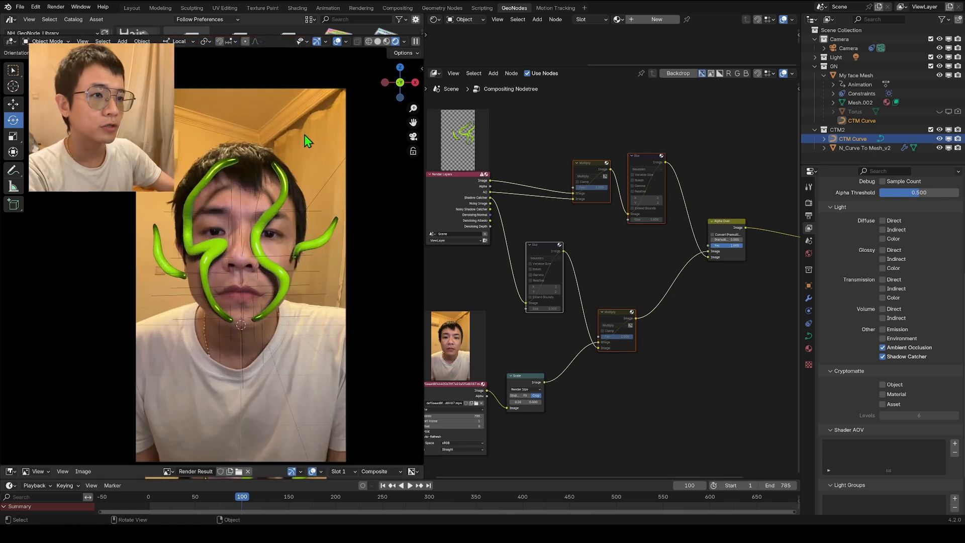
# - Give the curve mesh's CTM_Material a near-white Base Color, Metallic 1.000 and Roughness 0.035 in an enlarged shader editor
pyautogui.click(283, 195)
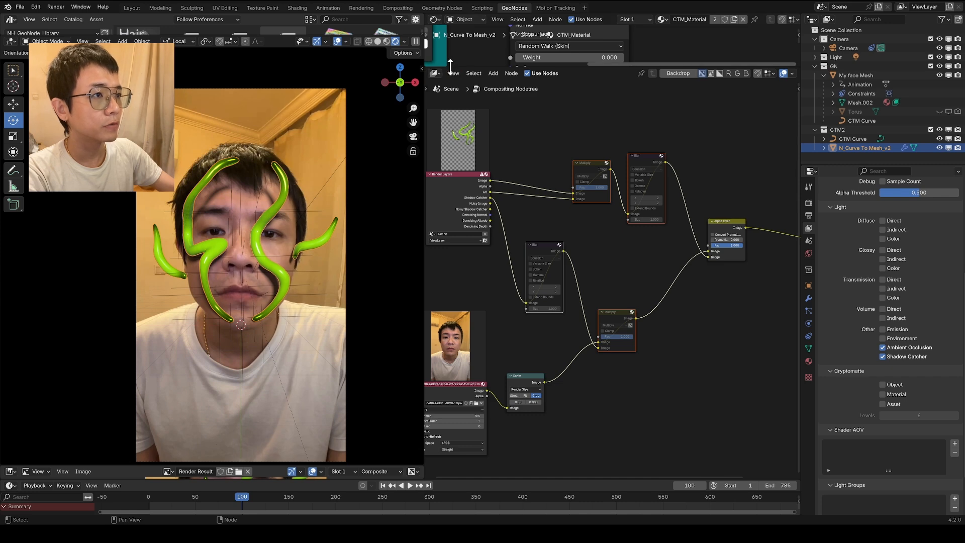
pyautogui.moveTo(450, 66); pyautogui.dragTo(451, 443)
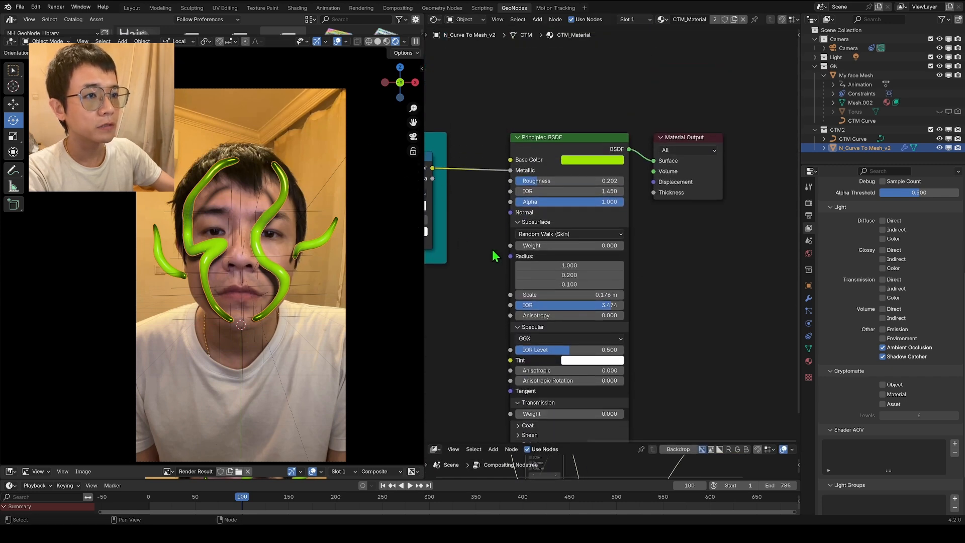
pyautogui.moveTo(495, 257); pyautogui.dragTo(529, 246, button='middle')
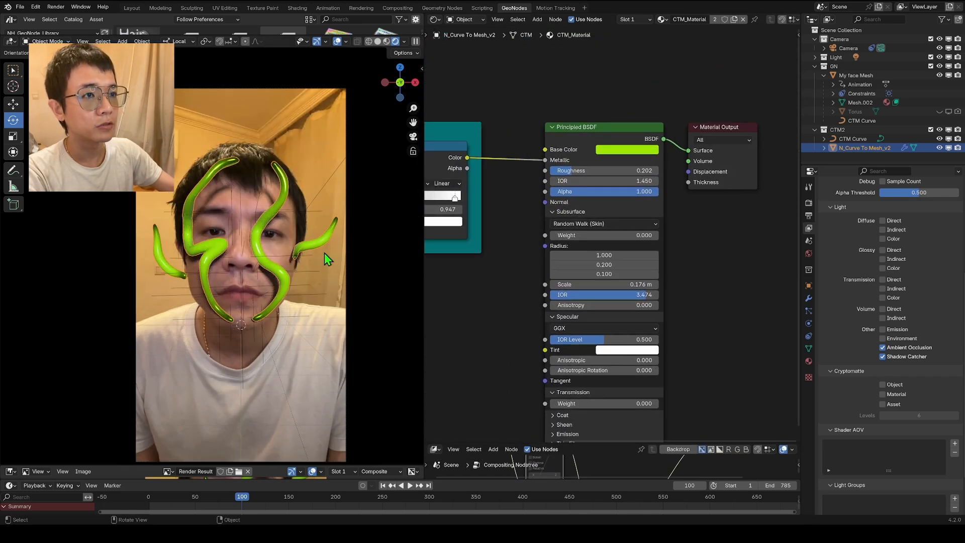
pyautogui.keyDown('shift'); pyautogui.moveTo(325, 254); pyautogui.dragTo(339, 239, button='middle'); pyautogui.keyUp('shift')
pyautogui.scroll(1, 618, 145)
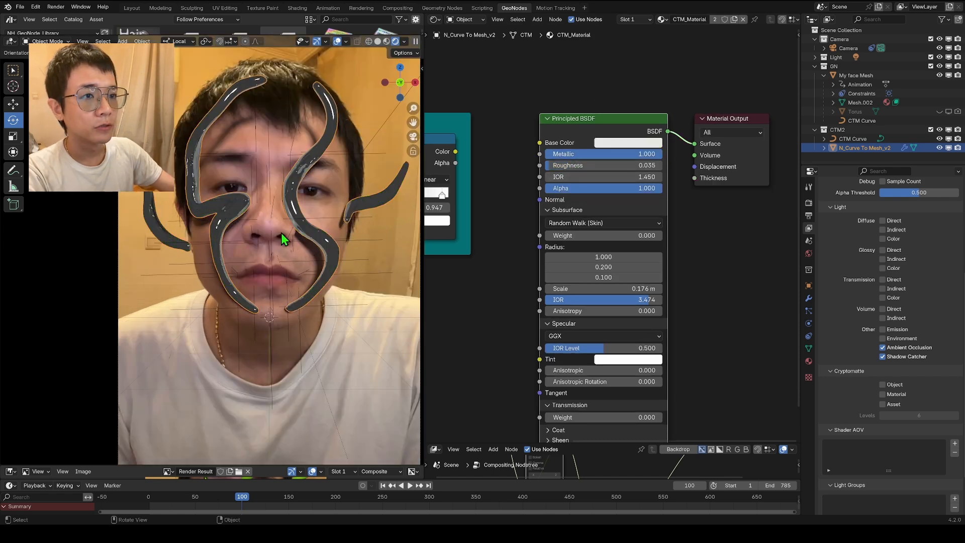
pyautogui.scroll(5, 283, 239)
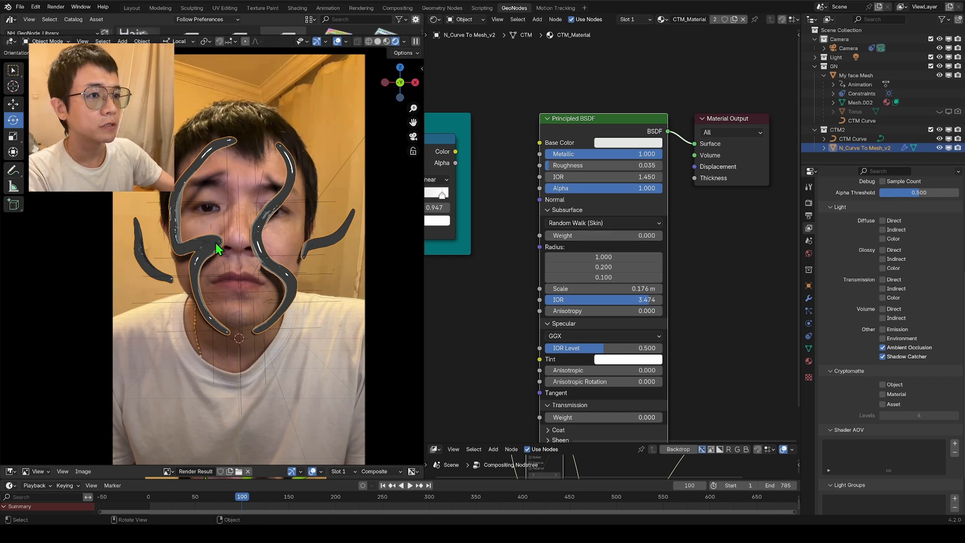
pyautogui.scroll(-4, 530, 263)
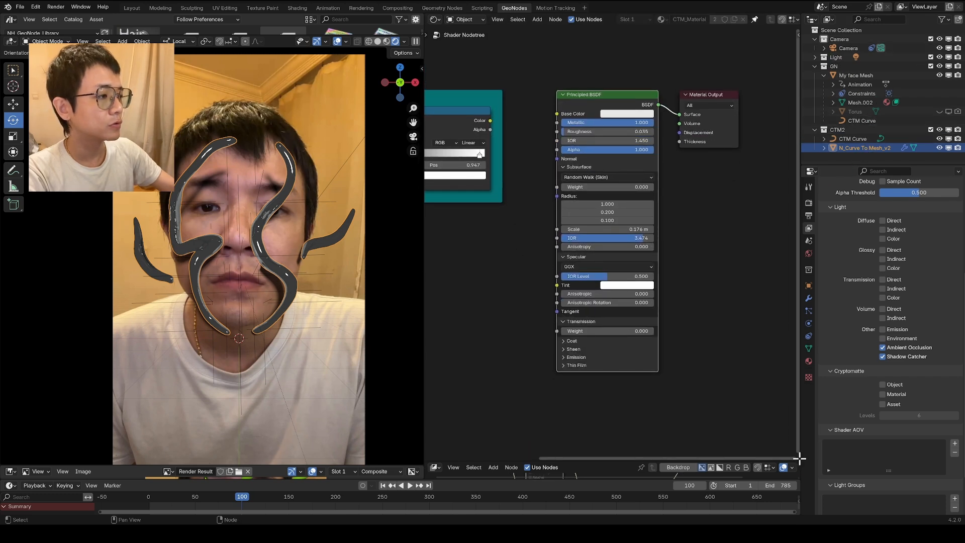
# - Split the shader editor into two stacked areas and turn off Shadow Catcher for My face Mesh
pyautogui.moveTo(799, 459); pyautogui.dragTo(759, 186)
pyautogui.click(859, 76)
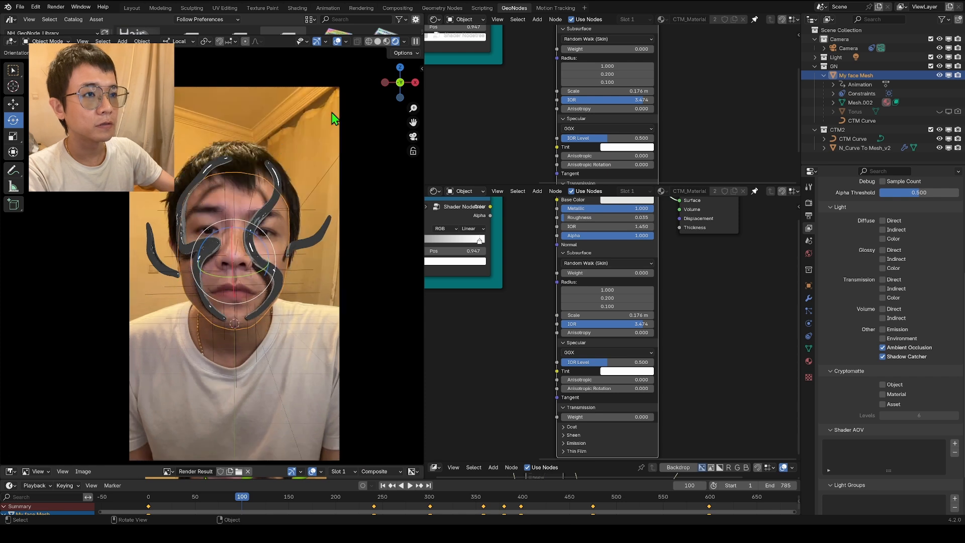
pyautogui.click(809, 287)
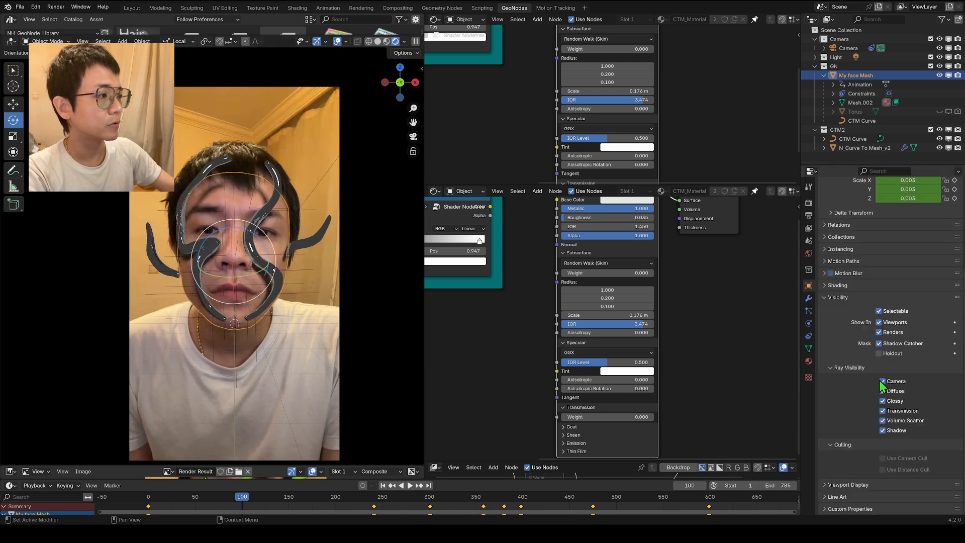
pyautogui.click(878, 343)
pyautogui.scroll(4, 182, 219)
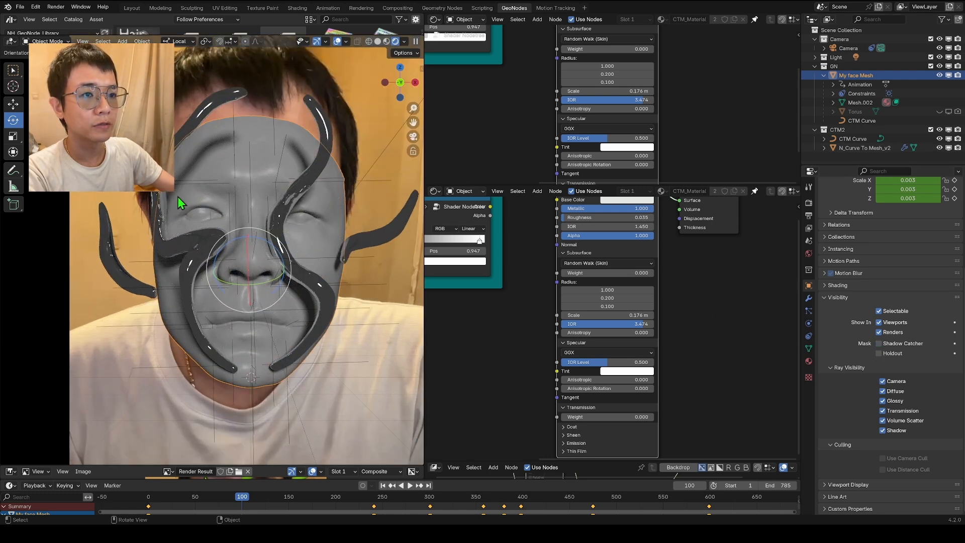
pyautogui.scroll(-2, 171, 206)
pyautogui.scroll(-3, 673, 301)
# - Unpin the lower shader editor to show the My face Mesh material and set its Base Color to green
pyautogui.click(755, 192)
pyautogui.moveTo(670, 323); pyautogui.dragTo(574, 348, button='middle')
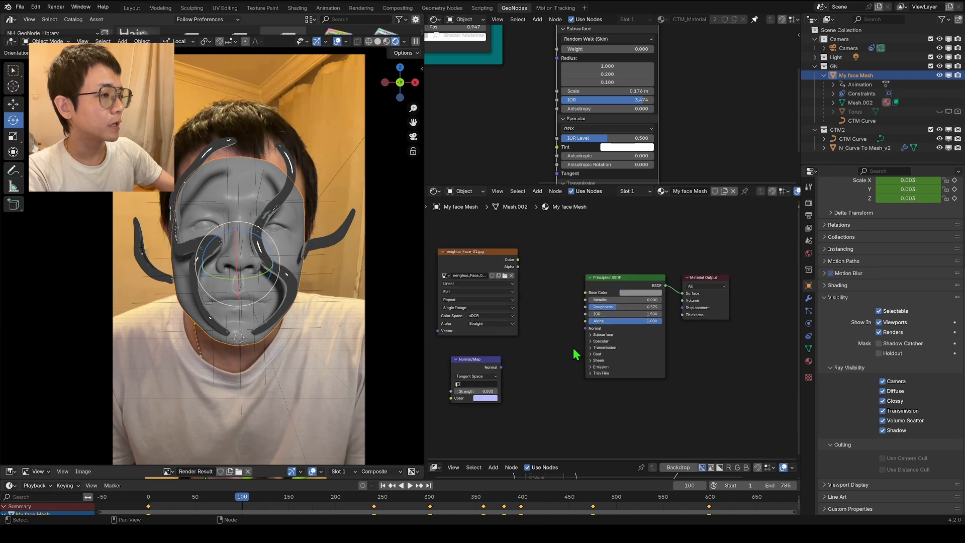
pyautogui.click(627, 293)
pyautogui.moveTo(675, 217); pyautogui.dragTo(634, 194)
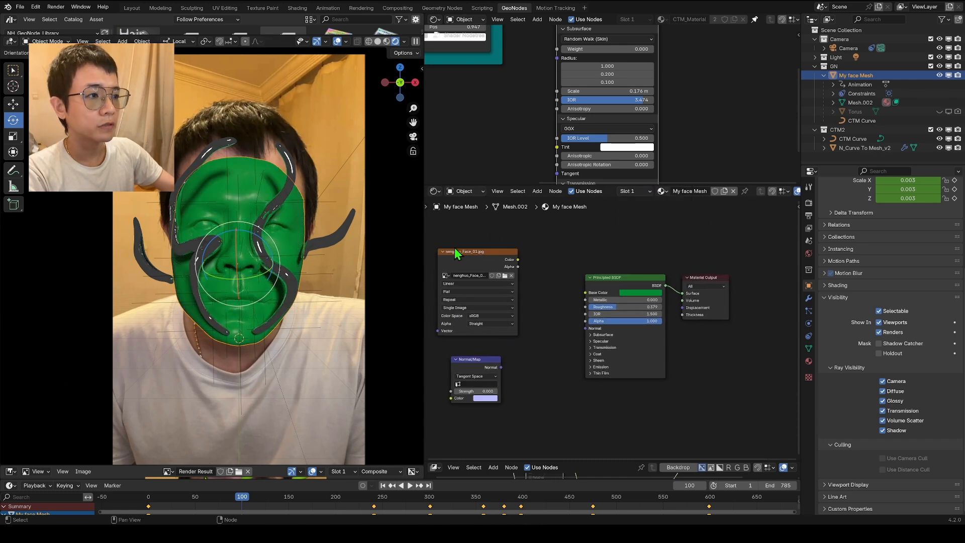
# - Try the face photo texture as the Principled BSDF's Base Color, and disconnect it again
pyautogui.moveTo(518, 259); pyautogui.dragTo(586, 293)
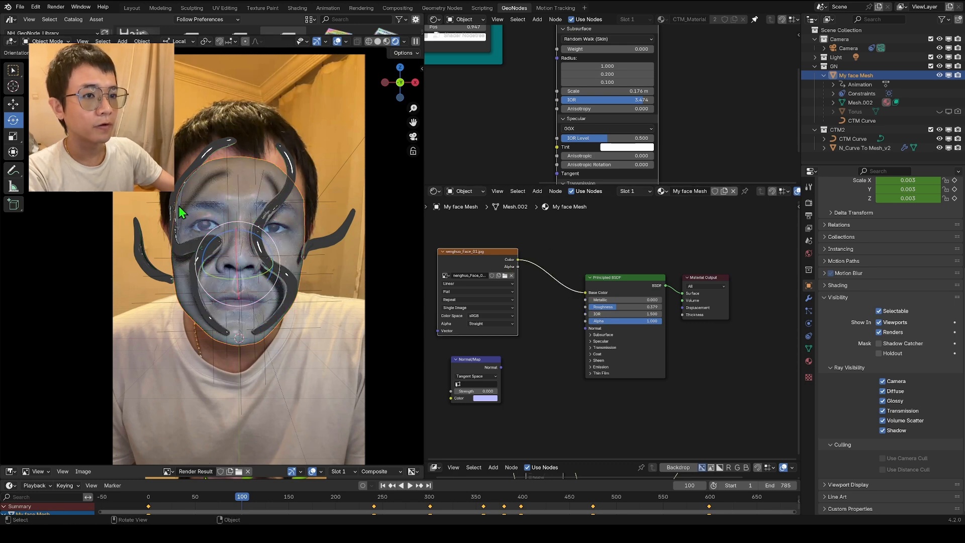
pyautogui.scroll(-2, 295, 213)
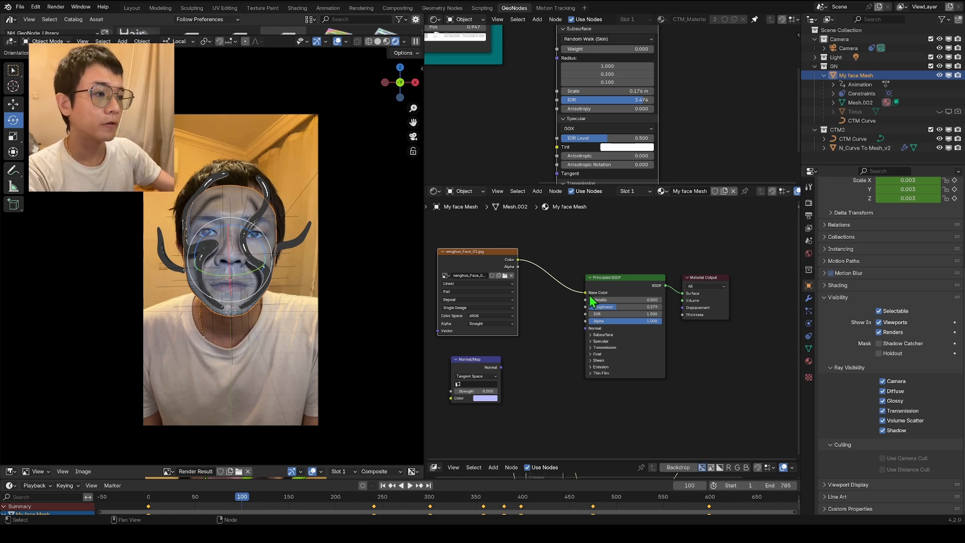
pyautogui.moveTo(584, 293); pyautogui.dragTo(567, 296)
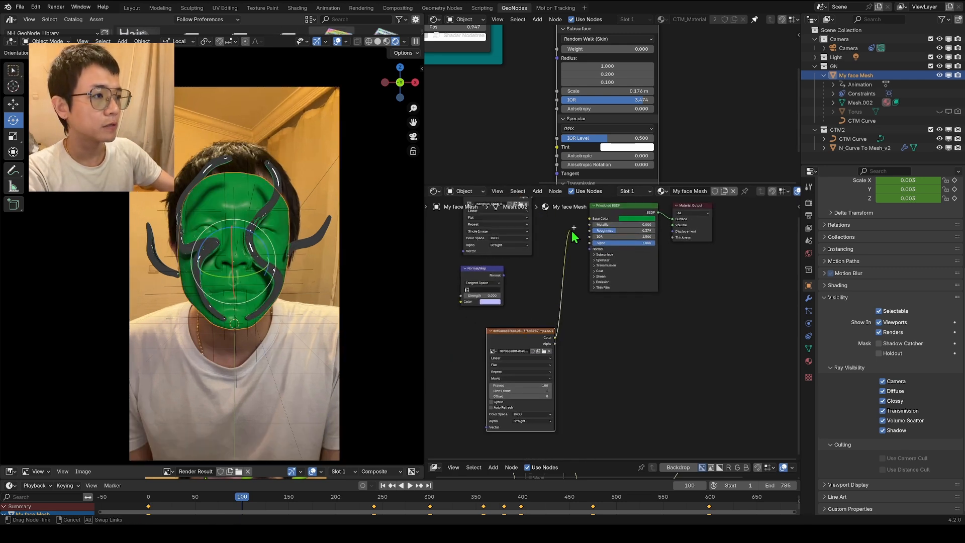
# - Connect the face movie texture to Base Color and add Mapping and Texture Coordinate nodes driven by the Window output
pyautogui.moveTo(551, 273); pyautogui.dragTo(604, 243)
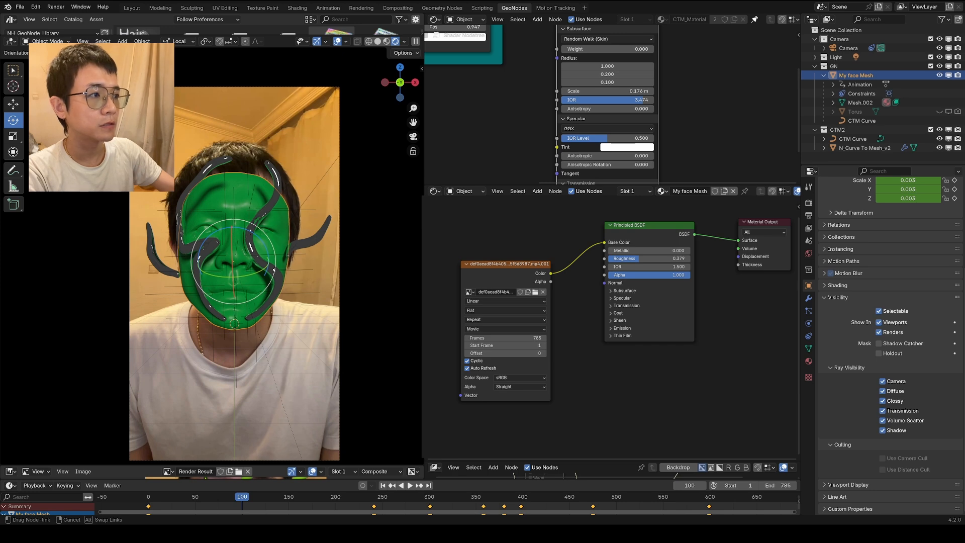
pyautogui.moveTo(604, 243); pyautogui.dragTo(604, 243)
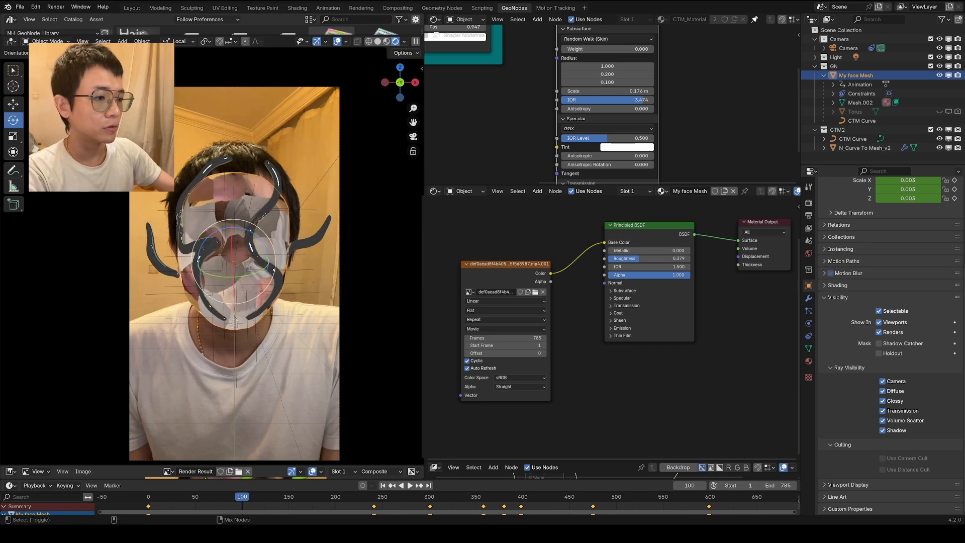
pyautogui.hotkey('ctrl', 't')
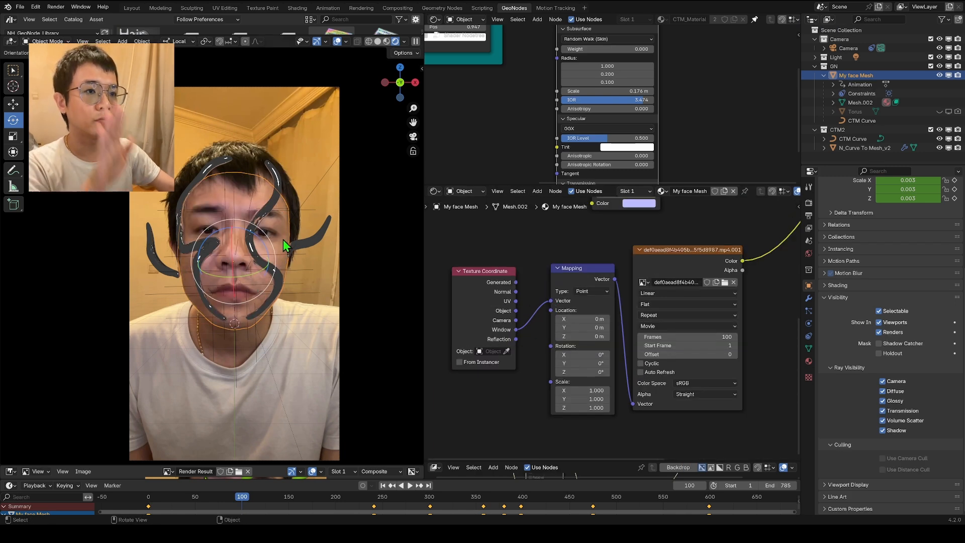
pyautogui.moveTo(671, 287); pyautogui.dragTo(580, 330, button='middle')
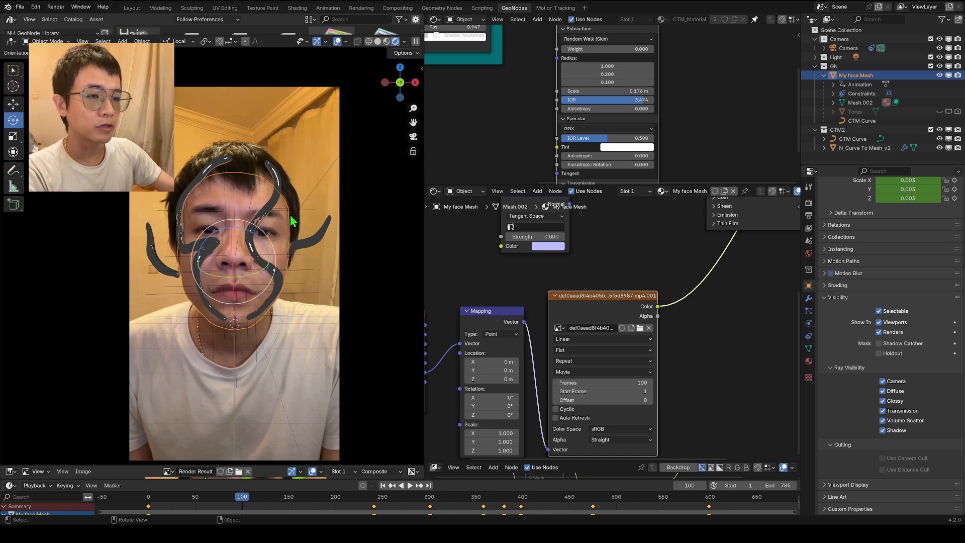
pyautogui.moveTo(297, 234); pyautogui.dragTo(206, 255, button='middle')
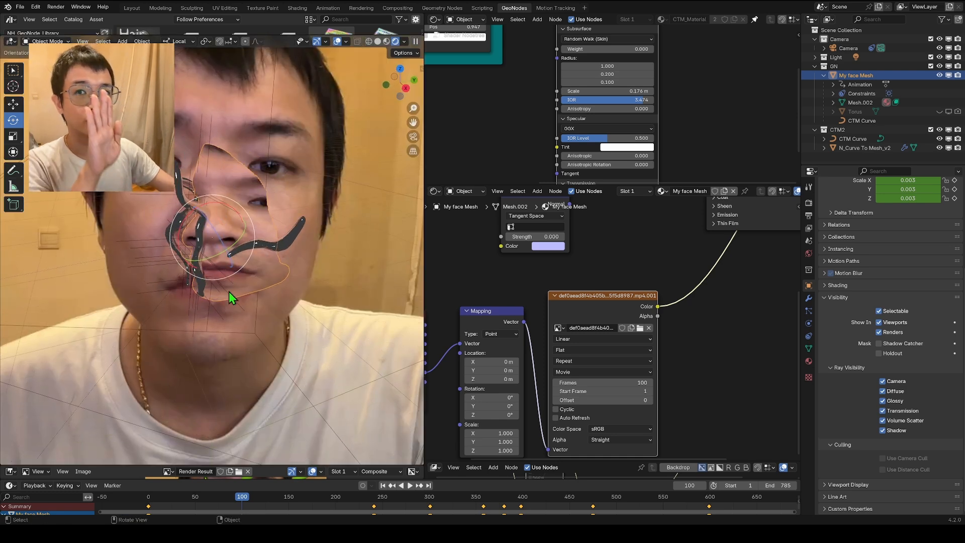
pyautogui.press('KP_0')
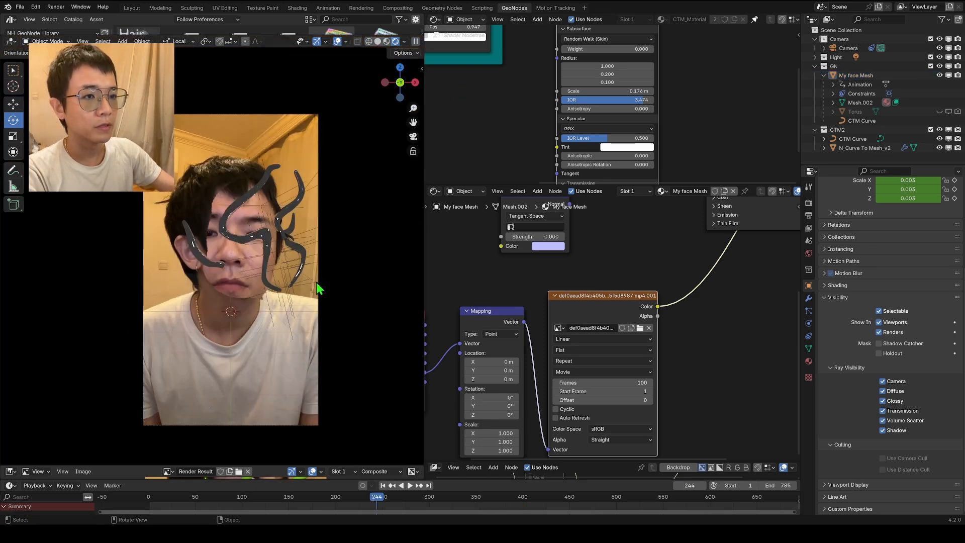
# - Turn on Cyclic and Auto Refresh for the movie texture, set its Frames to 785, and play and scrub the animation
pyautogui.moveTo(646, 385); pyautogui.dragTo(677, 327, button='middle')
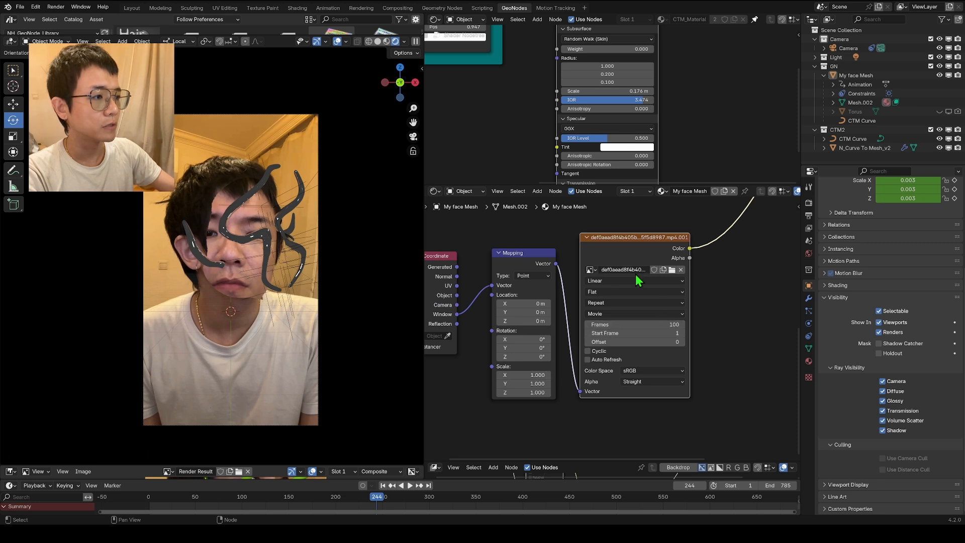
pyautogui.click(587, 353)
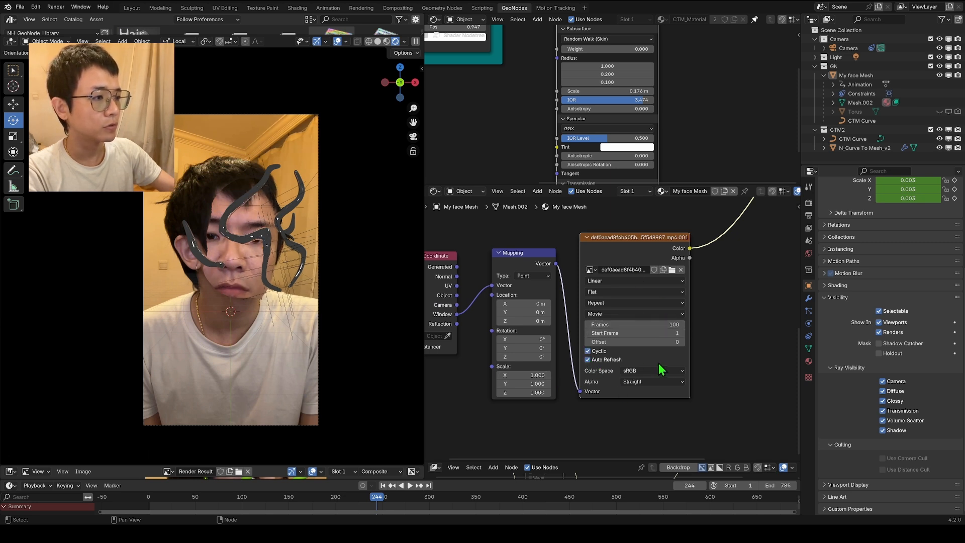
pyautogui.click(635, 324)
pyautogui.write('785')
pyautogui.press('Return')
pyautogui.press('space')
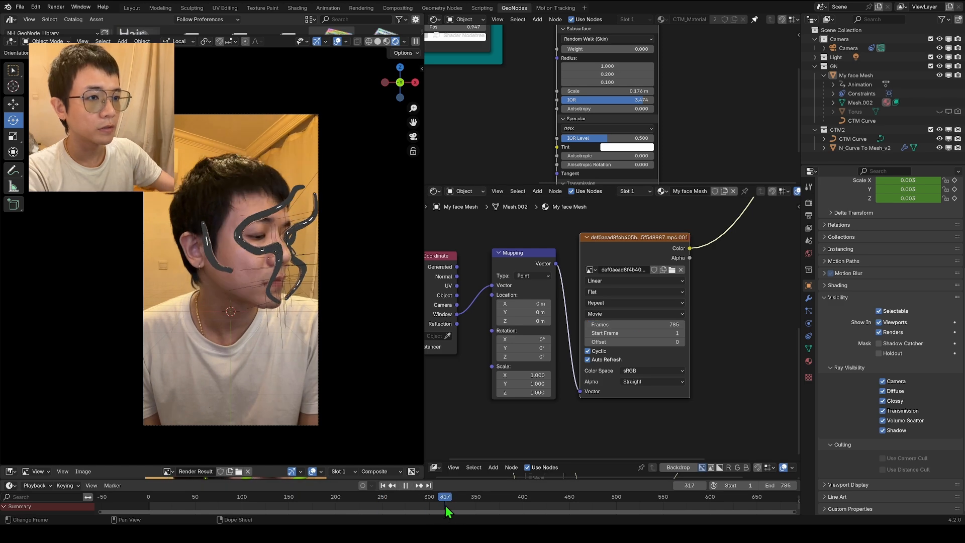
pyautogui.moveTo(411, 506); pyautogui.dragTo(330, 516)
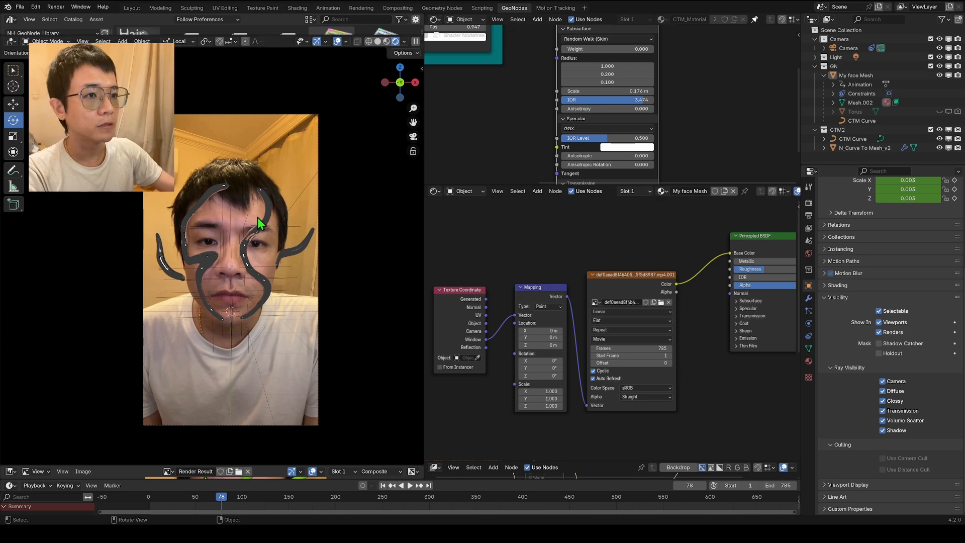
# - Set the curve mesh material's Transmission Weight to 1.000 and view it at frame 233 with viewport overlays hidden
pyautogui.click(267, 203)
pyautogui.scroll(-5, 580, 121)
pyautogui.scroll(4, 622, 122)
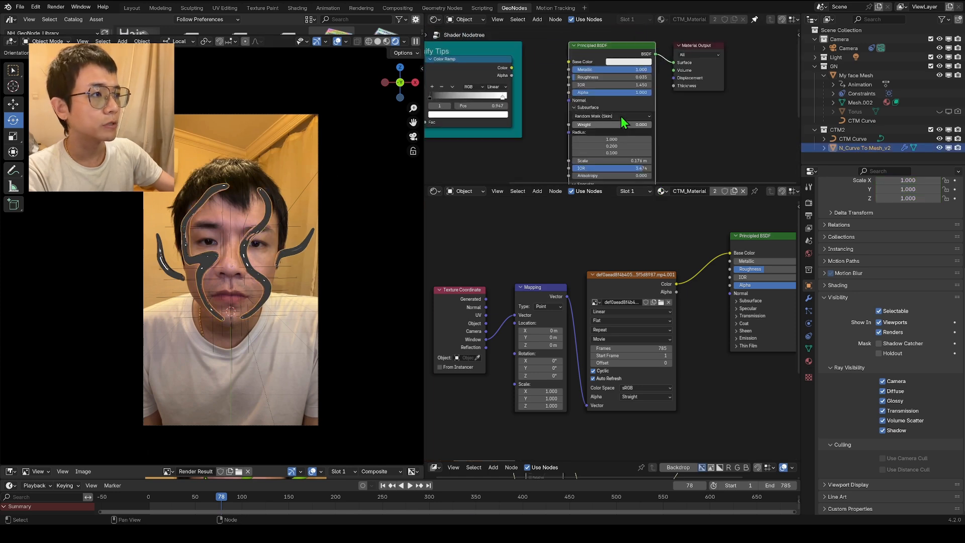
pyautogui.scroll(2, 622, 122)
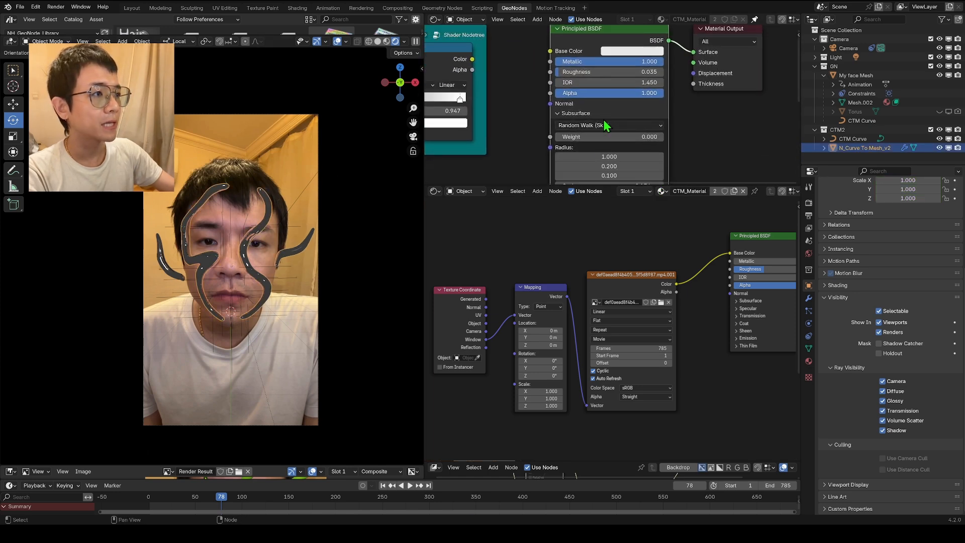
pyautogui.scroll(-3, 599, 146)
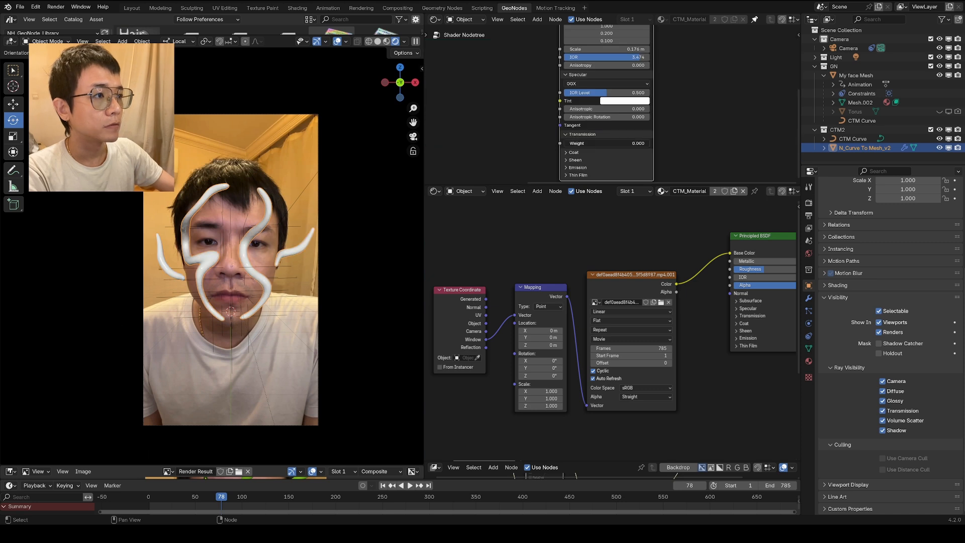
pyautogui.moveTo(586, 143); pyautogui.dragTo(649, 143)
pyautogui.scroll(2, 276, 285)
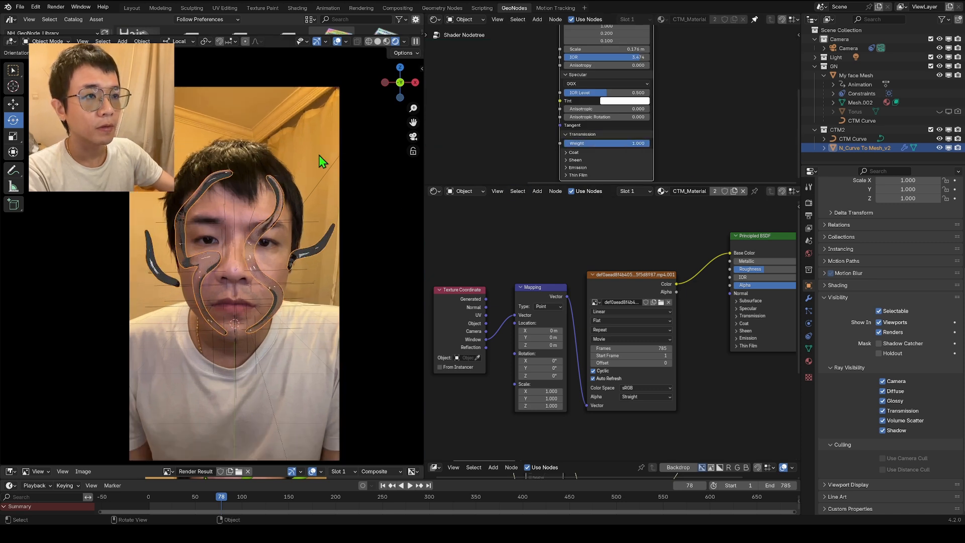
pyautogui.click(337, 42)
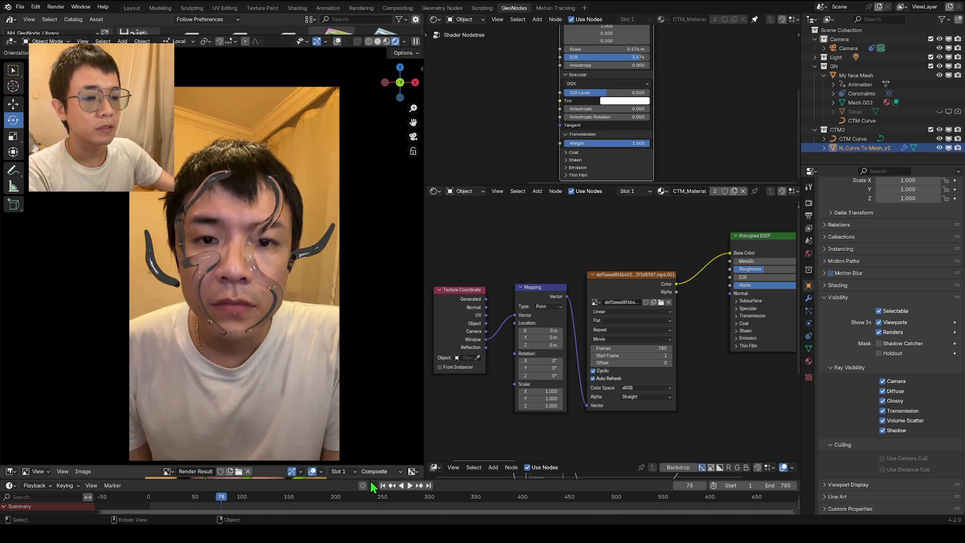
pyautogui.moveTo(232, 495); pyautogui.dragTo(367, 508)
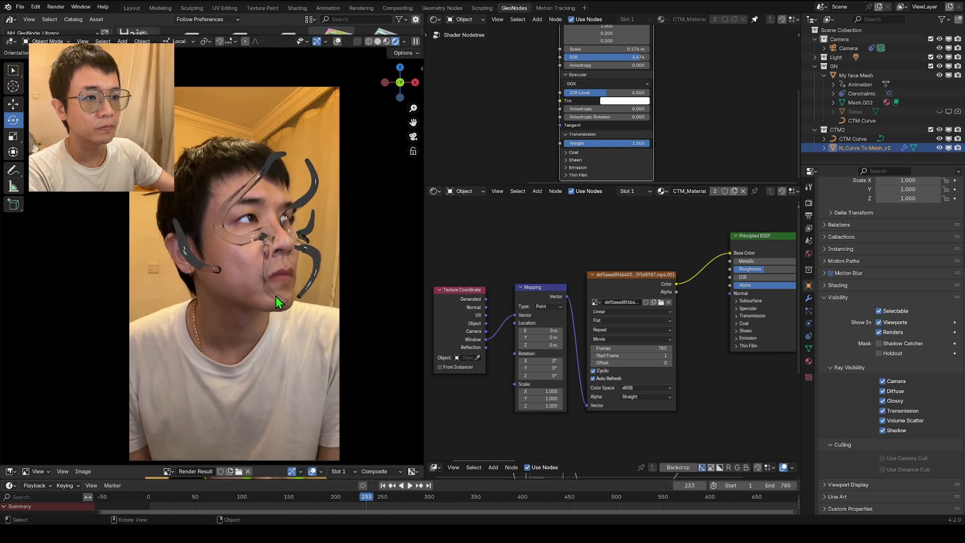
# - Make the face mesh a shadow catcher and connect the movie texture to its Principled BSDF's Base Color
pyautogui.click(279, 240)
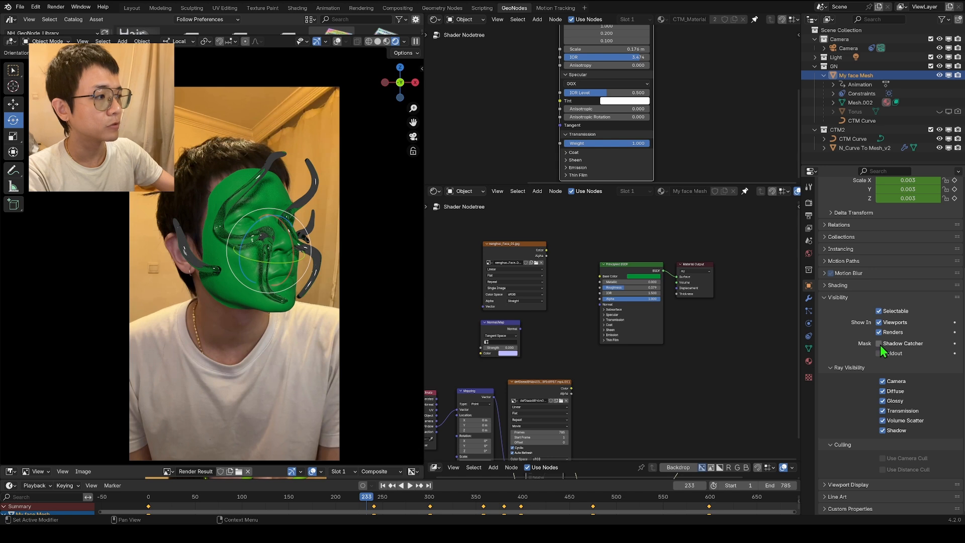
pyautogui.click(878, 343)
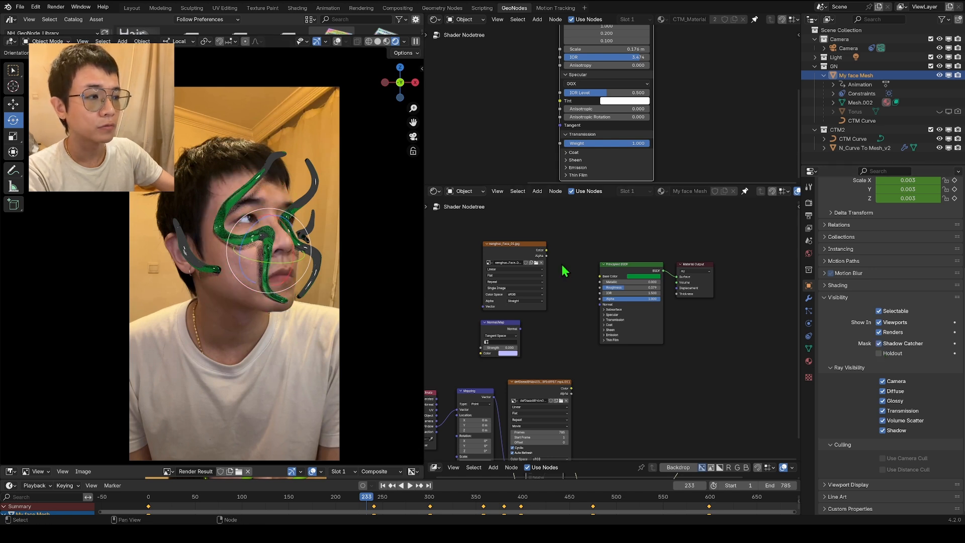
pyautogui.click(635, 277)
pyautogui.moveTo(572, 388); pyautogui.dragTo(591, 361)
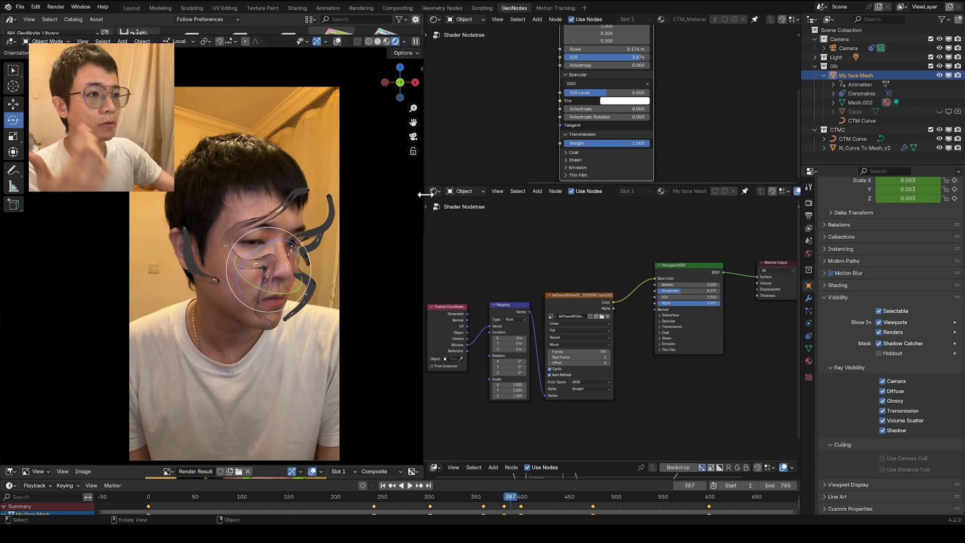
# - Show the World nodes in the lower shader editor and apply Poly Haven's childrens_hospital HDRI as the scene environment
pyautogui.click(464, 191)
pyautogui.click(464, 201)
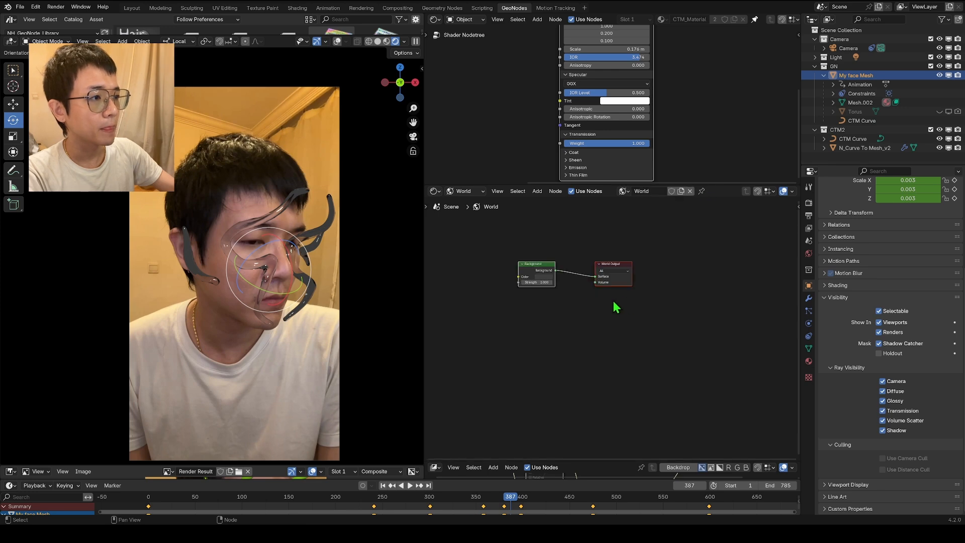
pyautogui.click(534, 263)
pyautogui.moveTo(540, 199)
pyautogui.mouseDown()
pyautogui.moveTo(558, 181)
pyautogui.moveTo(556, 199)
pyautogui.moveTo(544, 192)
pyautogui.mouseUp()
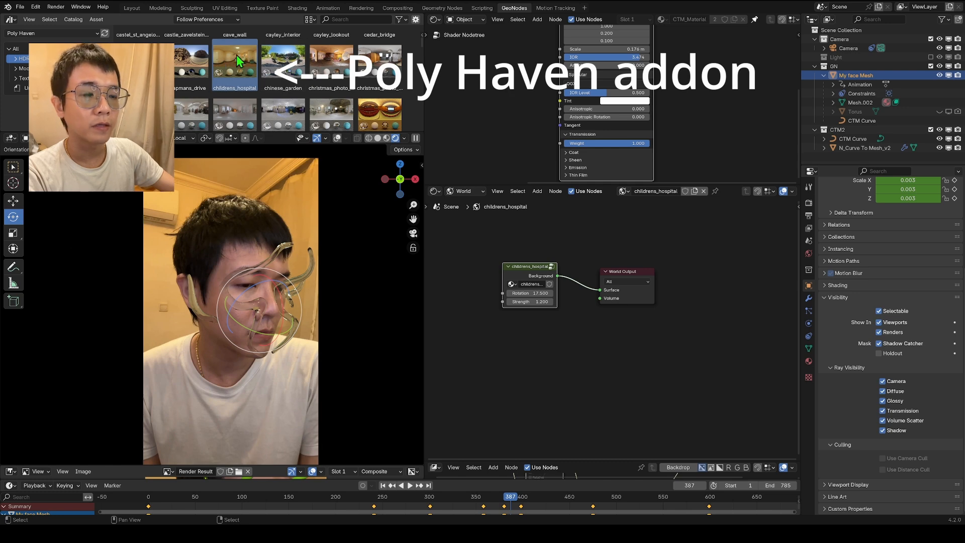
pyautogui.moveTo(236, 55); pyautogui.dragTo(241, 166)
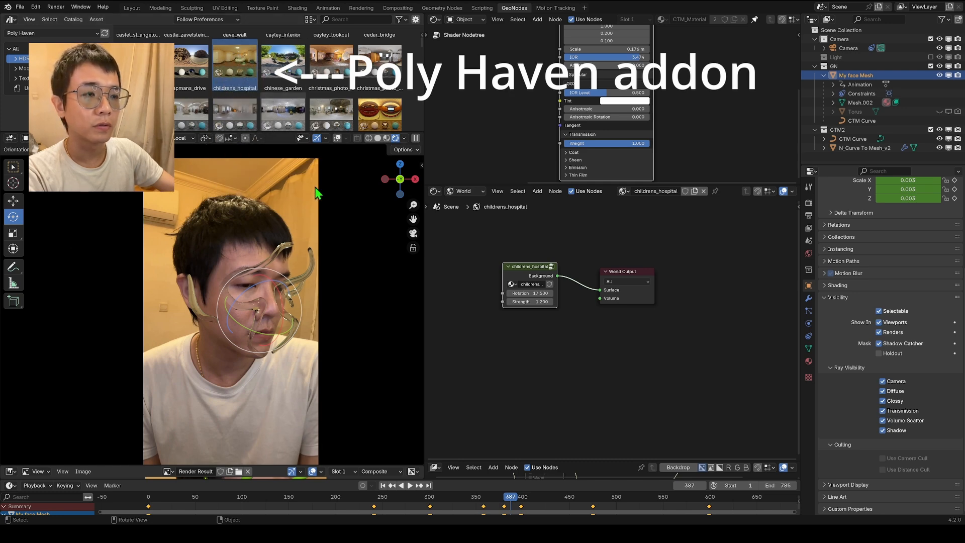
pyautogui.scroll(-5, 277, 110)
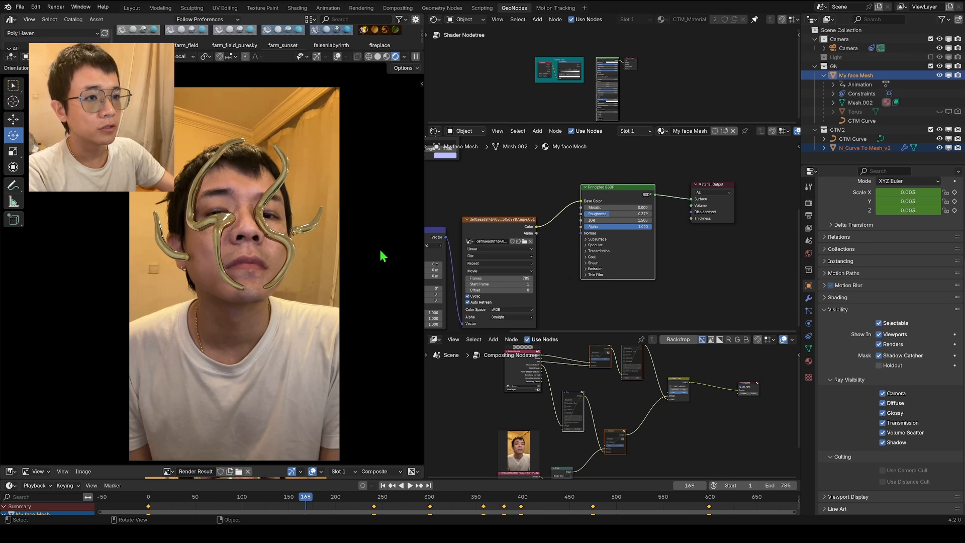
# - Enlarge the lower shader editor, switch it to the World nodes, and set the childrens_hospital HDRI's Rotation to 19.800
pyautogui.scroll(-5, 518, 378)
pyautogui.moveTo(451, 332); pyautogui.dragTo(451, 372)
pyautogui.click(465, 131)
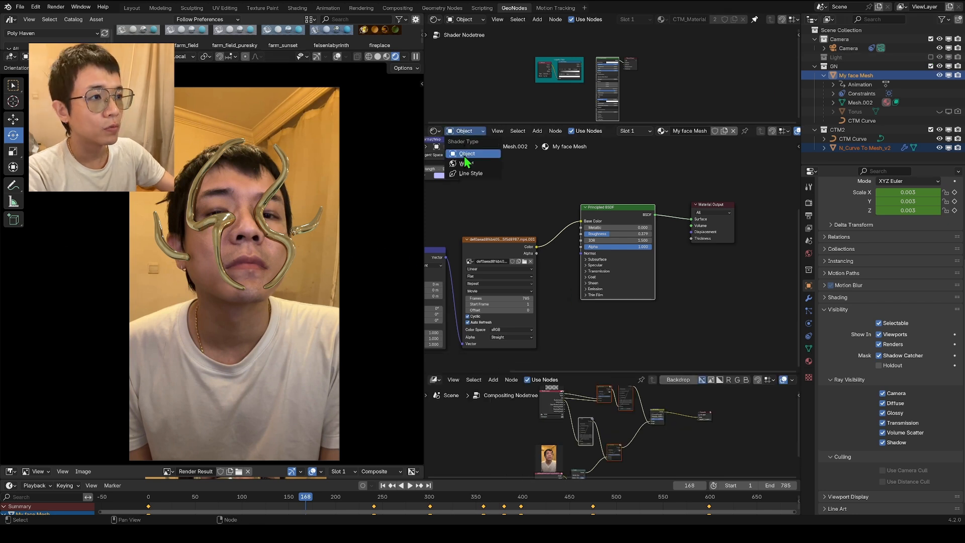
pyautogui.click(468, 164)
pyautogui.moveTo(506, 261); pyautogui.dragTo(666, 229, button='middle')
pyautogui.scroll(-6, 512, 248)
pyautogui.moveTo(598, 222); pyautogui.dragTo(562, 288, button='middle')
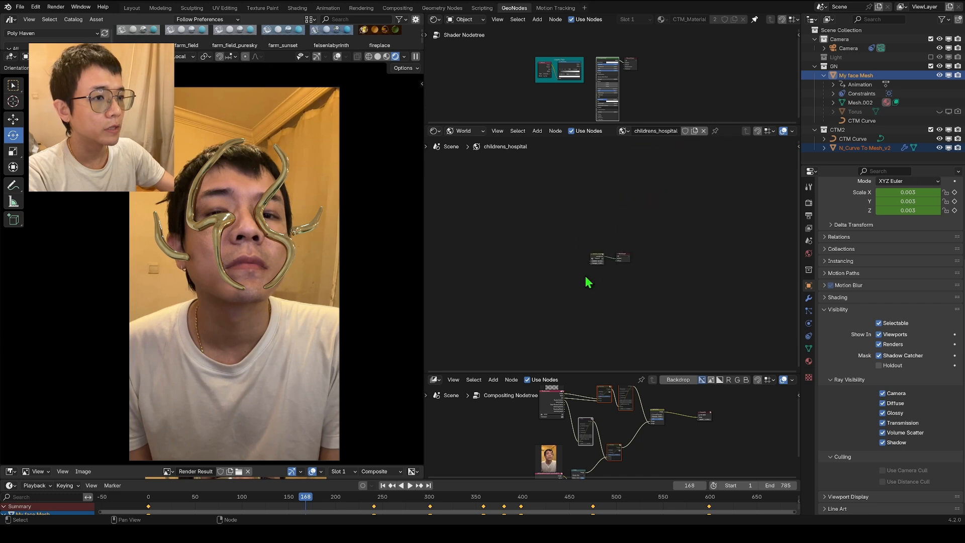
pyautogui.scroll(5, 582, 275)
pyautogui.scroll(3, 573, 274)
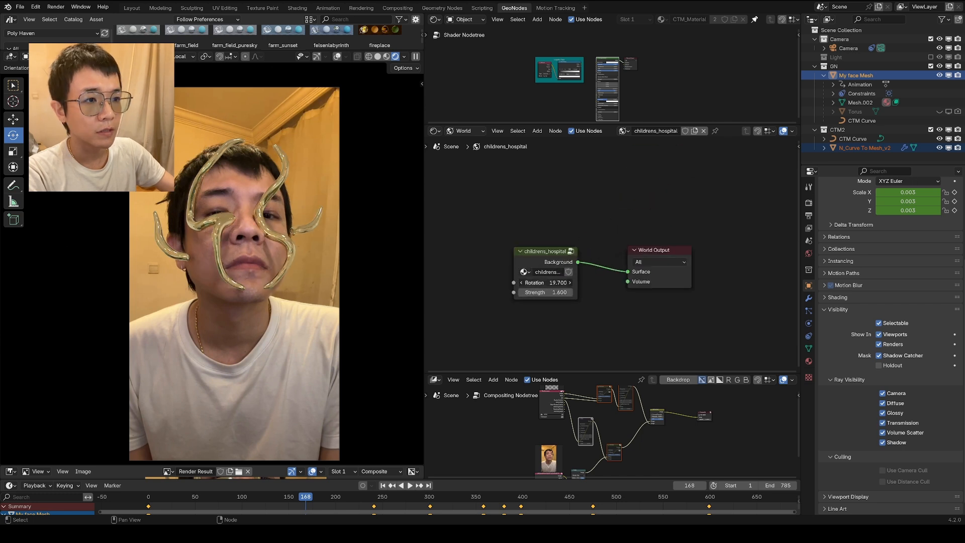
pyautogui.moveTo(546, 283)
pyautogui.mouseDown()
pyautogui.moveTo(554, 282)
pyautogui.moveTo(537, 282)
pyautogui.moveTo(552, 282)
pyautogui.mouseUp()
# - Check the HDRI reflections at frame 244 and adjust the environment's Rotation to 19.200
pyautogui.click(376, 500)
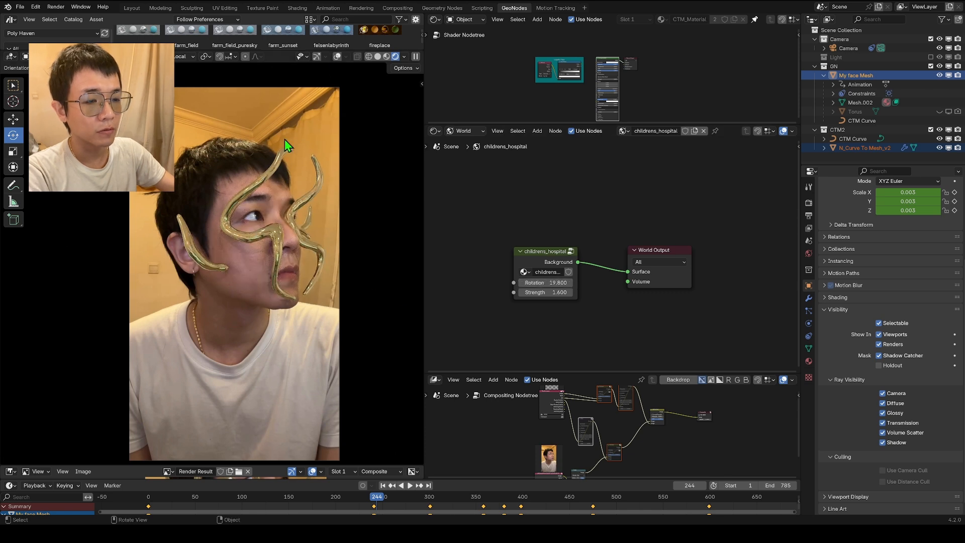
pyautogui.moveTo(420, 501); pyautogui.dragTo(446, 506)
pyautogui.moveTo(551, 283); pyautogui.dragTo(536, 282)
pyautogui.hotkey('ctrl', 'z')
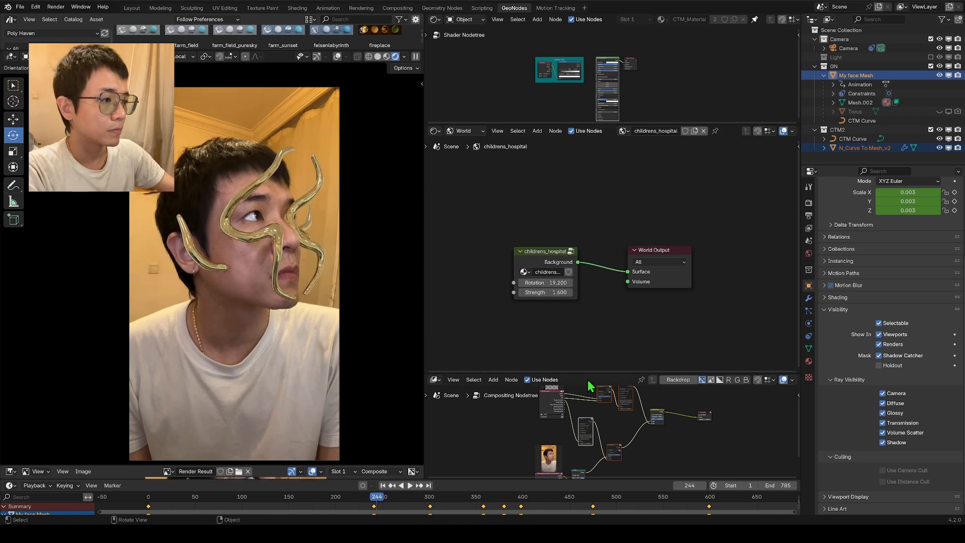
# - Enlarge the compositor, set the Fac of the Multiply node over the footage to 0.907, and examine the render at frame 172
pyautogui.moveTo(591, 375); pyautogui.dragTo(601, 241)
pyautogui.moveTo(573, 296); pyautogui.dragTo(642, 396)
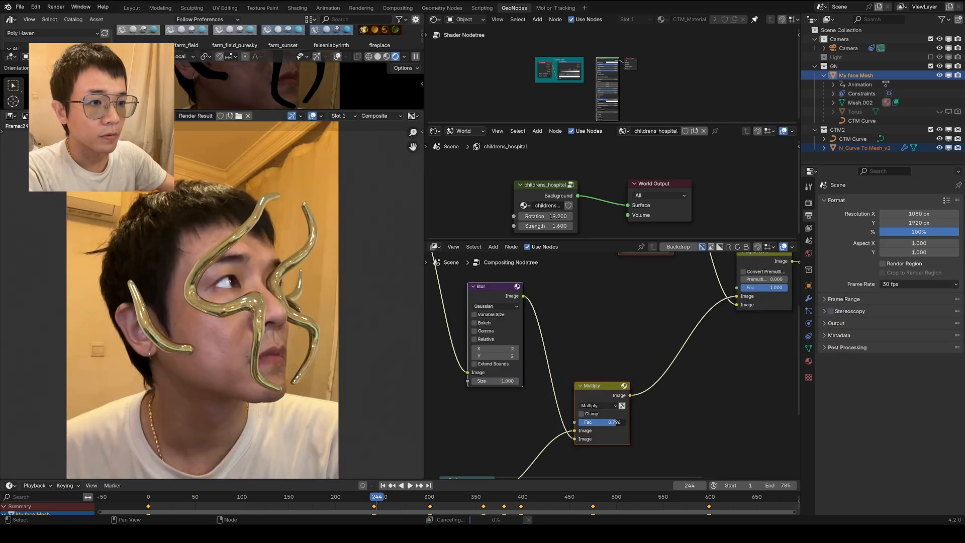
pyautogui.moveTo(614, 422); pyautogui.dragTo(622, 422)
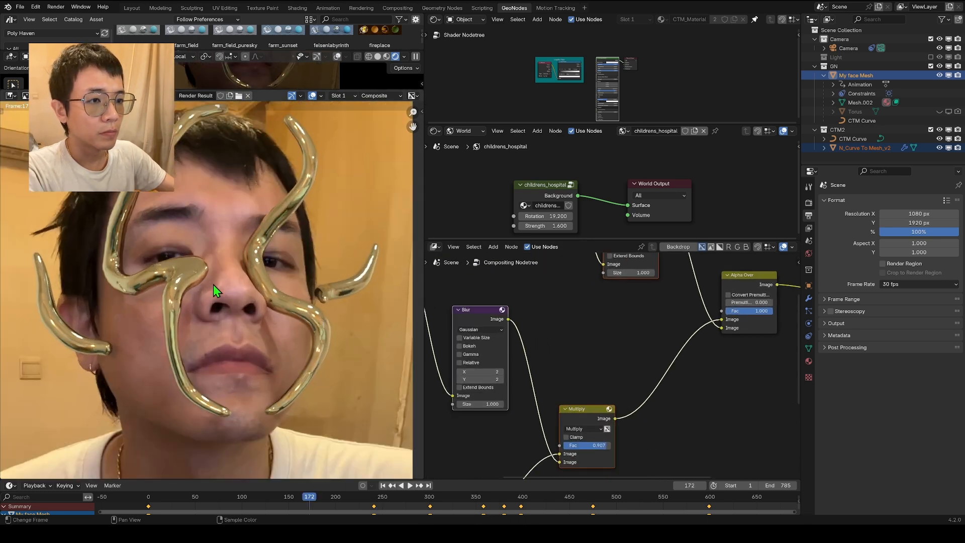
pyautogui.scroll(4, 291, 345)
pyautogui.scroll(-2, 333, 381)
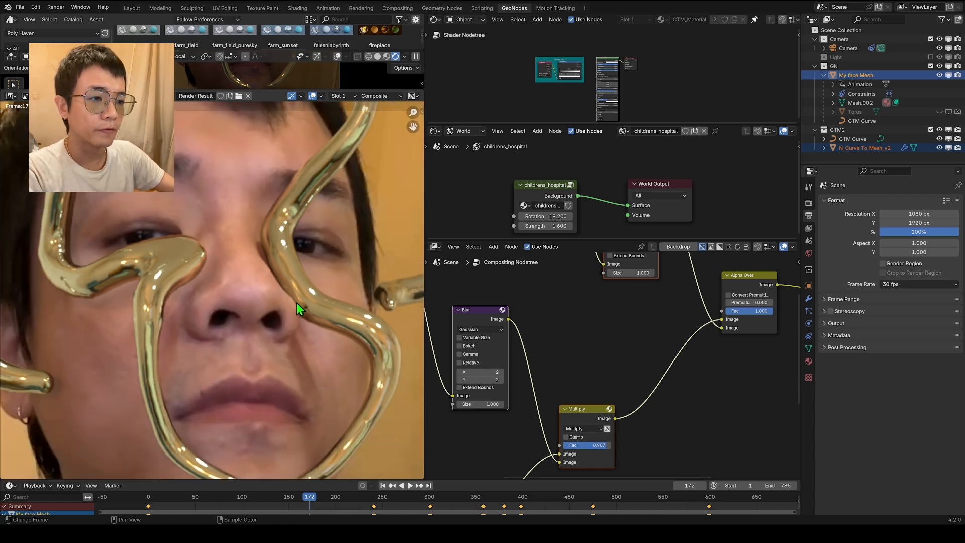
pyautogui.scroll(-2, 272, 338)
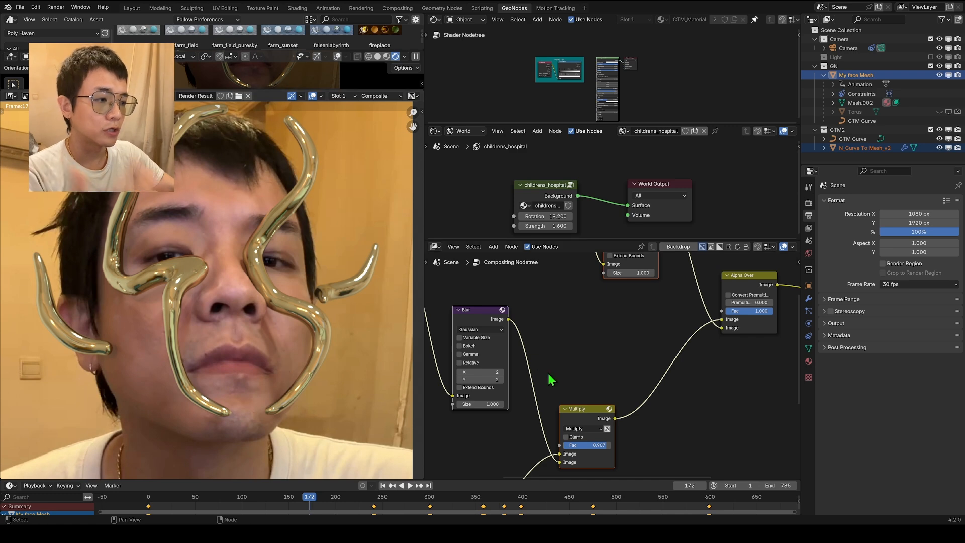
pyautogui.scroll(-3, 605, 344)
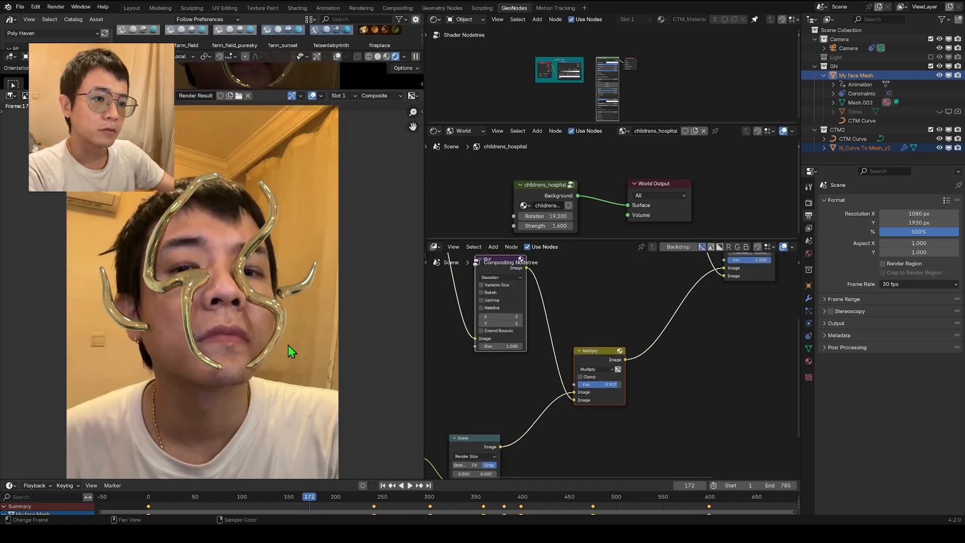
# - Try slightly higher and lower Fac values on the Multiply node over the footage to compare shadow strength in the render
pyautogui.scroll(2, 288, 345)
pyautogui.moveTo(617, 384)
pyautogui.mouseDown()
pyautogui.moveTo(592, 384)
pyautogui.moveTo(622, 385)
pyautogui.mouseUp()
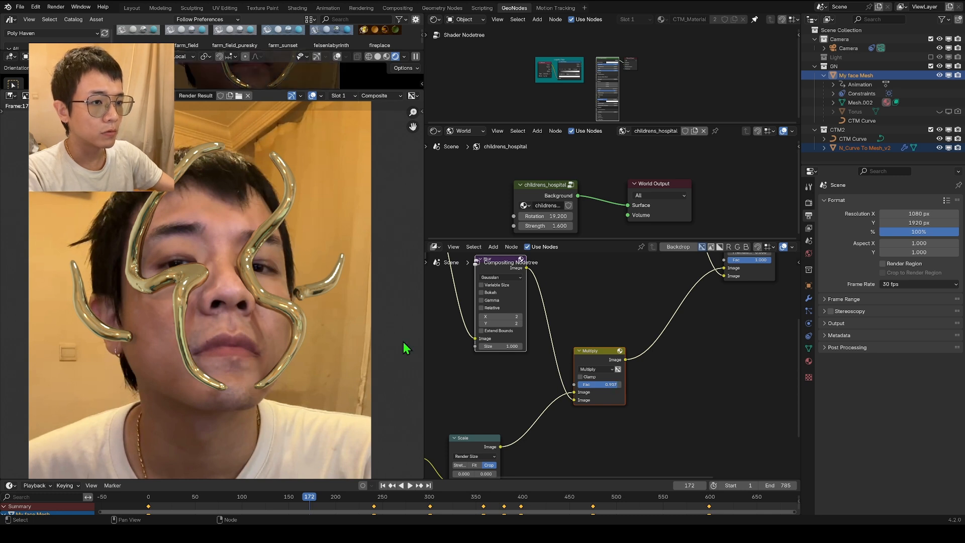
pyautogui.moveTo(616, 384)
pyautogui.mouseDown()
pyautogui.moveTo(578, 385)
pyautogui.moveTo(611, 385)
pyautogui.mouseUp()
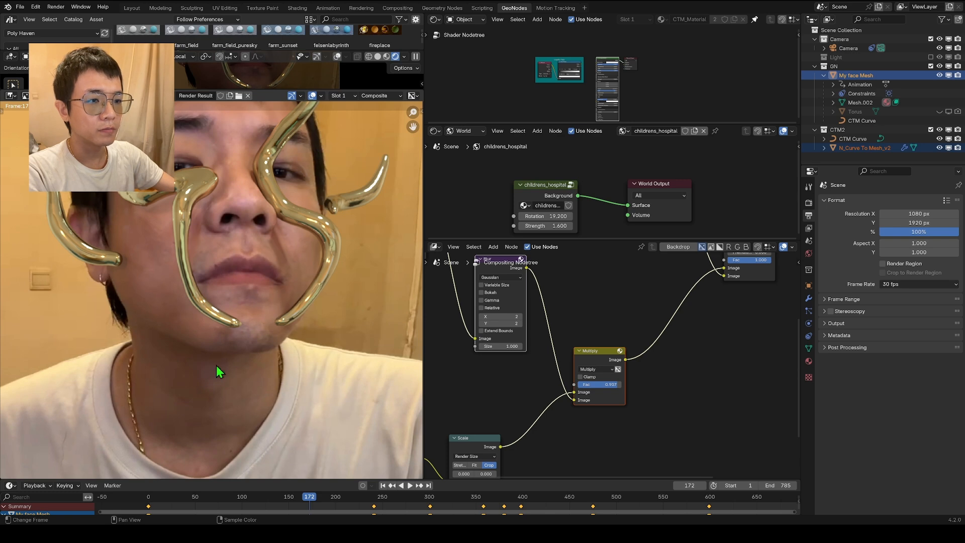
pyautogui.scroll(-5, 255, 310)
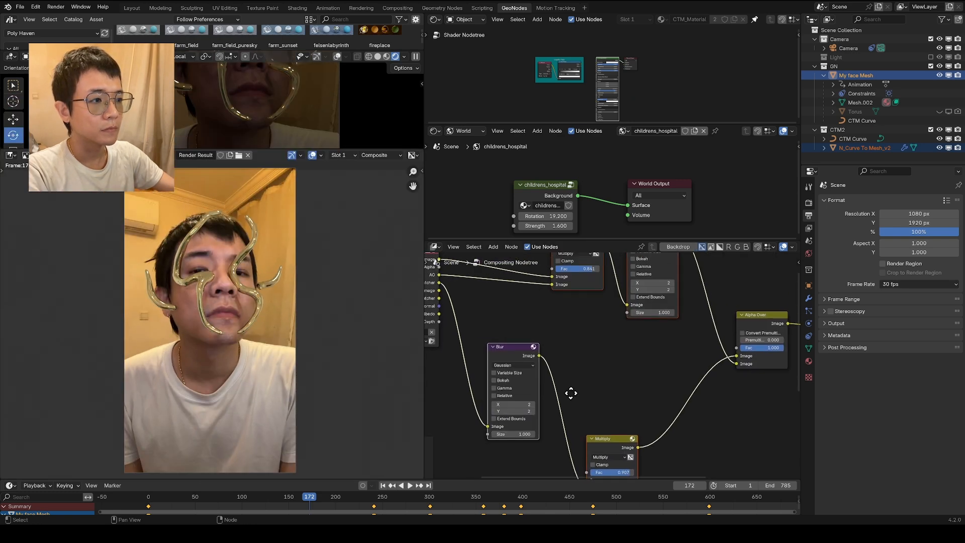
# - Review the compositing node chain from Render Layers through the Multiply and Blur nodes to Alpha Over
pyautogui.moveTo(570, 393); pyautogui.dragTo(580, 387, button='middle')
pyautogui.scroll(-3, 580, 386)
pyautogui.moveTo(642, 257); pyautogui.dragTo(643, 280)
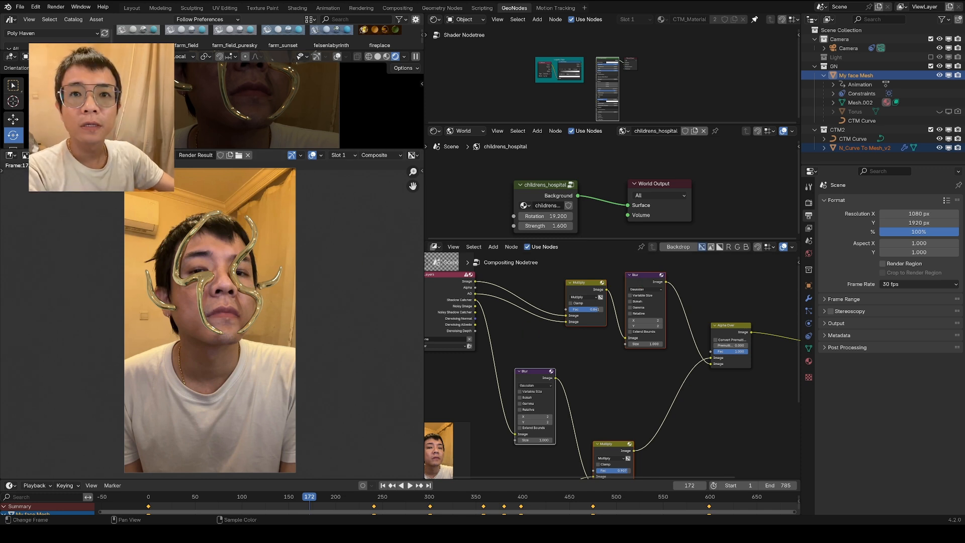
pyautogui.moveTo(301, 149); pyautogui.dragTo(302, 127)
pyautogui.scroll(-3, 617, 367)
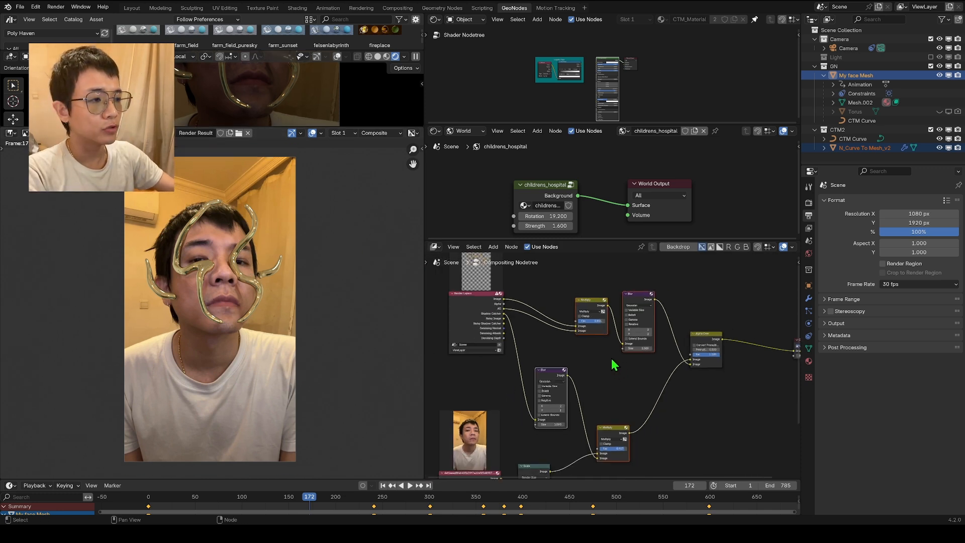
pyautogui.moveTo(577, 361); pyautogui.dragTo(575, 361, button='middle')
pyautogui.moveTo(539, 280); pyautogui.dragTo(674, 449)
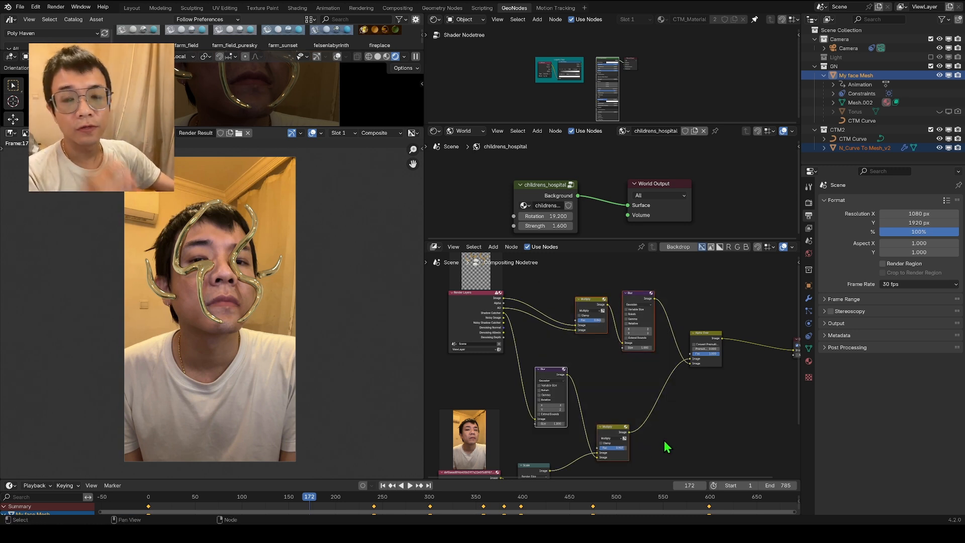
# - Resize the viewport and render views, scrub the animation to about frame 463, and render a still for comparison
pyautogui.moveTo(375, 127); pyautogui.dragTo(341, 311)
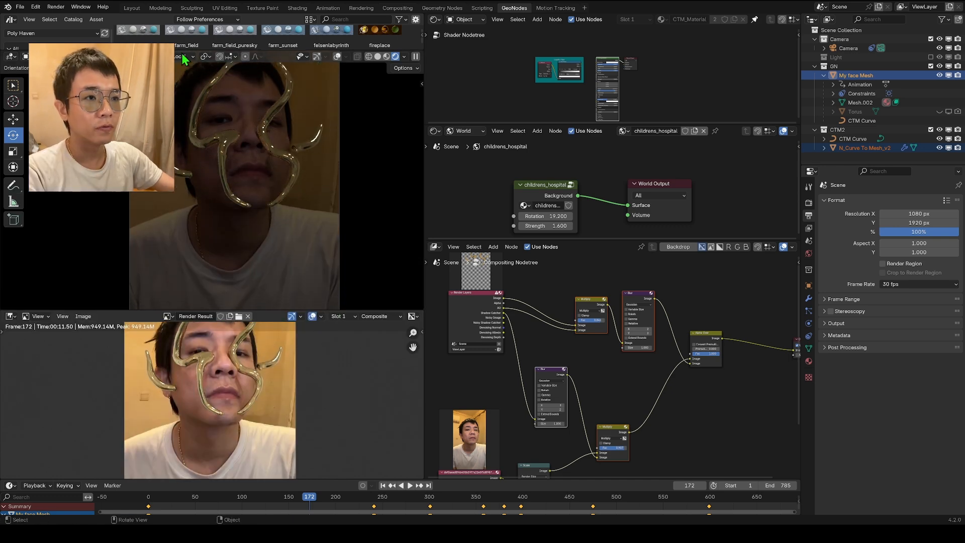
pyautogui.moveTo(257, 310); pyautogui.dragTo(273, 194)
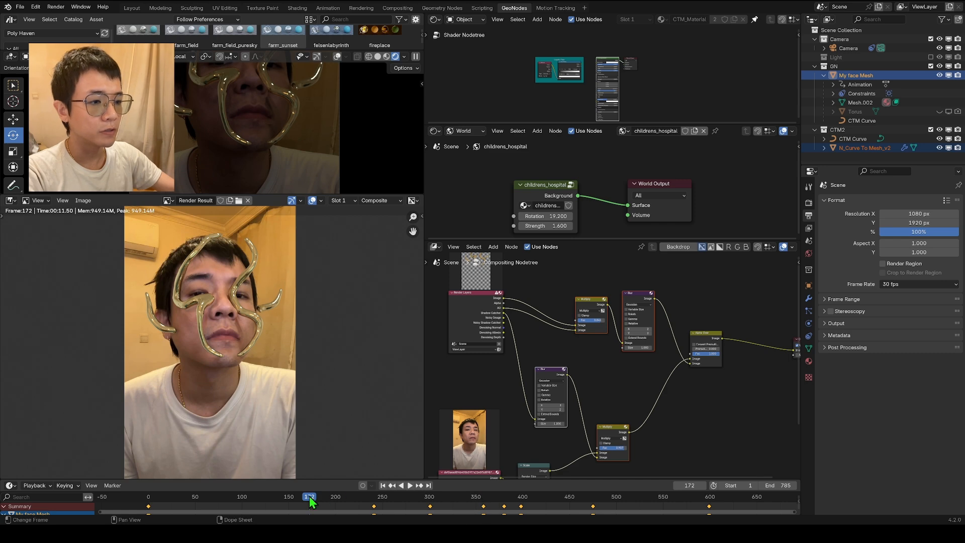
pyautogui.moveTo(311, 501); pyautogui.dragTo(583, 512)
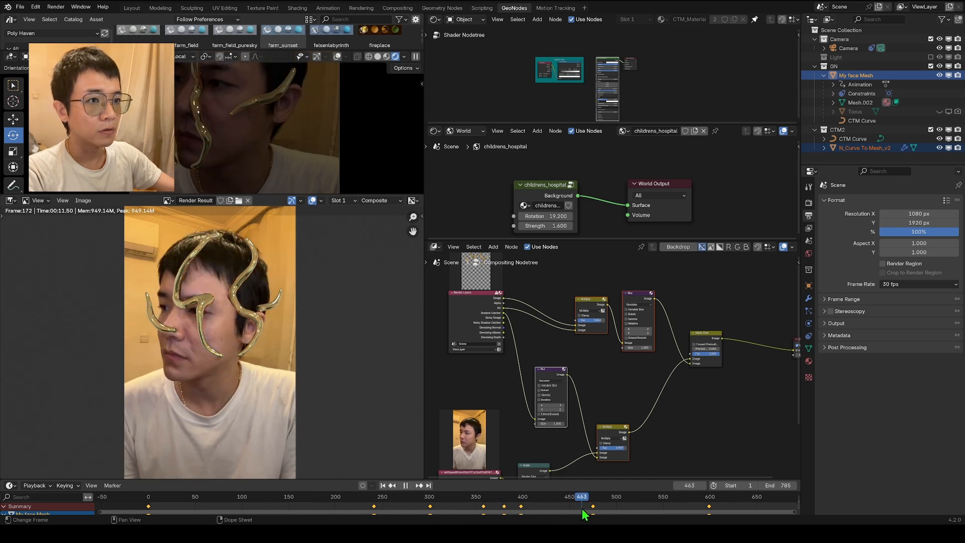
pyautogui.press('F12')
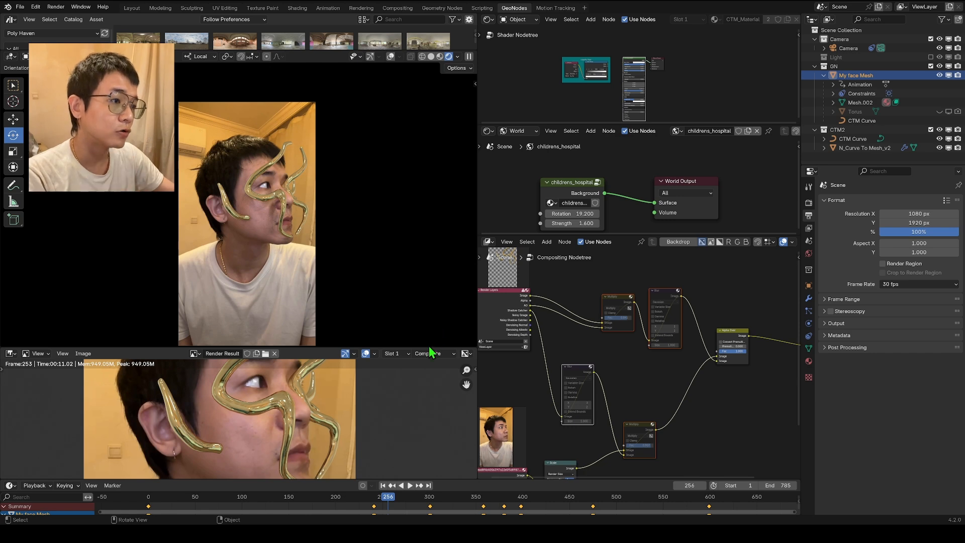
pyautogui.moveTo(426, 346); pyautogui.dragTo(427, 296)
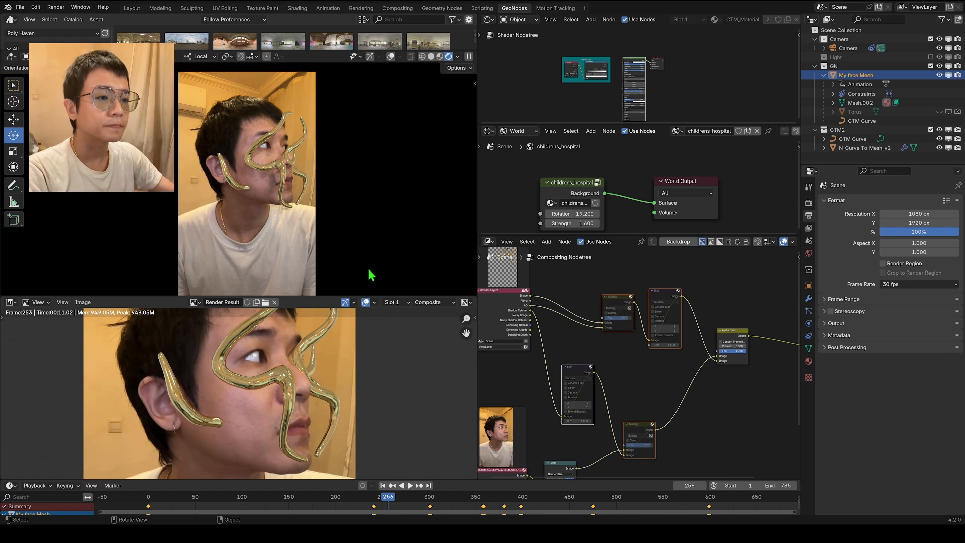
pyautogui.moveTo(372, 296); pyautogui.dragTo(373, 293)
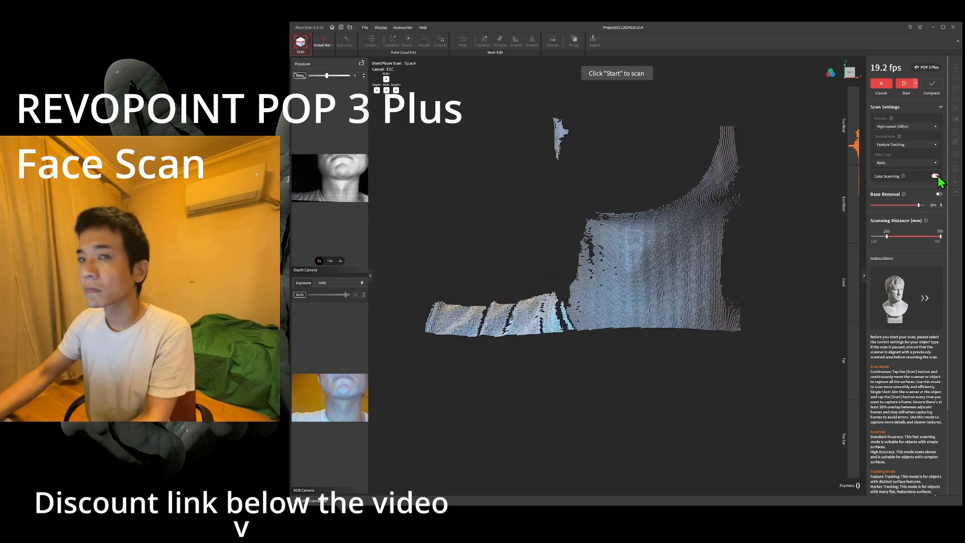
# - Switch to Revo Scan and start the face scan with the POP 3 Plus scanner
pyautogui.click(905, 86)
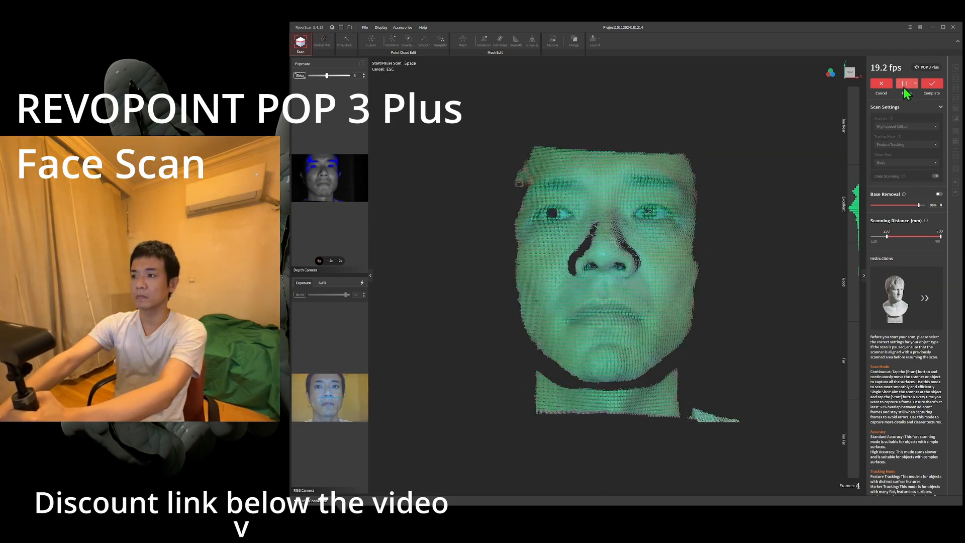